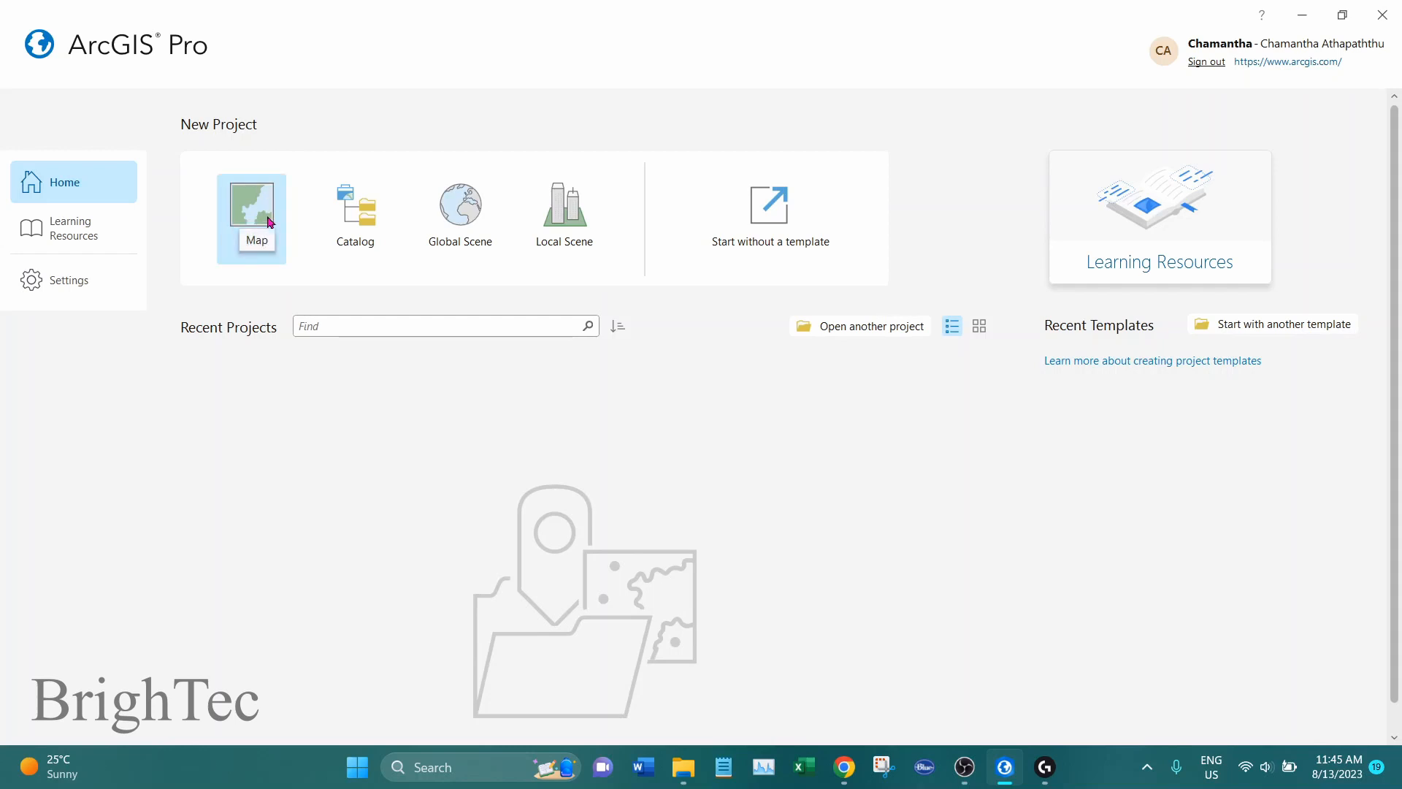
Start a new project from the Map template and name it Project1
click(270, 222)
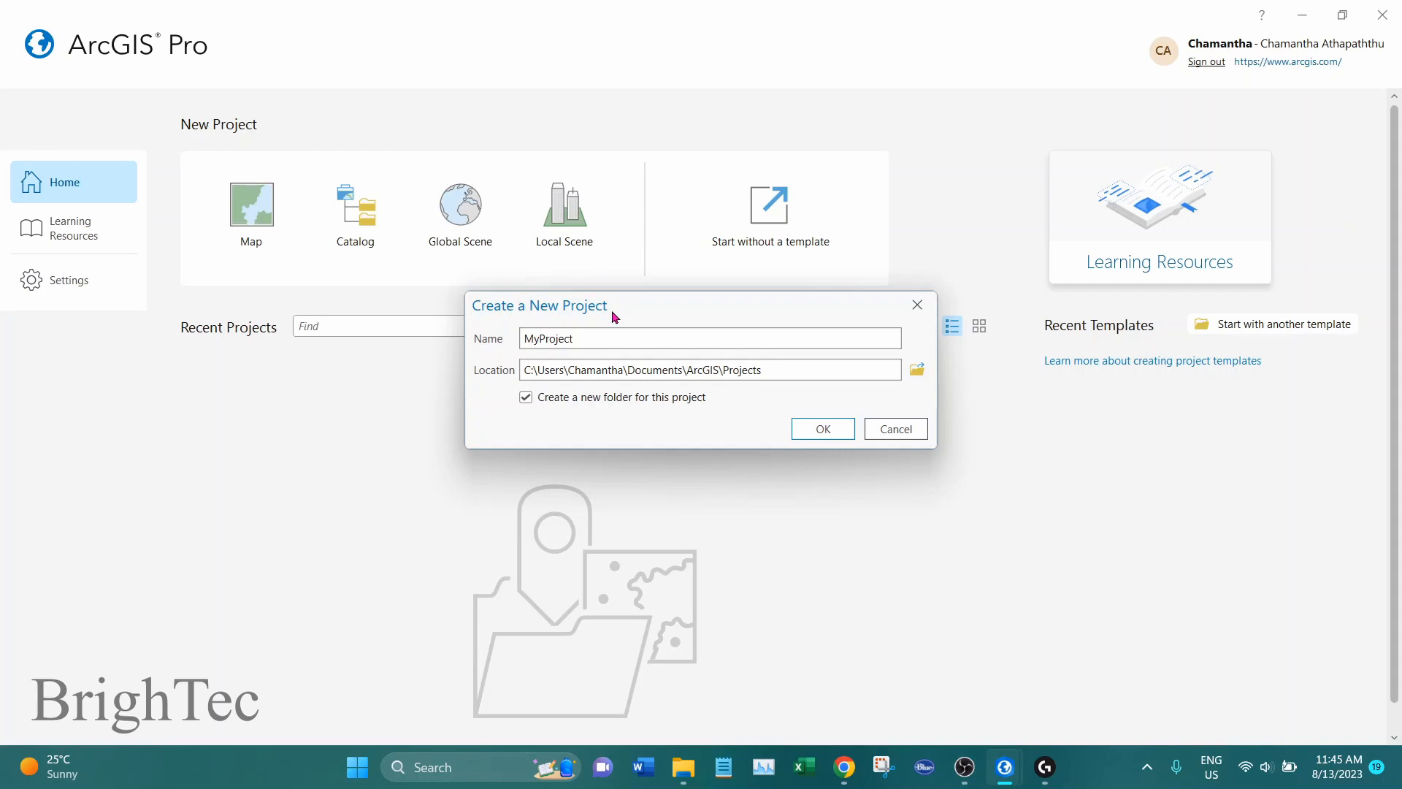
click(604, 337)
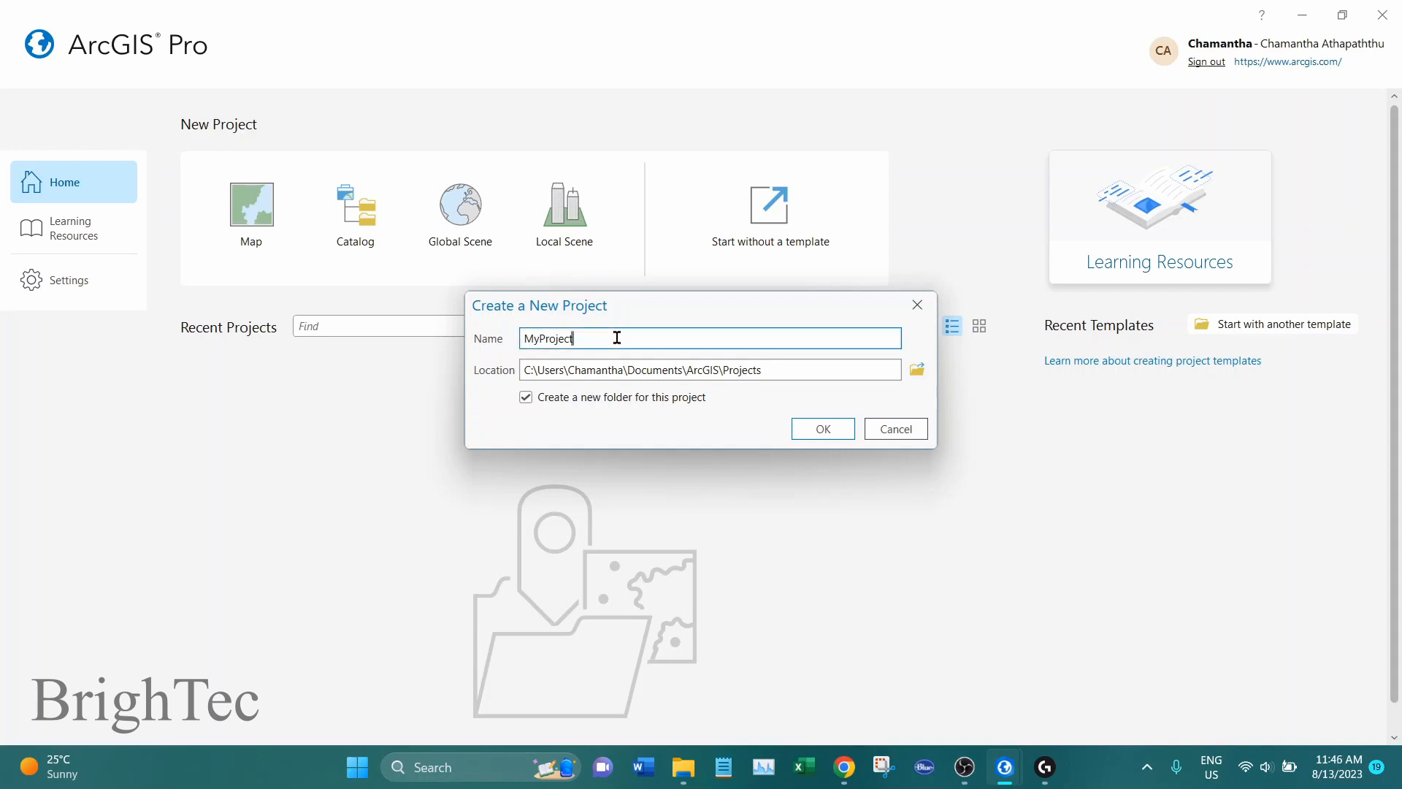
drag(623, 337, 504, 338)
text(Proje)
click(894, 371)
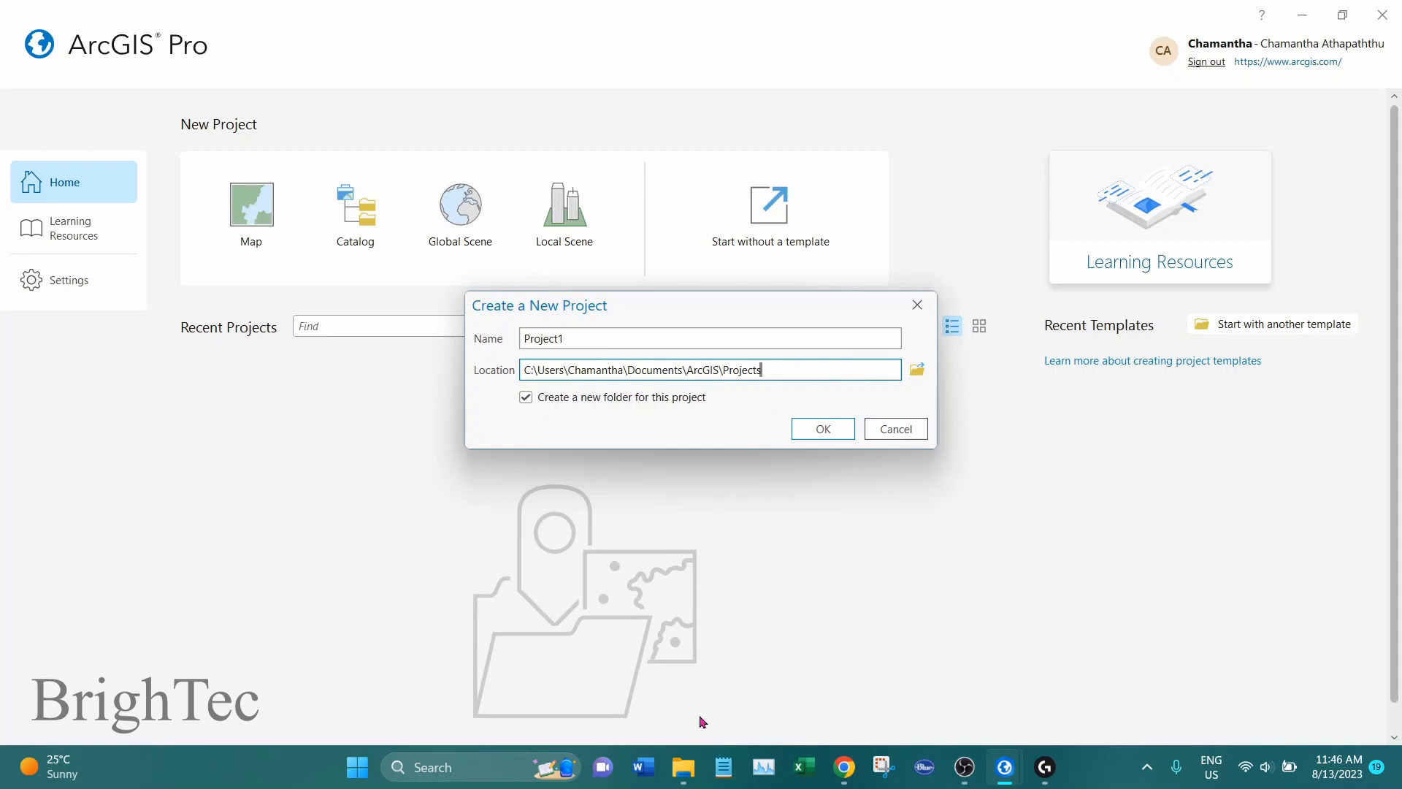
Switch to File Explorer and copy the path of the D:\GIS\ArcGISPro folder
click(683, 767)
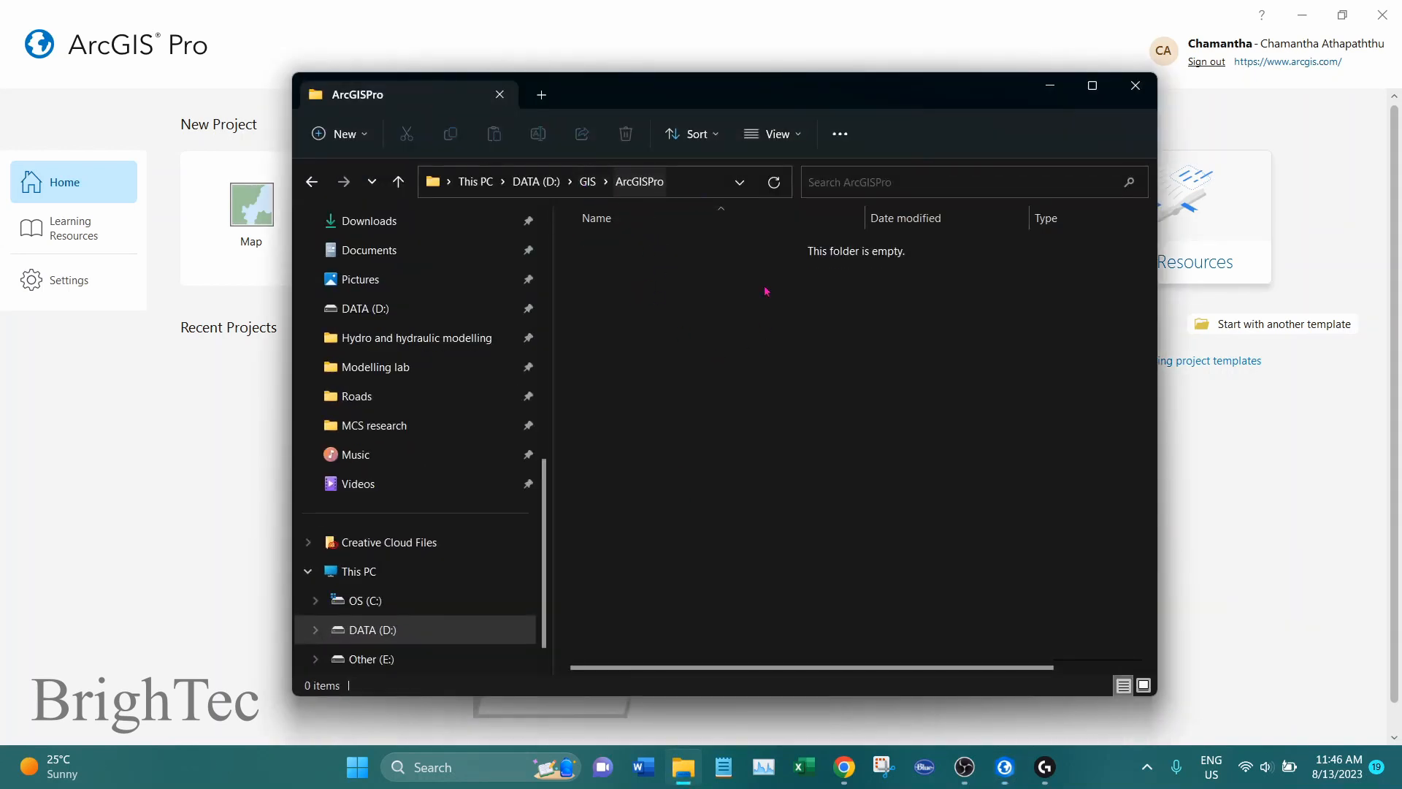
click(690, 183)
key(ctrl+c)
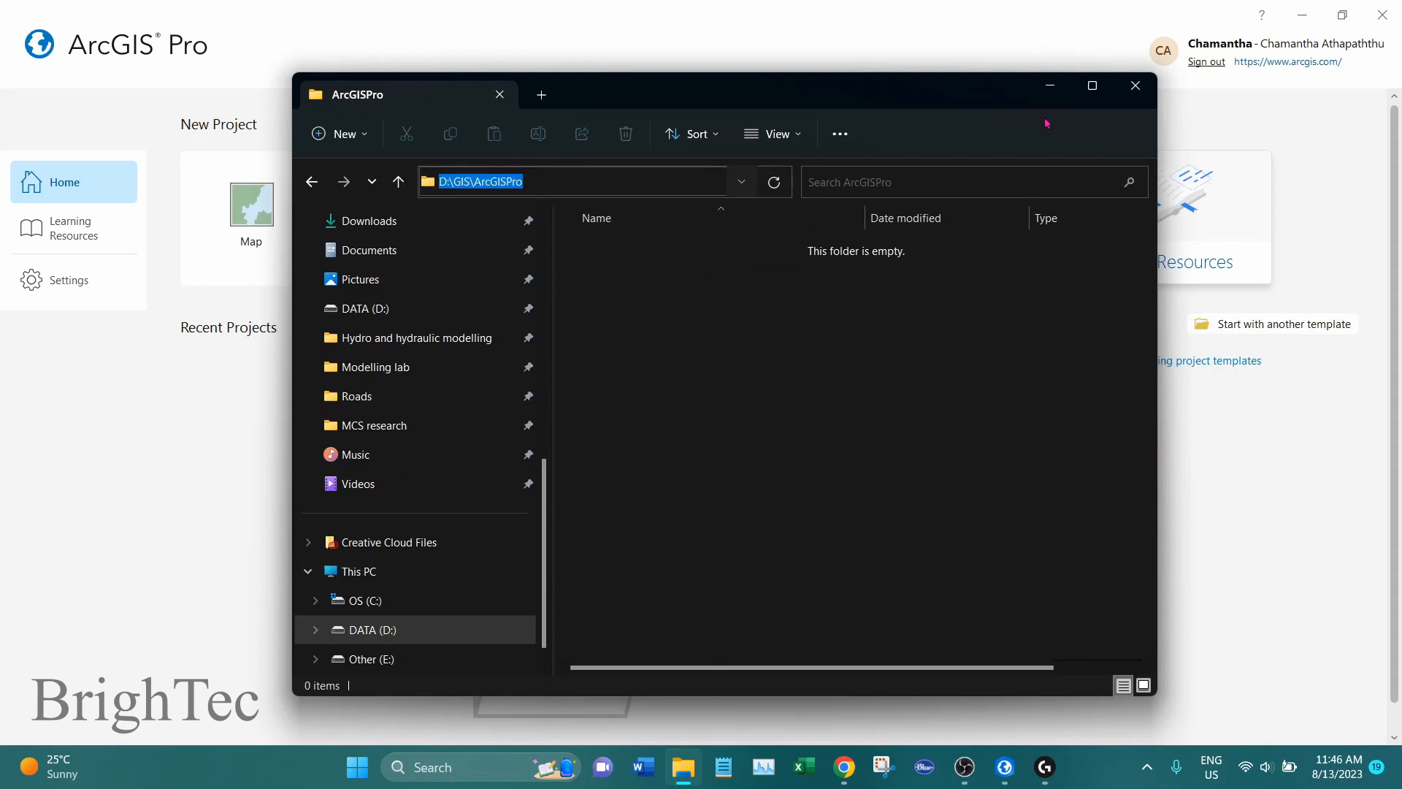
click(1063, 96)
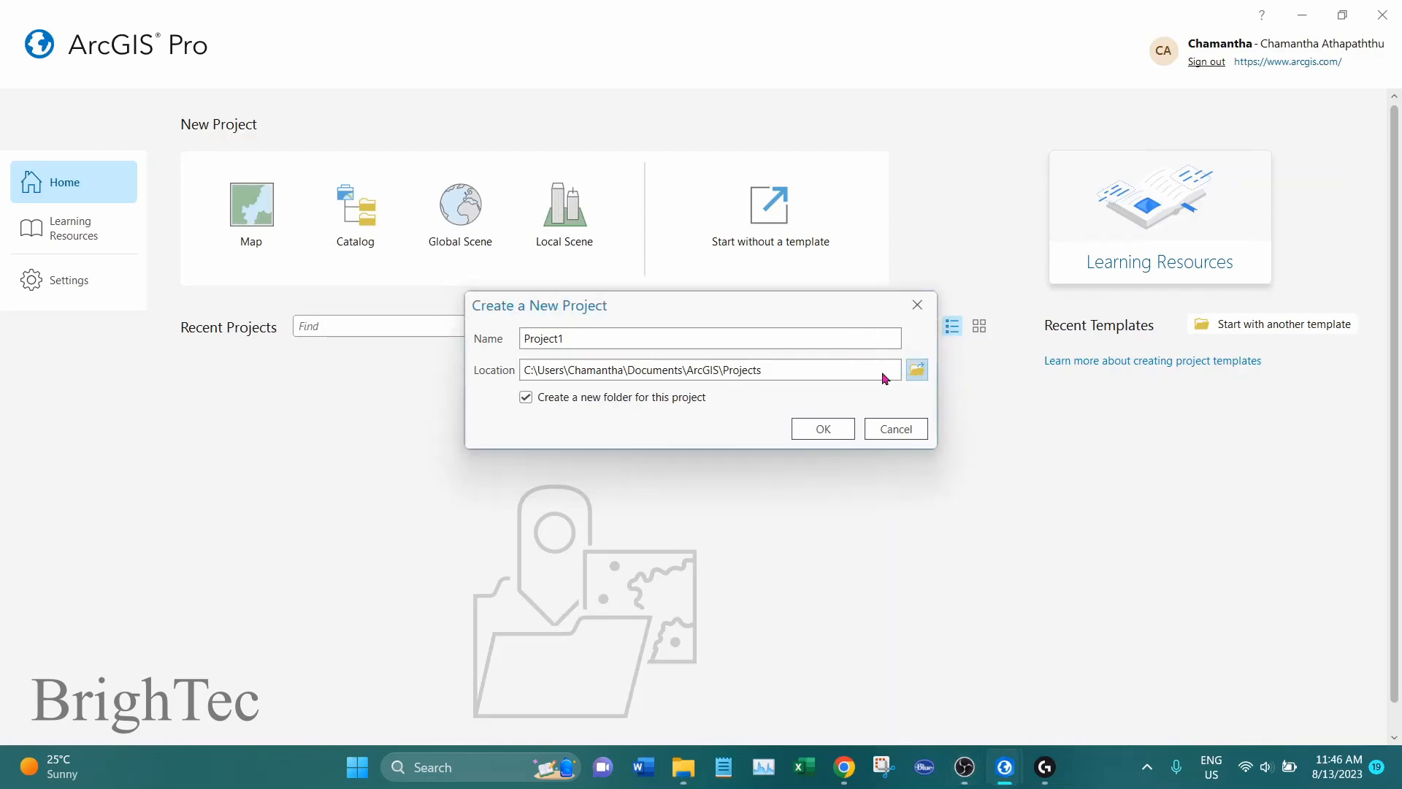
Set the new project's location to the D:\GIS\ArcGISPro folder using the copied path
click(912, 369)
click(677, 111)
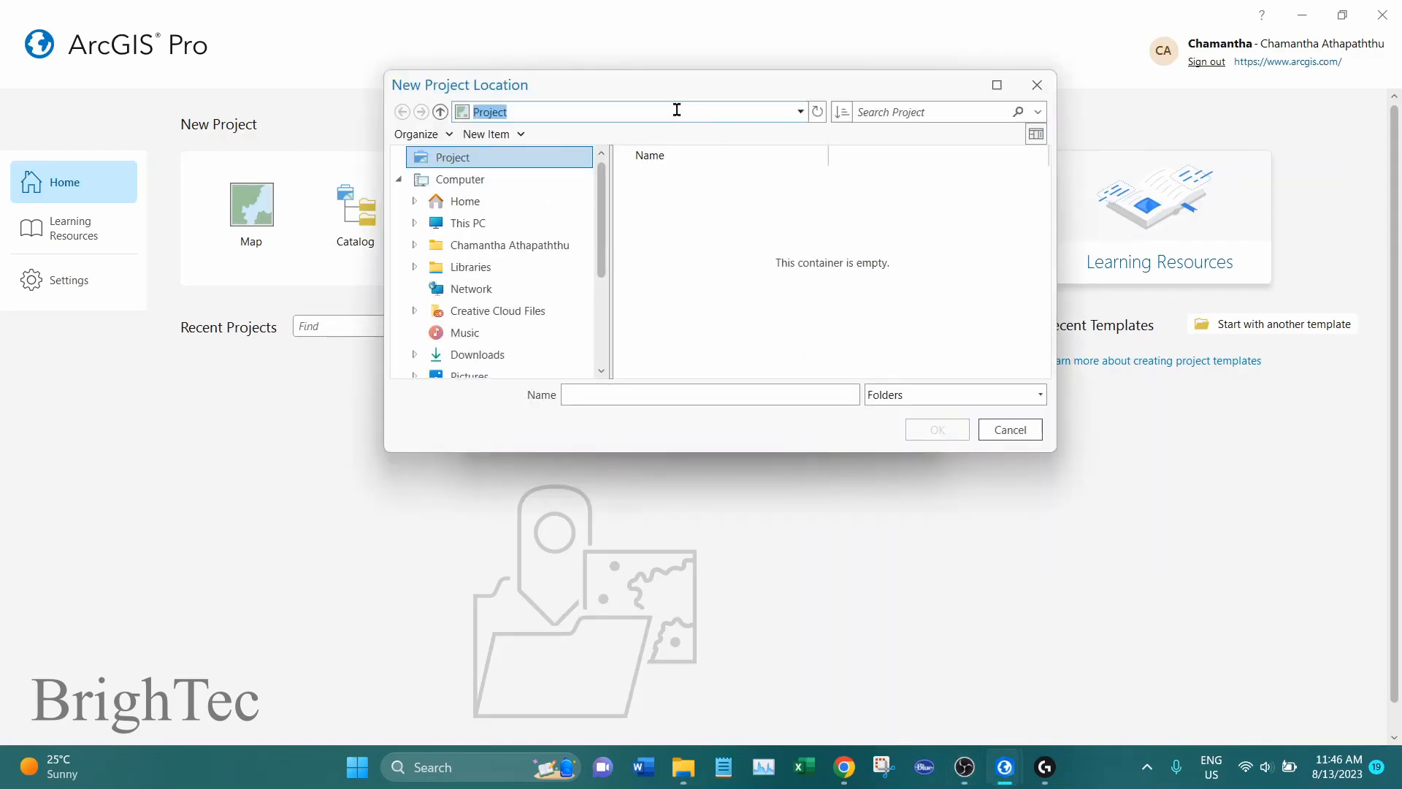
key(ctrl+v)
key(Return)
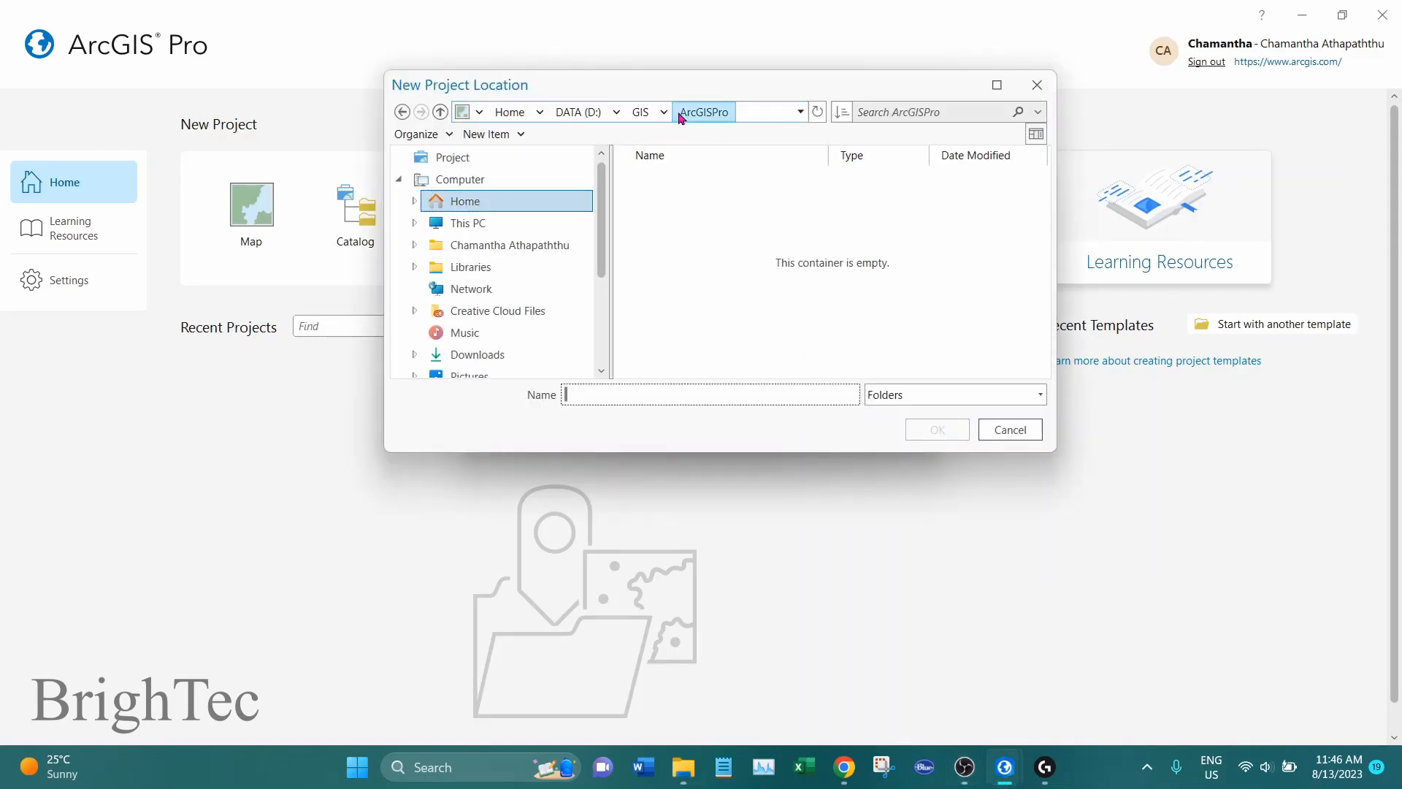
click(440, 111)
click(686, 202)
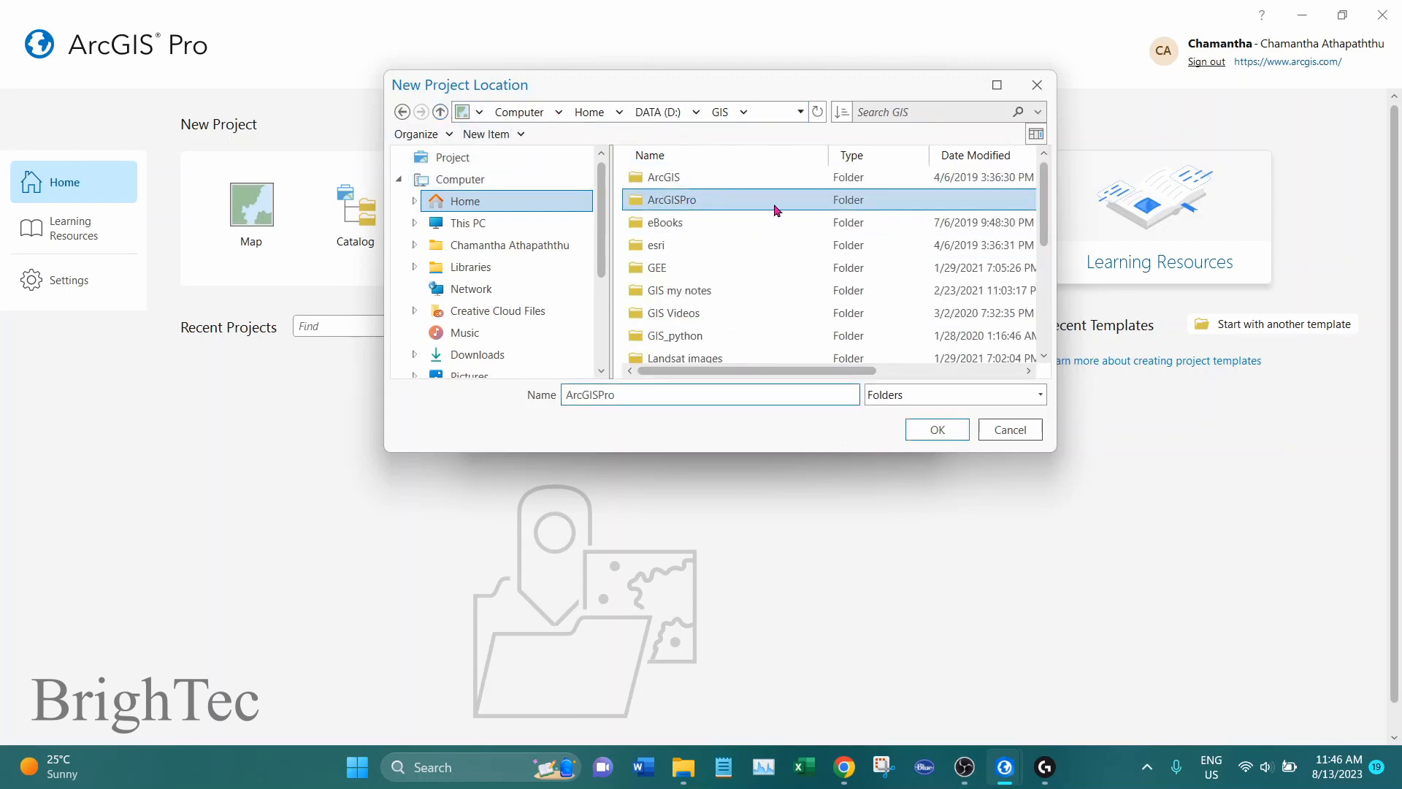
click(935, 431)
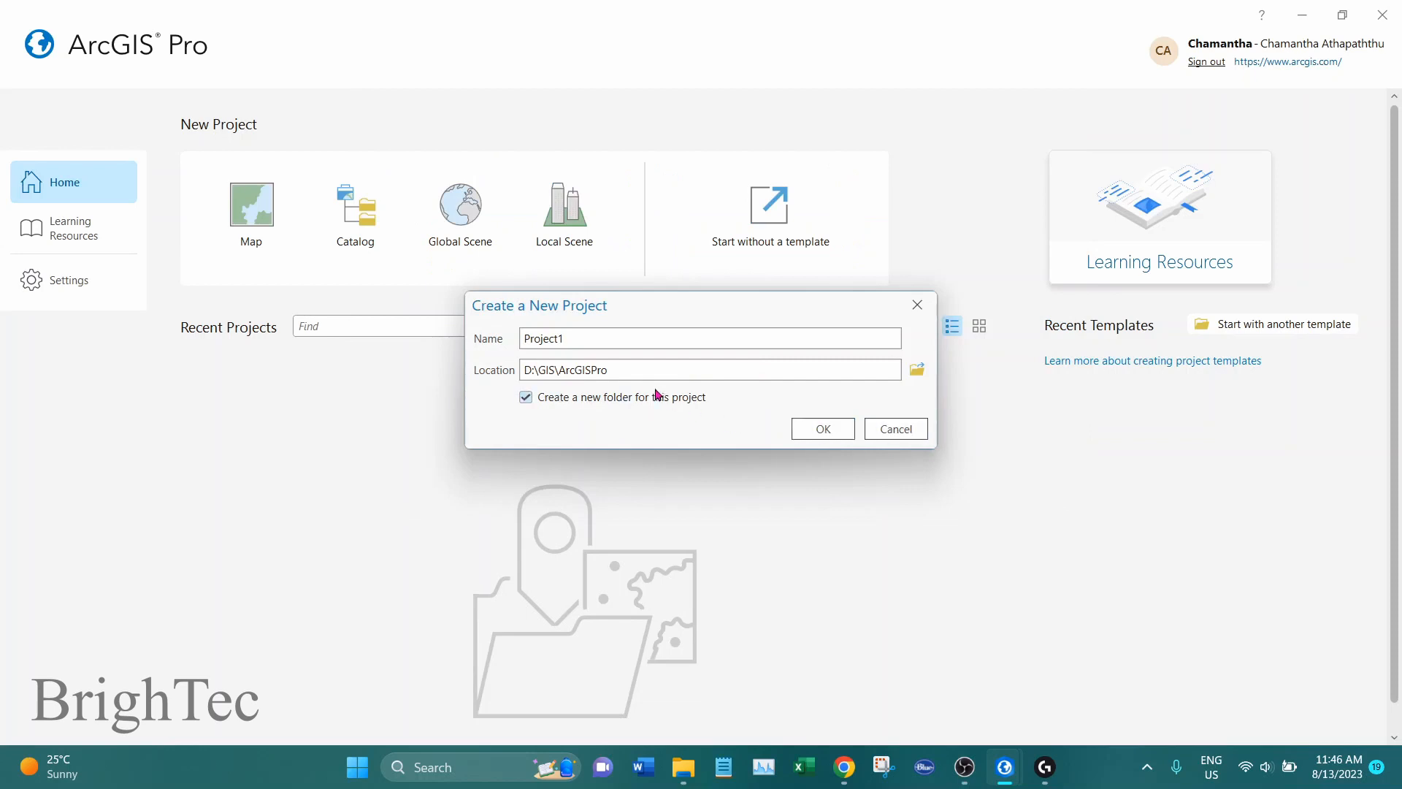
Review the name, location and destination folder, and create the project with its own new folder
click(597, 338)
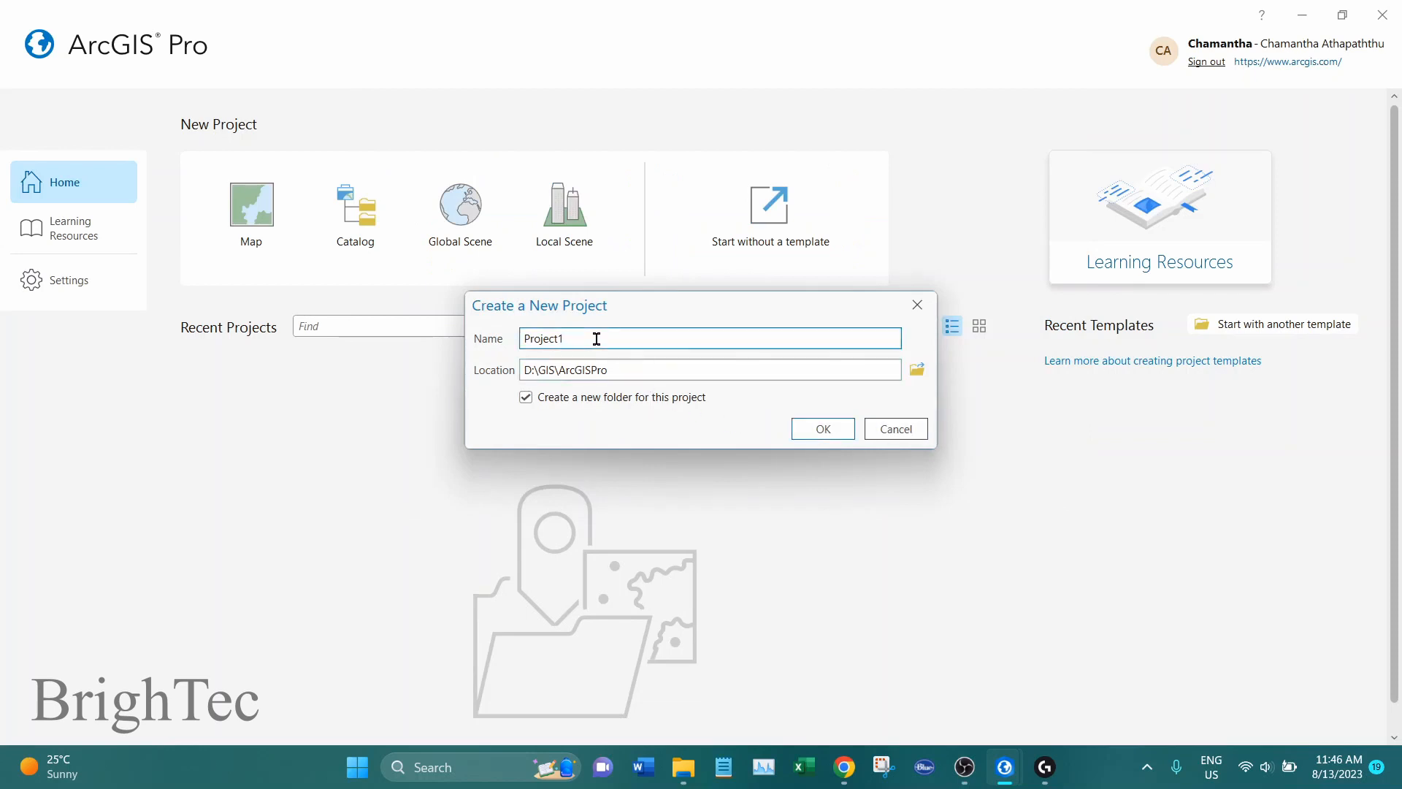
click(642, 367)
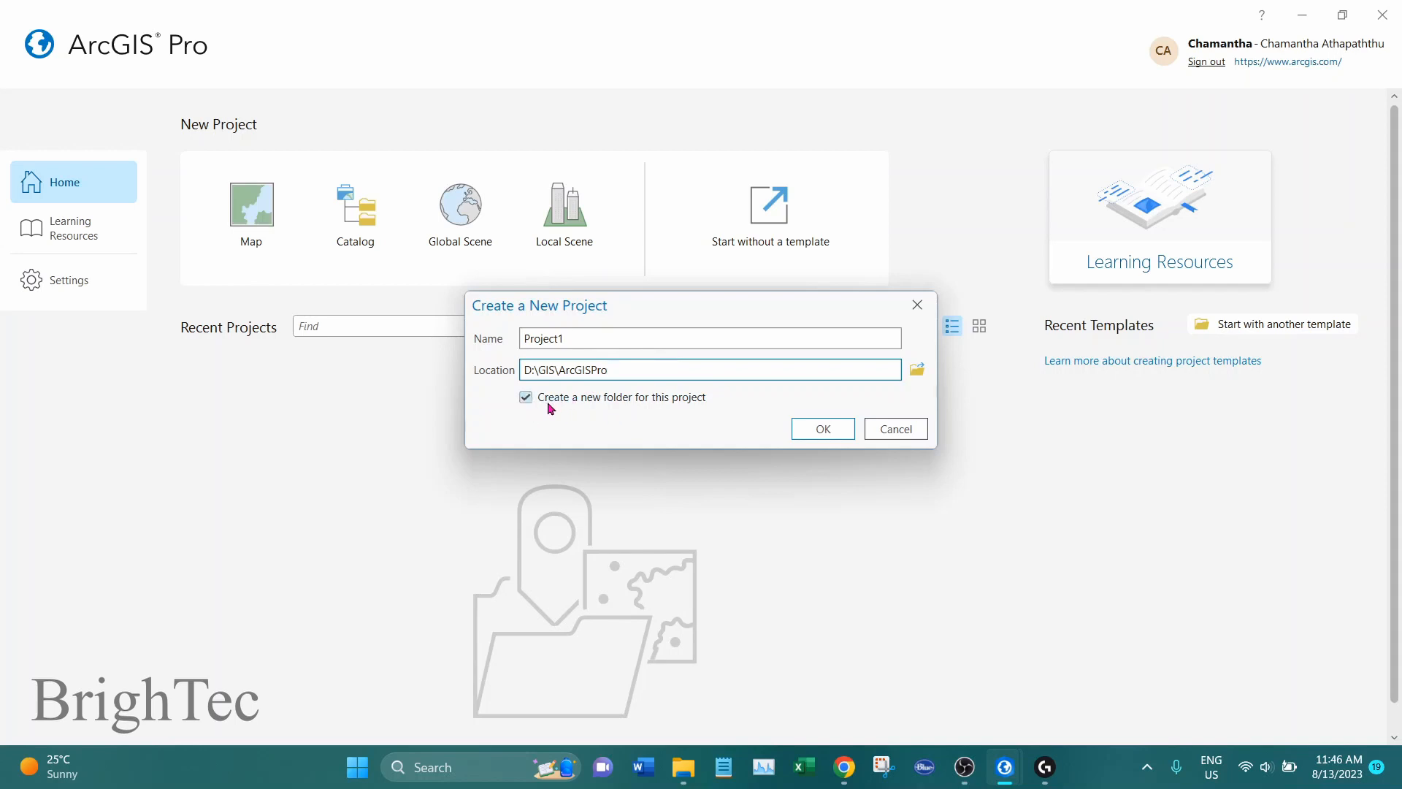
mouse_move(683, 767)
click(723, 507)
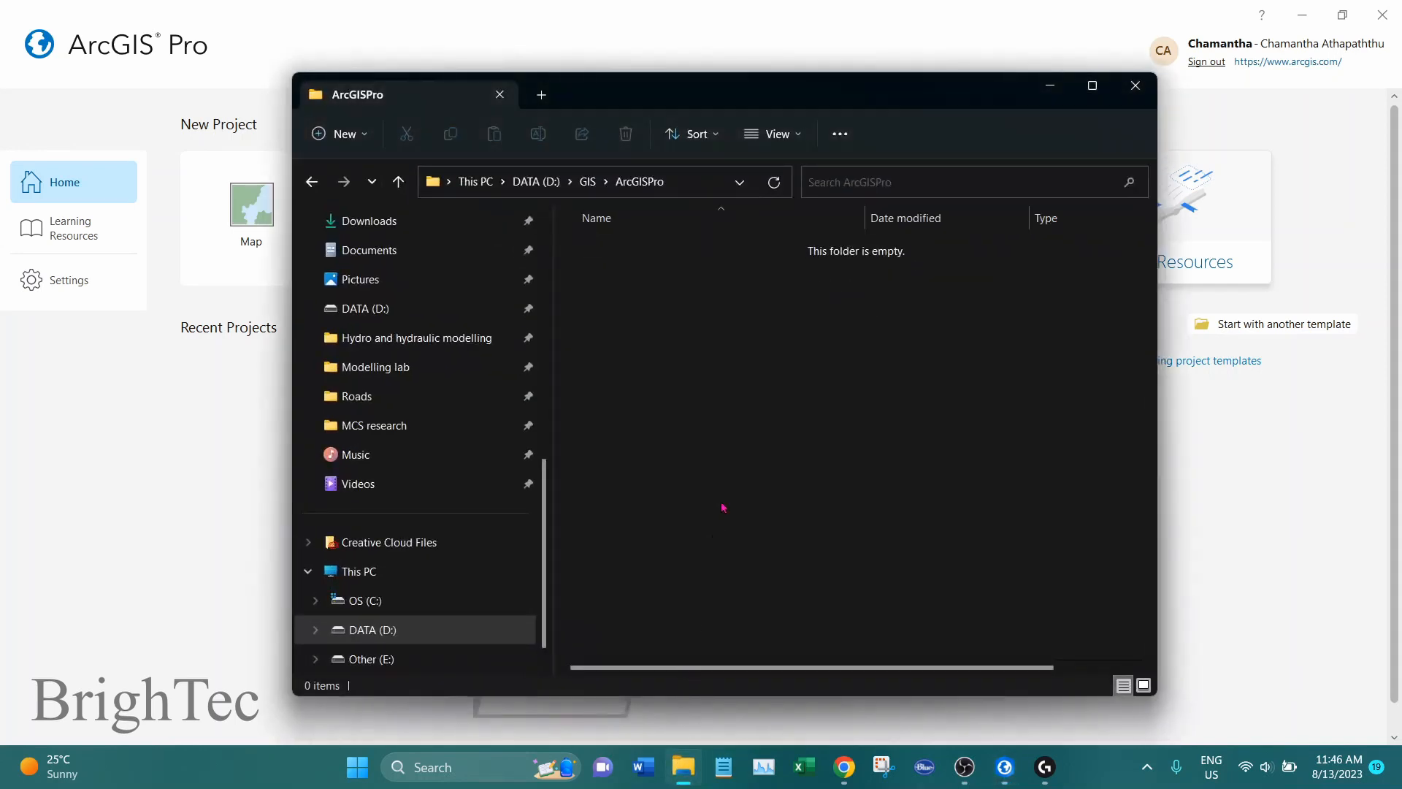
click(1051, 86)
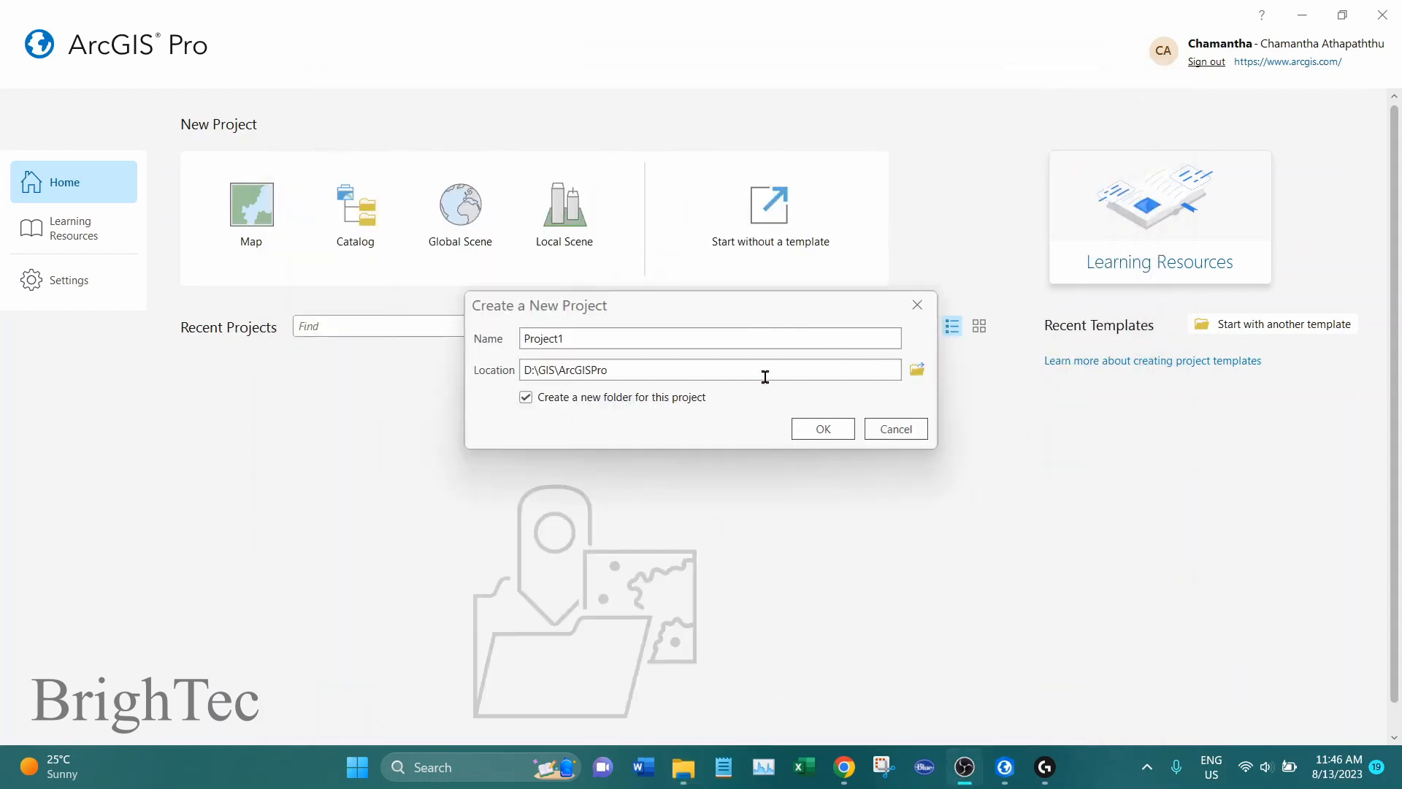
click(821, 430)
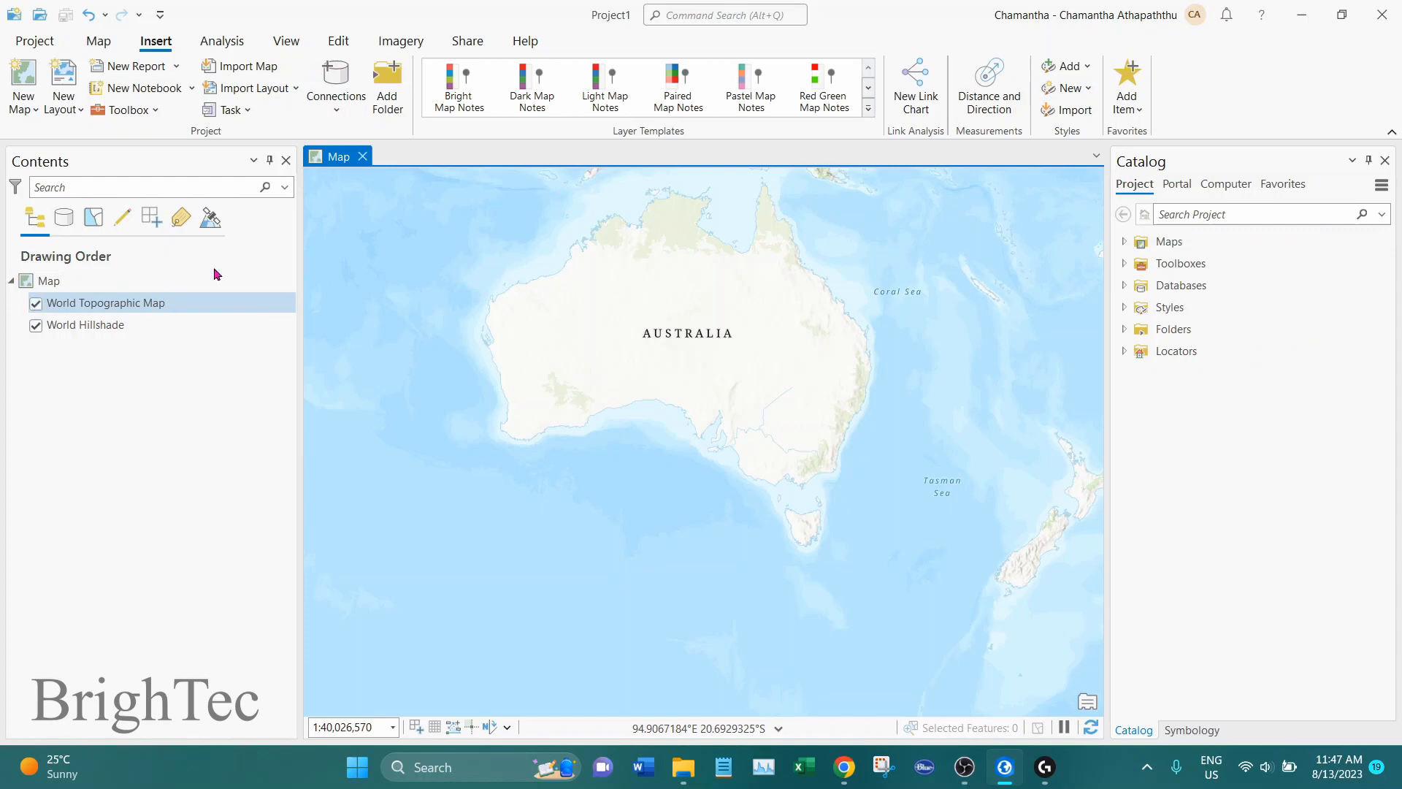
Examine the Project1 folder in File Explorer, including its project file and geodatabase, and return to ArcGIS Pro
click(683, 768)
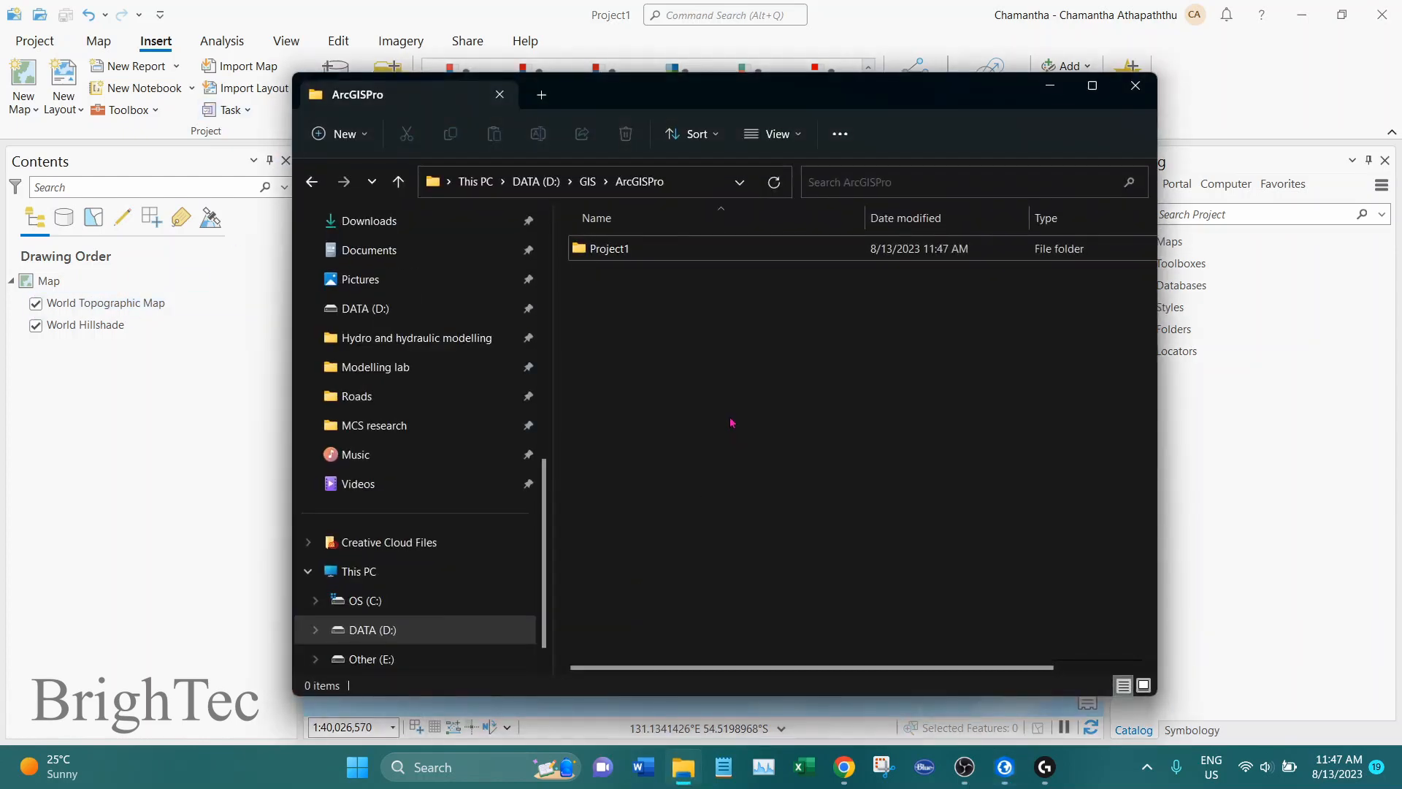
click(646, 253)
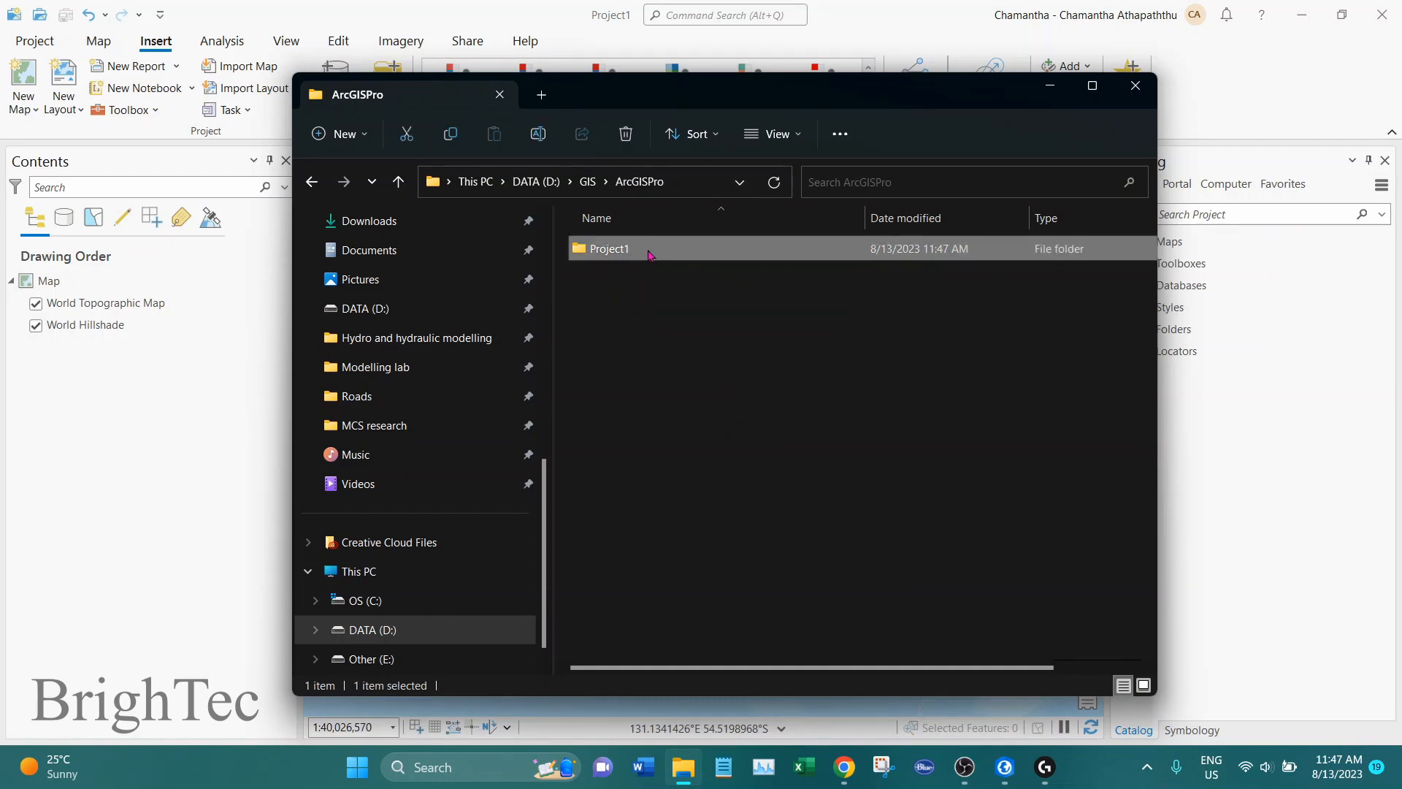
double_click(625, 252)
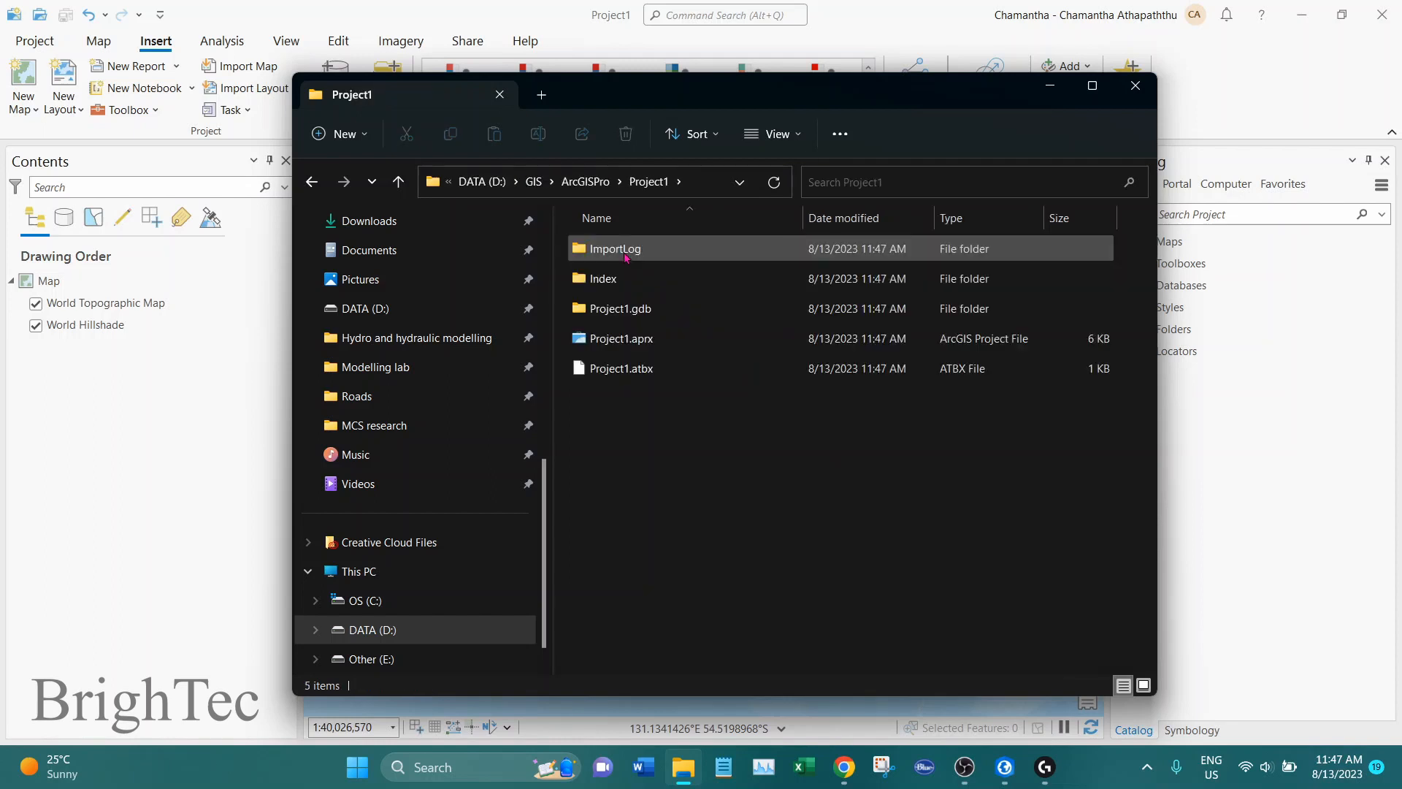
click(635, 348)
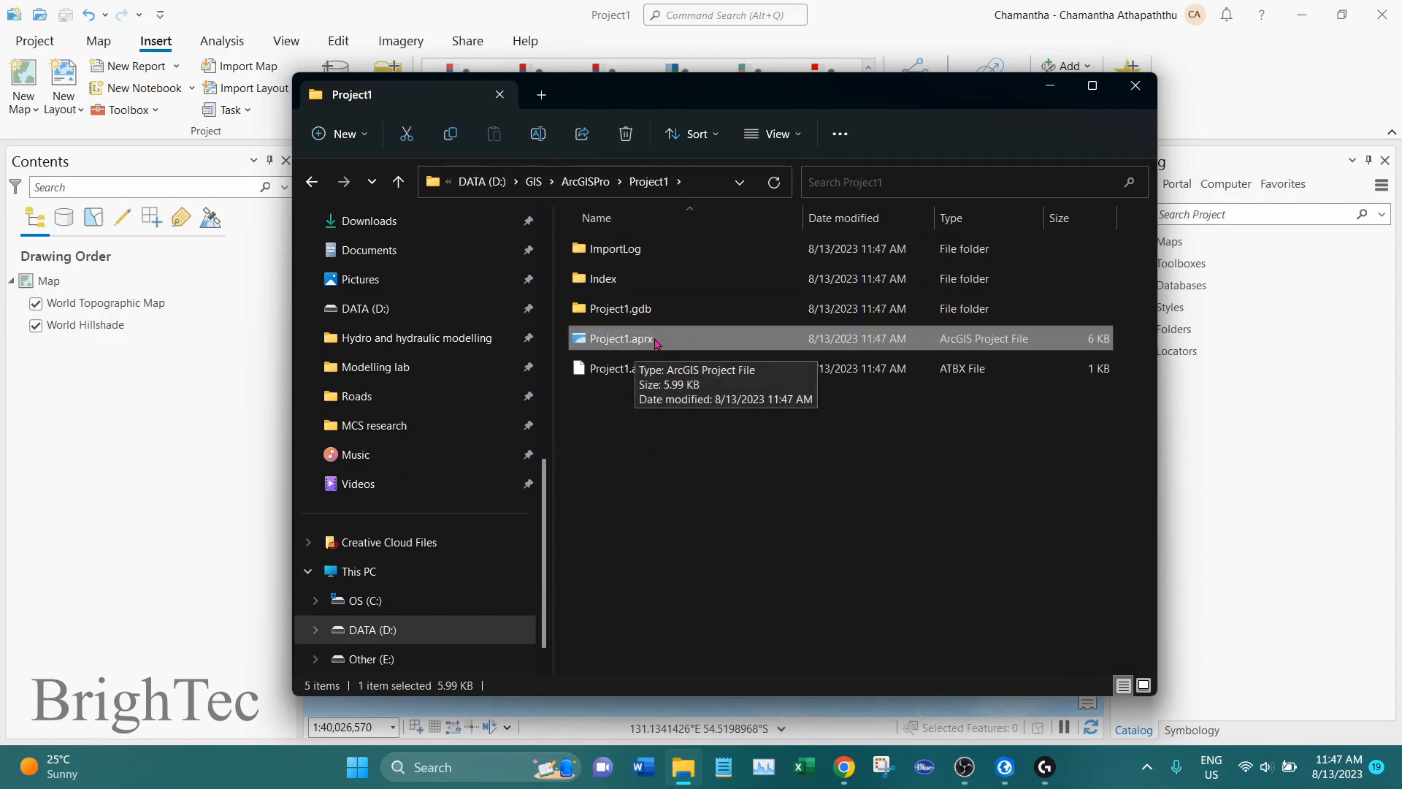
click(640, 318)
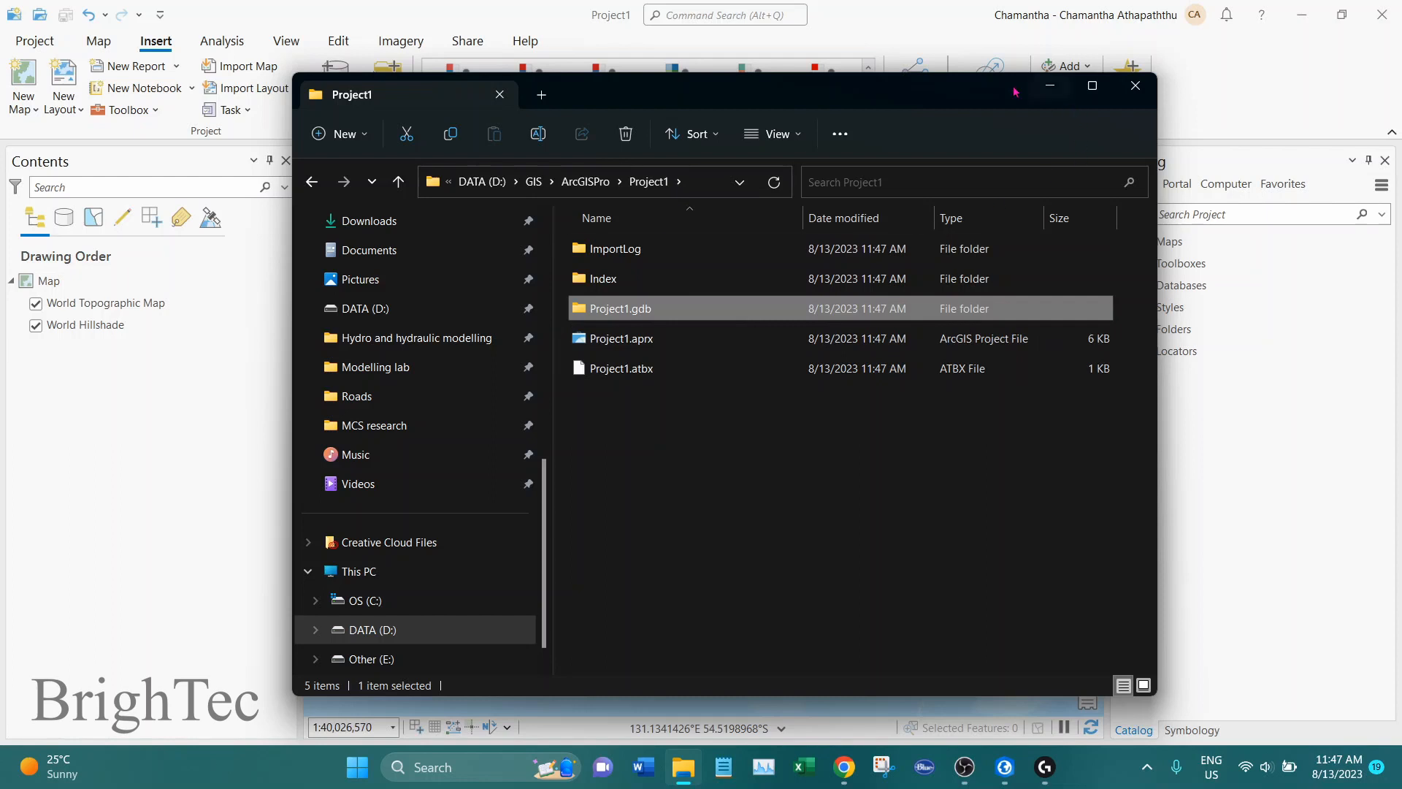
click(953, 37)
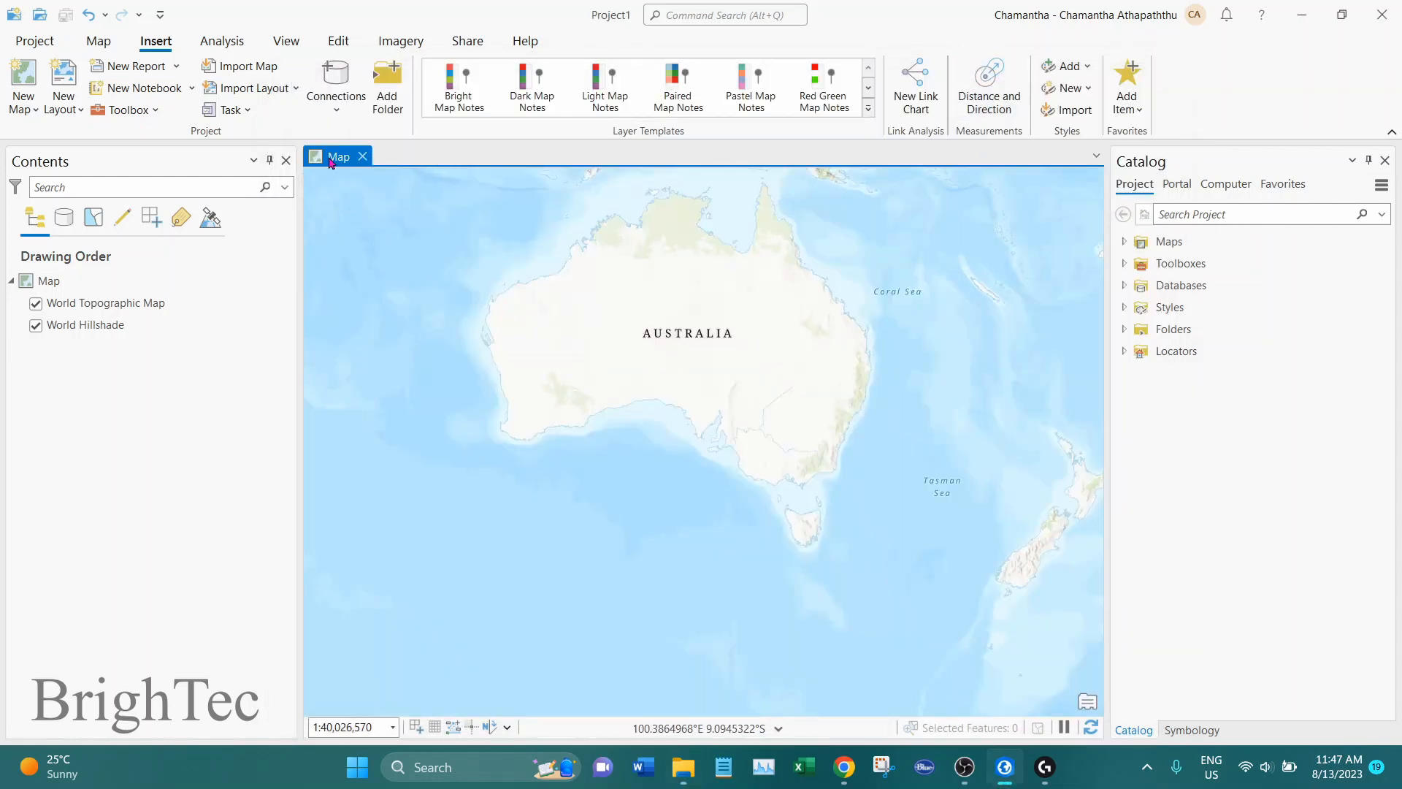
Change the map's basemap to Imagery Hybrid
click(137, 308)
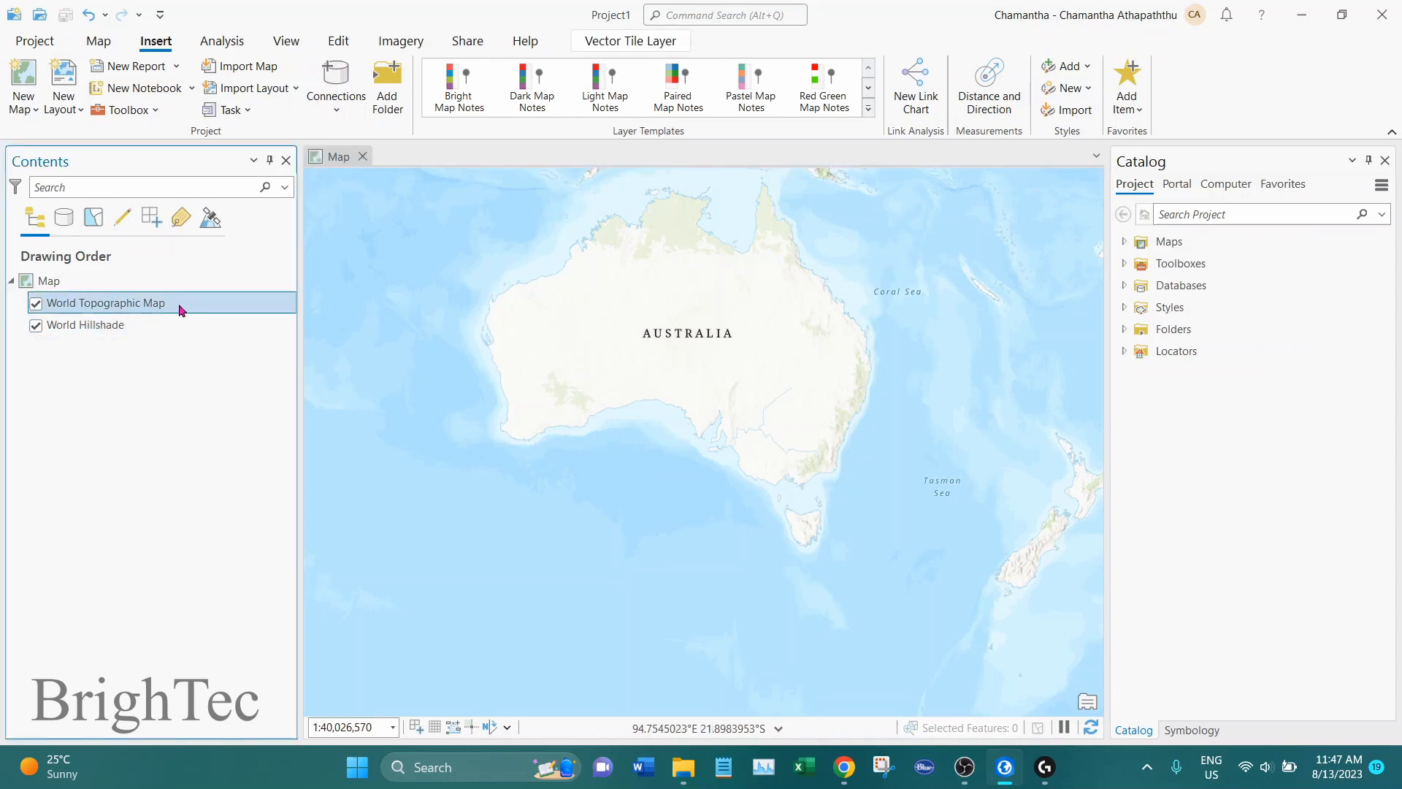
click(99, 42)
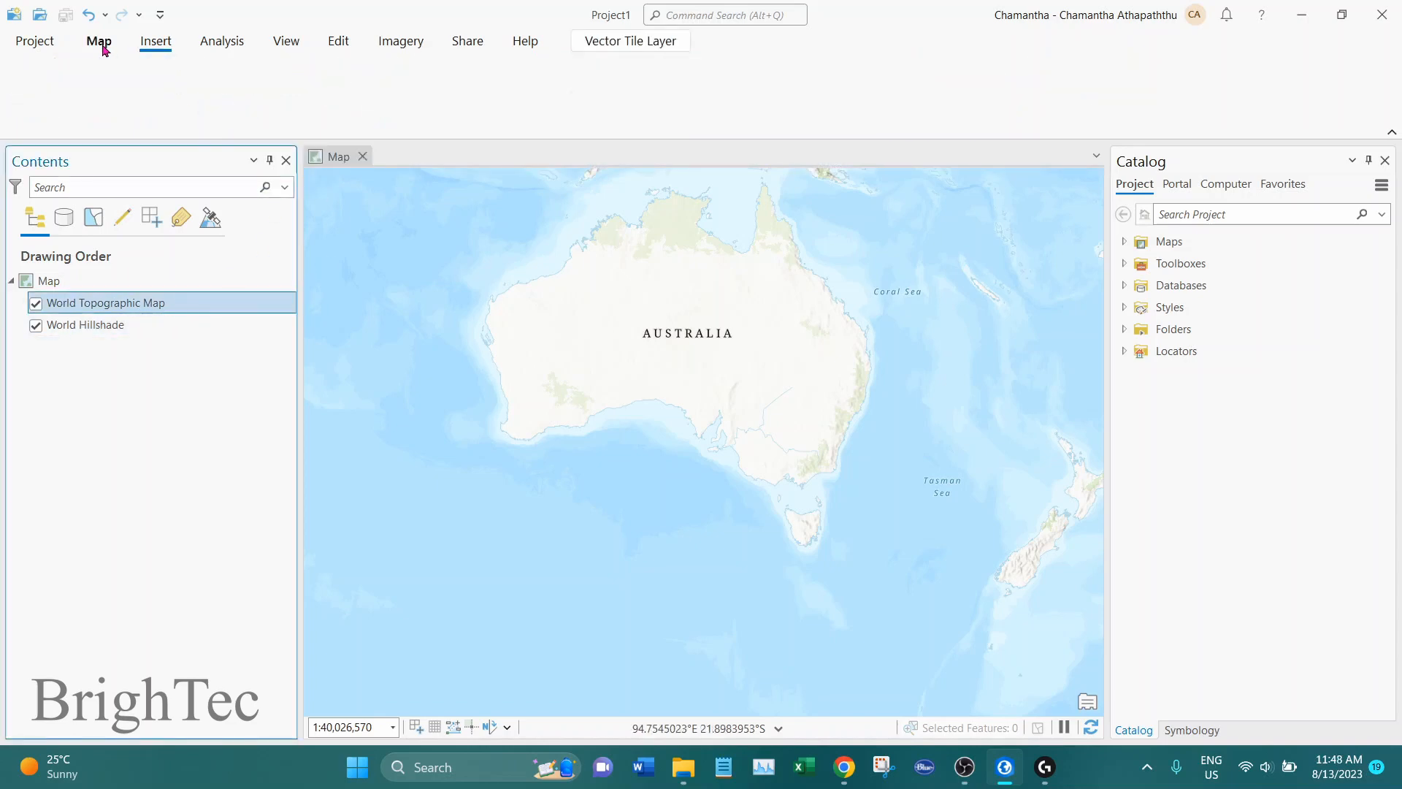
click(345, 110)
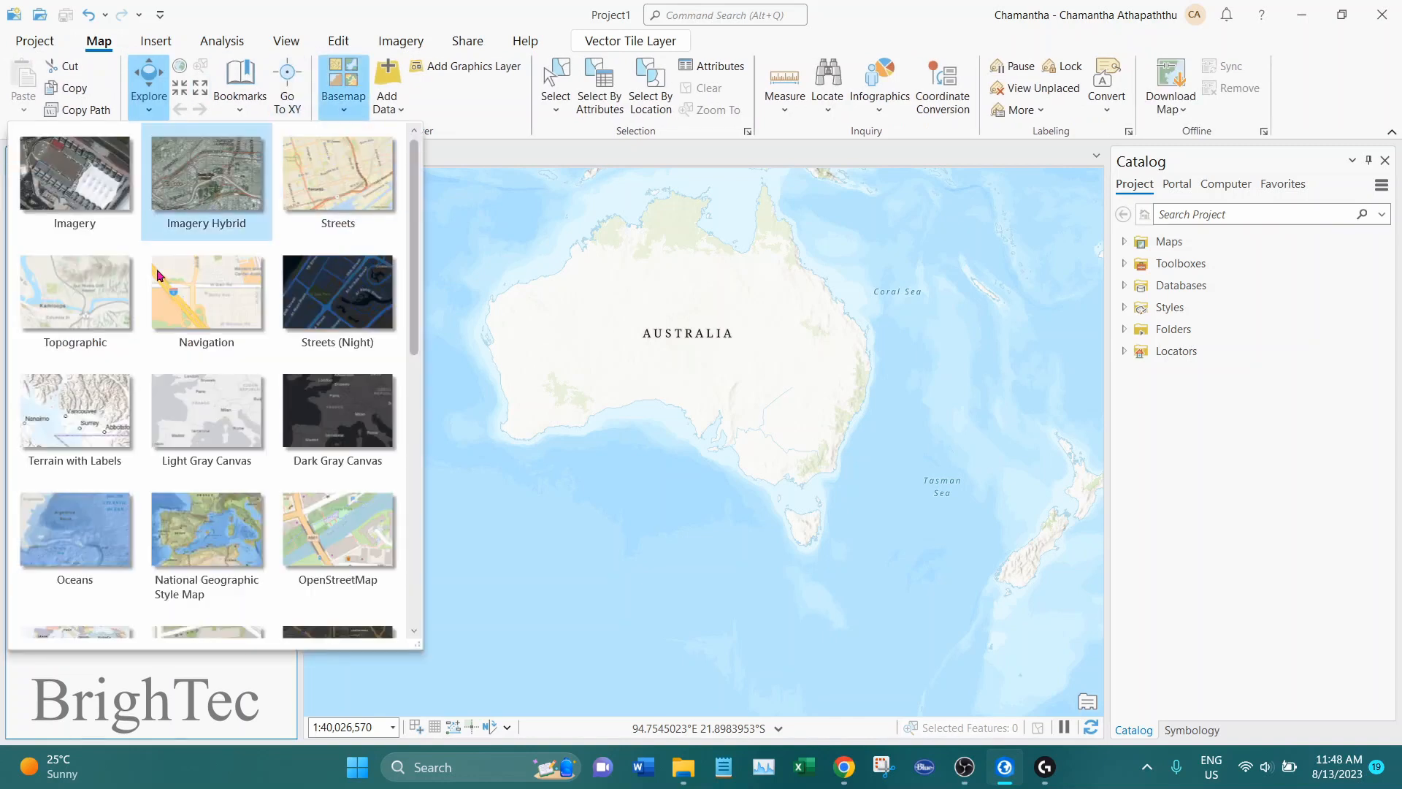
click(217, 200)
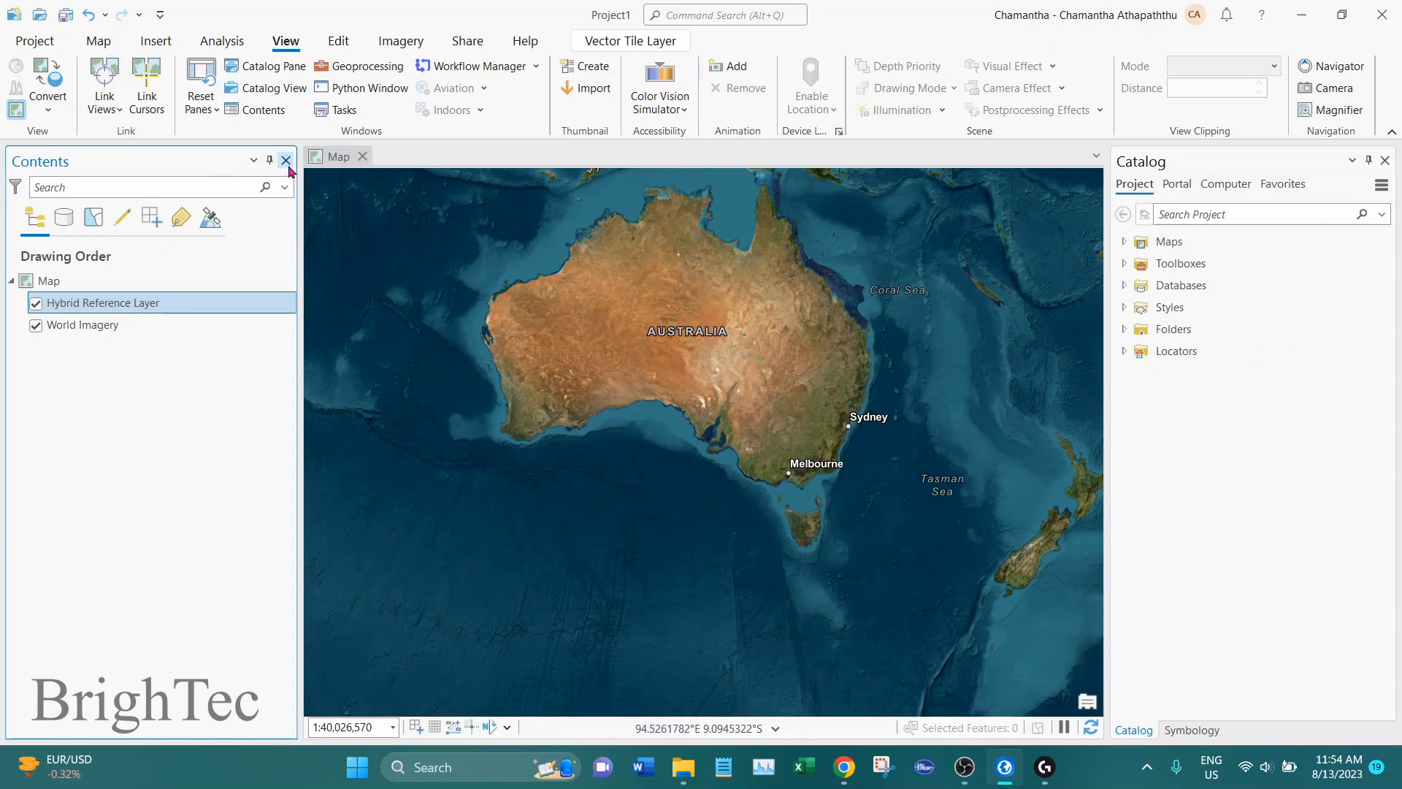
Close the Catalog and Contents panes
click(1248, 170)
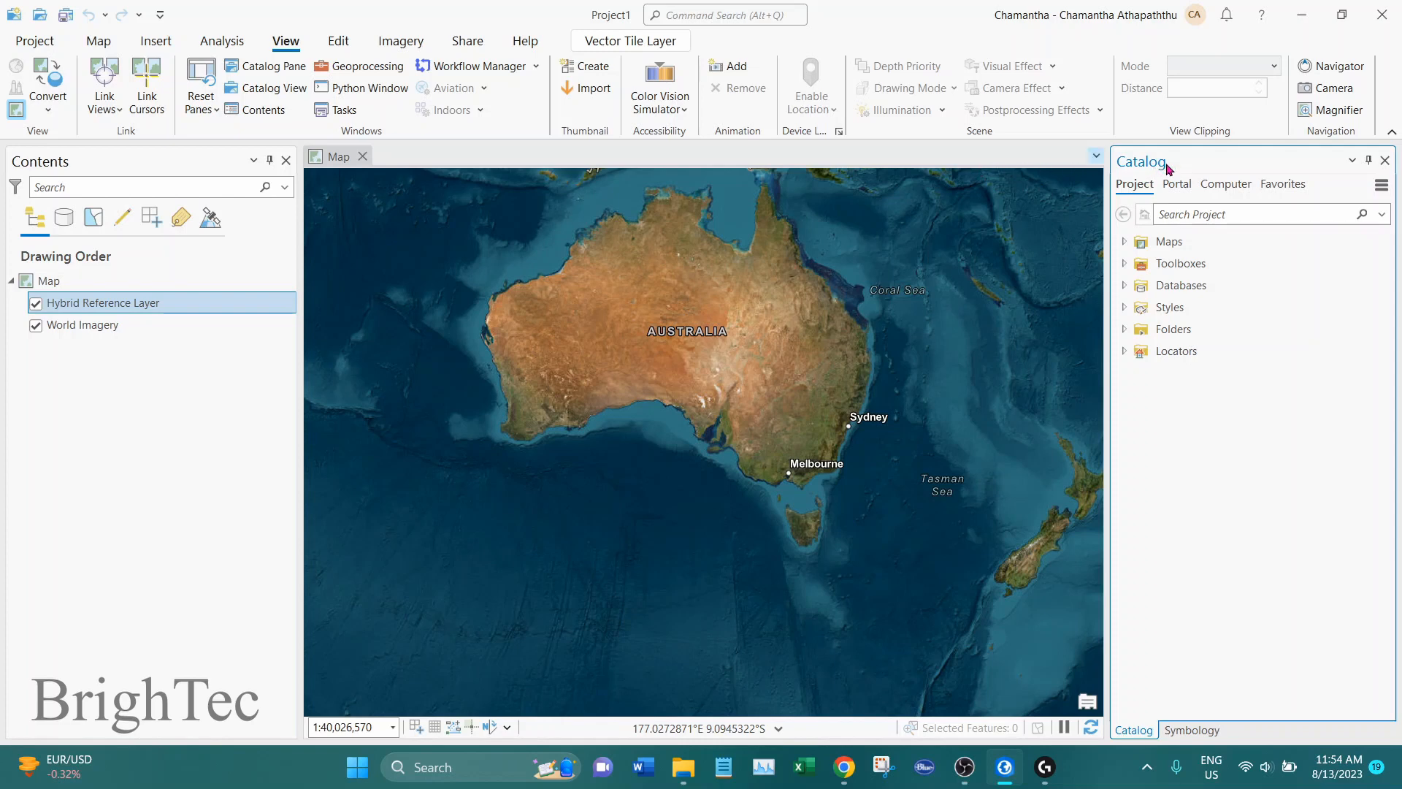
click(1385, 160)
click(1385, 160)
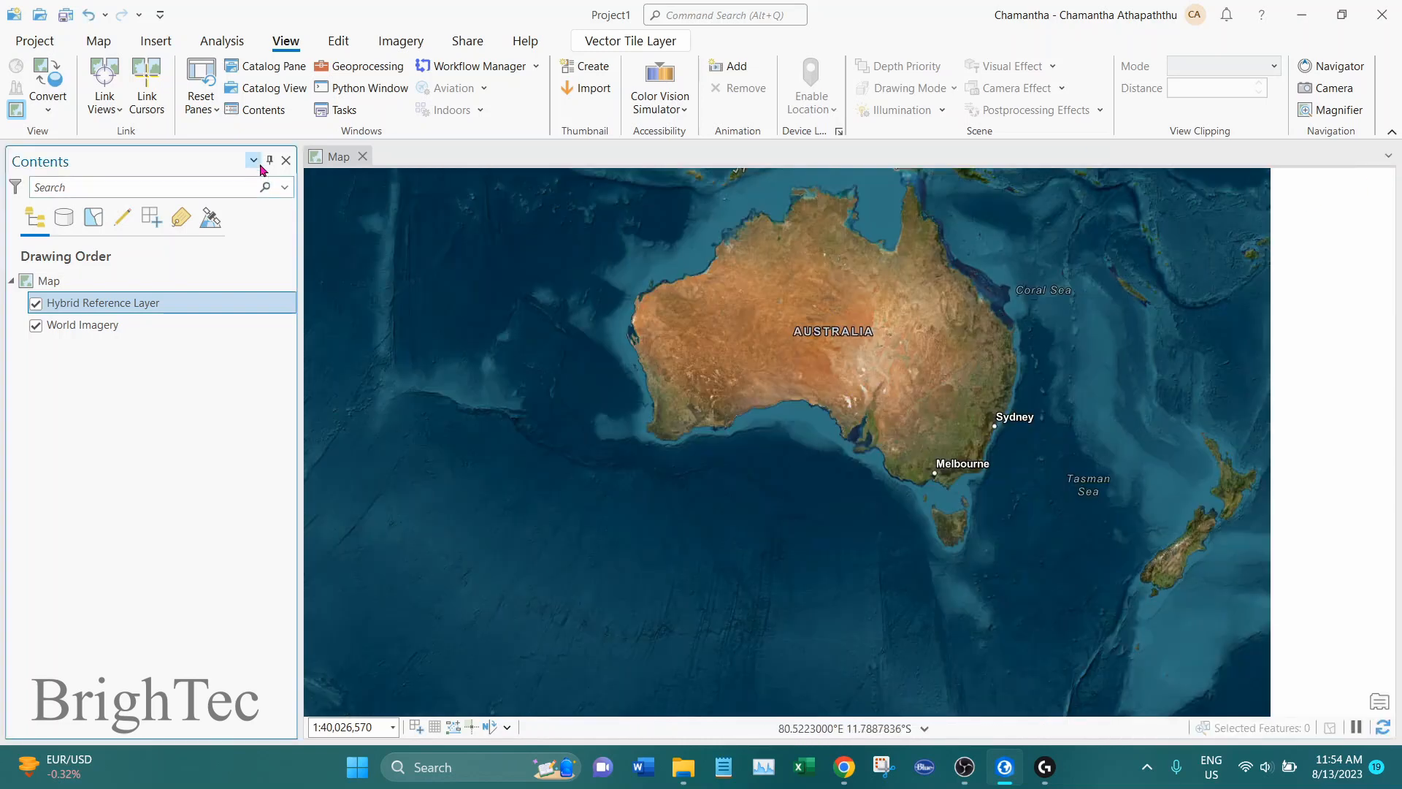
click(285, 160)
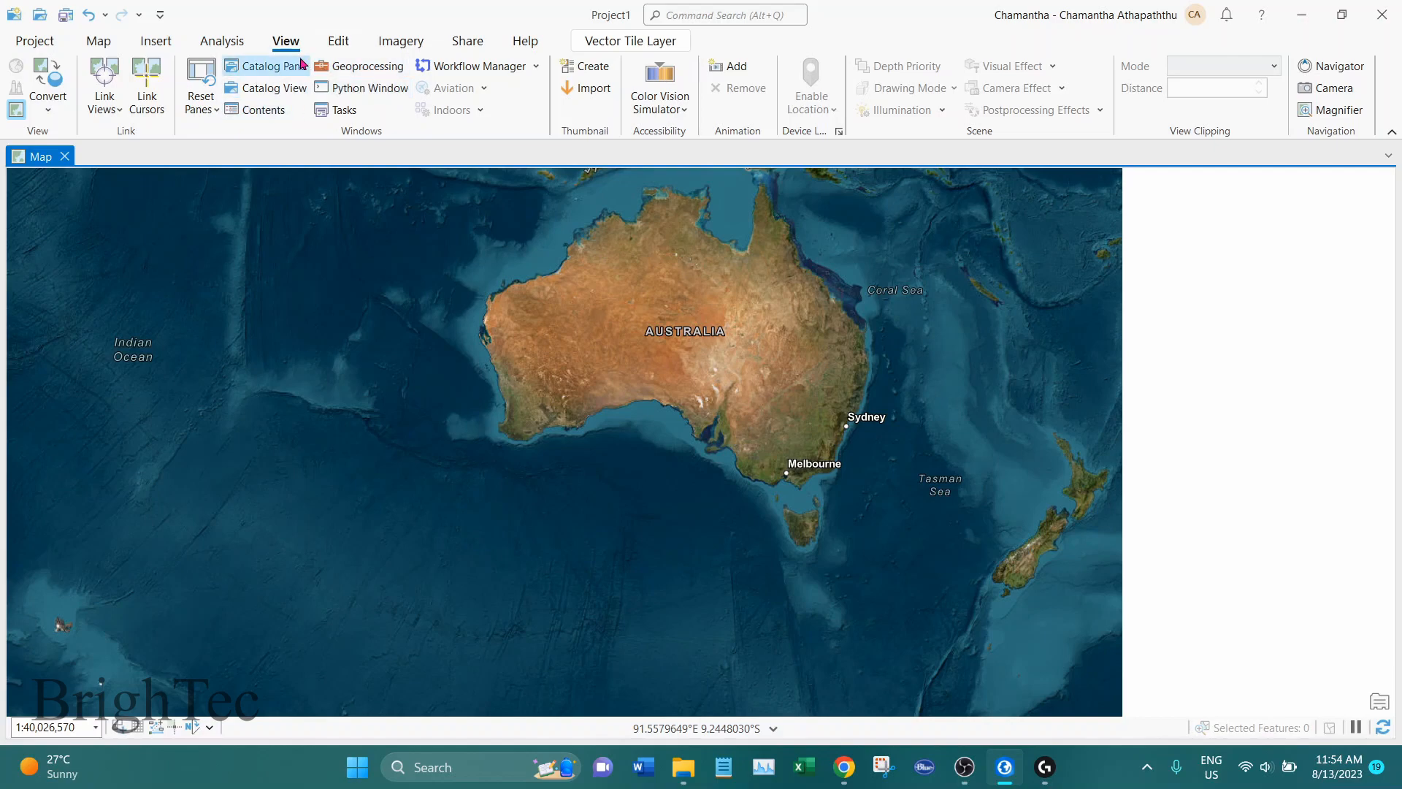
Reopen the Contents pane, select the World Imagery layer and make the map view active
click(267, 113)
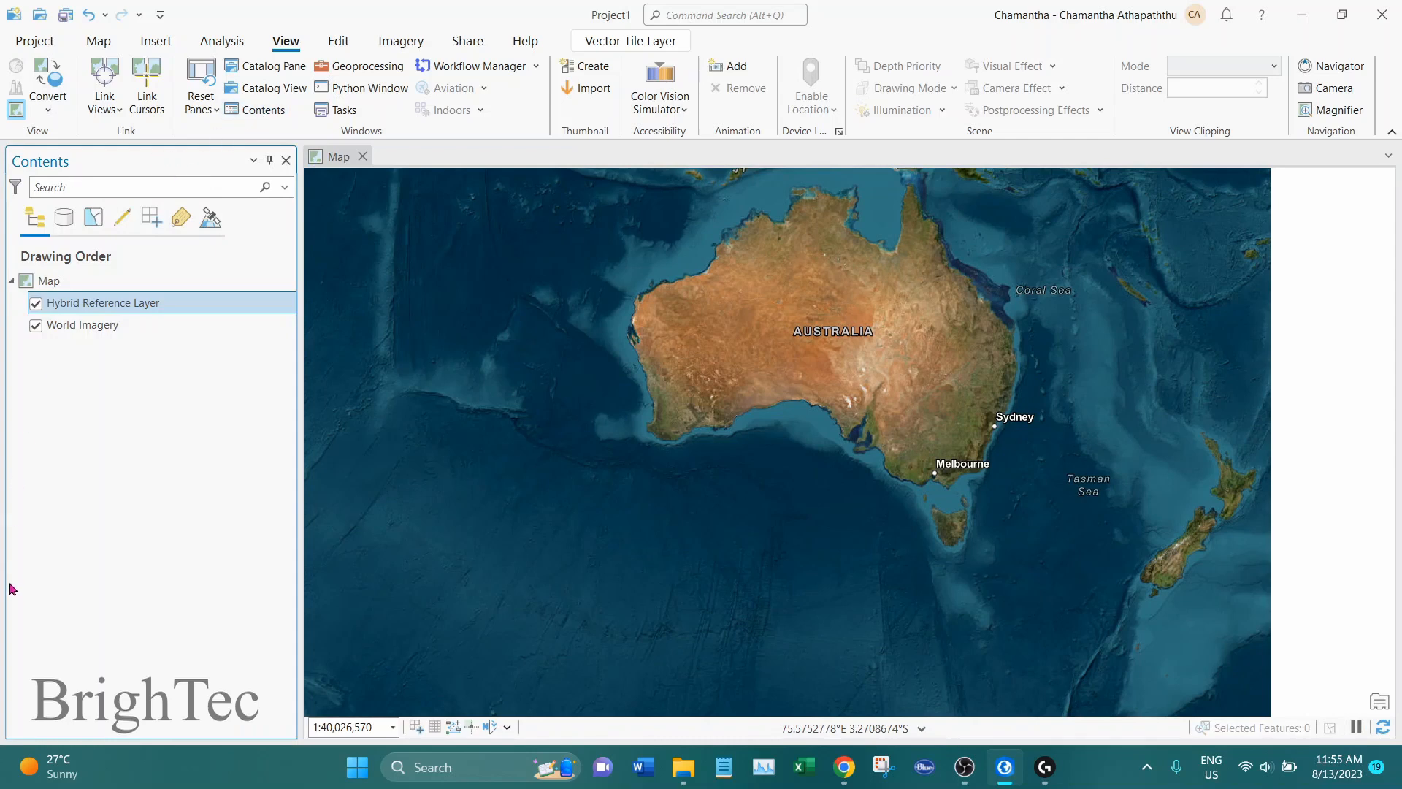
click(60, 282)
click(86, 304)
click(89, 328)
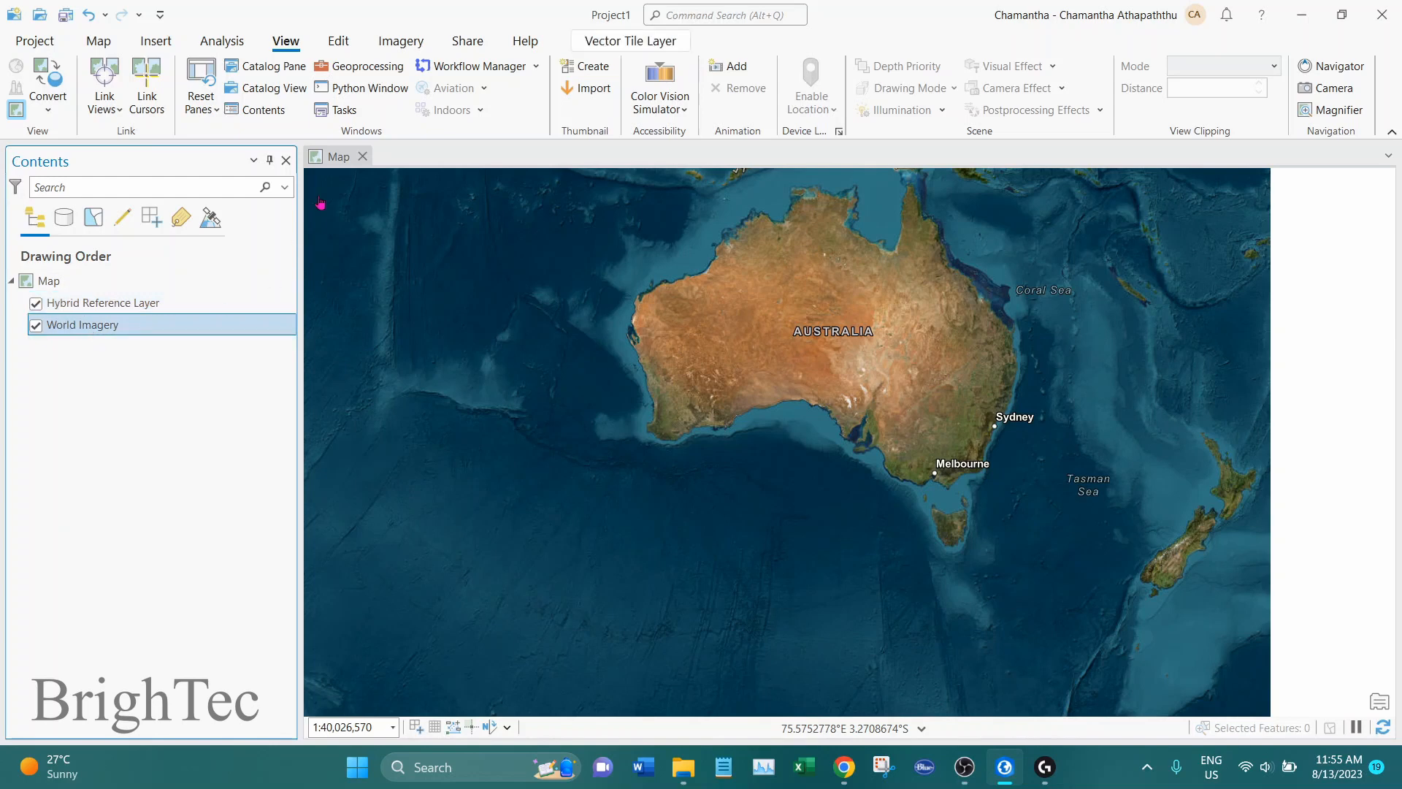
click(337, 156)
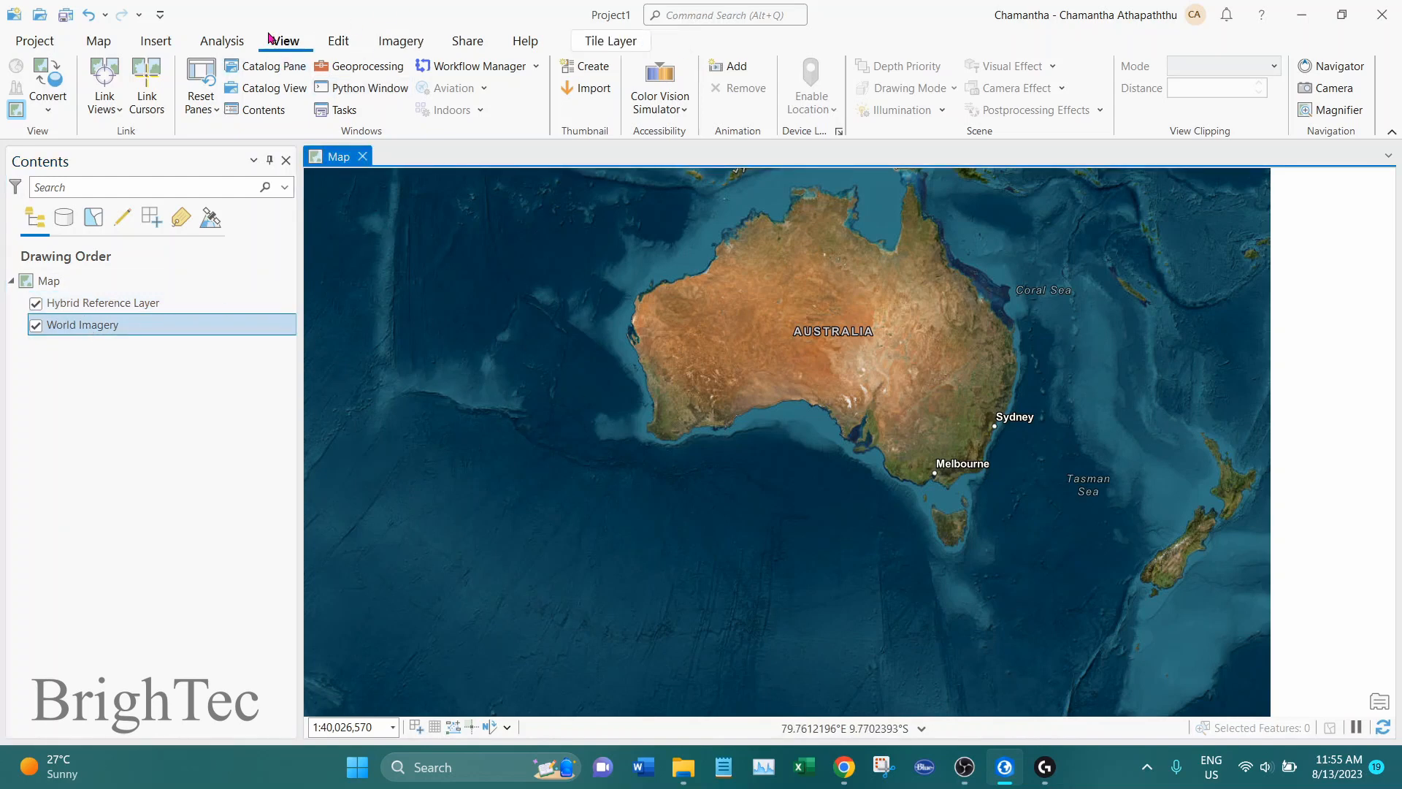
Reopen the Catalog pane and select the Project1 connection under Folders
click(290, 73)
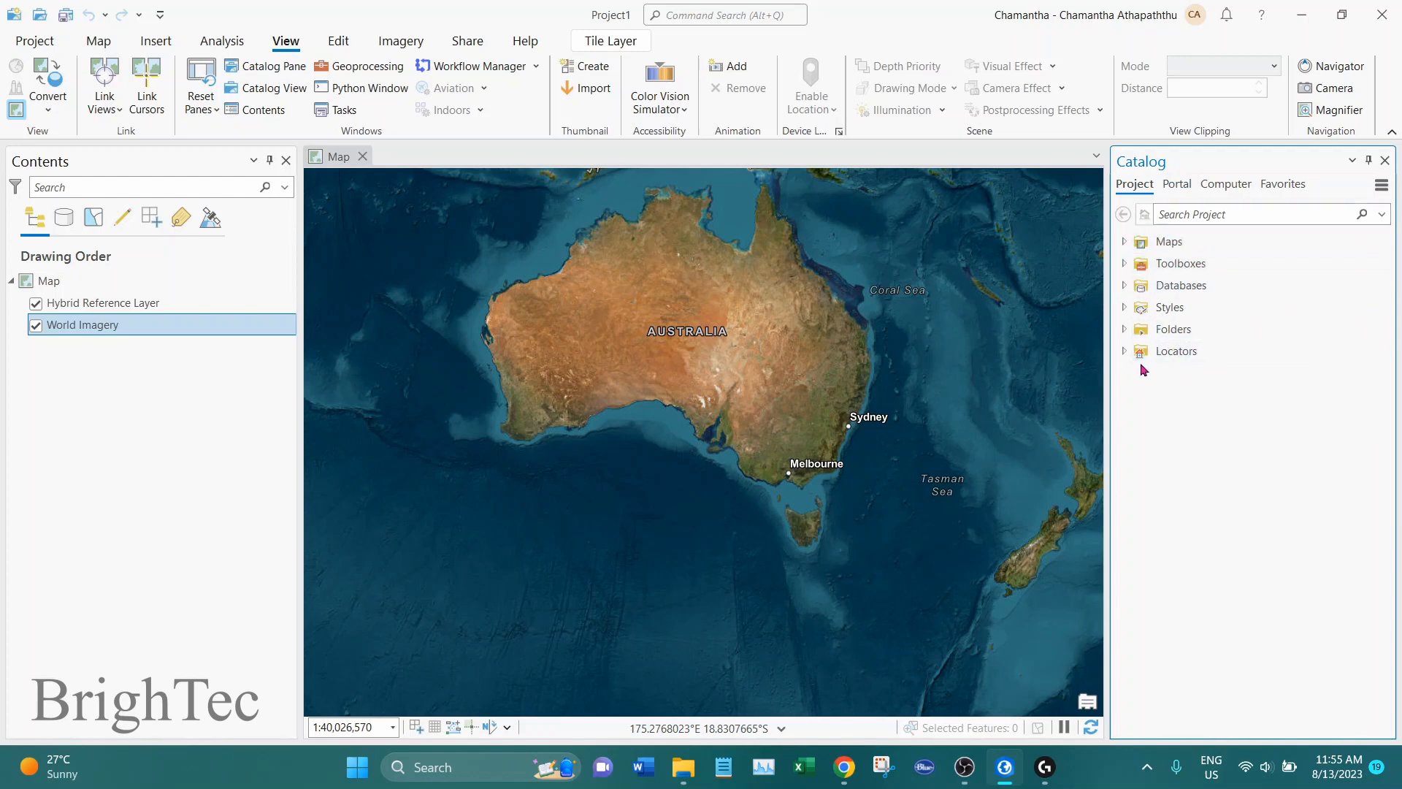
click(1124, 329)
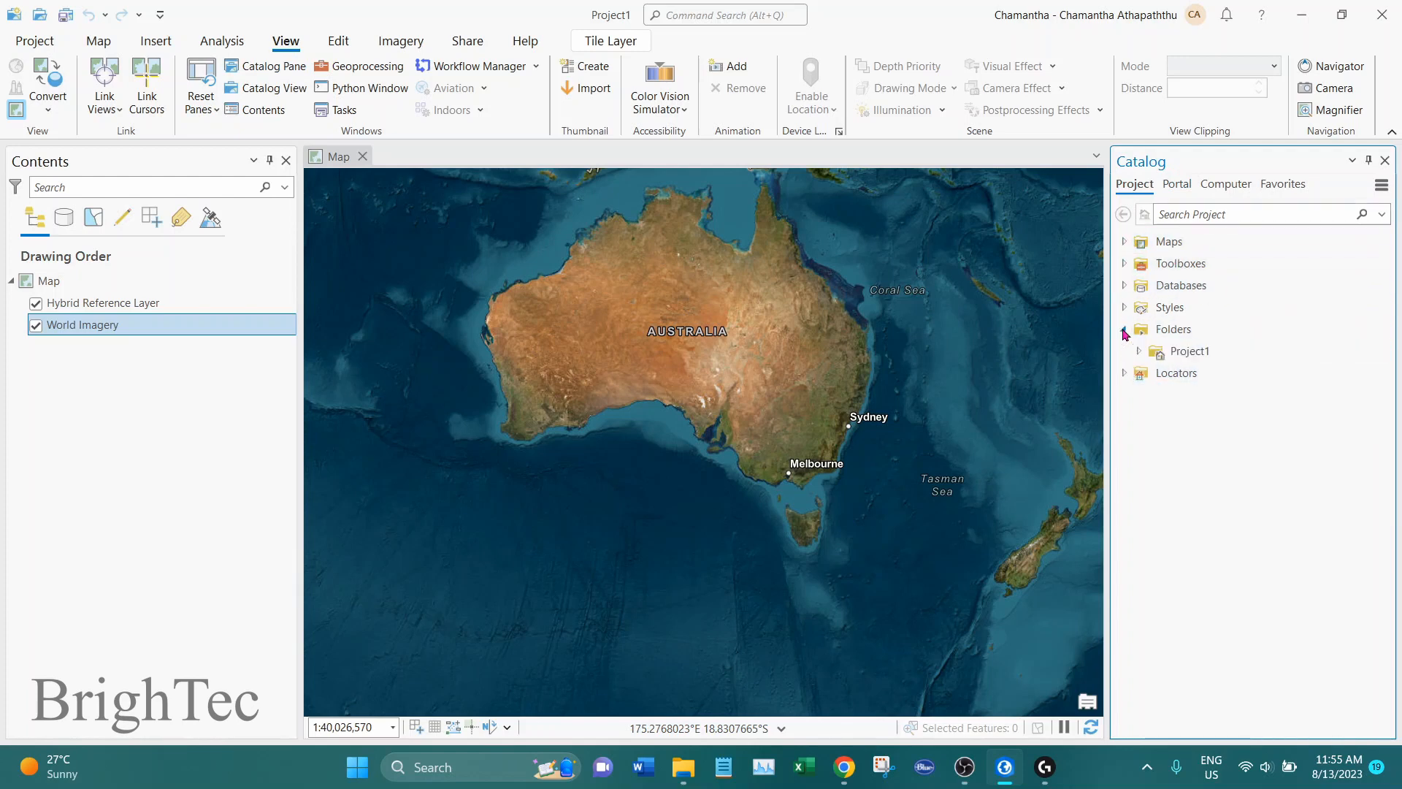
click(1203, 332)
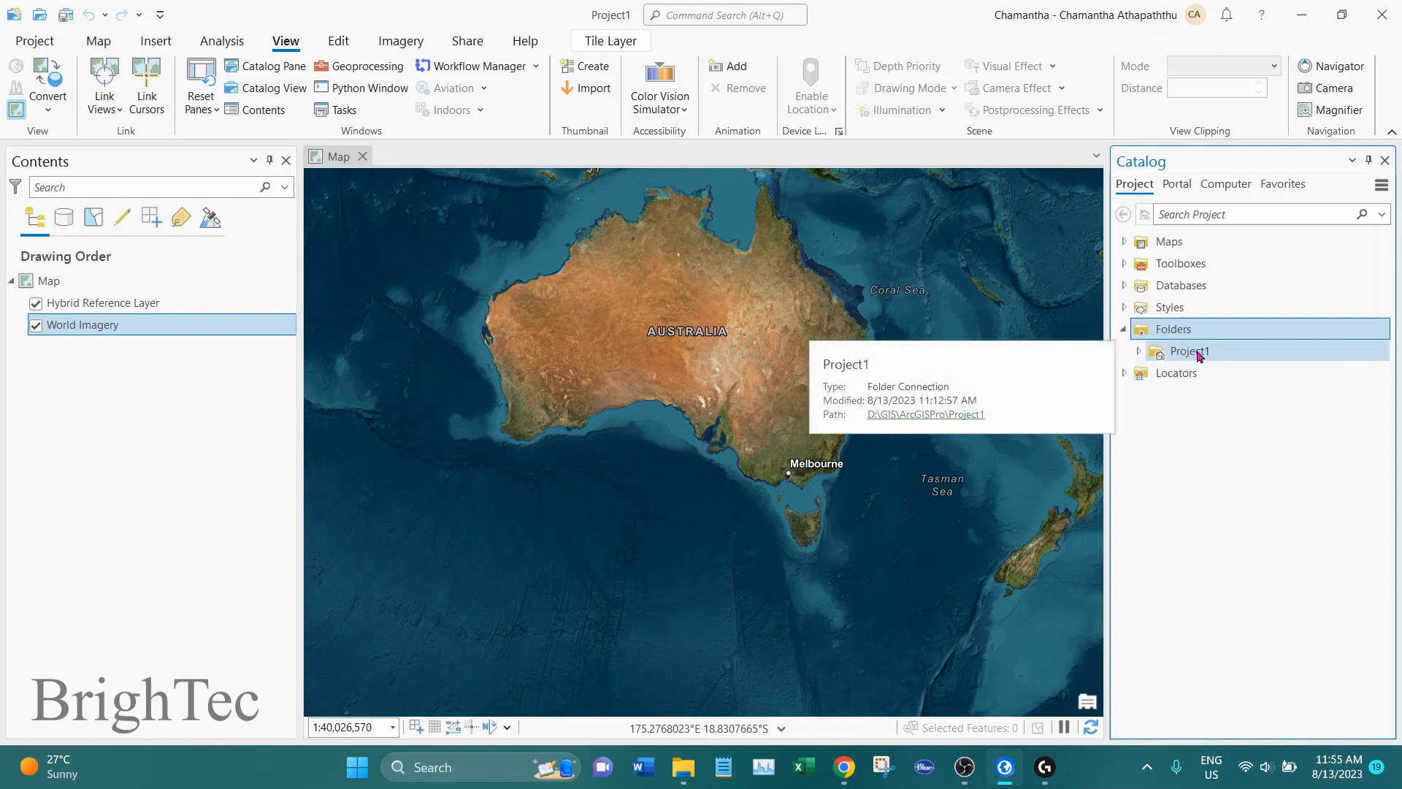
click(1247, 357)
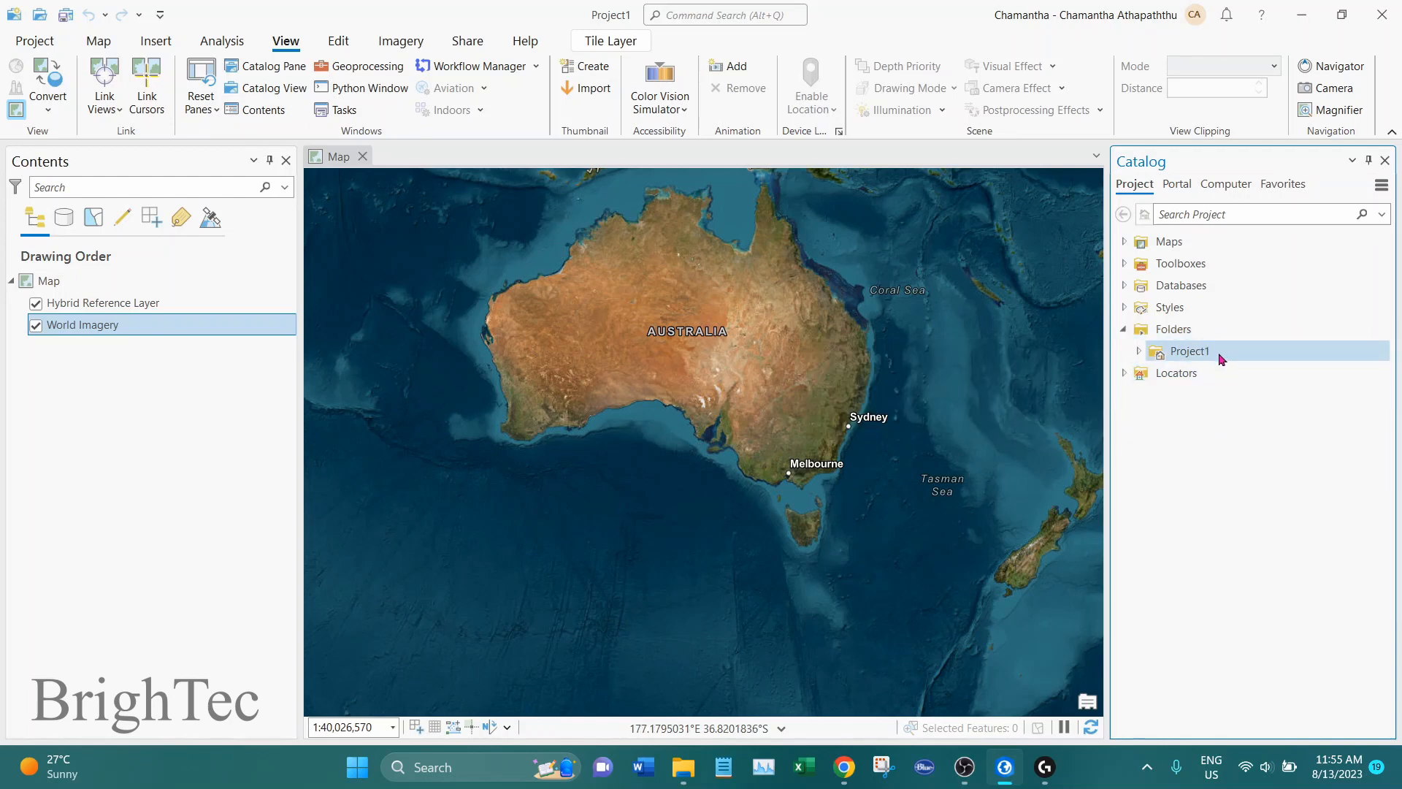
Expand the Project1 folder connection and the Maps group in the Catalog pane, and select the project's map
click(1139, 352)
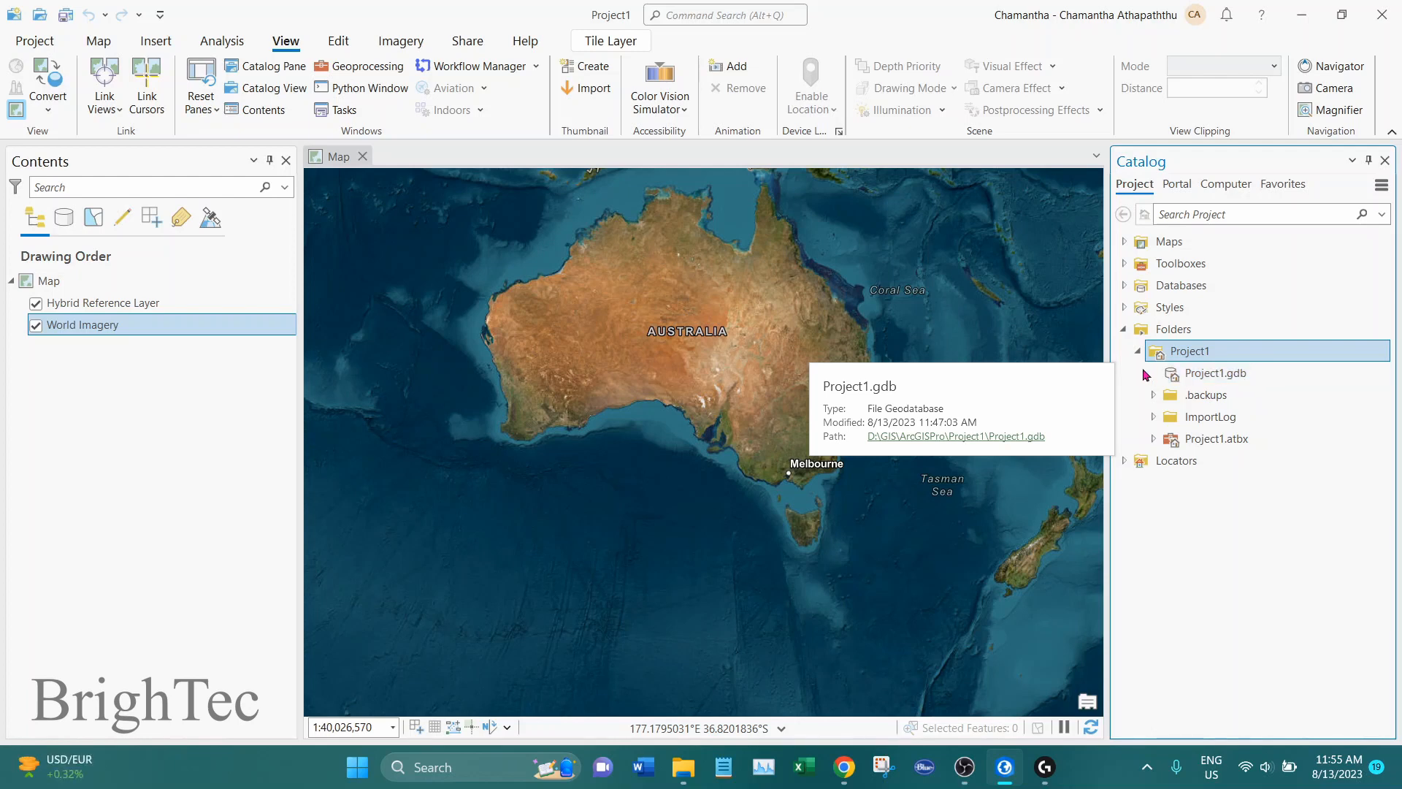
click(1124, 242)
click(1182, 244)
click(1182, 244)
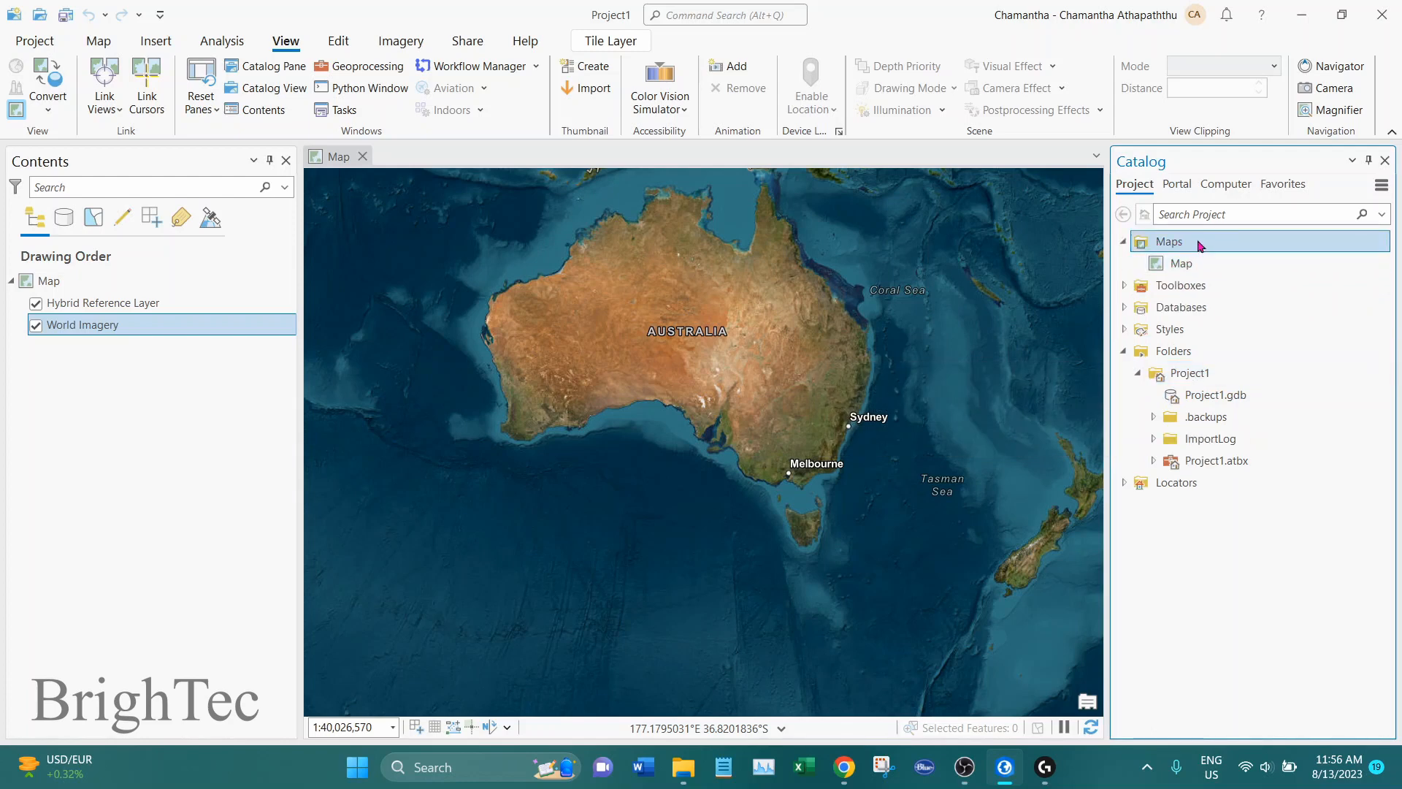
click(1205, 264)
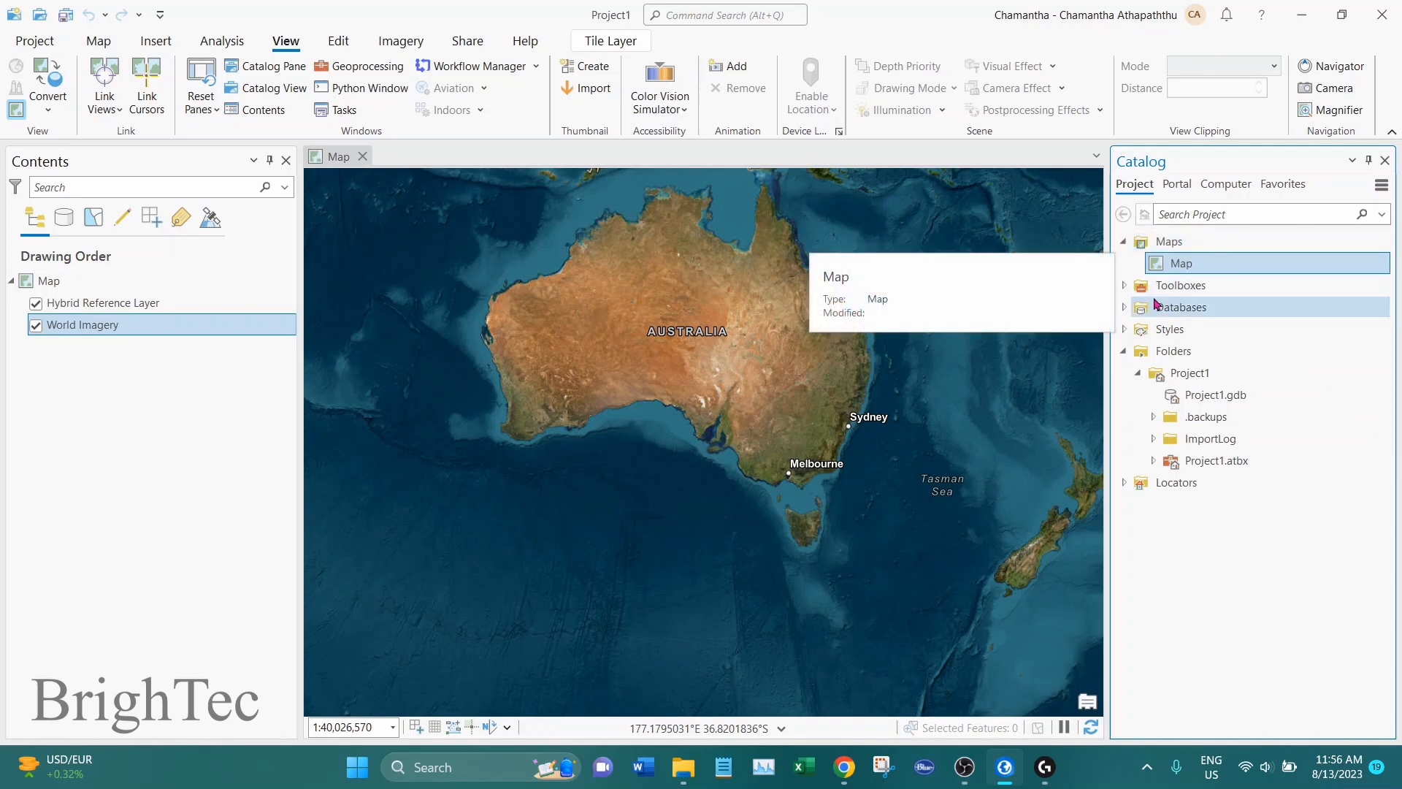
Expand the Toolboxes and Databases groups in the Catalog pane to view the project's toolbox and geodatabase
double_click(1203, 286)
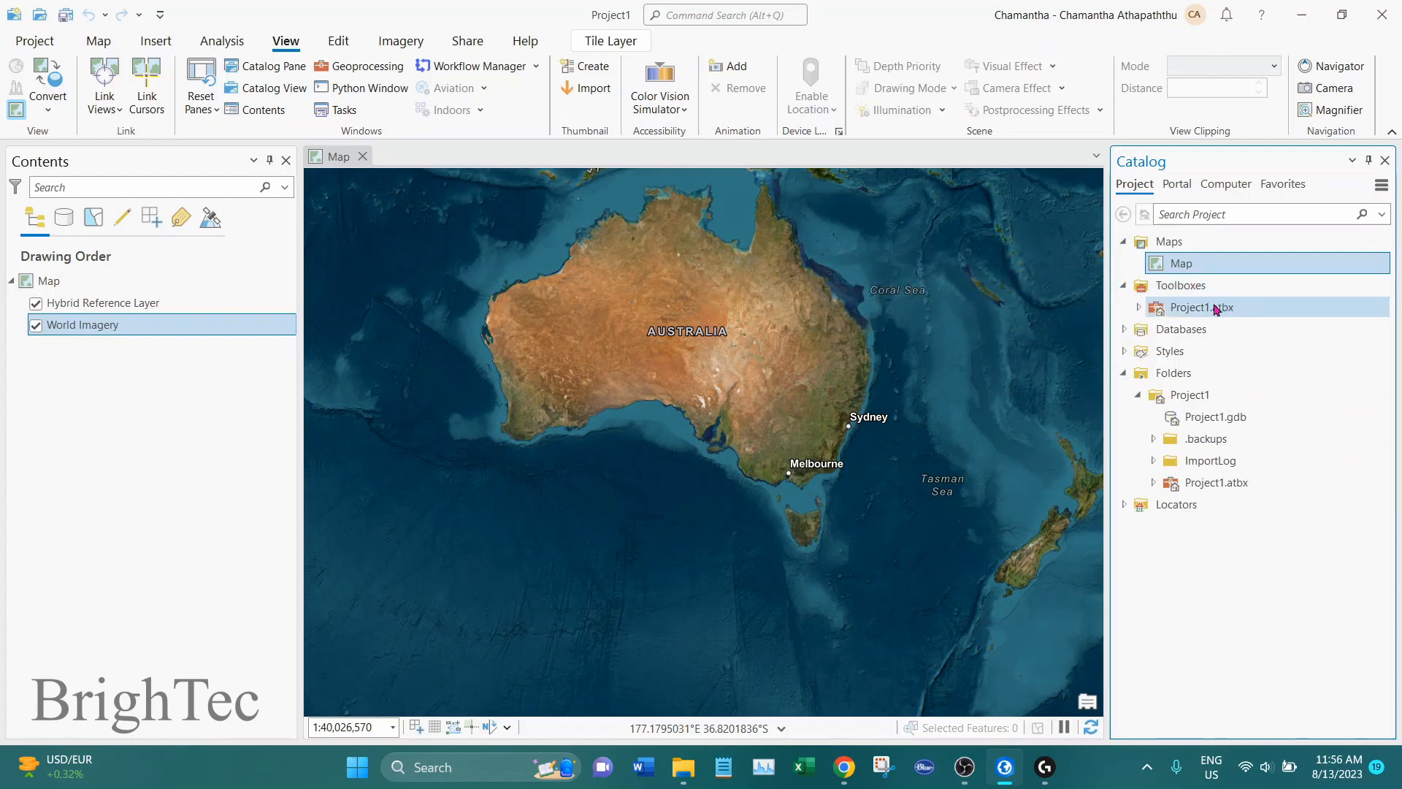
click(1208, 310)
double_click(1207, 331)
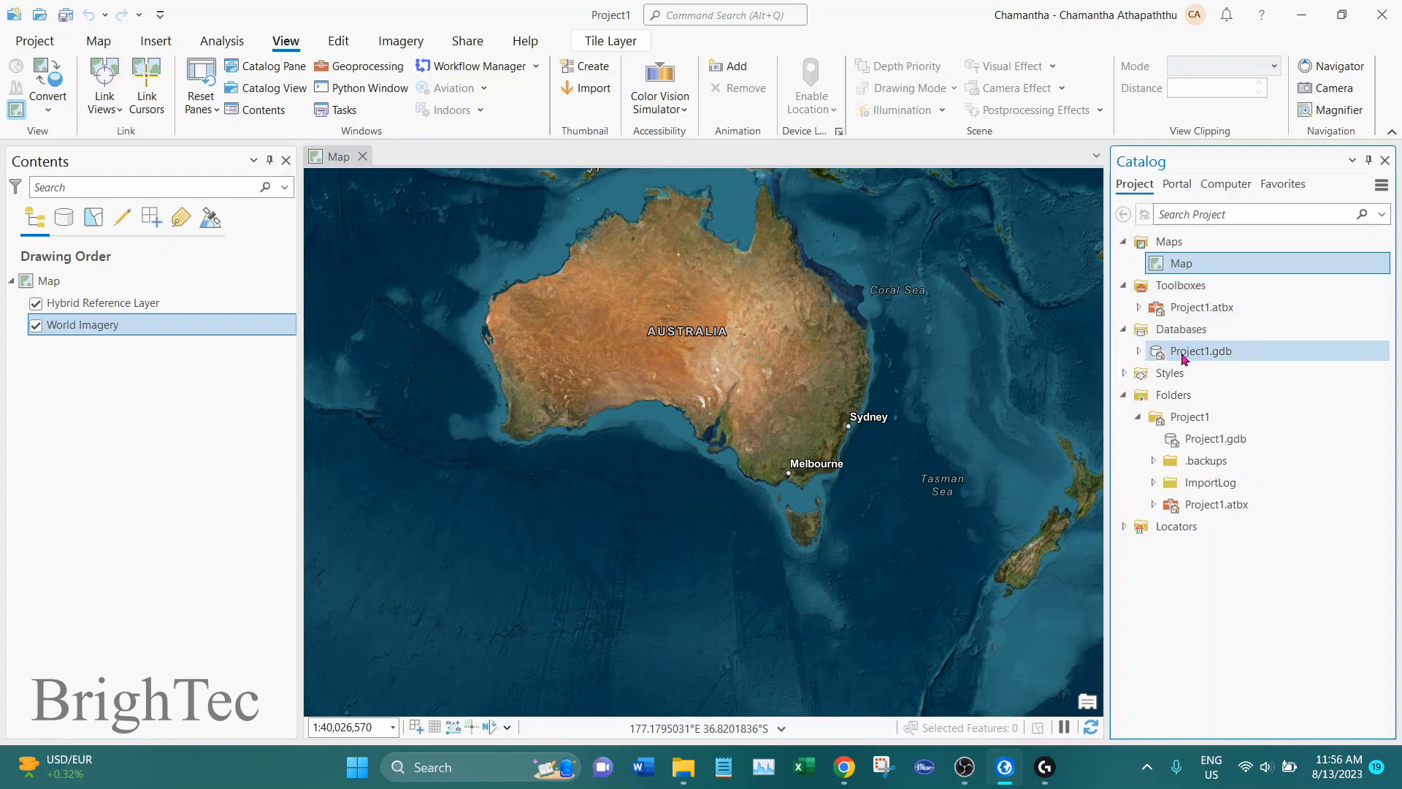
mouse_move(1209, 362)
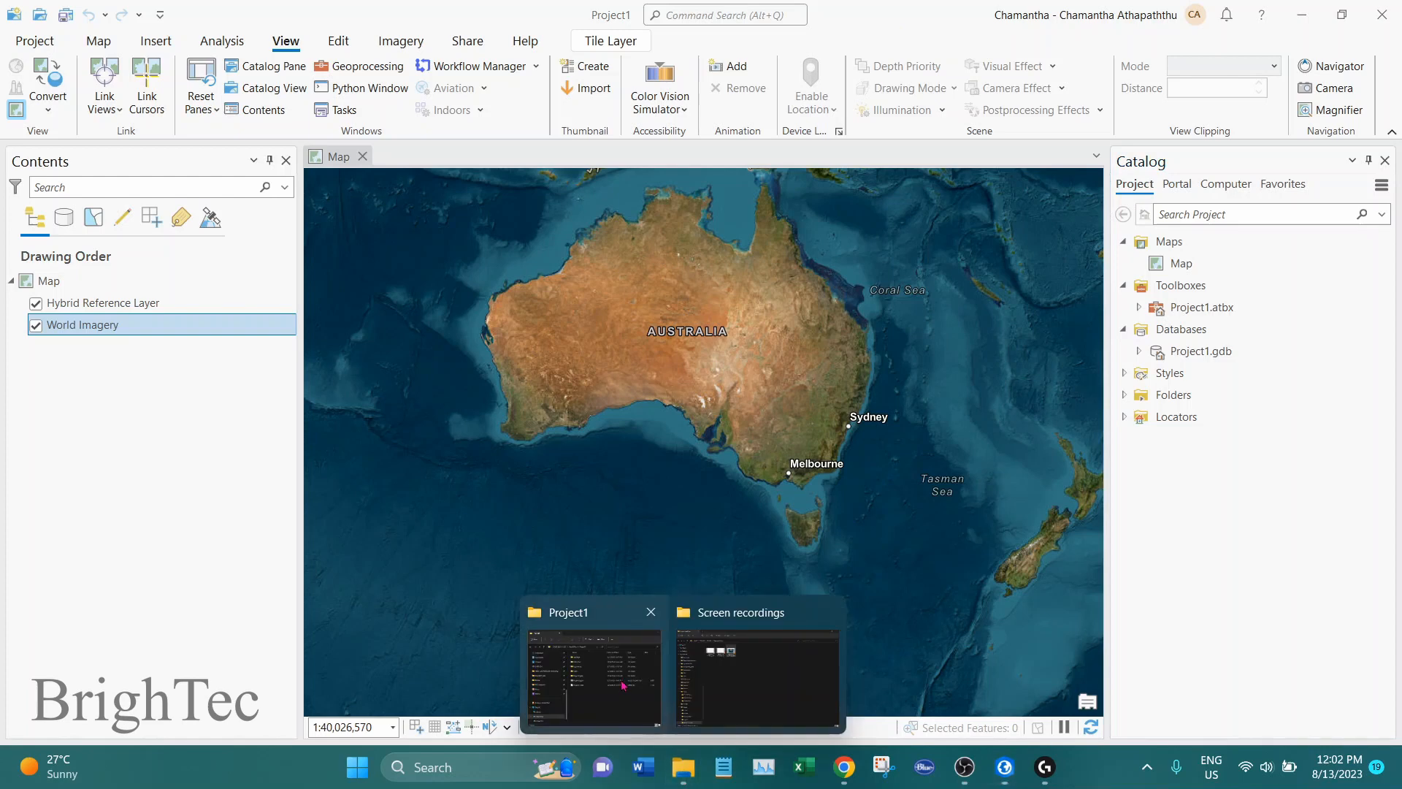
Switch to the Project1 window in File Explorer, locate the Data_files folder, and return to ArcGIS Pro
click(651, 701)
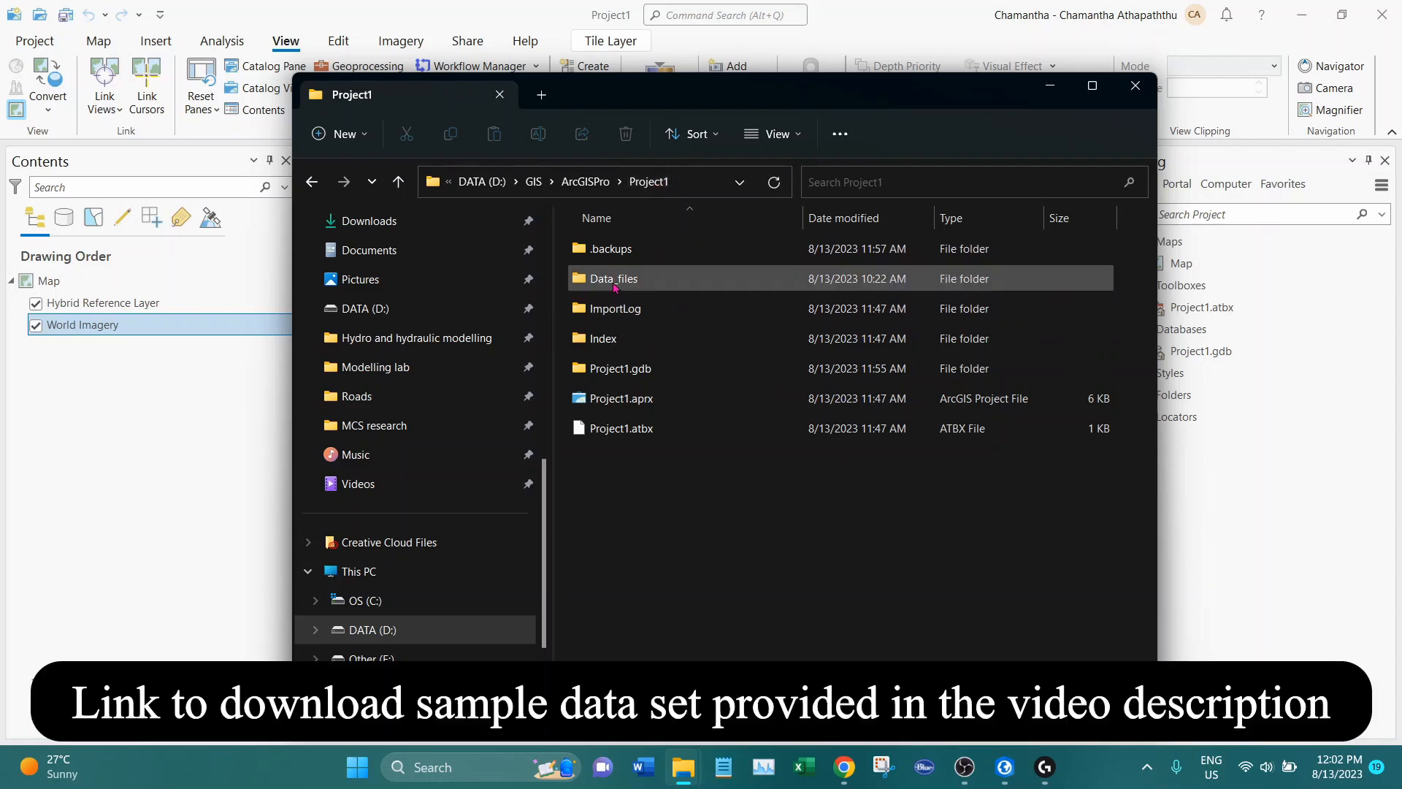
click(661, 285)
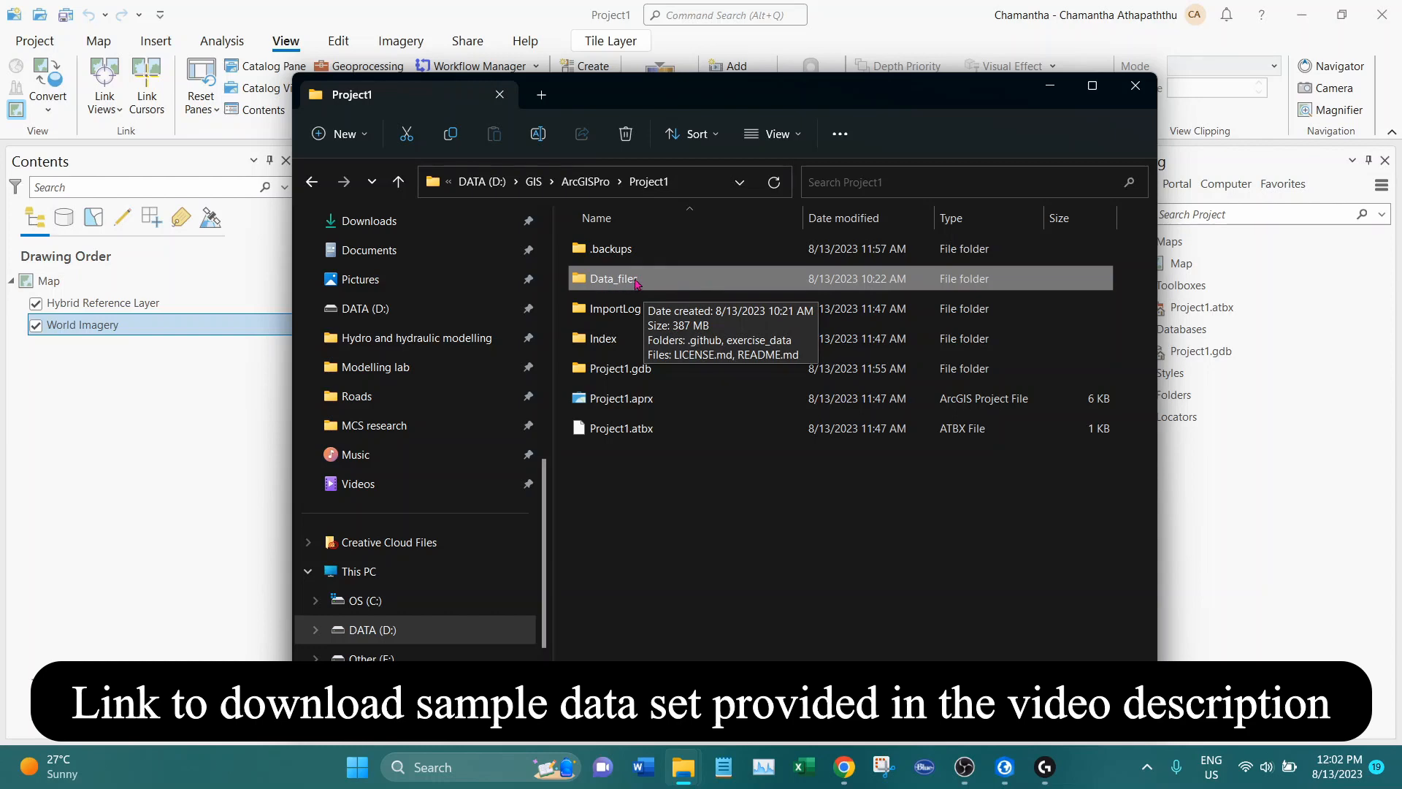
click(854, 16)
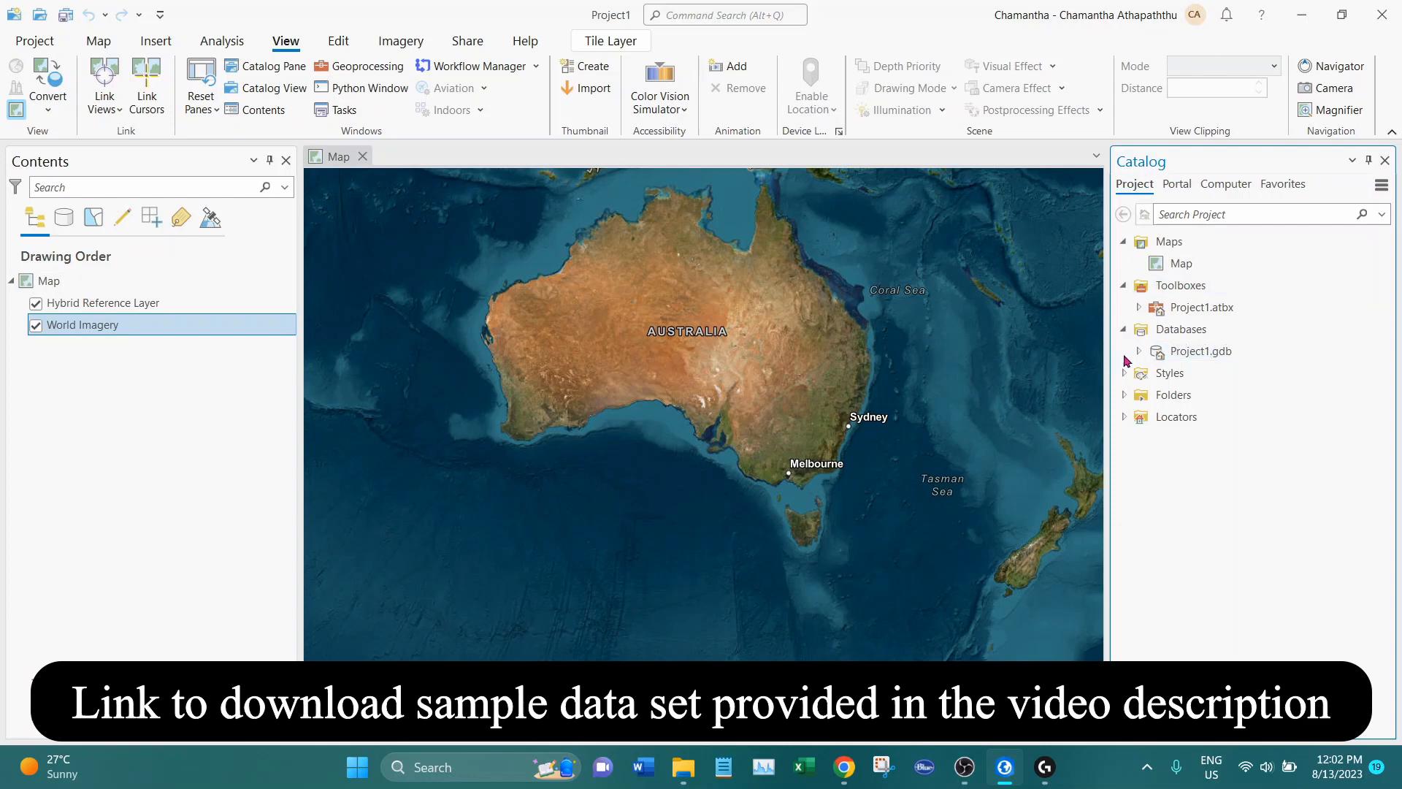
Expand Folders in the Catalog pane and refresh the Project1 folder connection
click(1124, 395)
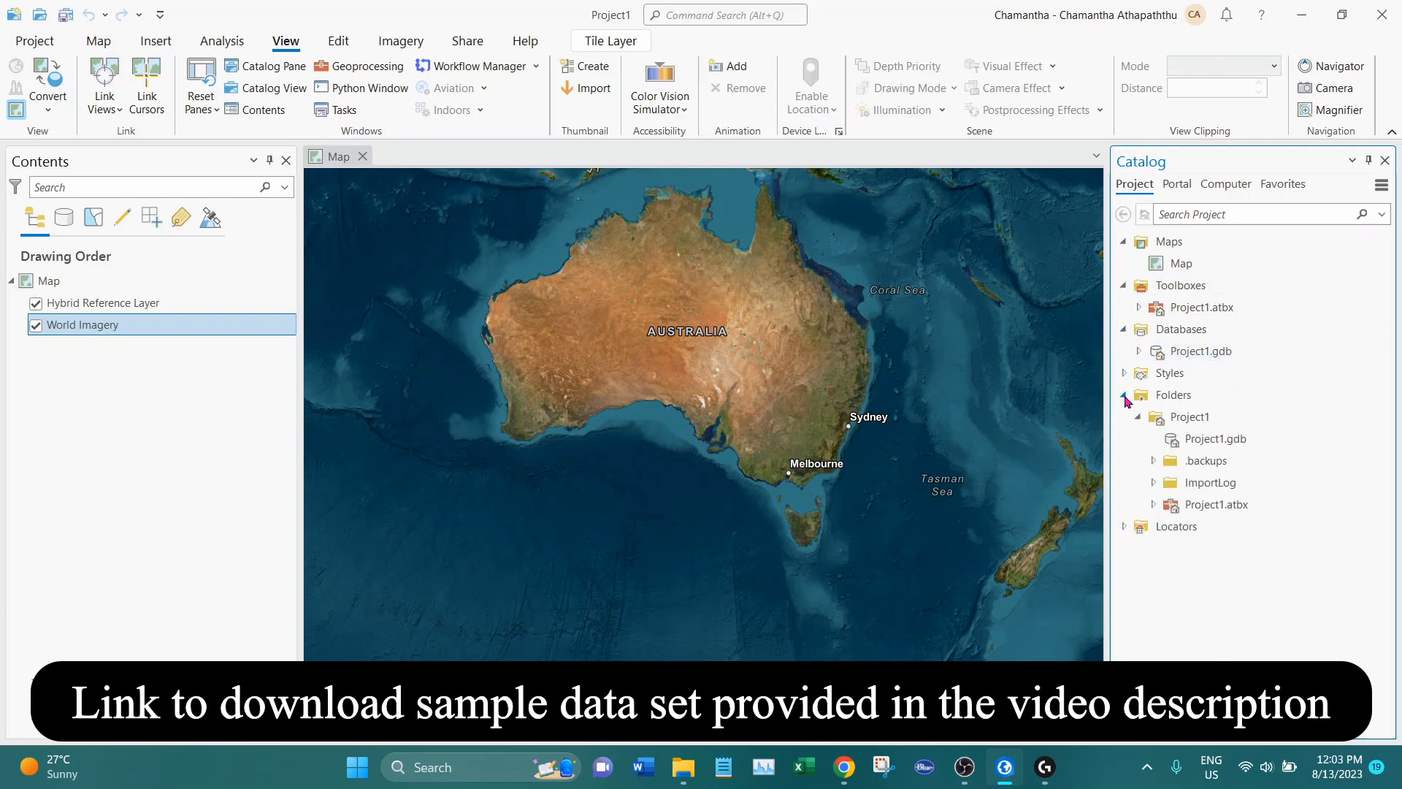
click(1215, 421)
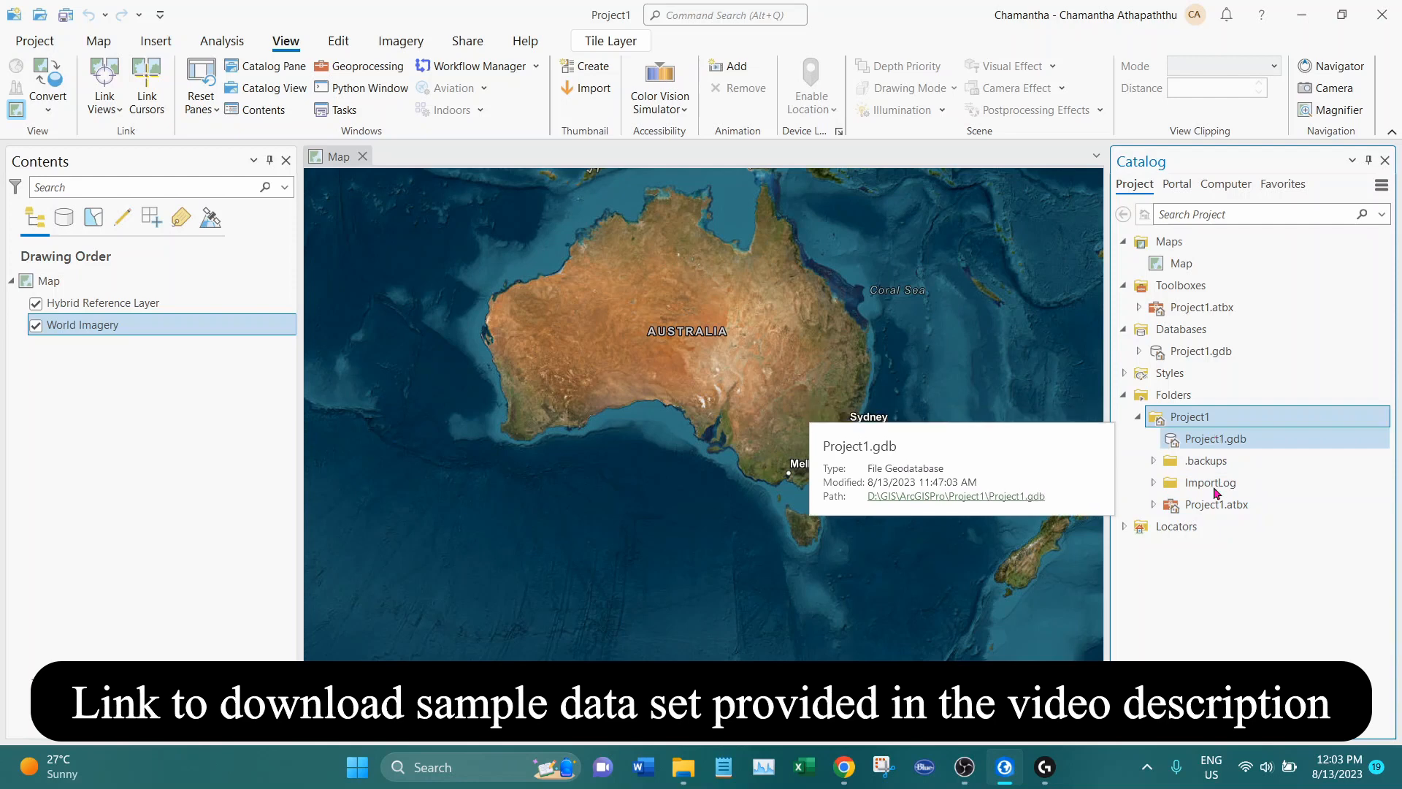
right_click(1197, 422)
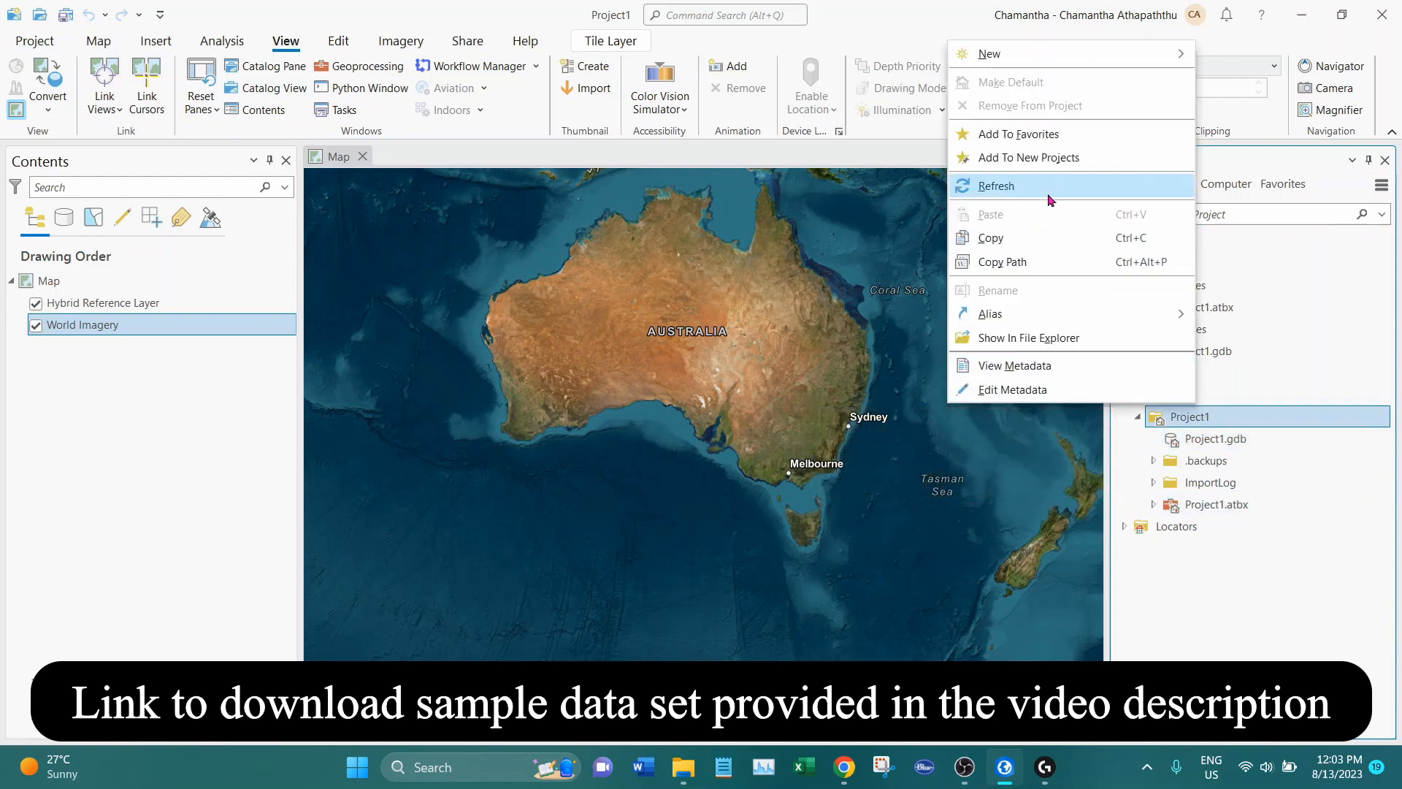
click(997, 187)
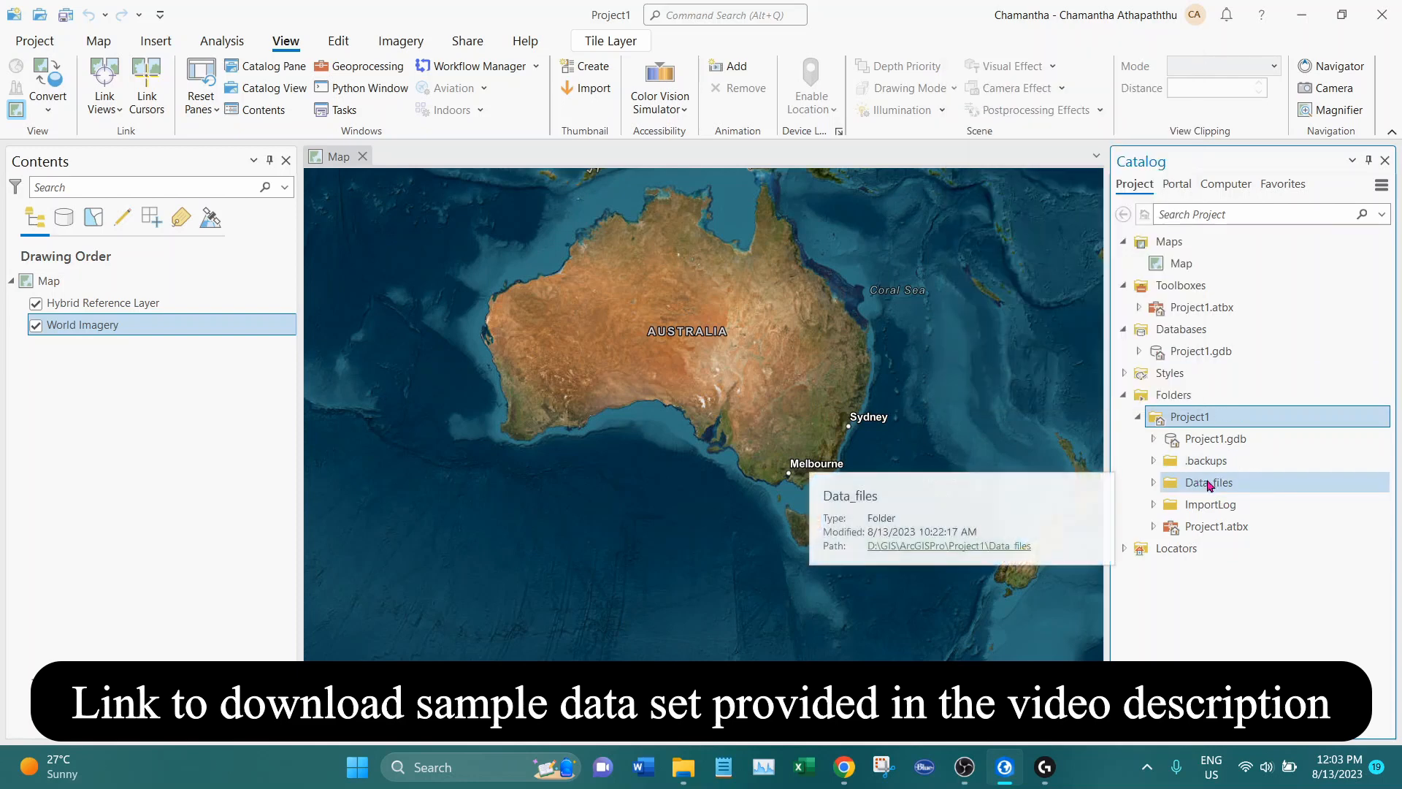
Expand Data_files, its exercise_data subfolder and the world folder inside it in the Catalog pane
click(1230, 491)
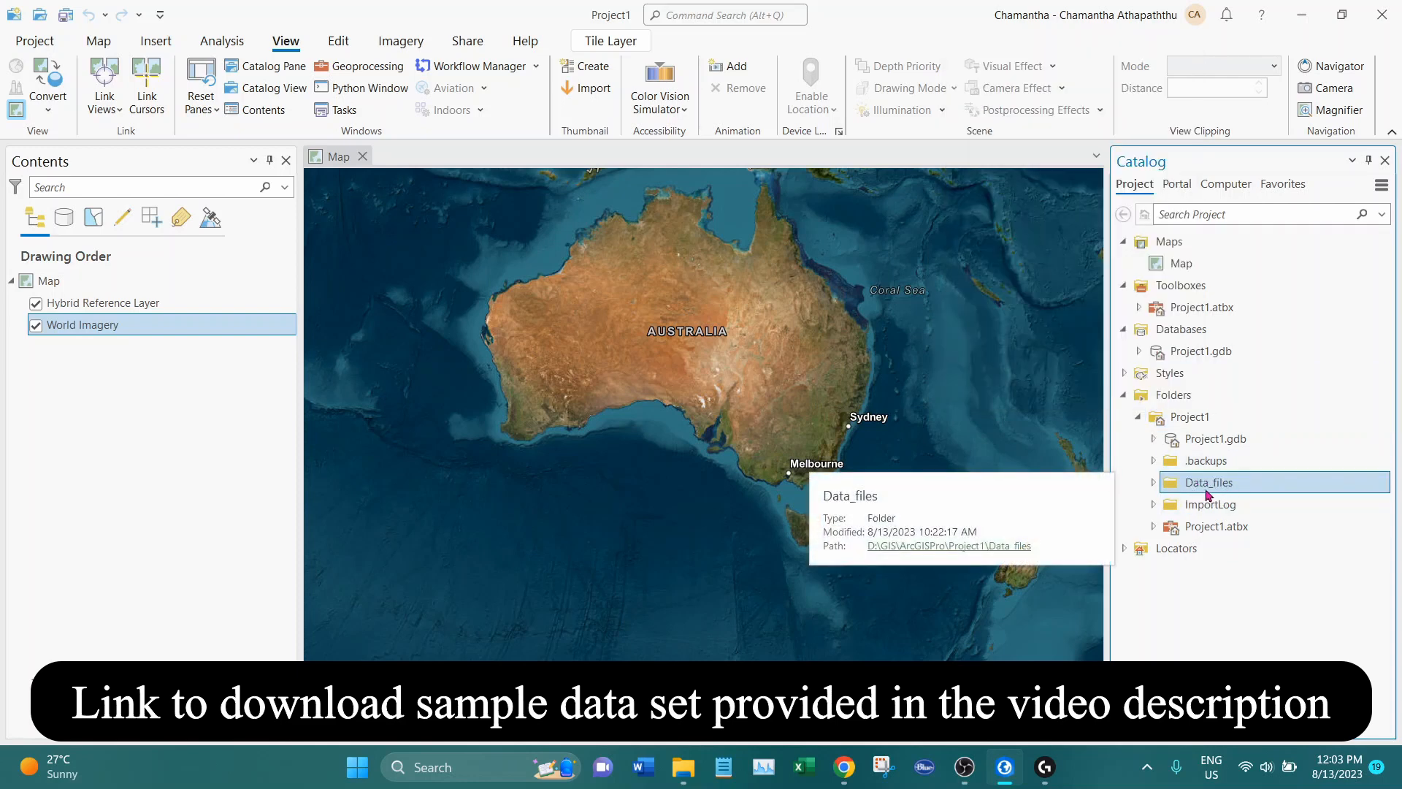
click(1156, 484)
click(1169, 527)
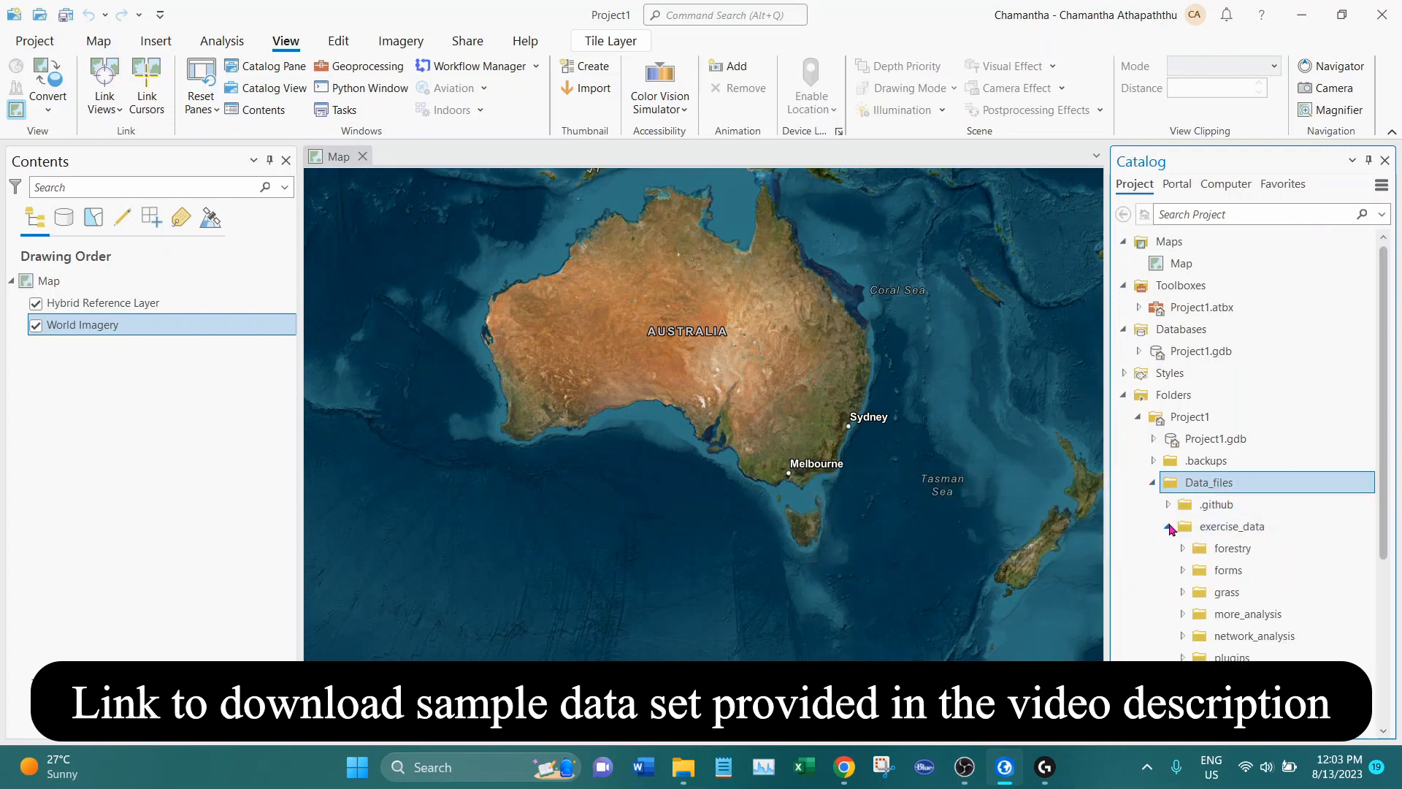
scroll(1346, 520, down, 4)
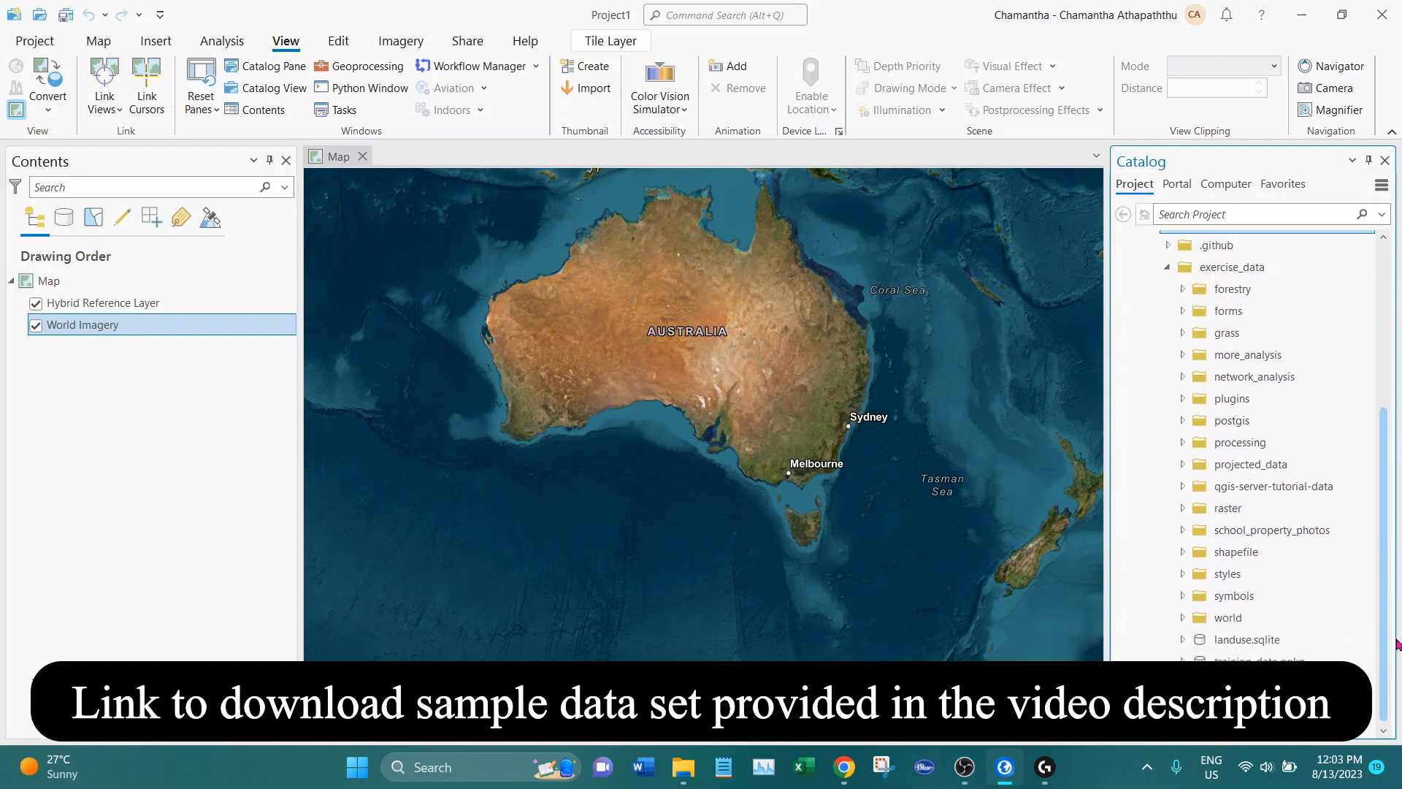
double_click(1258, 619)
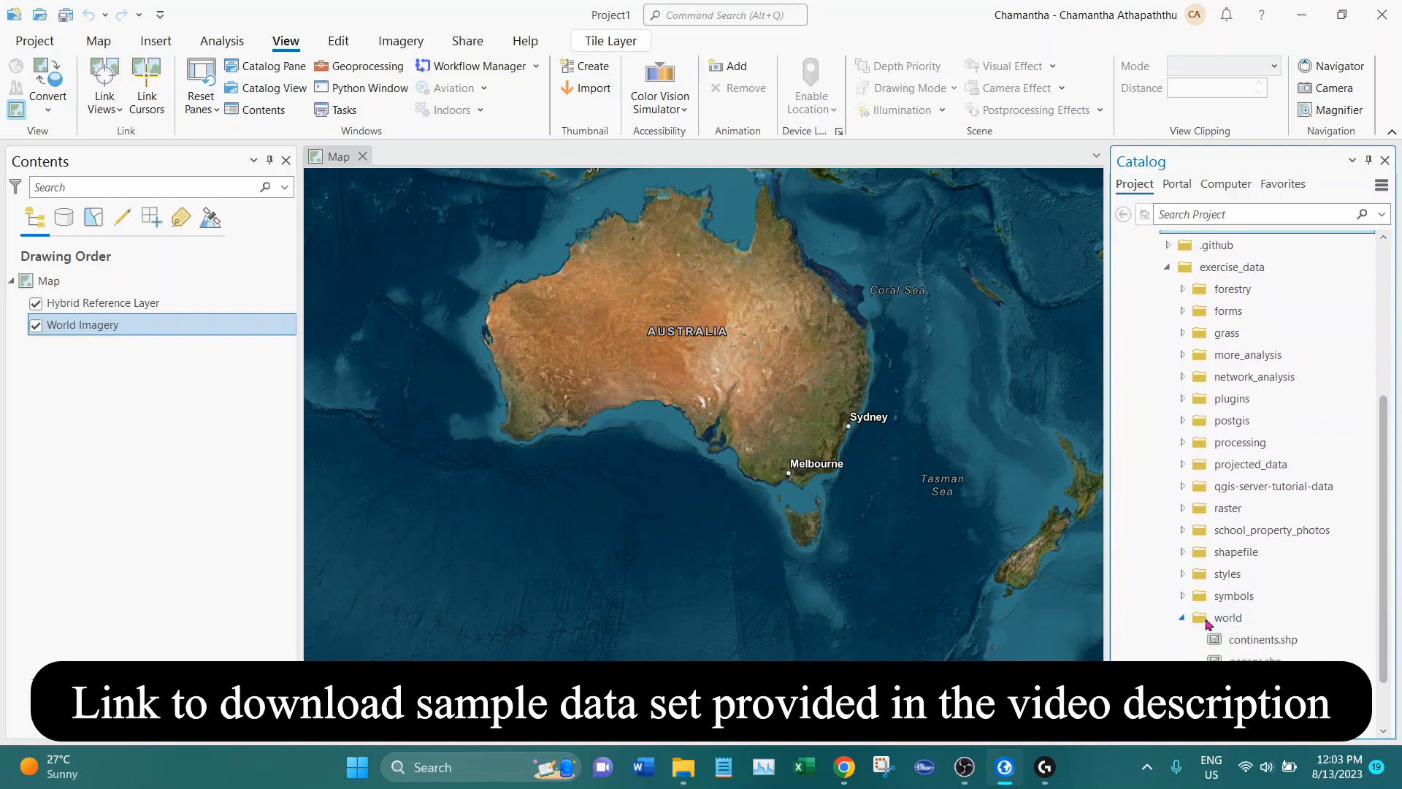
Add the continents.shp shapefile from the world folder to the map
scroll(1378, 527, down, 1)
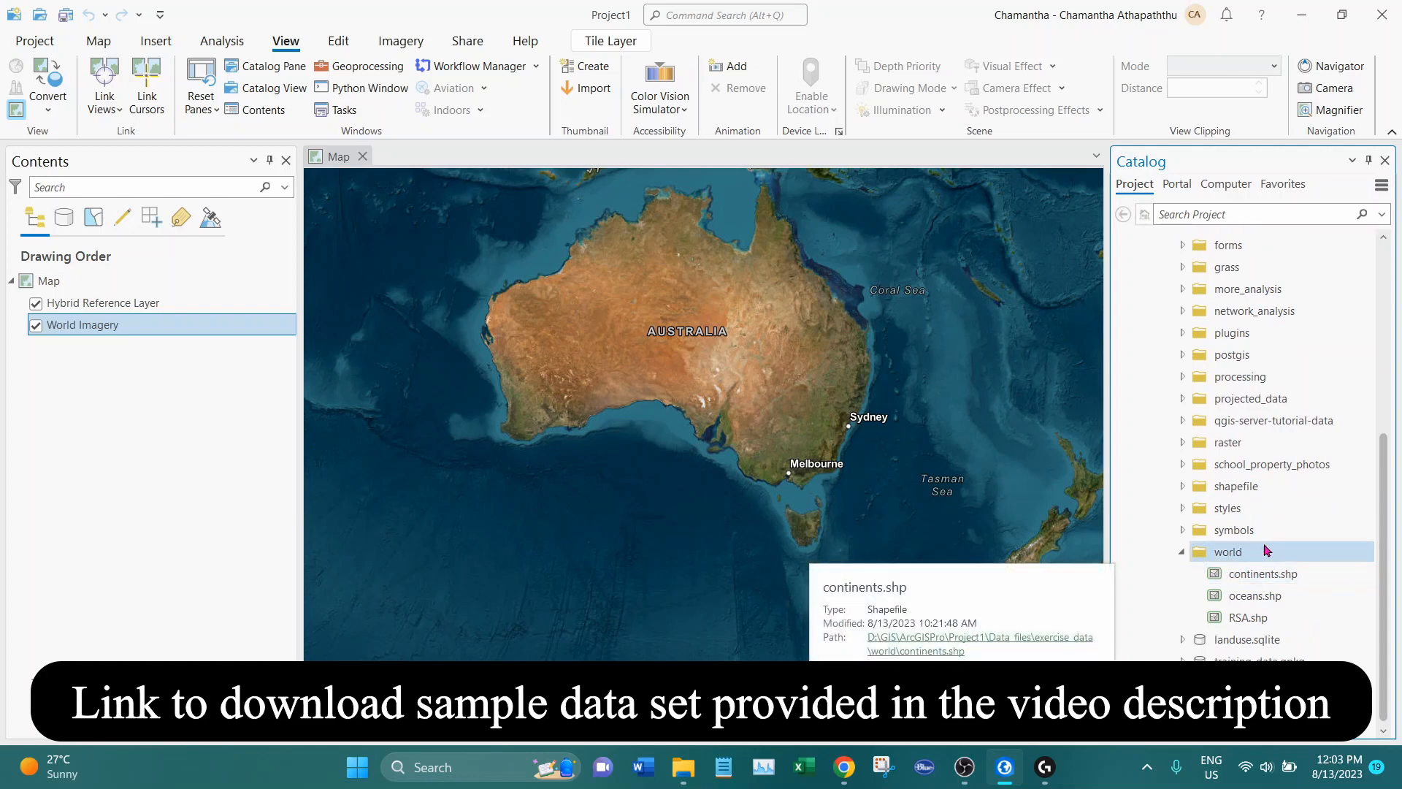
click(1319, 581)
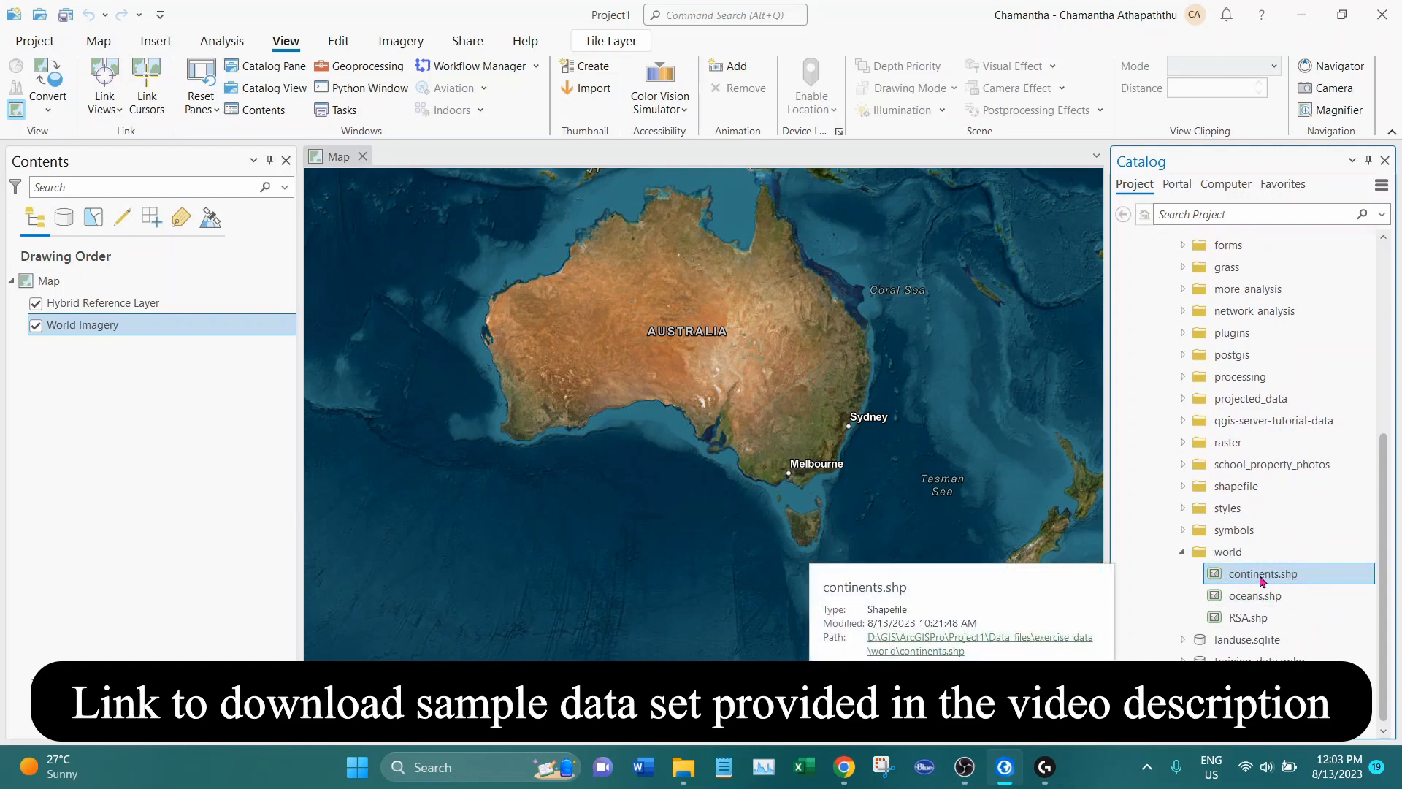
drag(1256, 580, 825, 468)
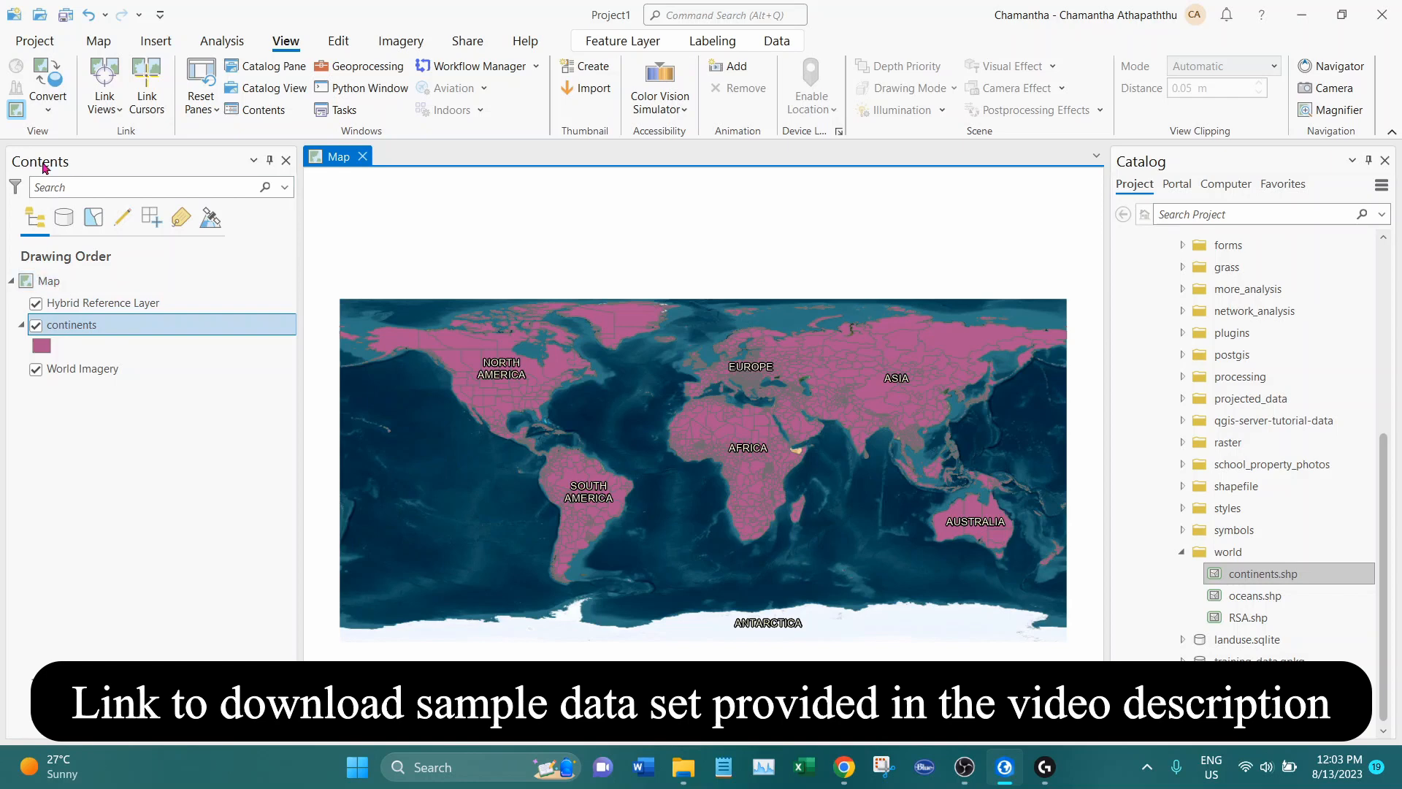
Open the attribute table of the continents layer and view its fields and records
click(49, 280)
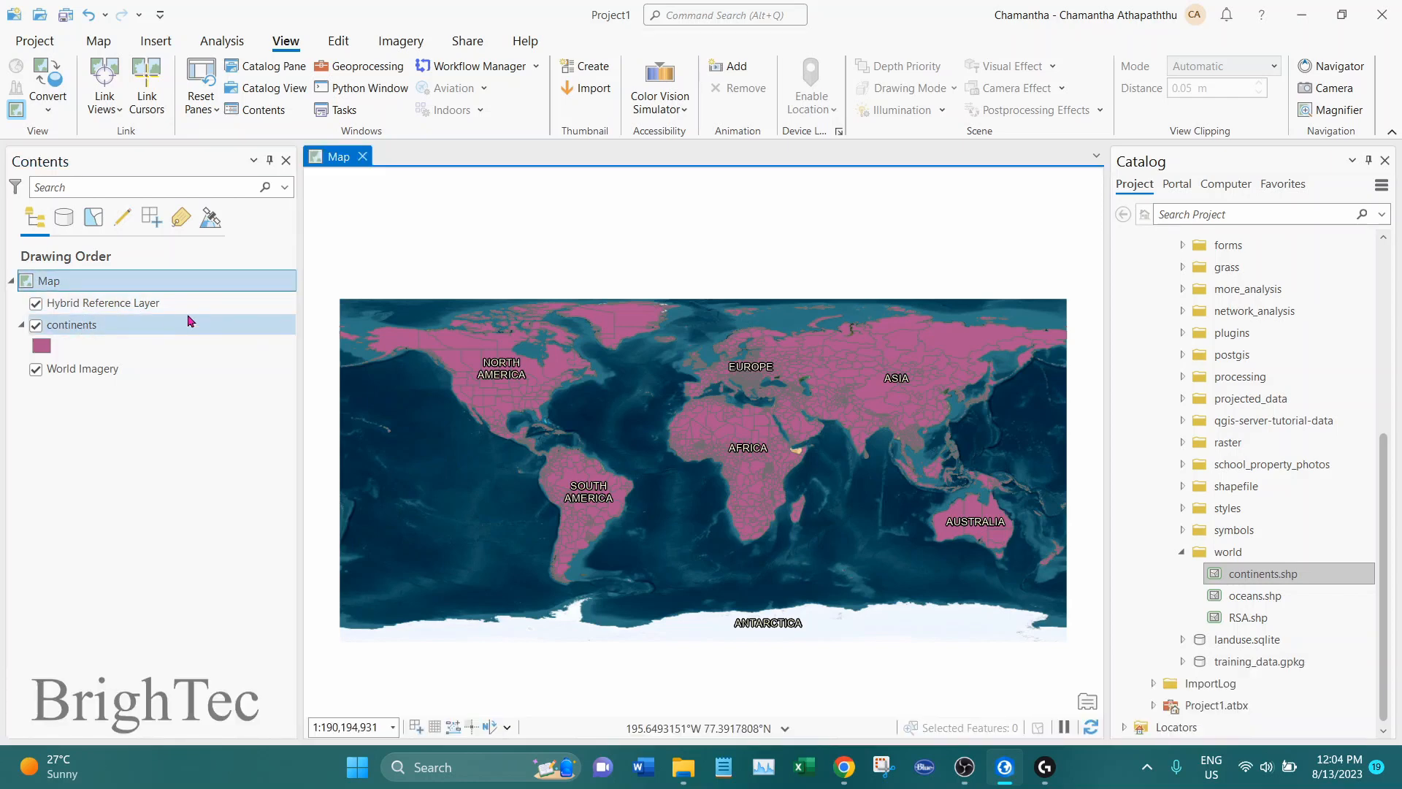
click(151, 325)
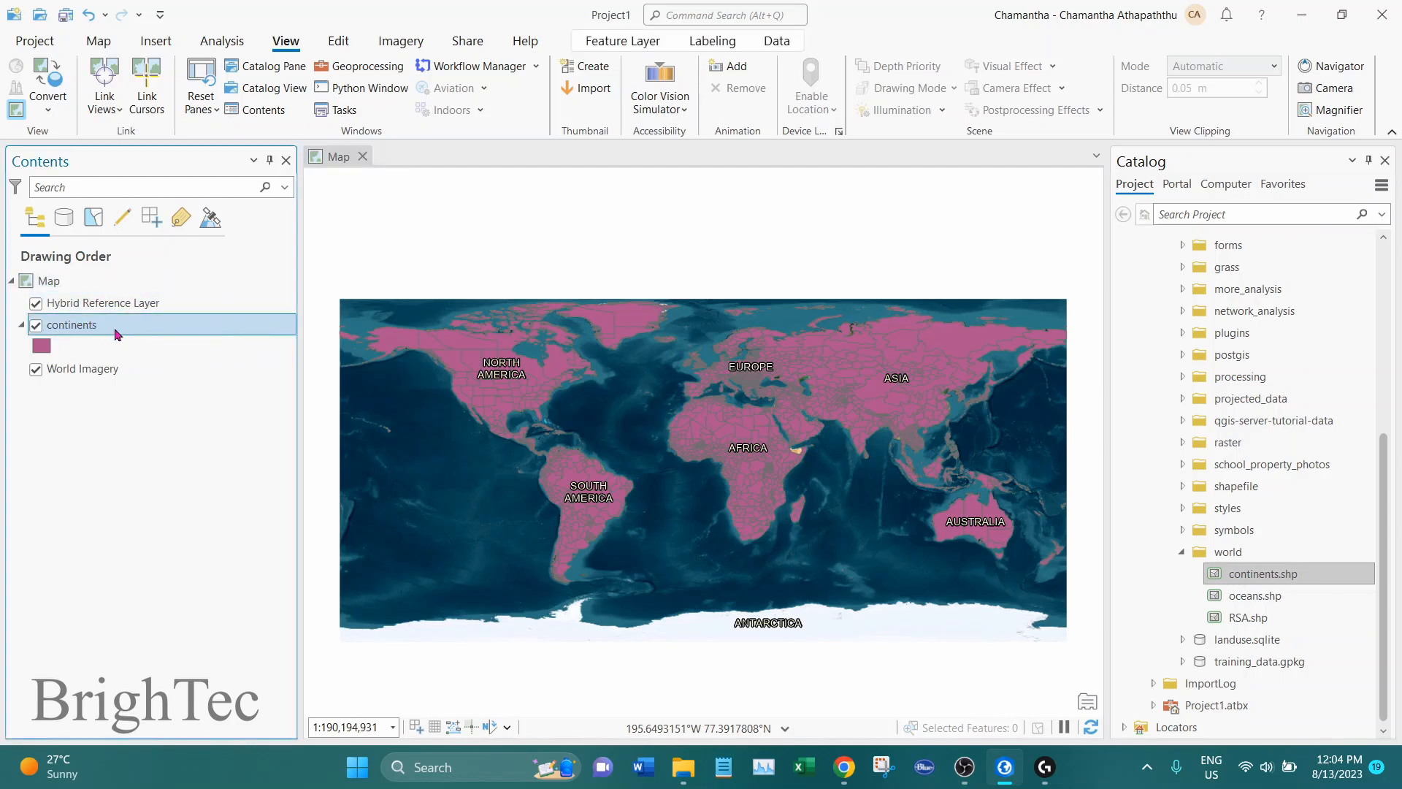
right_click(149, 334)
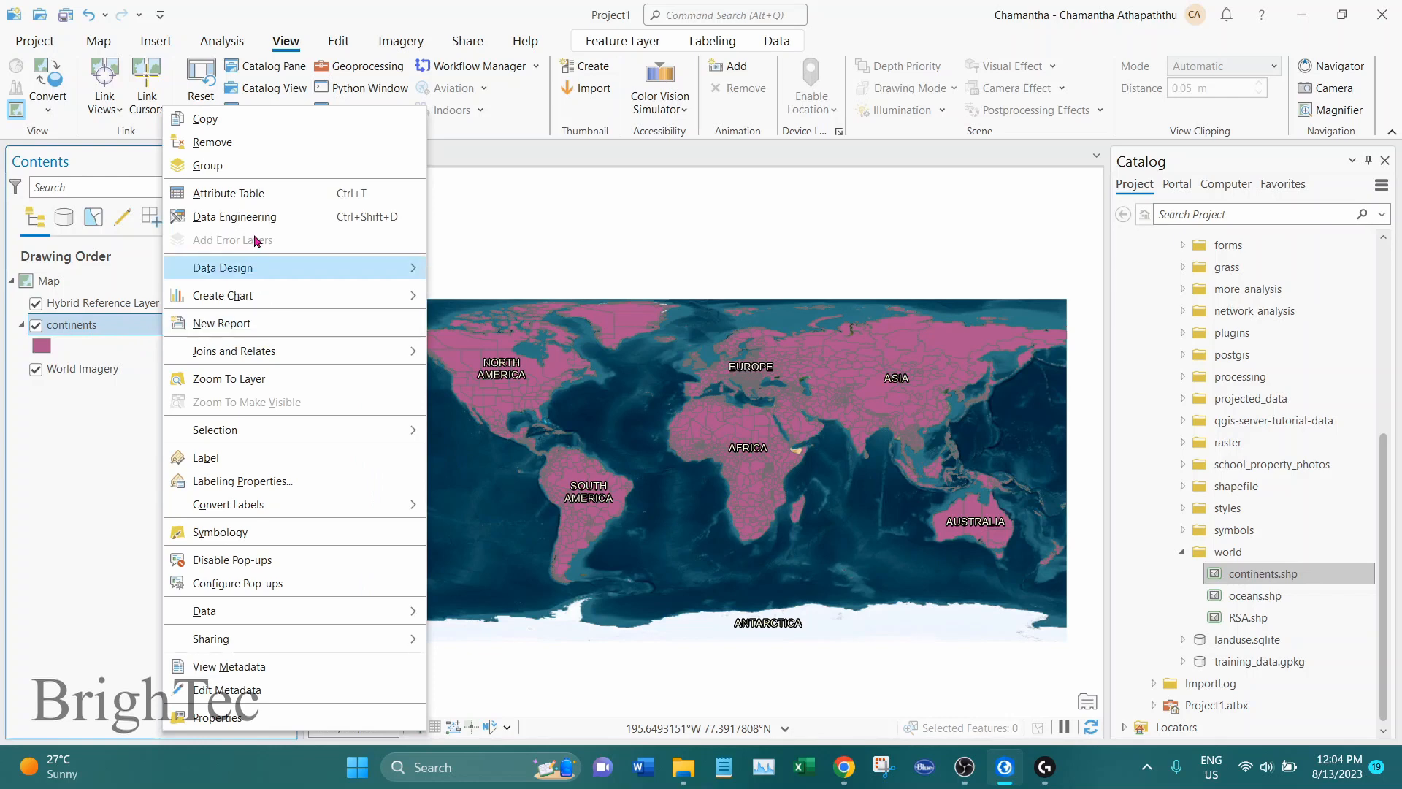
click(259, 195)
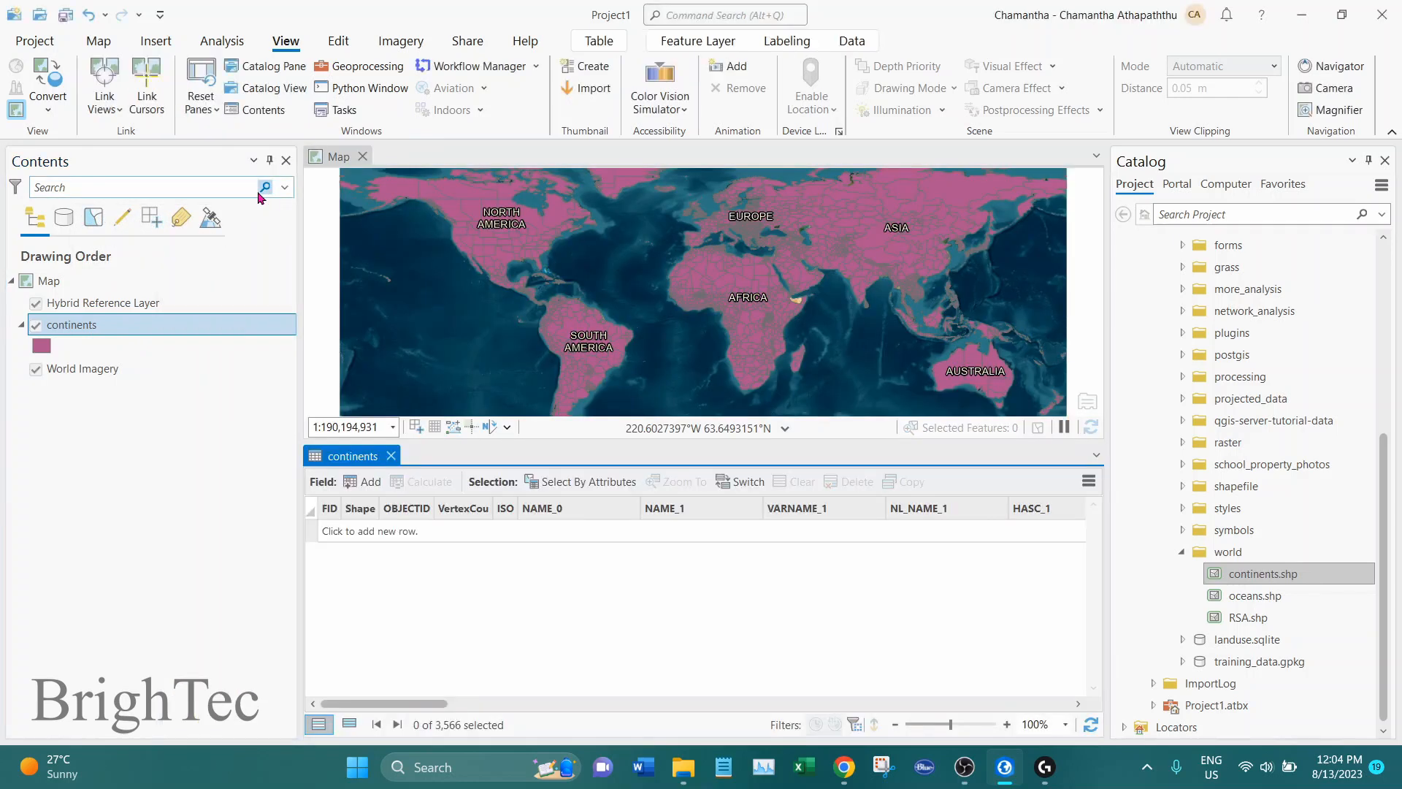
click(474, 541)
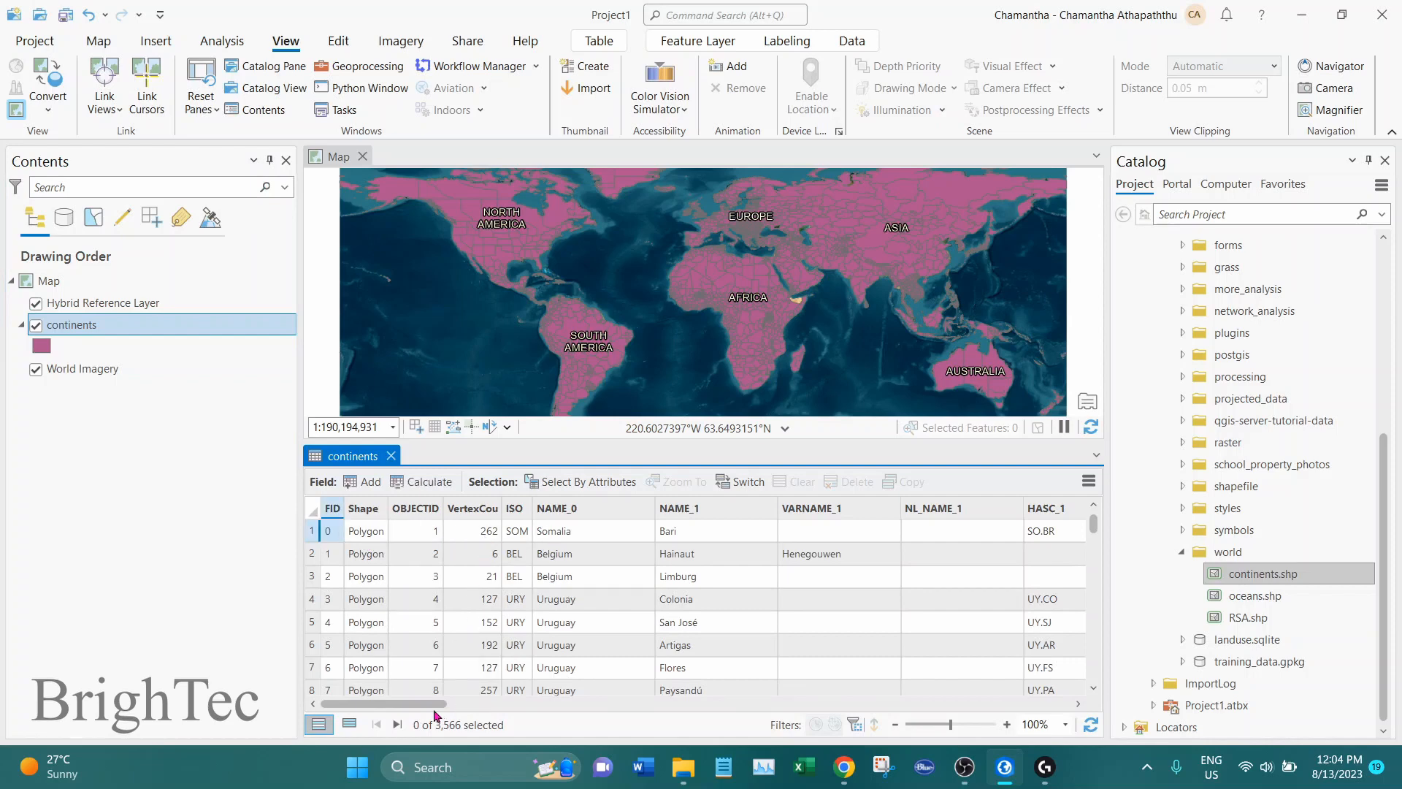
mouse_move(437, 703)
mouse_down()
mouse_move(669, 707)
mouse_move(434, 706)
mouse_up()
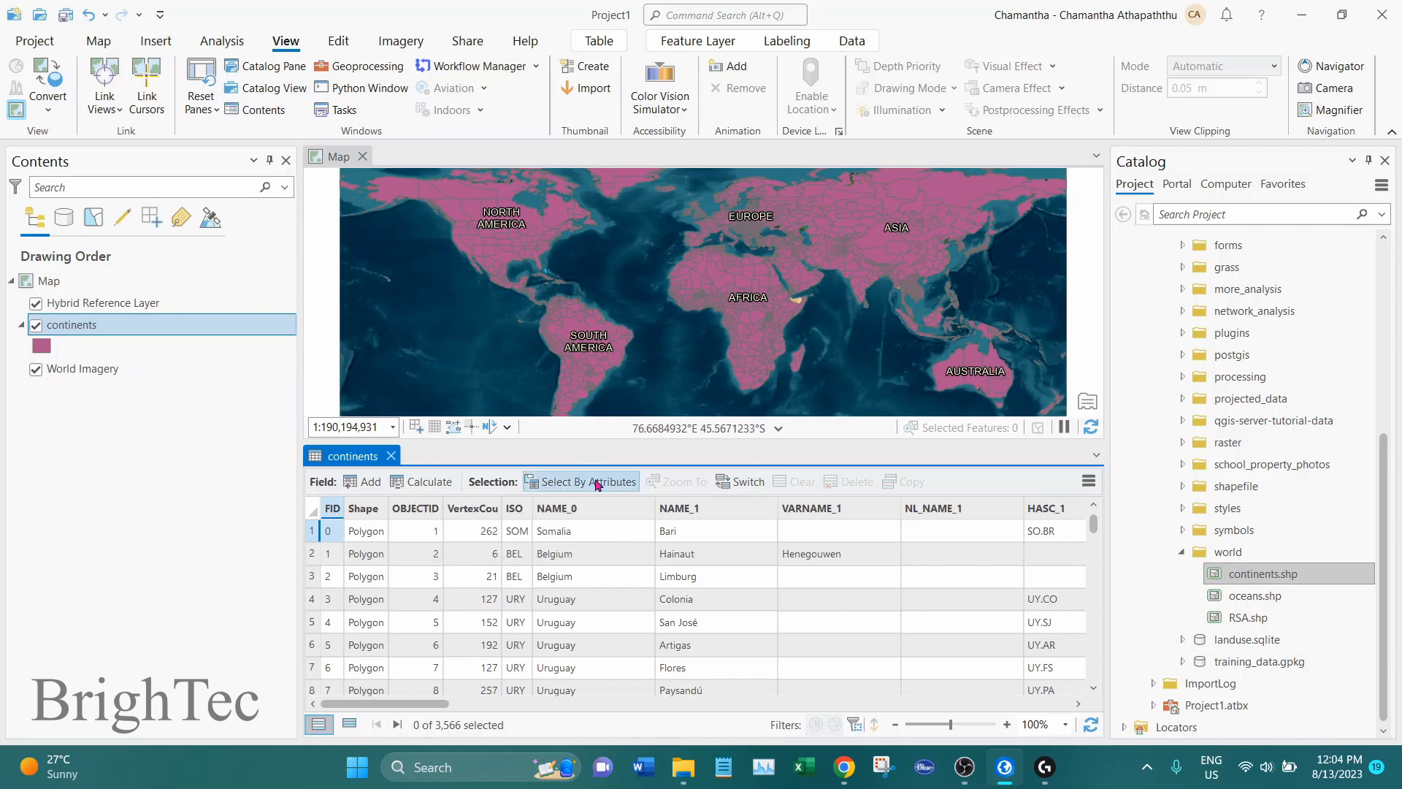
Use Select By Attributes on continents to make a new selection where NAME_0 is equal to Australia
click(567, 485)
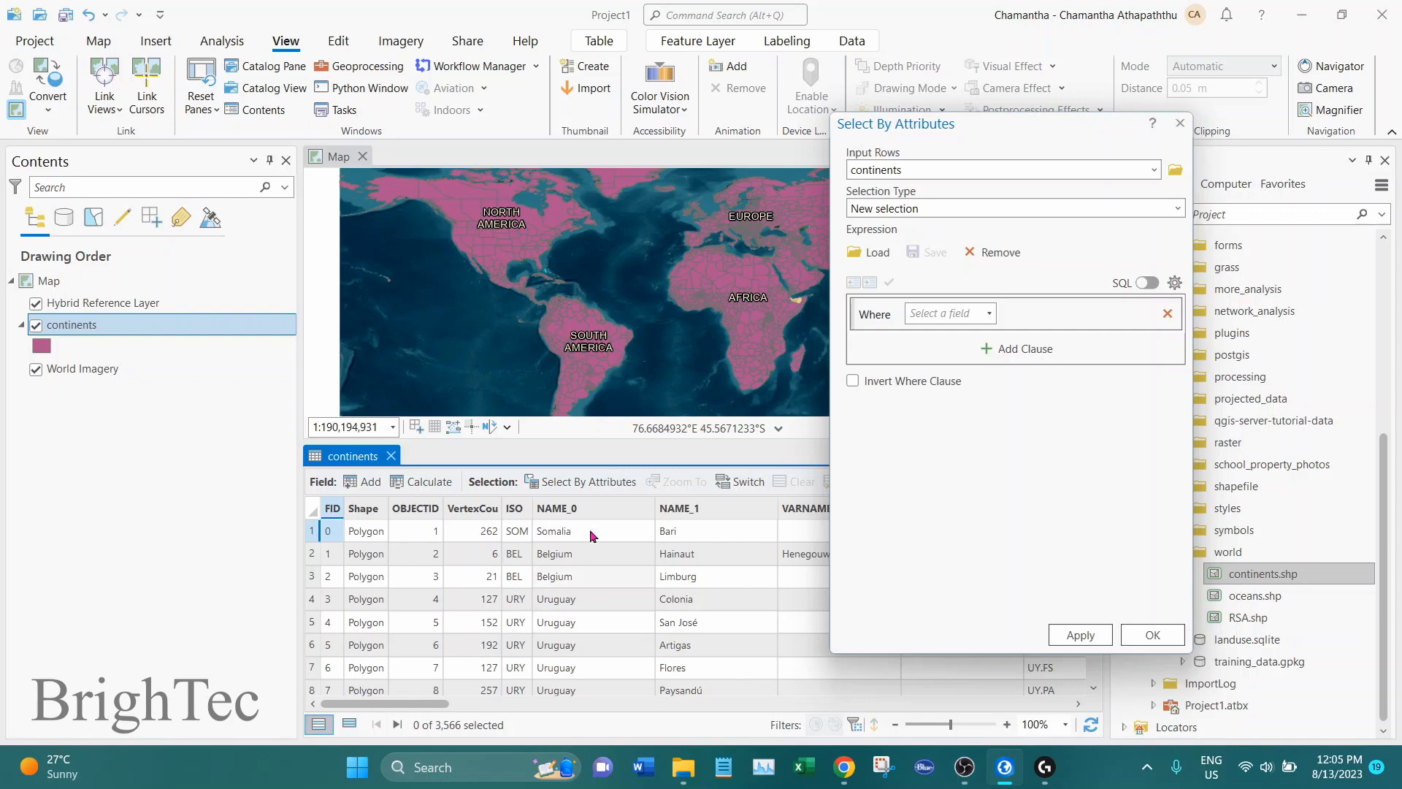
click(991, 314)
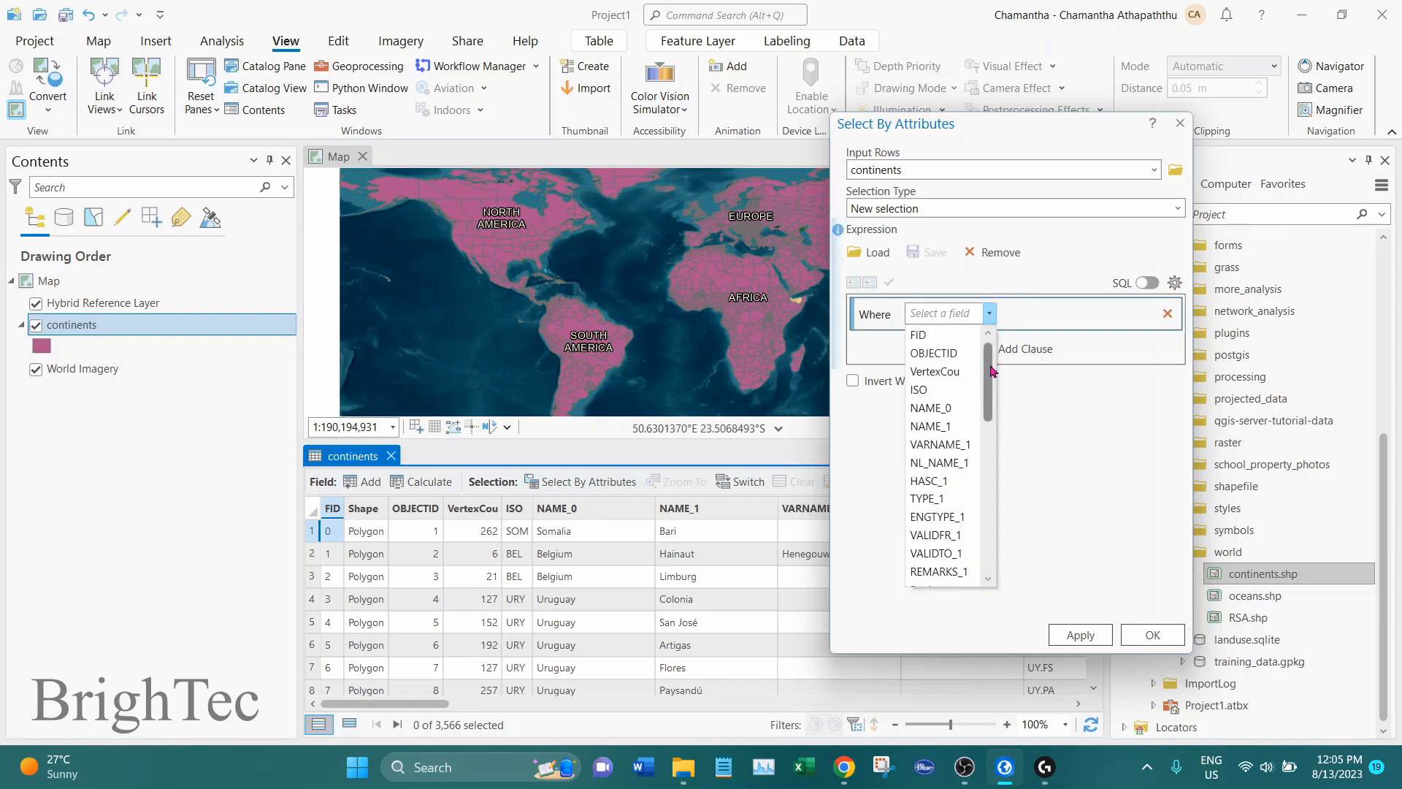
click(947, 412)
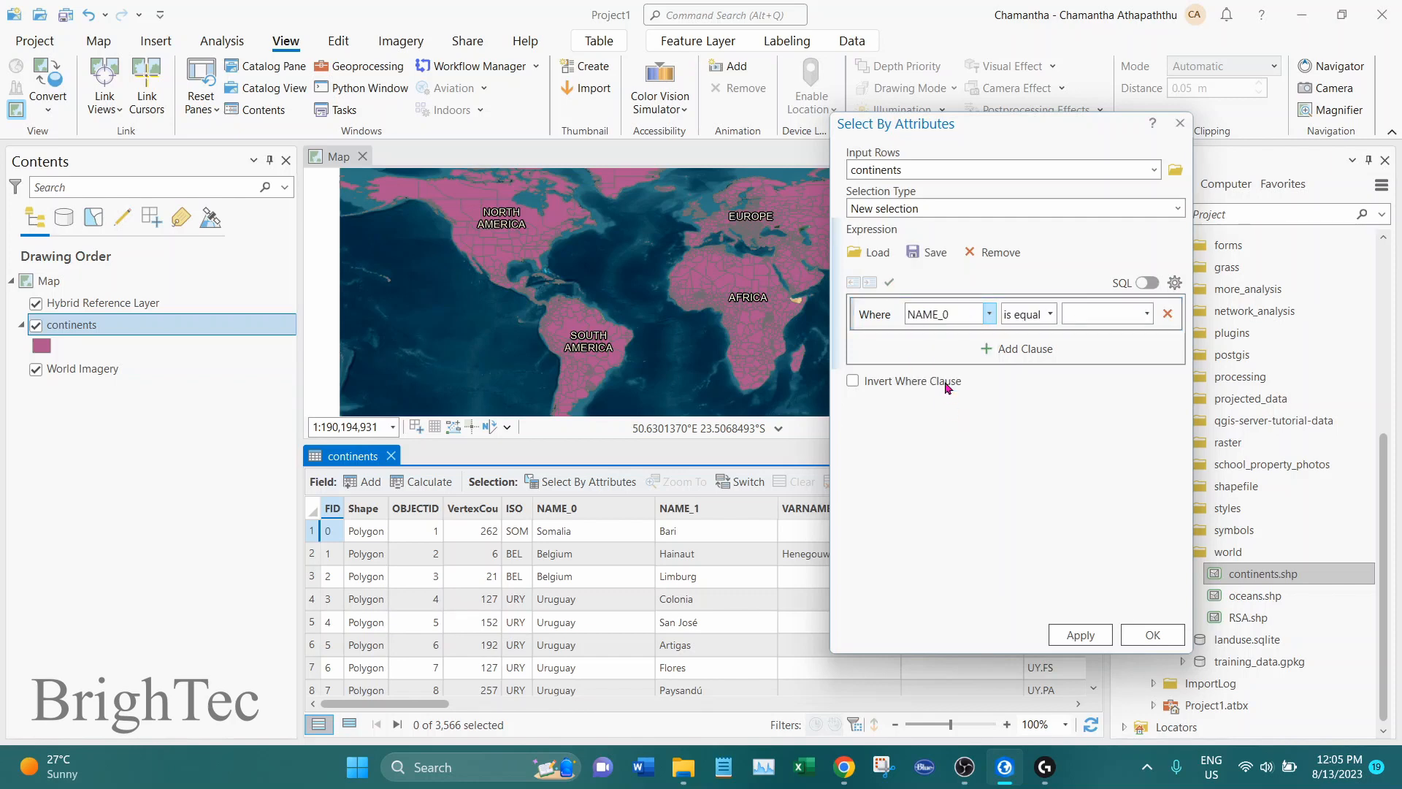
click(1051, 315)
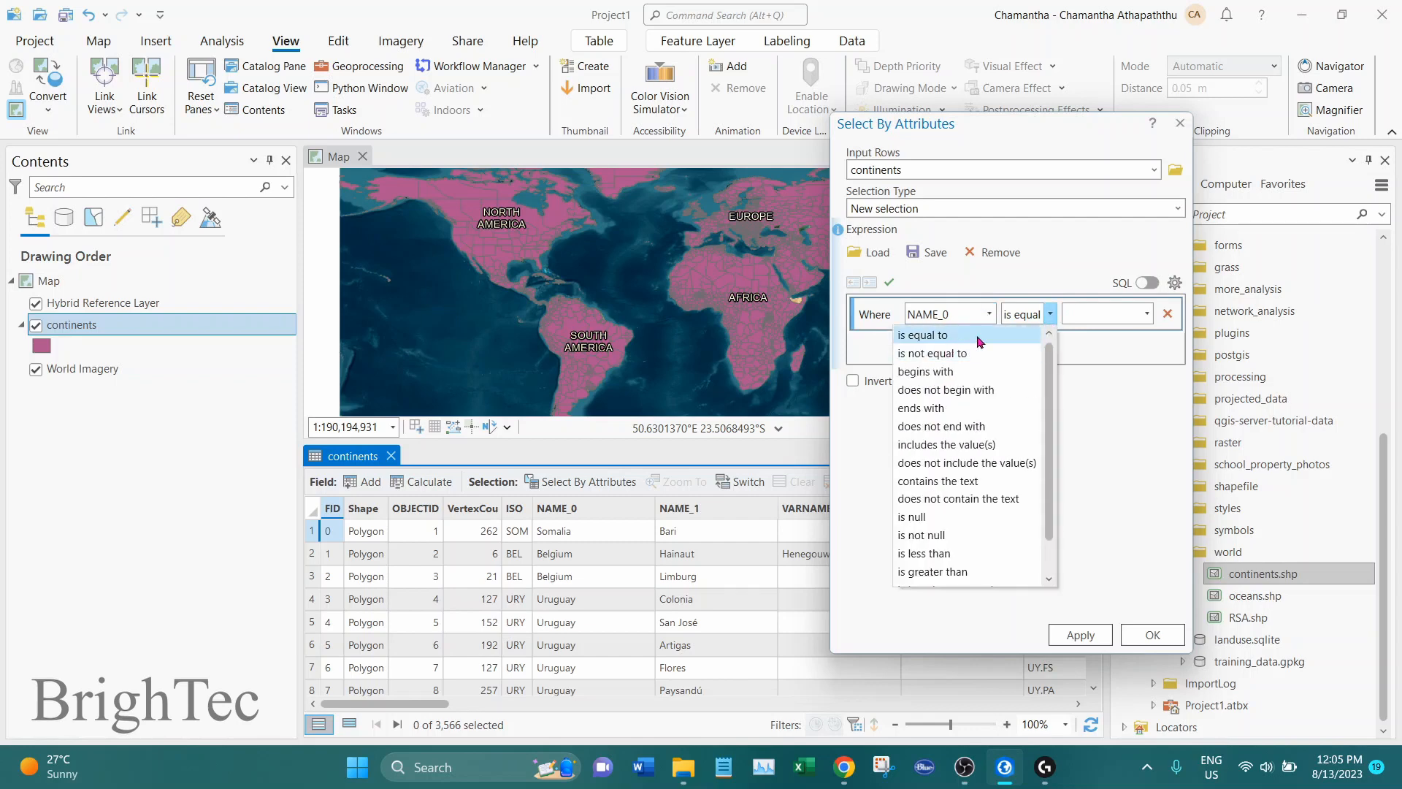
click(942, 335)
click(1146, 314)
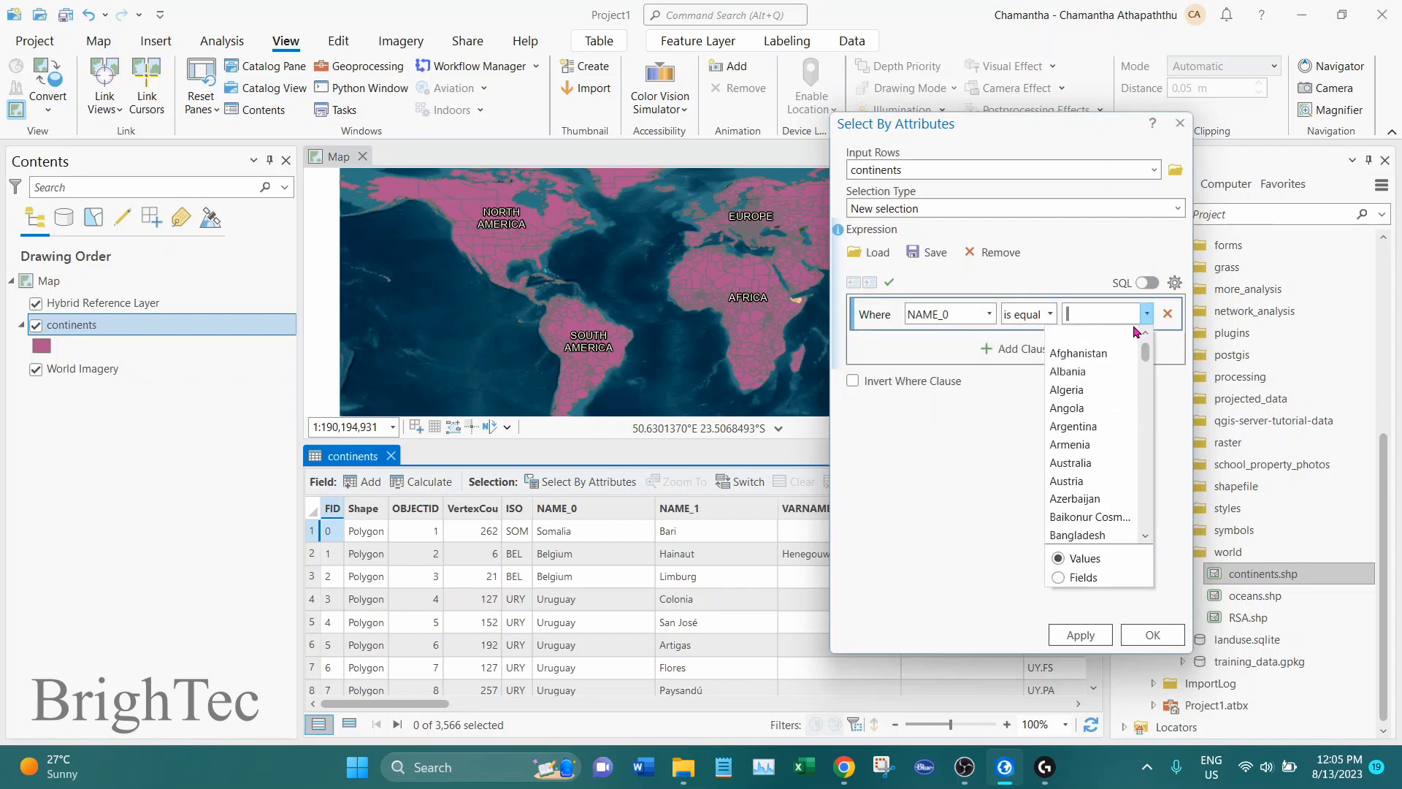
click(1070, 462)
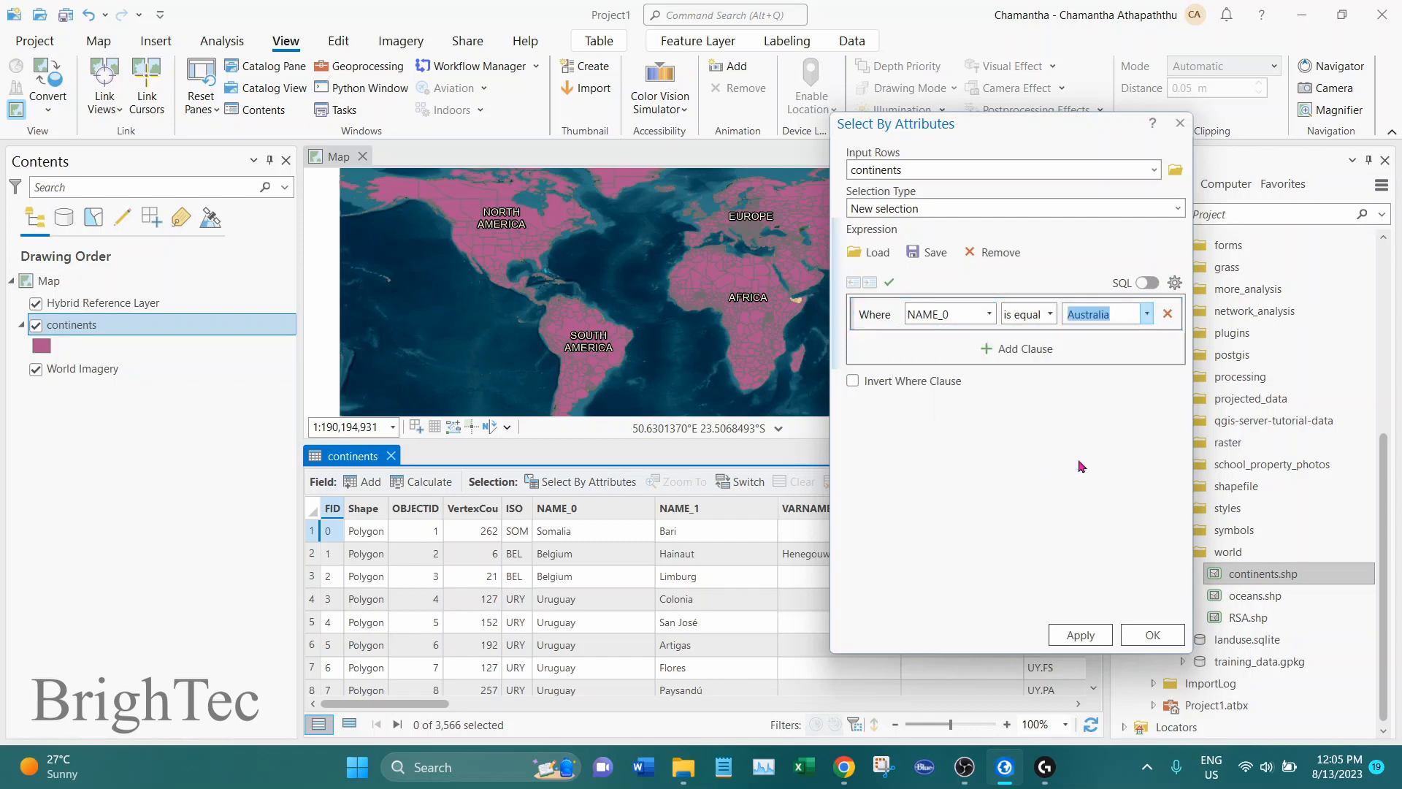
click(1080, 634)
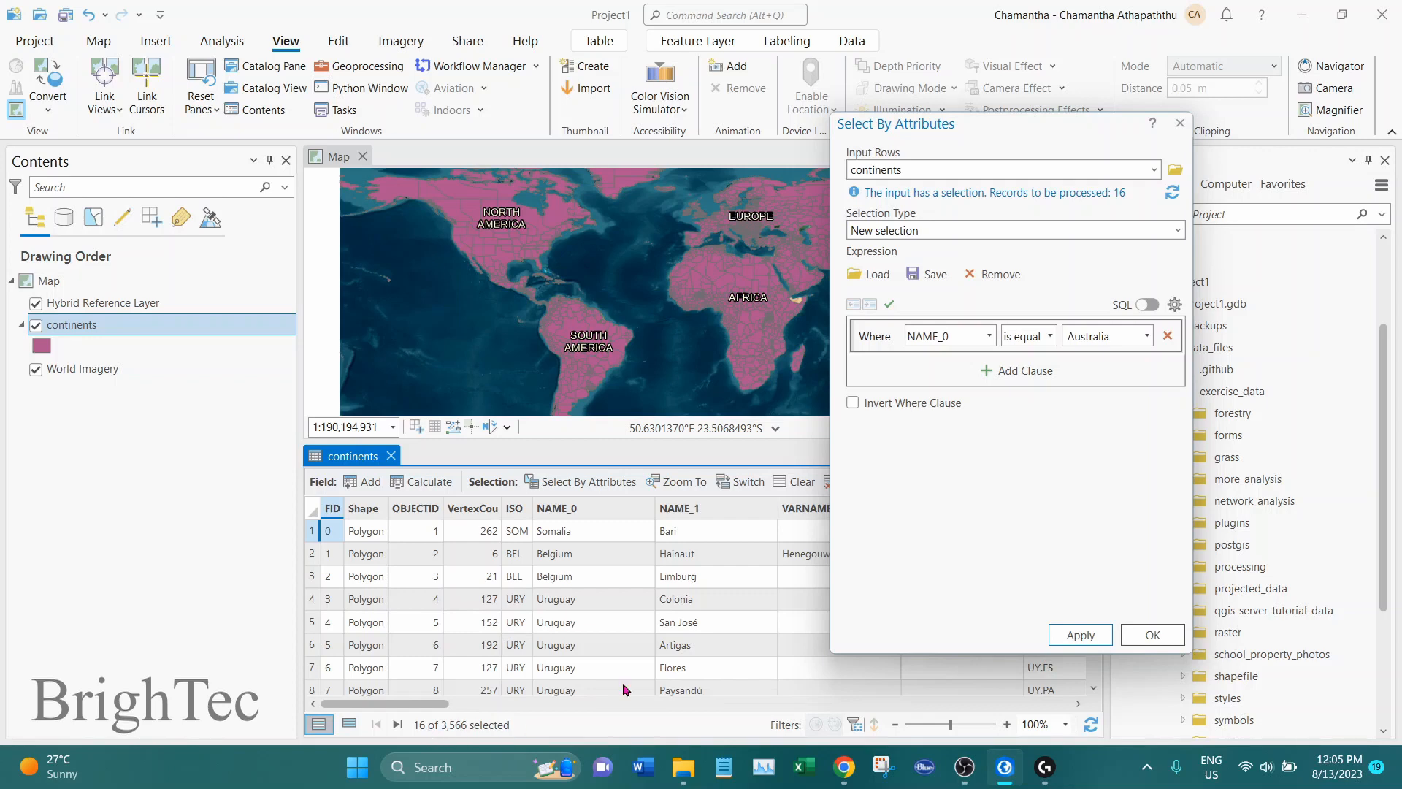
click(1180, 124)
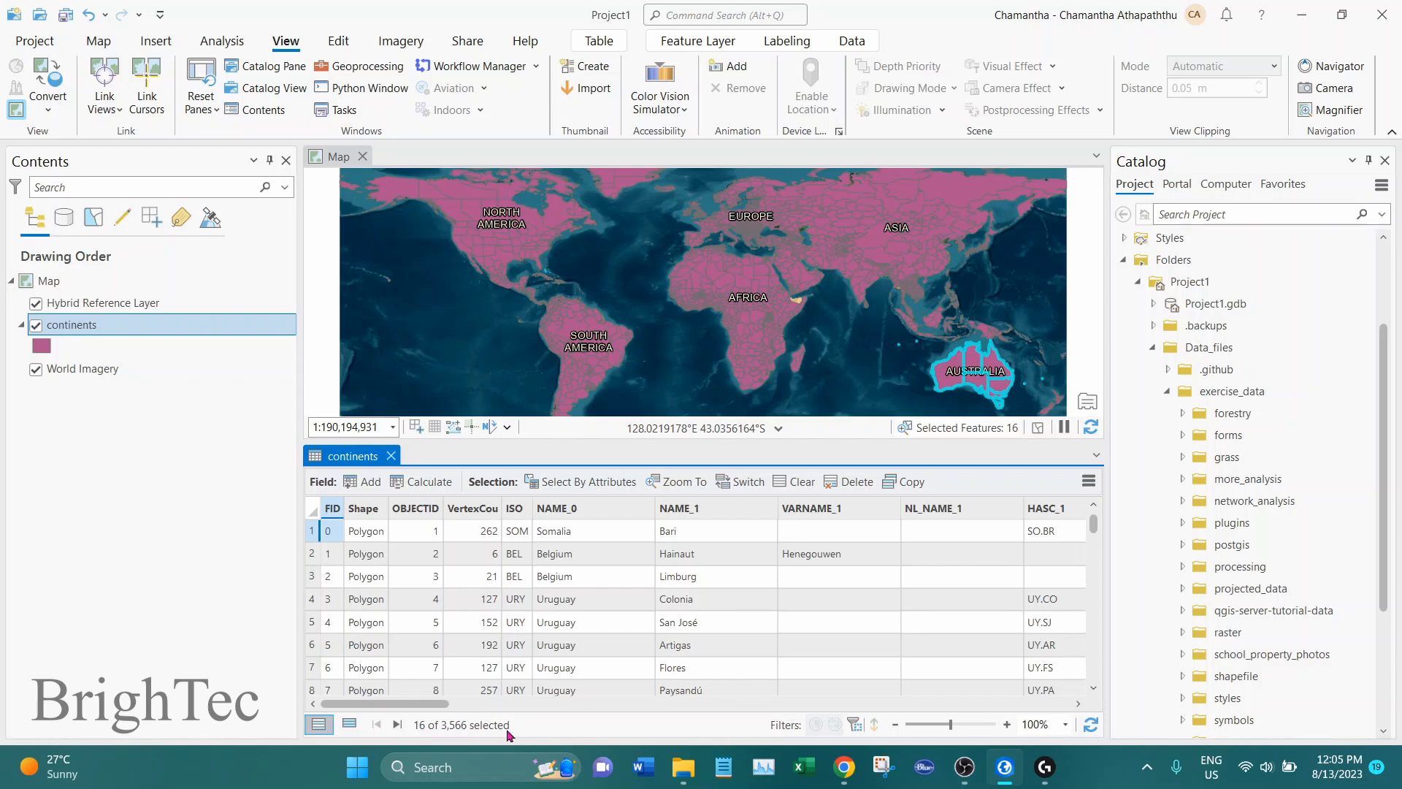
Look through the continents attribute table and limit it to showing only the selected Australia records
scroll(463, 609, down, 6)
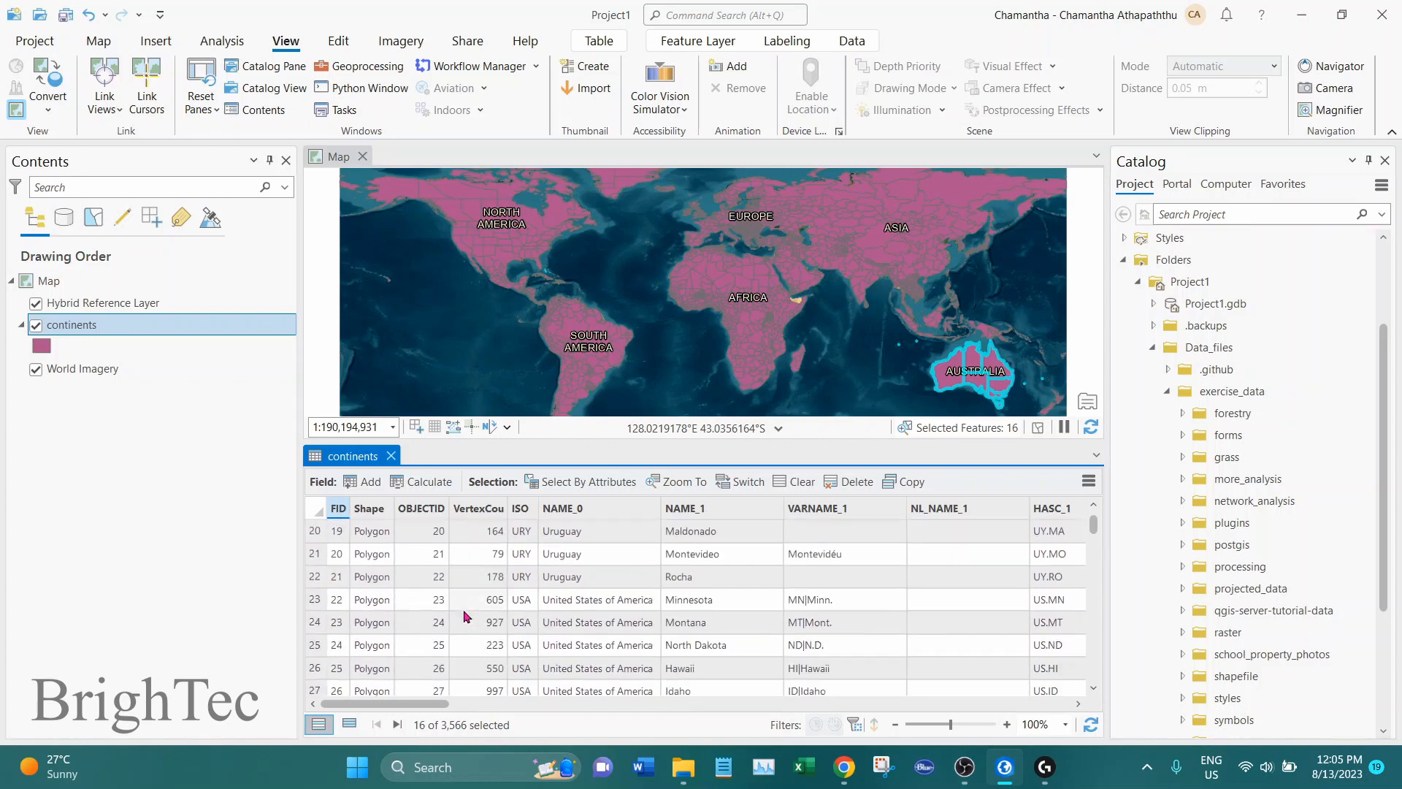
scroll(491, 599, down, 3)
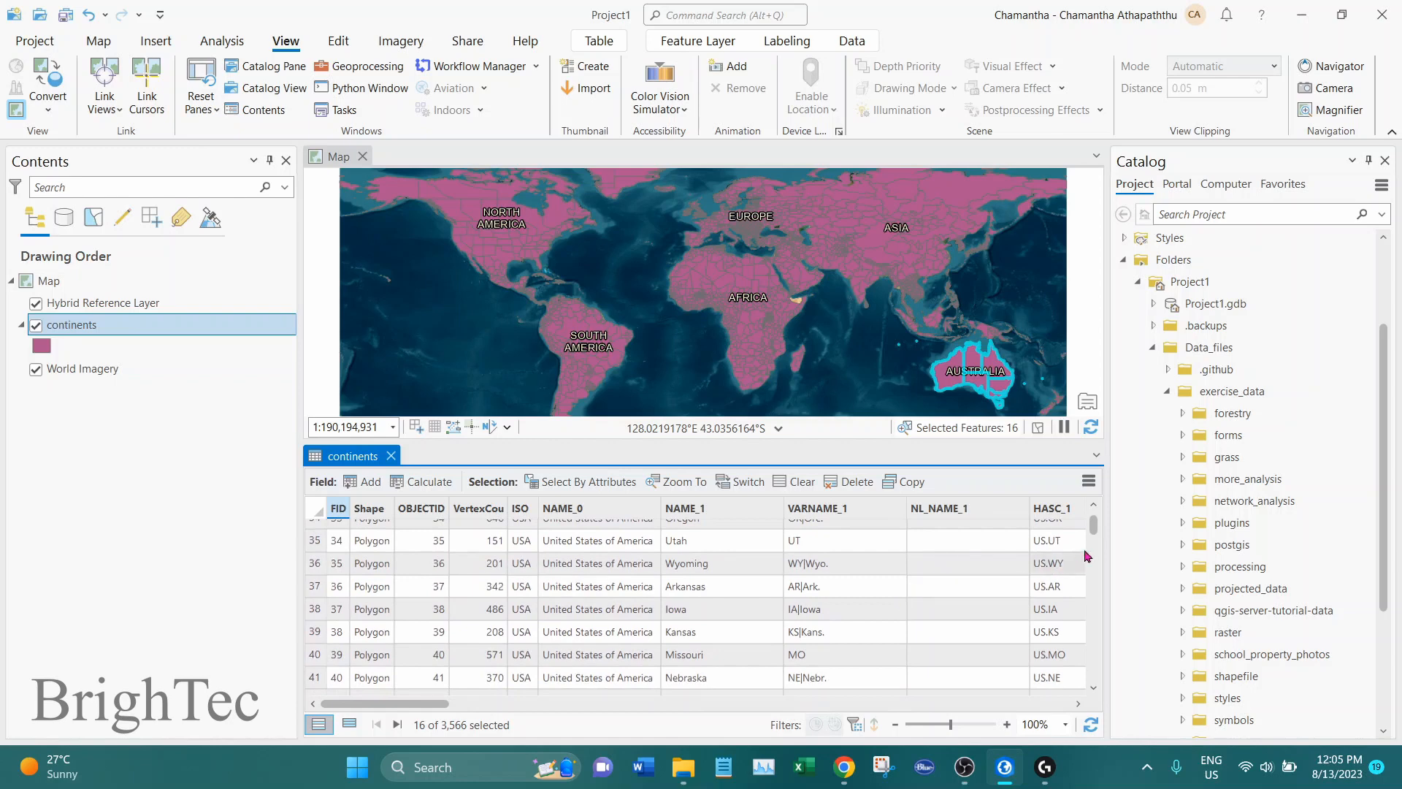
drag(1094, 526, 1093, 547)
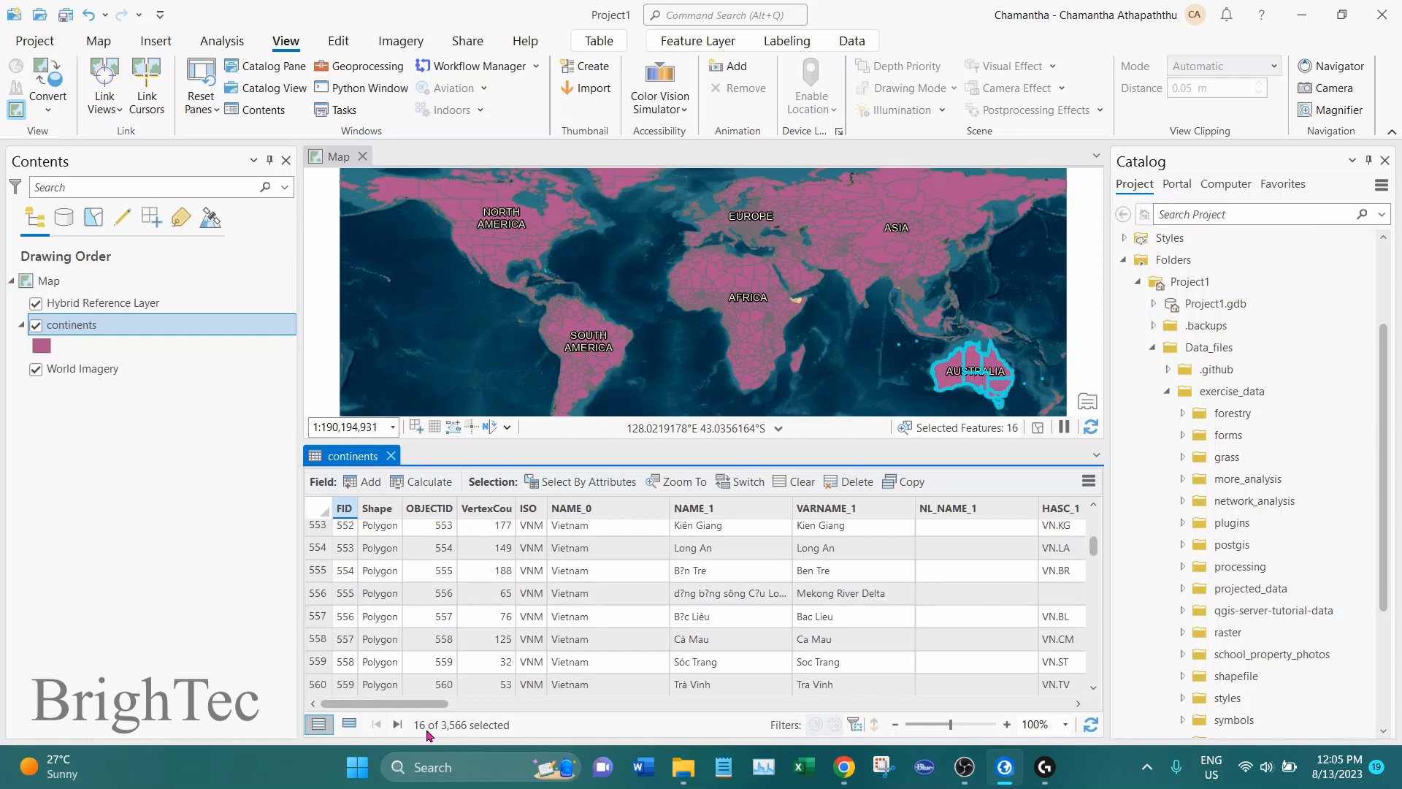
click(349, 726)
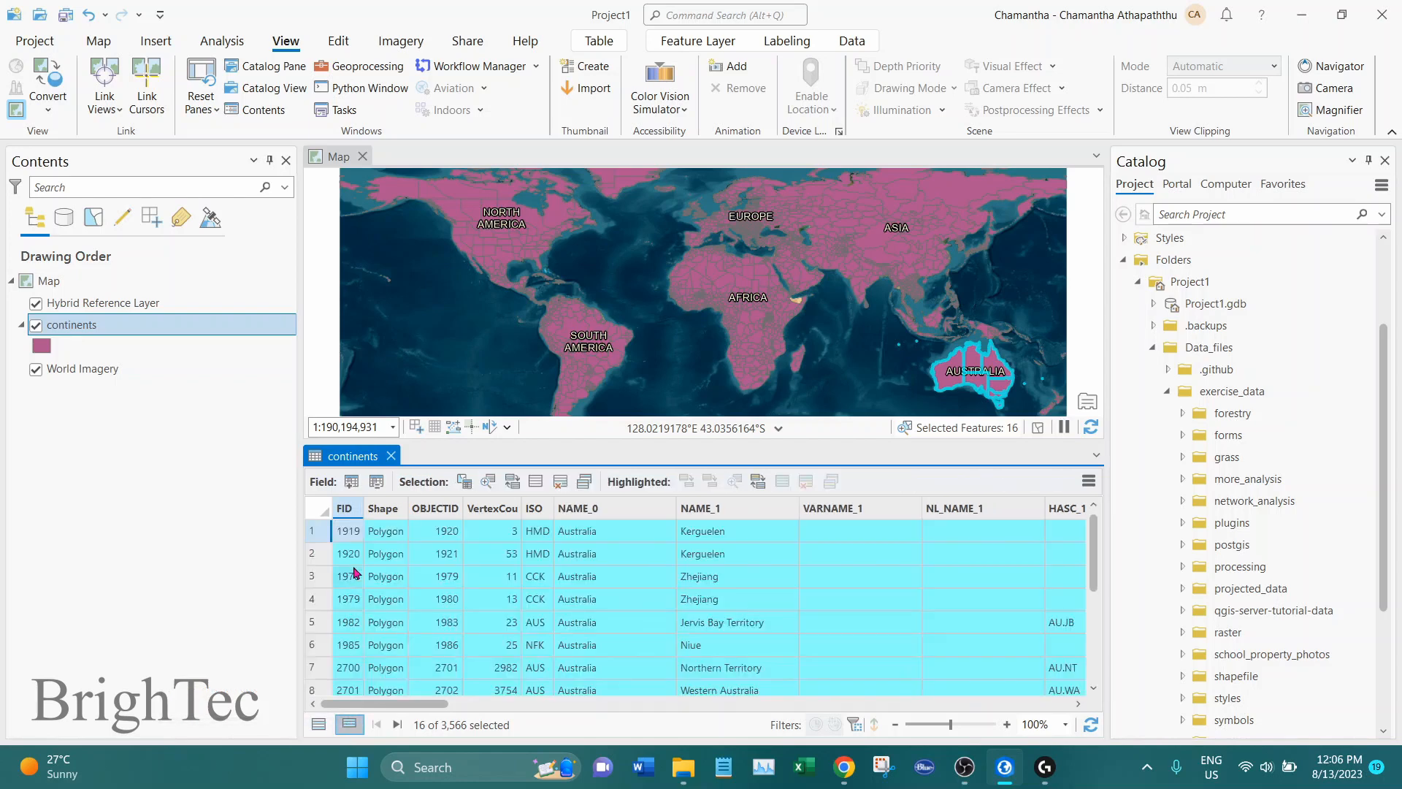
scroll(1099, 571, down, 3)
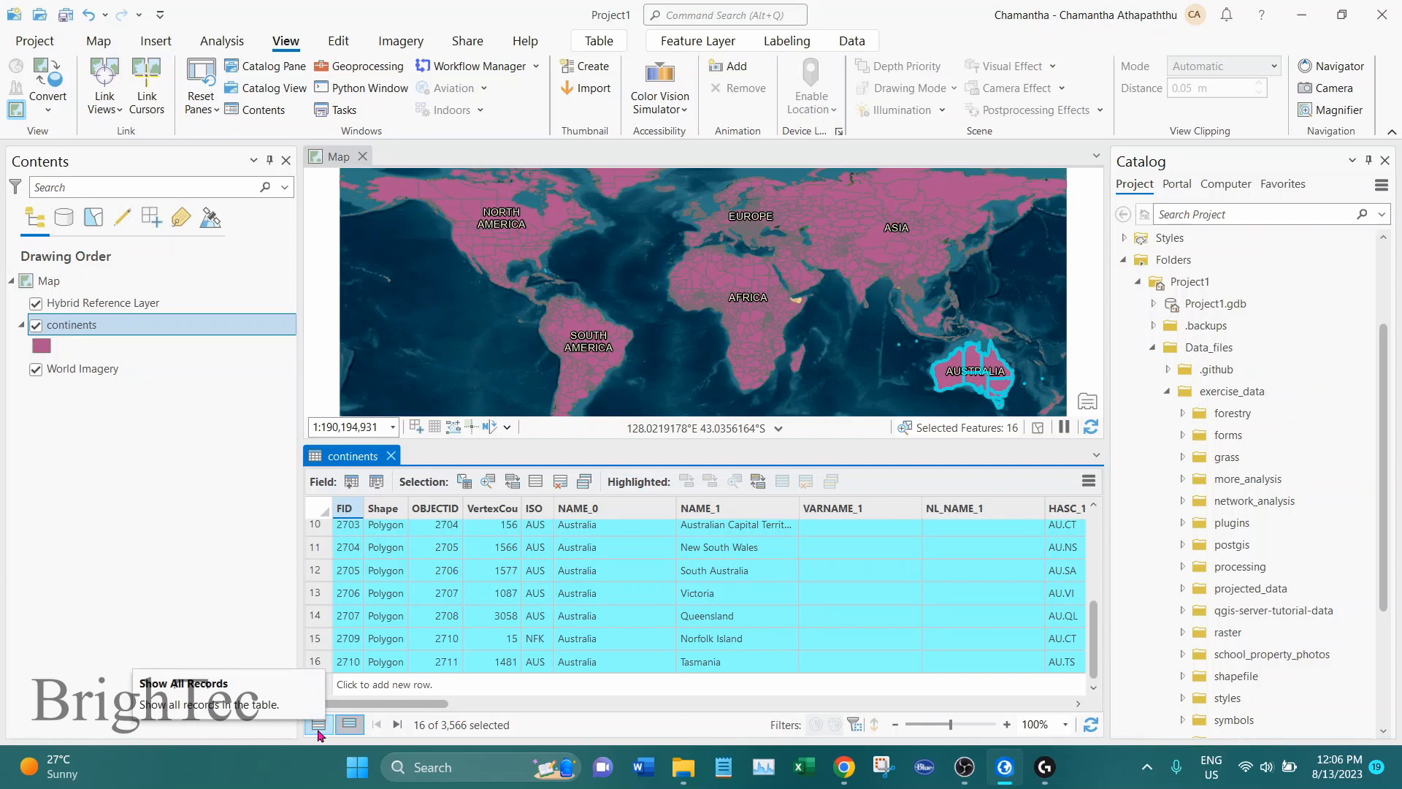
Switch the continents table back to all records and return it to the selected records only
click(319, 731)
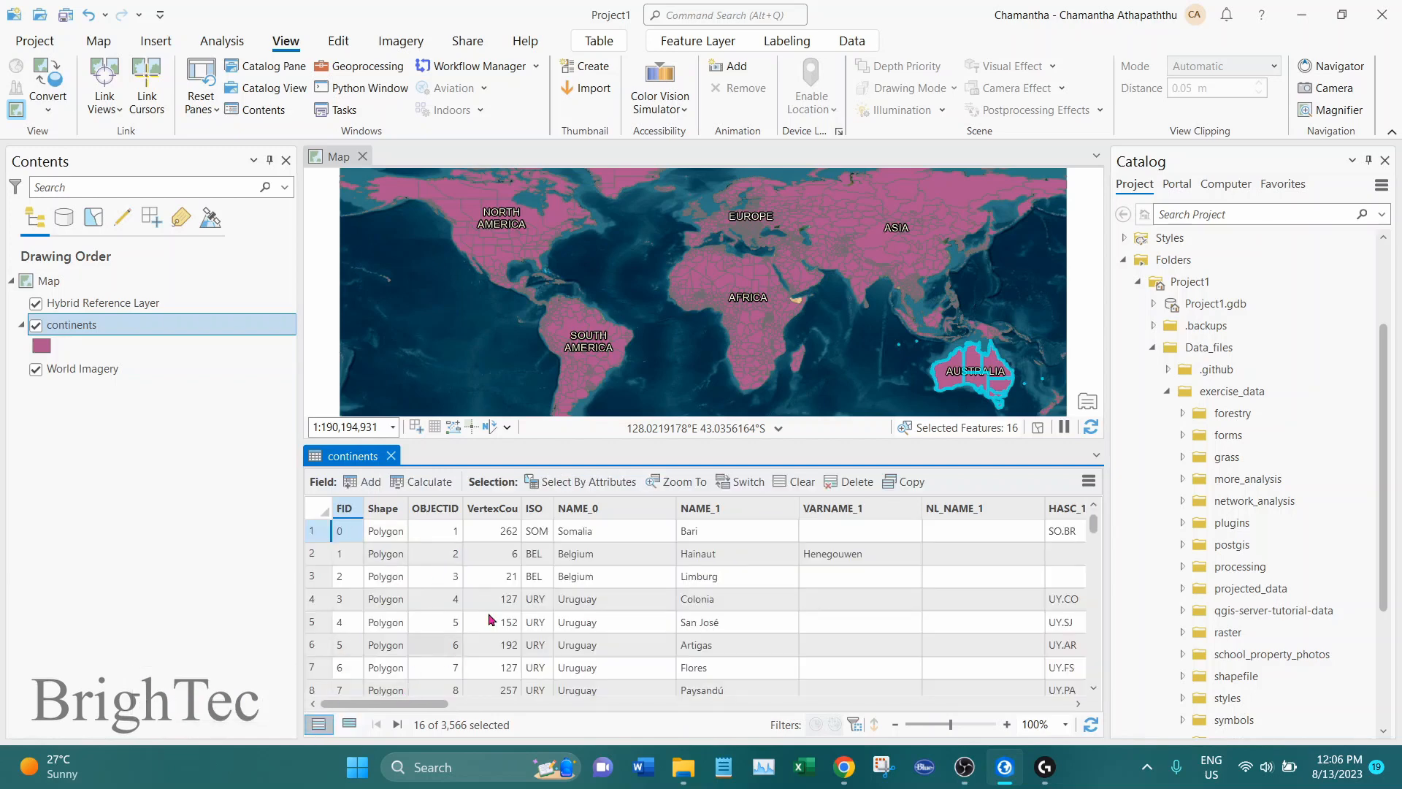
scroll(563, 590, down, 2)
scroll(563, 590, down, 6)
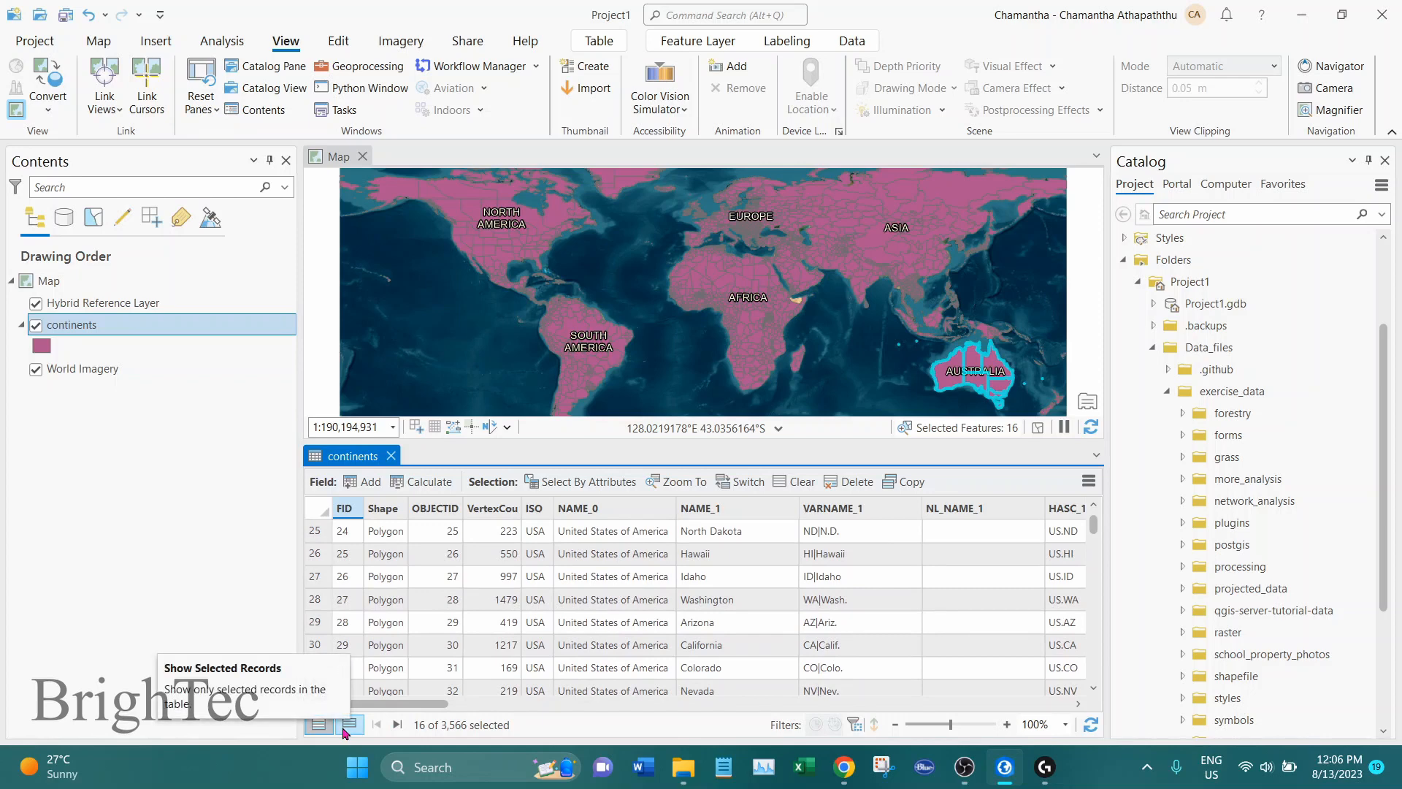
click(345, 728)
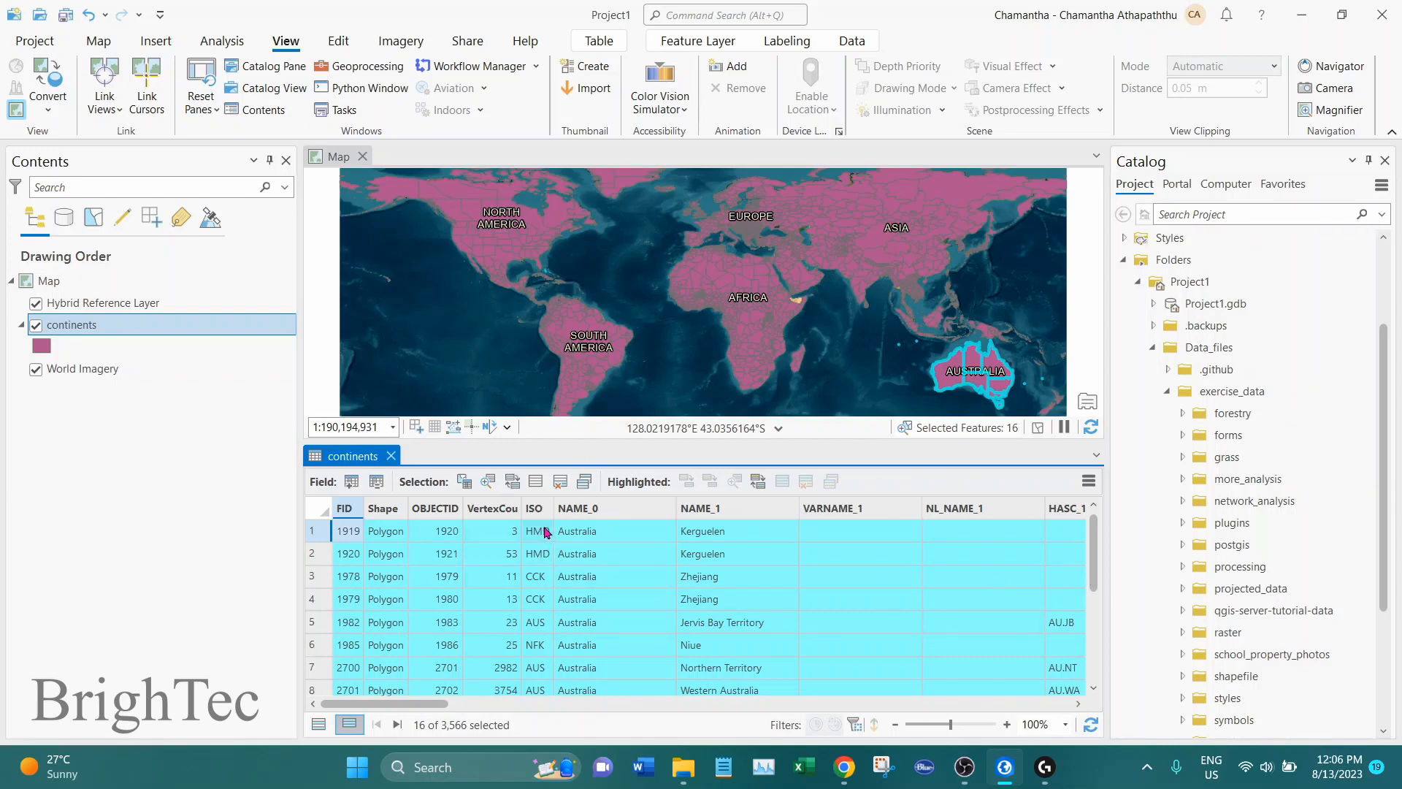
Zoom the map to the selected Australia features and enlarge the attribute table area below it
click(487, 483)
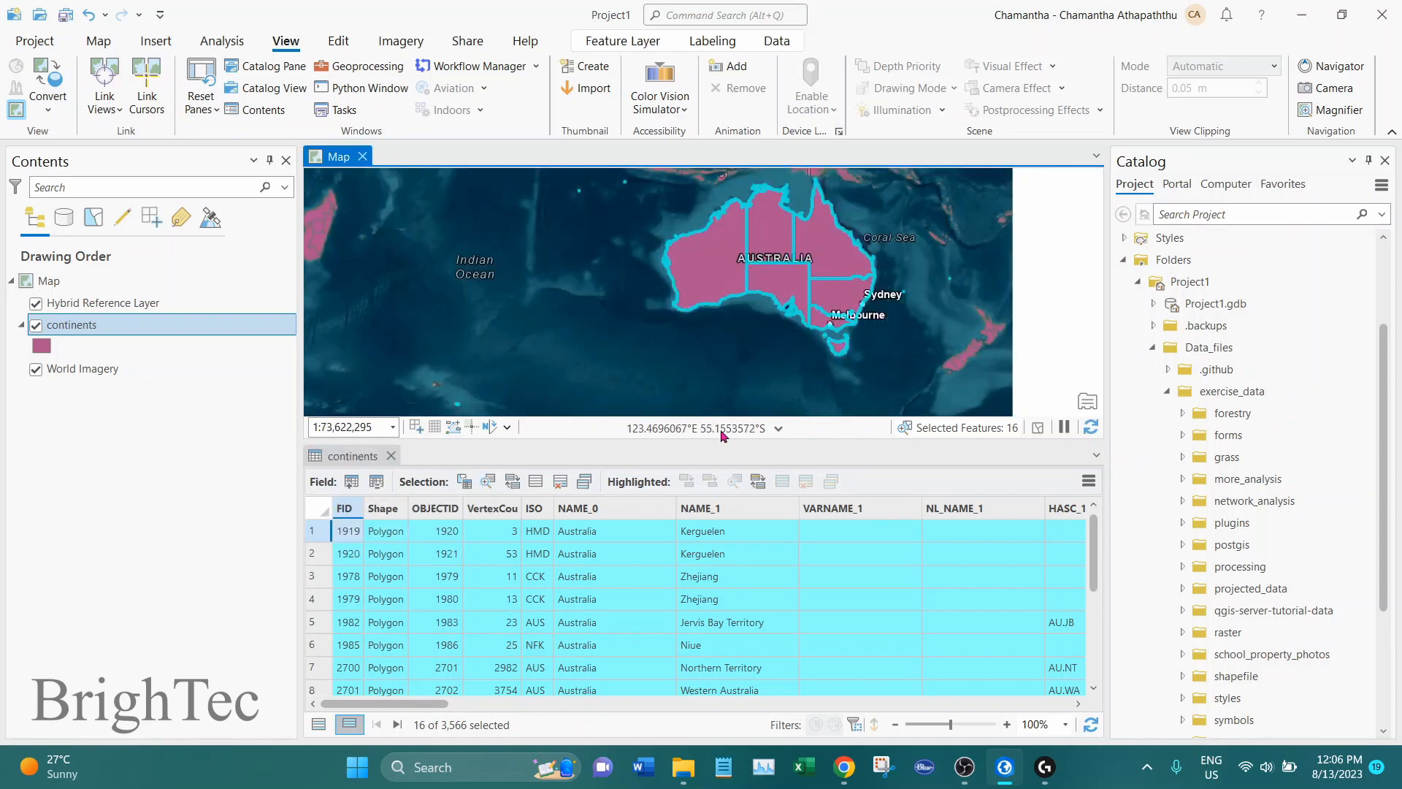
drag(718, 441, 718, 465)
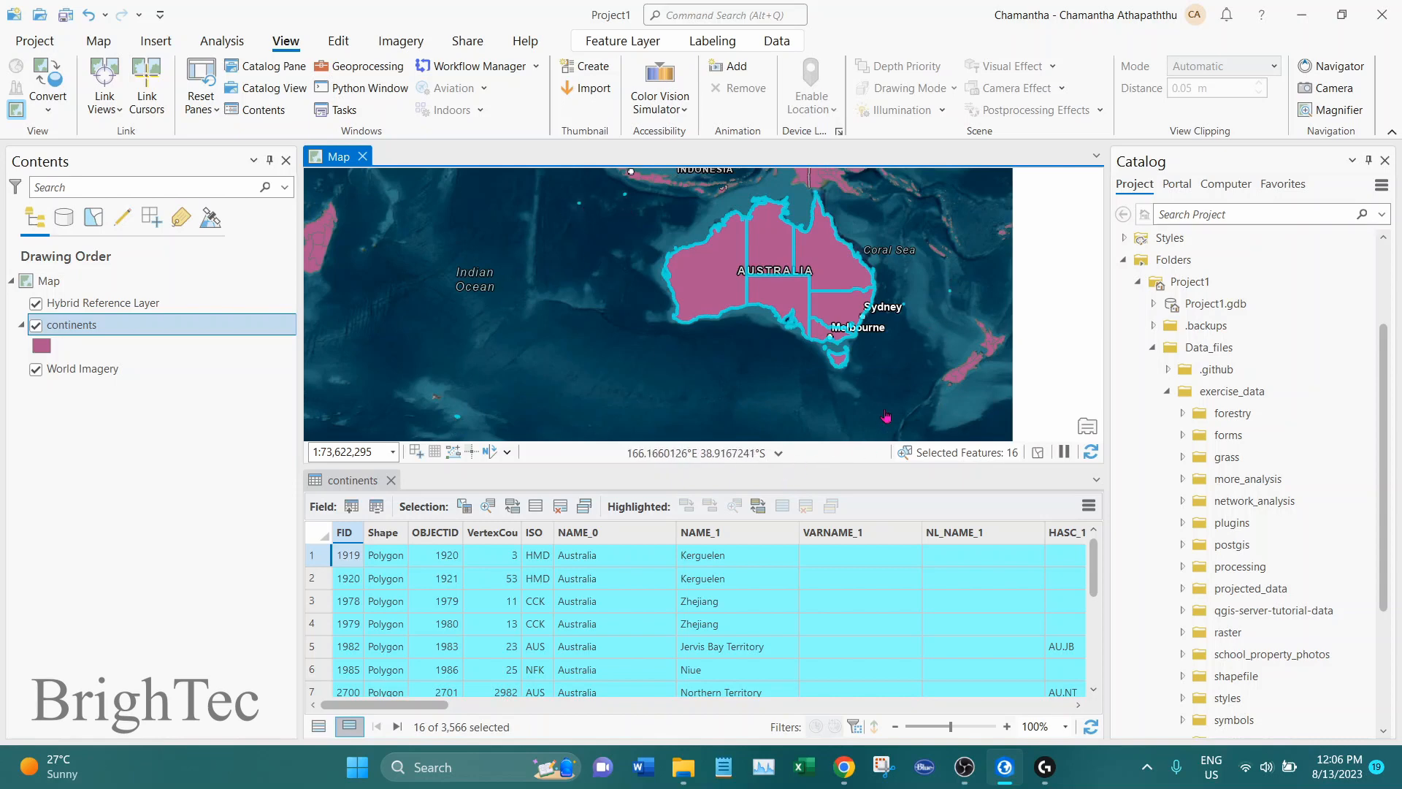
drag(796, 466, 797, 380)
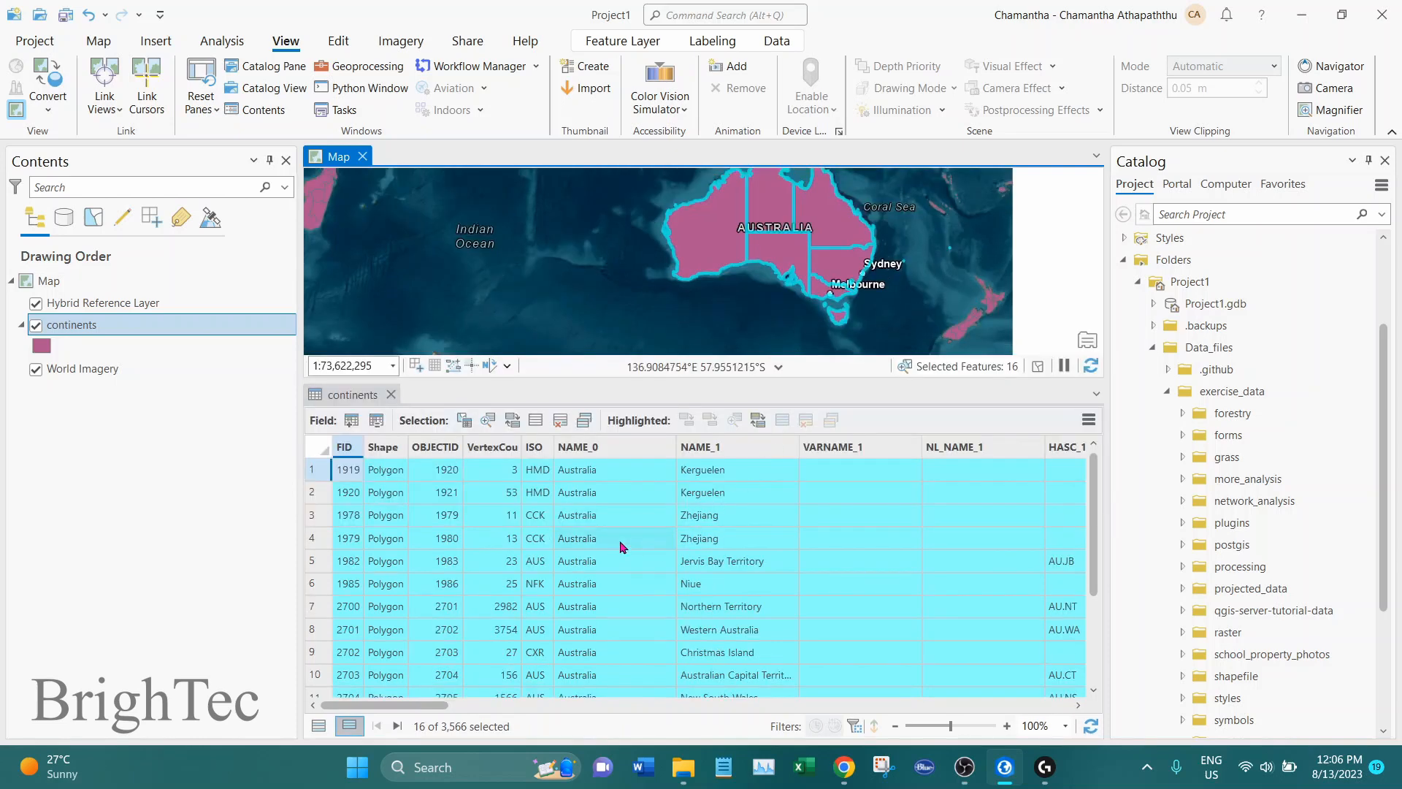
Highlight the records of Tasmania, Queensland, Victoria, South Australia, New South Wales, Australian Capital Territory, Western Australia and Northern Territory in the table
scroll(778, 529, down, 3)
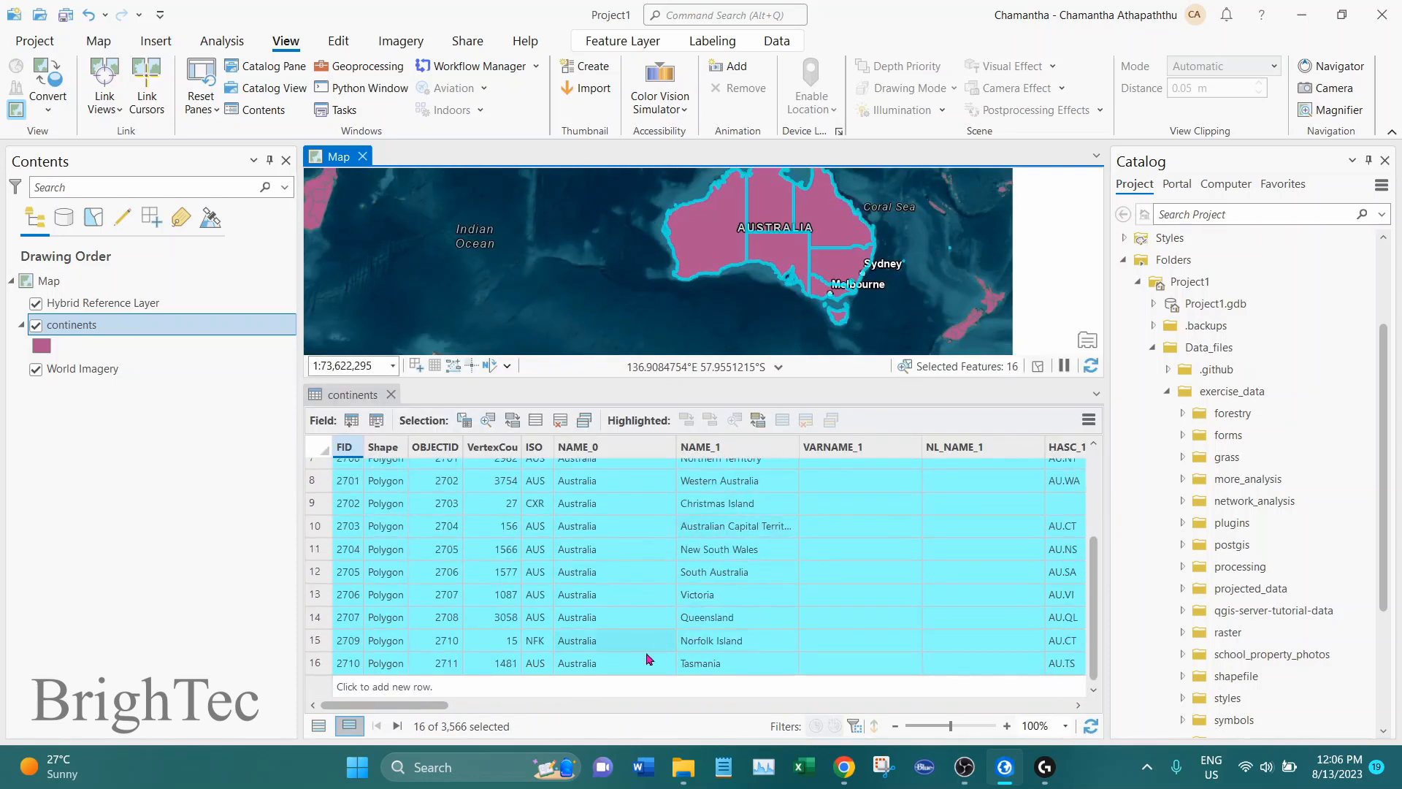
click(319, 663)
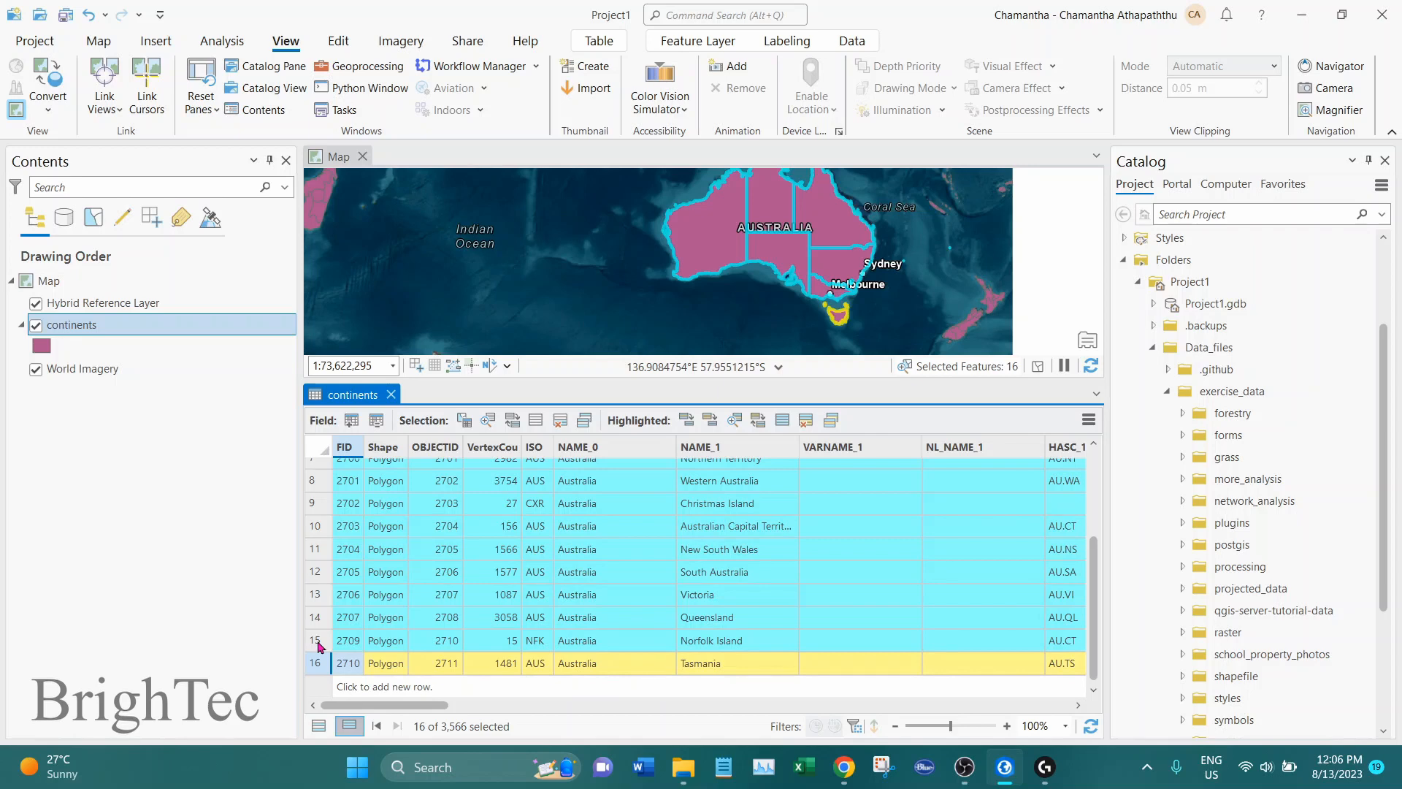
ctrl+click(316, 618)
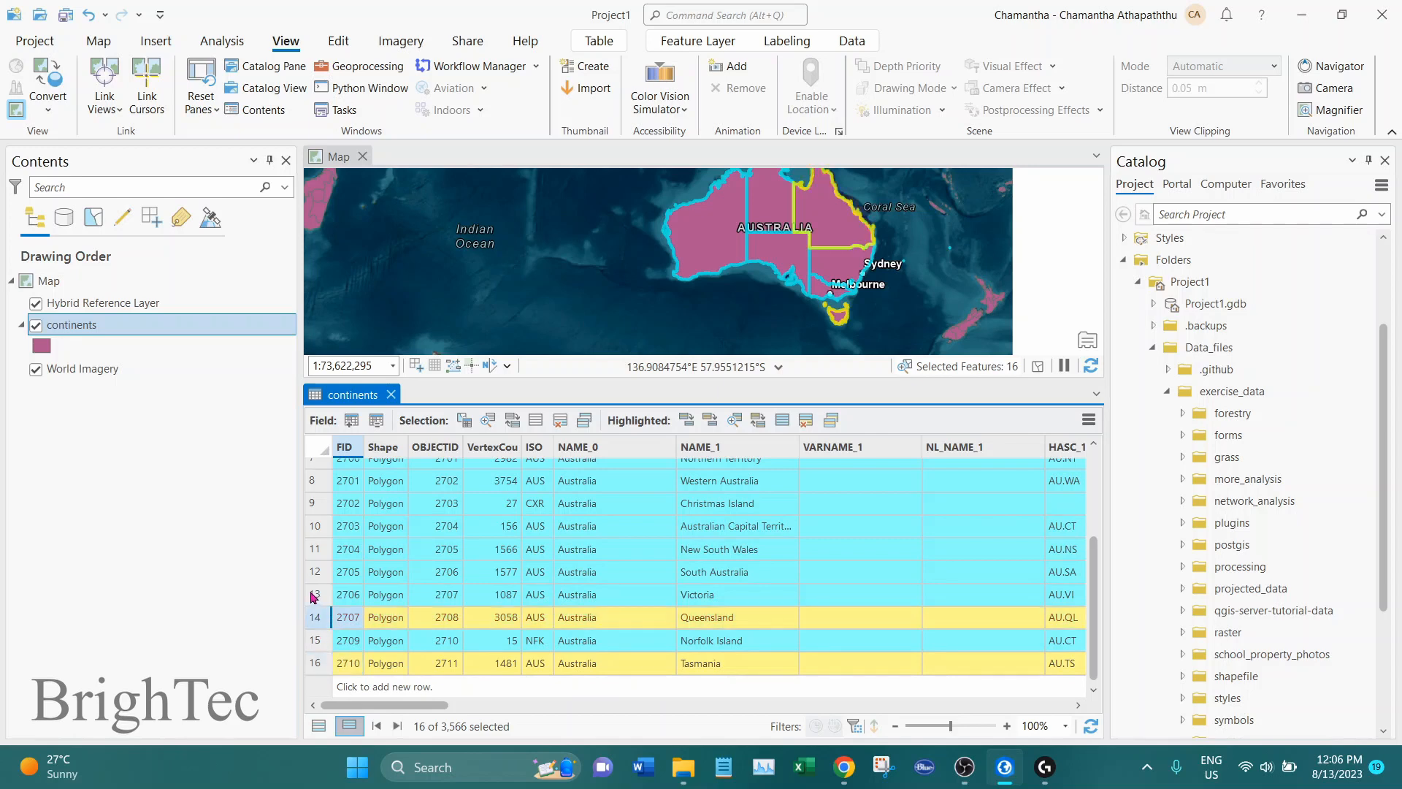
ctrl+click(316, 596)
ctrl+click(315, 573)
ctrl+click(318, 551)
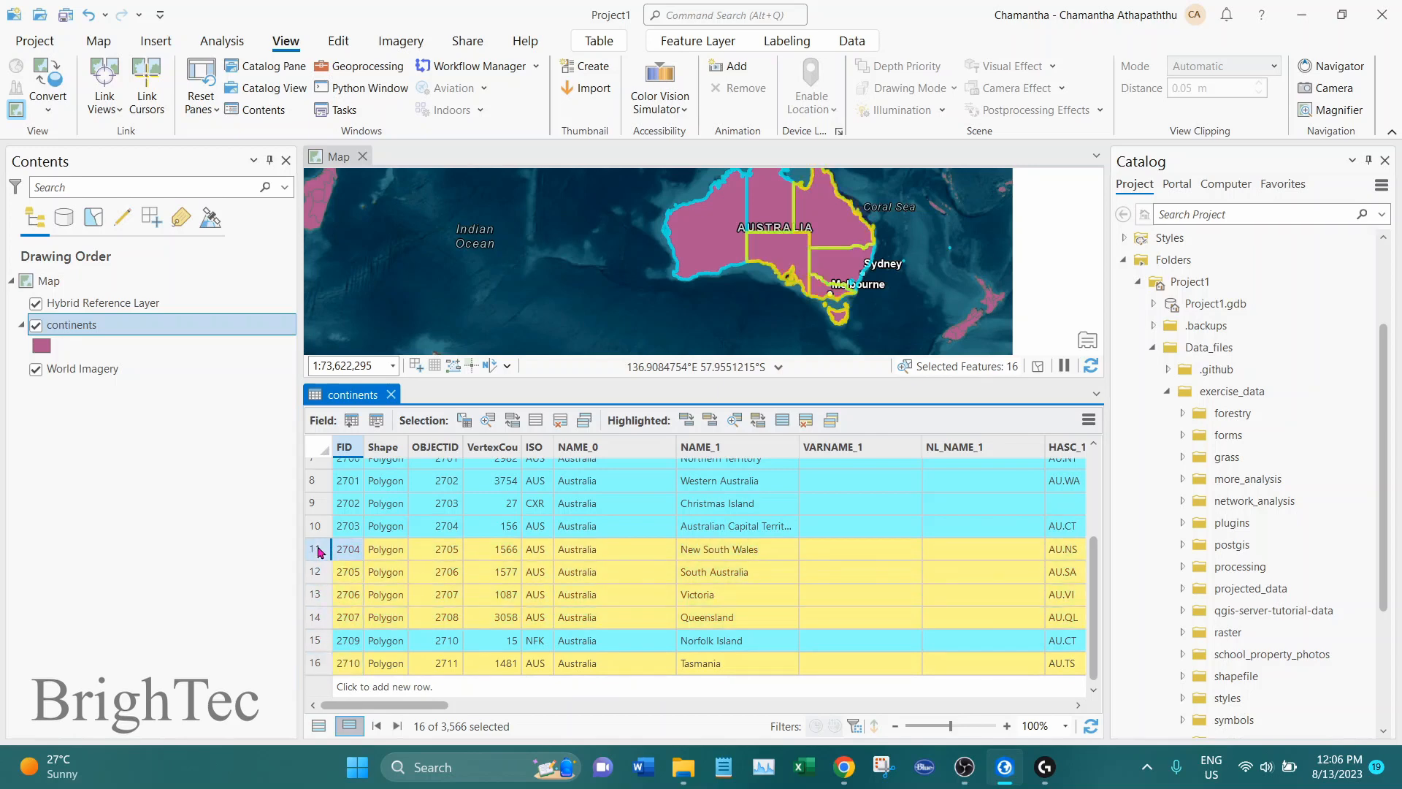
ctrl+click(316, 526)
ctrl+click(316, 481)
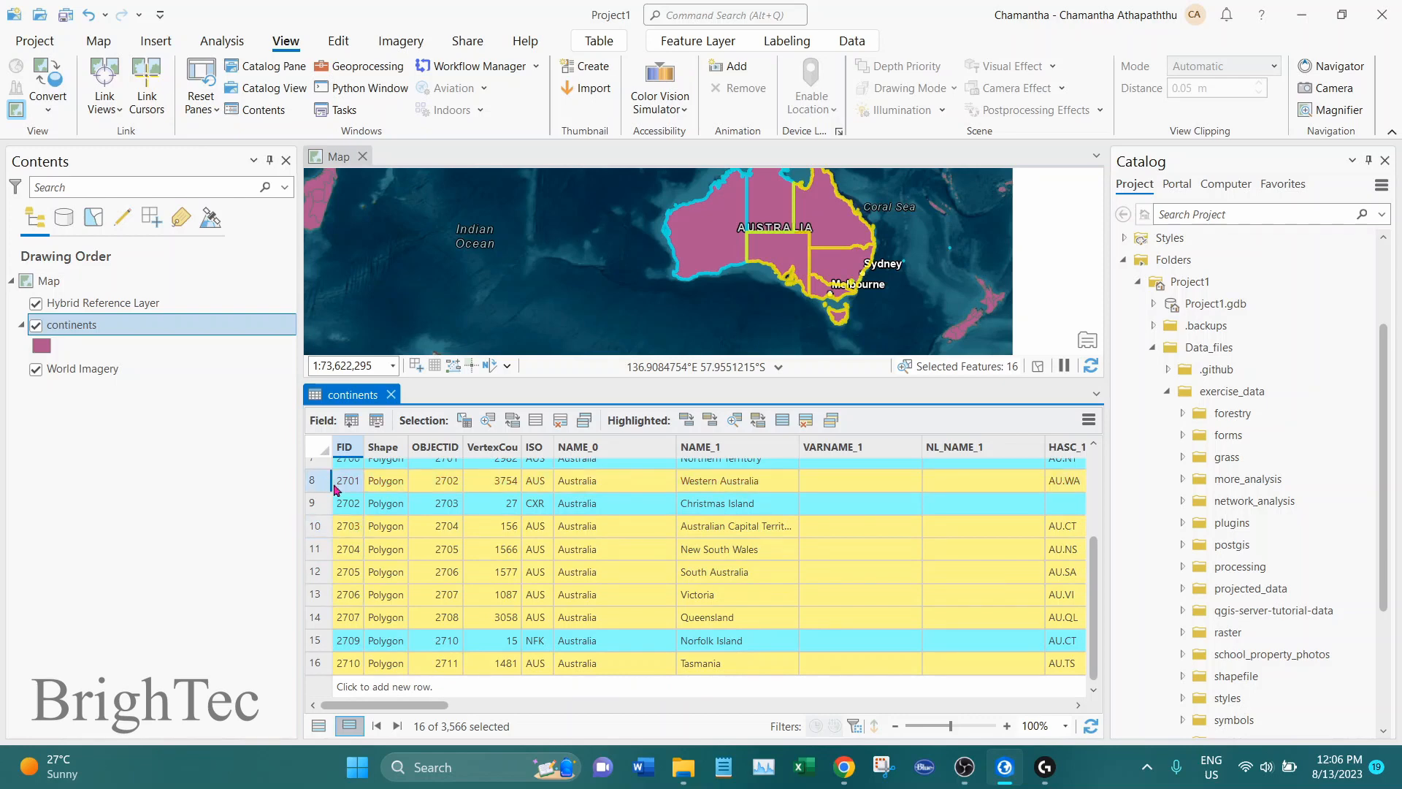
scroll(1094, 553, up, 1)
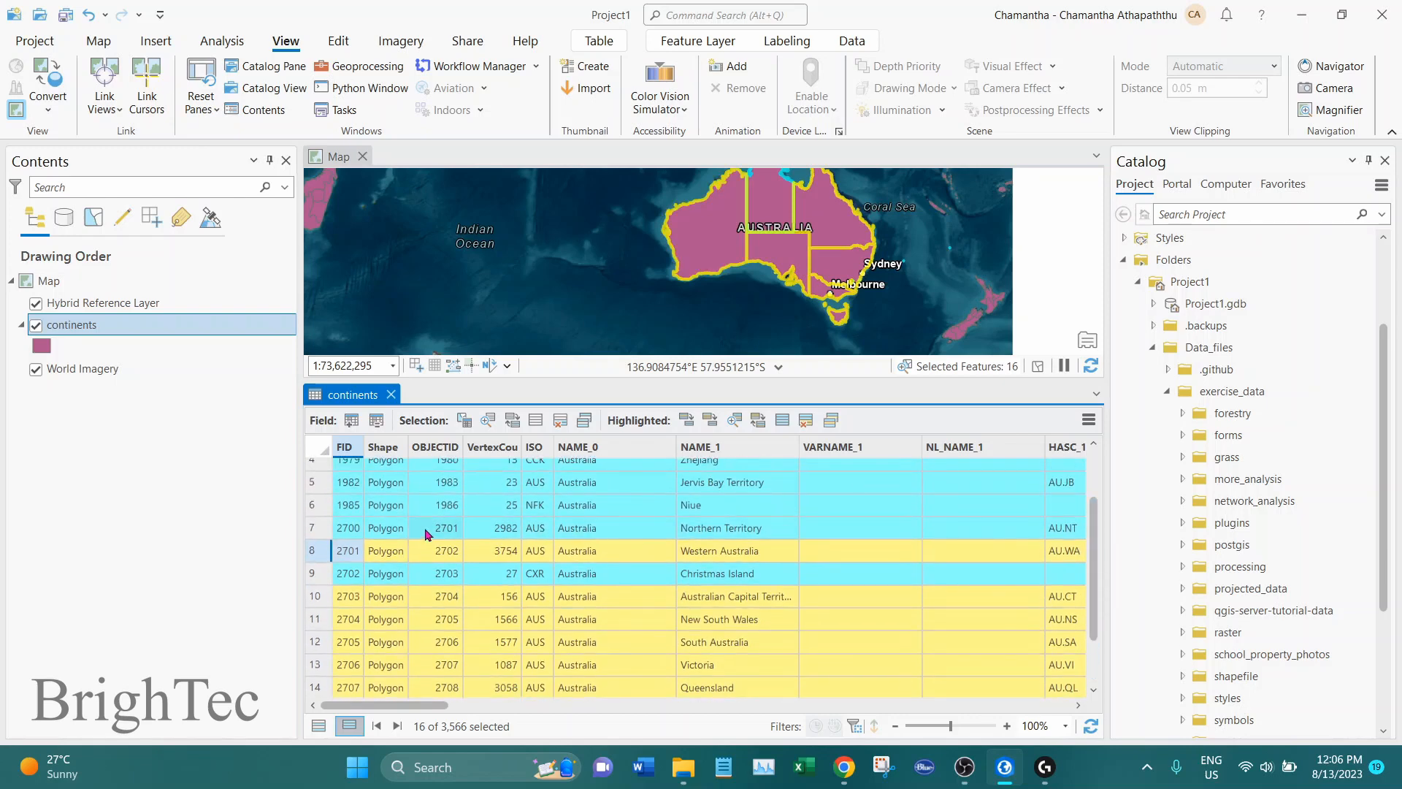
ctrl+click(318, 527)
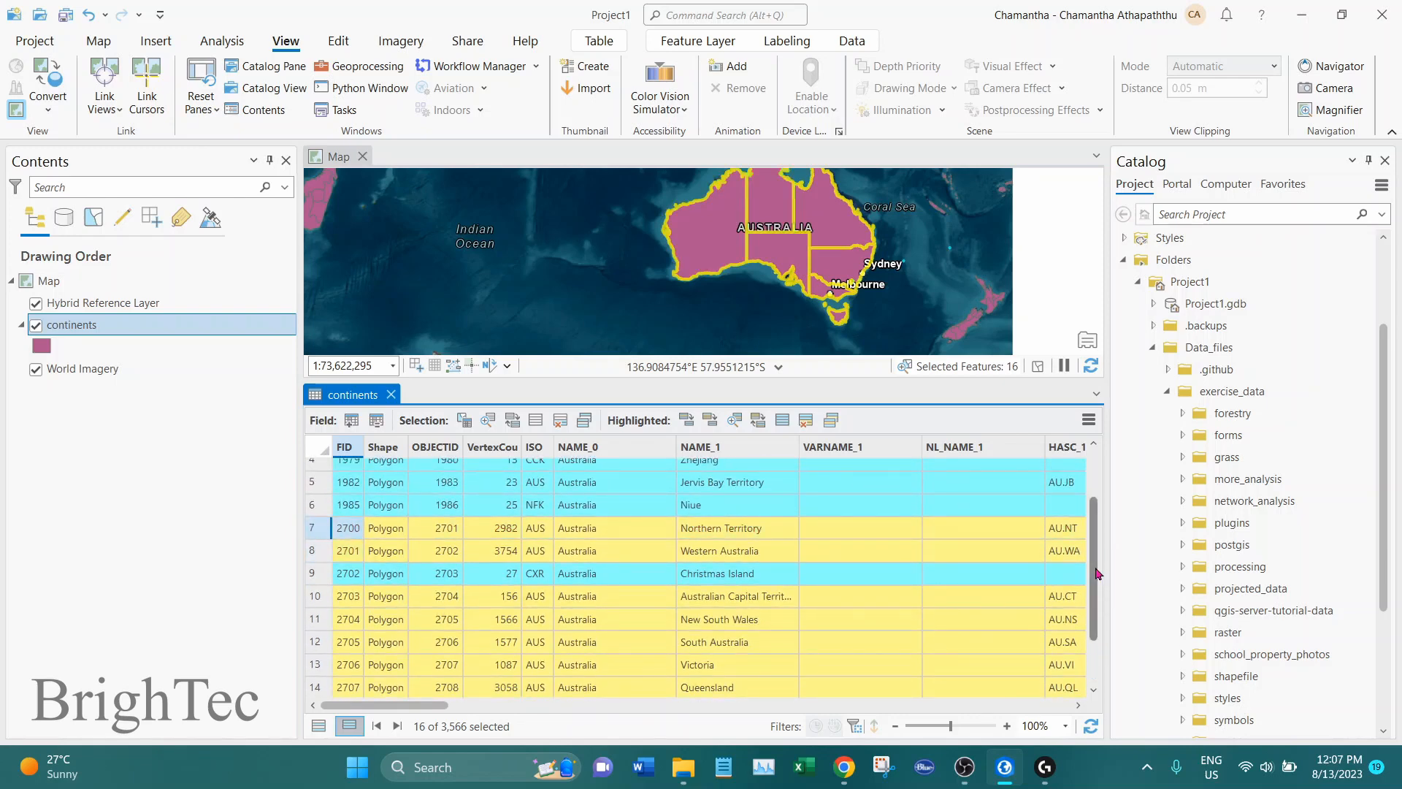
Review the highlighted state and territory records and zoom the map to the highlighted features
scroll(1095, 512, up, 1)
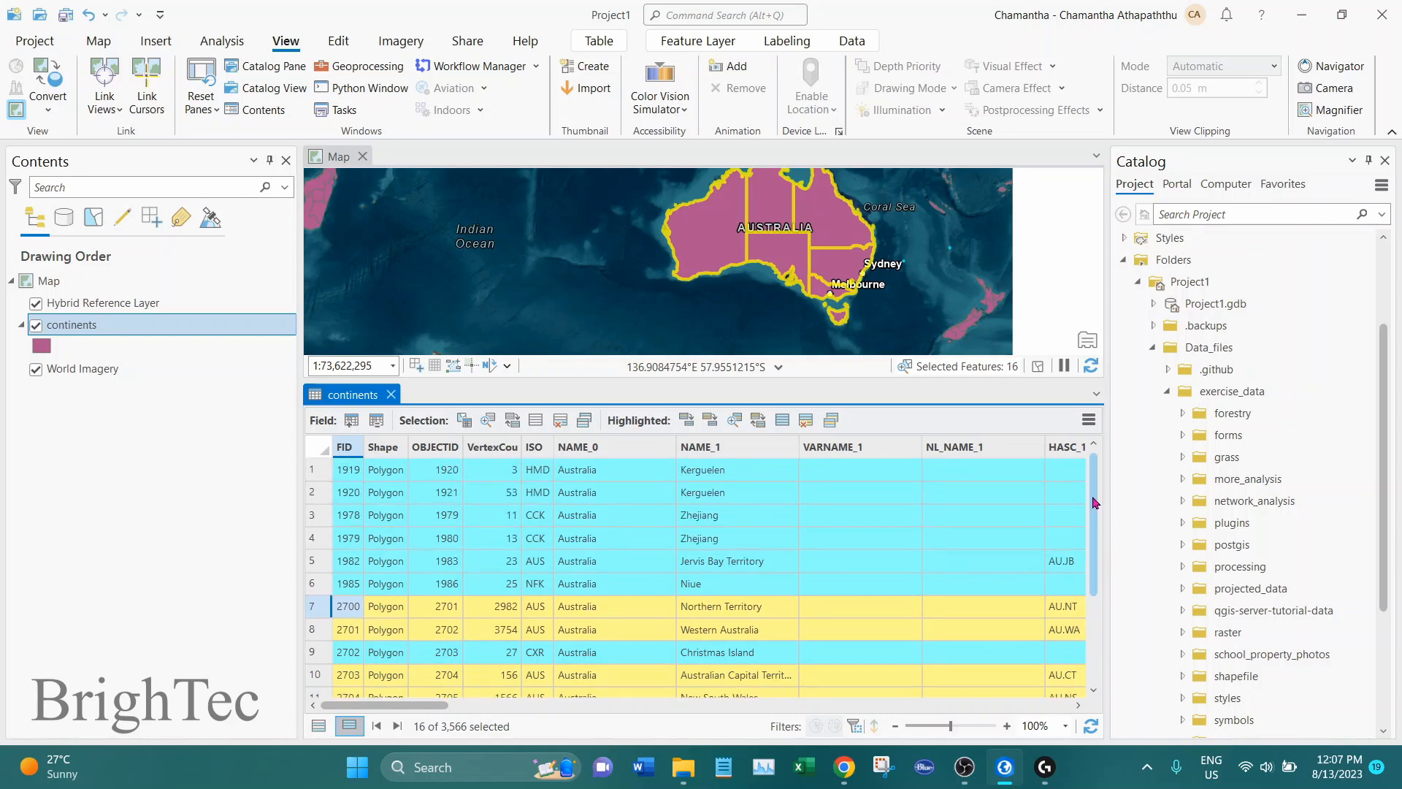
scroll(1095, 519, down, 2)
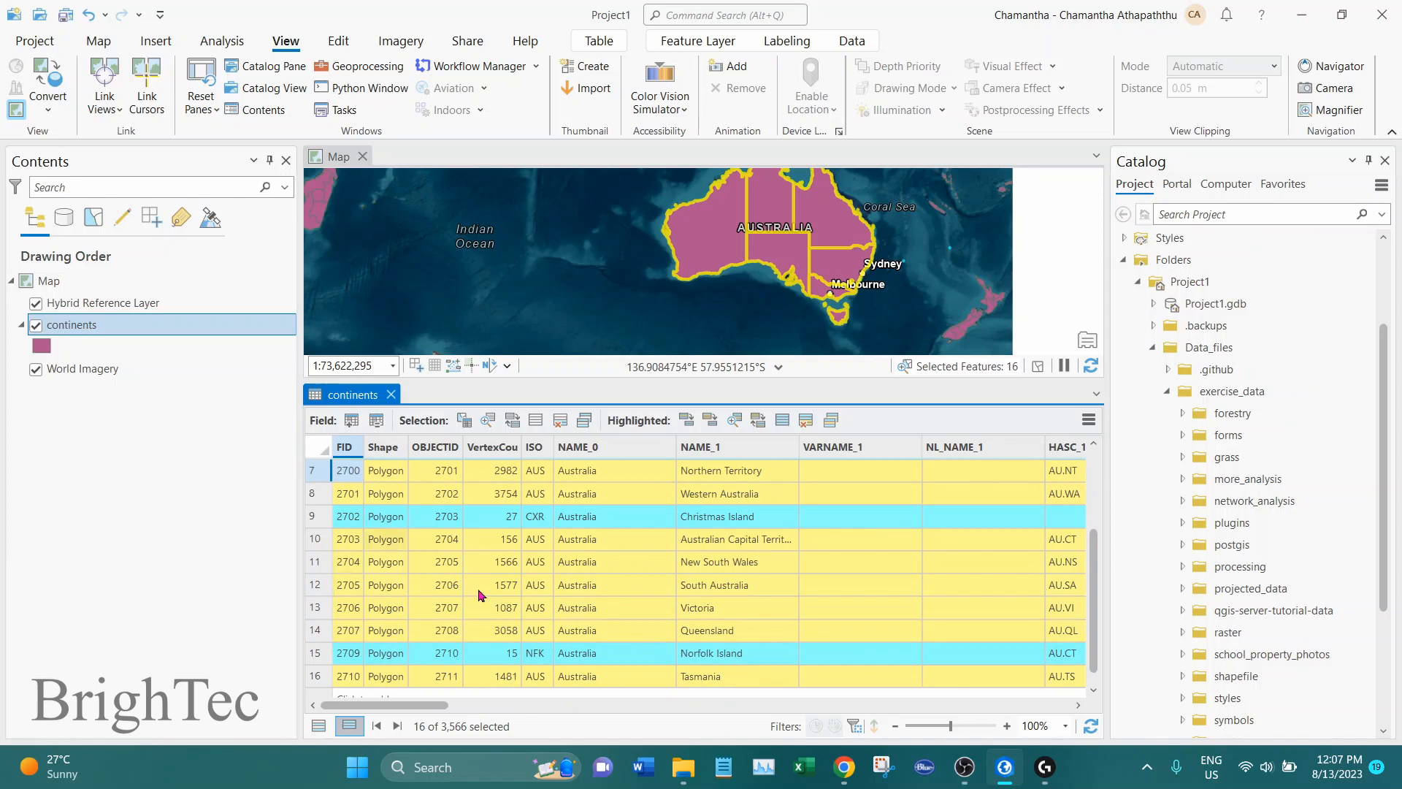
scroll(755, 584, down, 1)
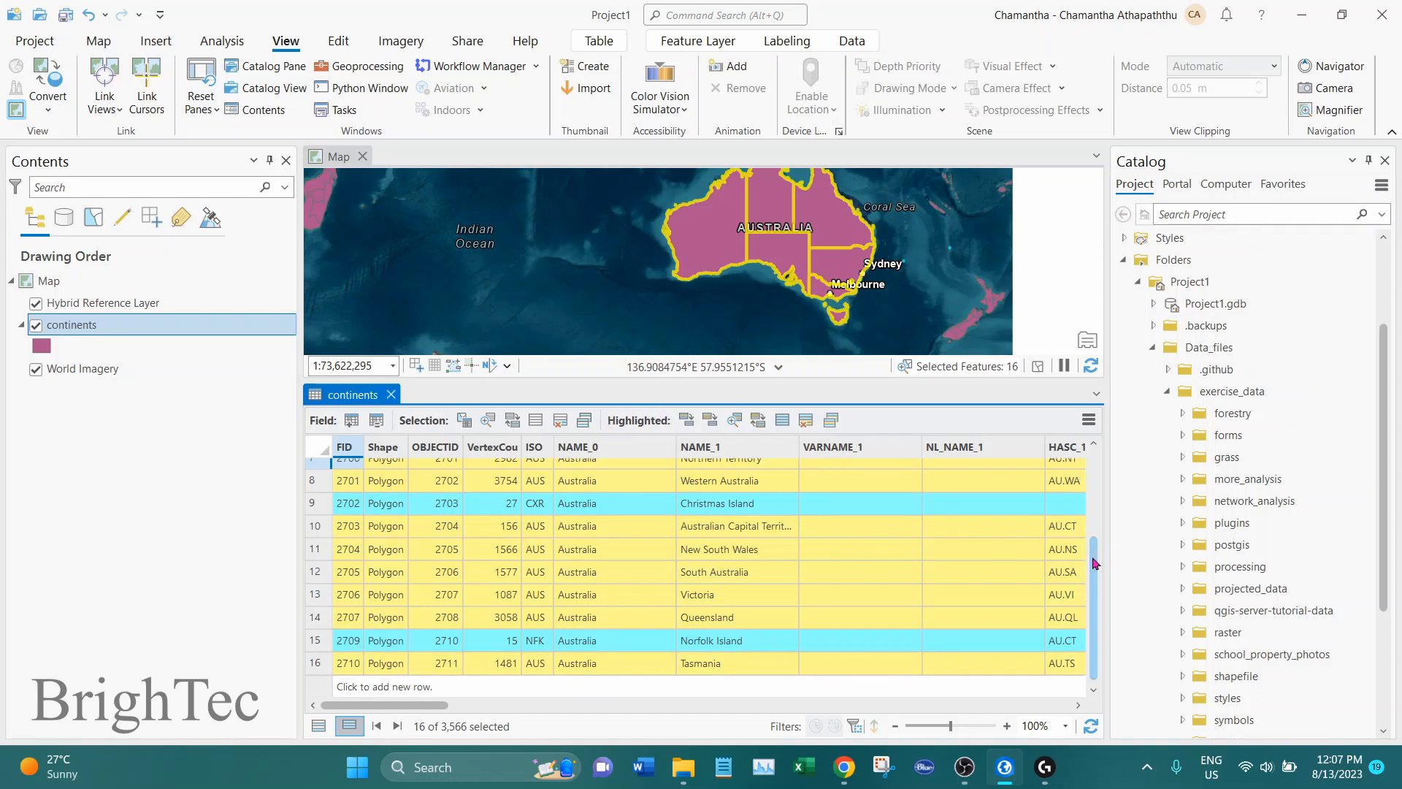
scroll(1095, 563, up, 2)
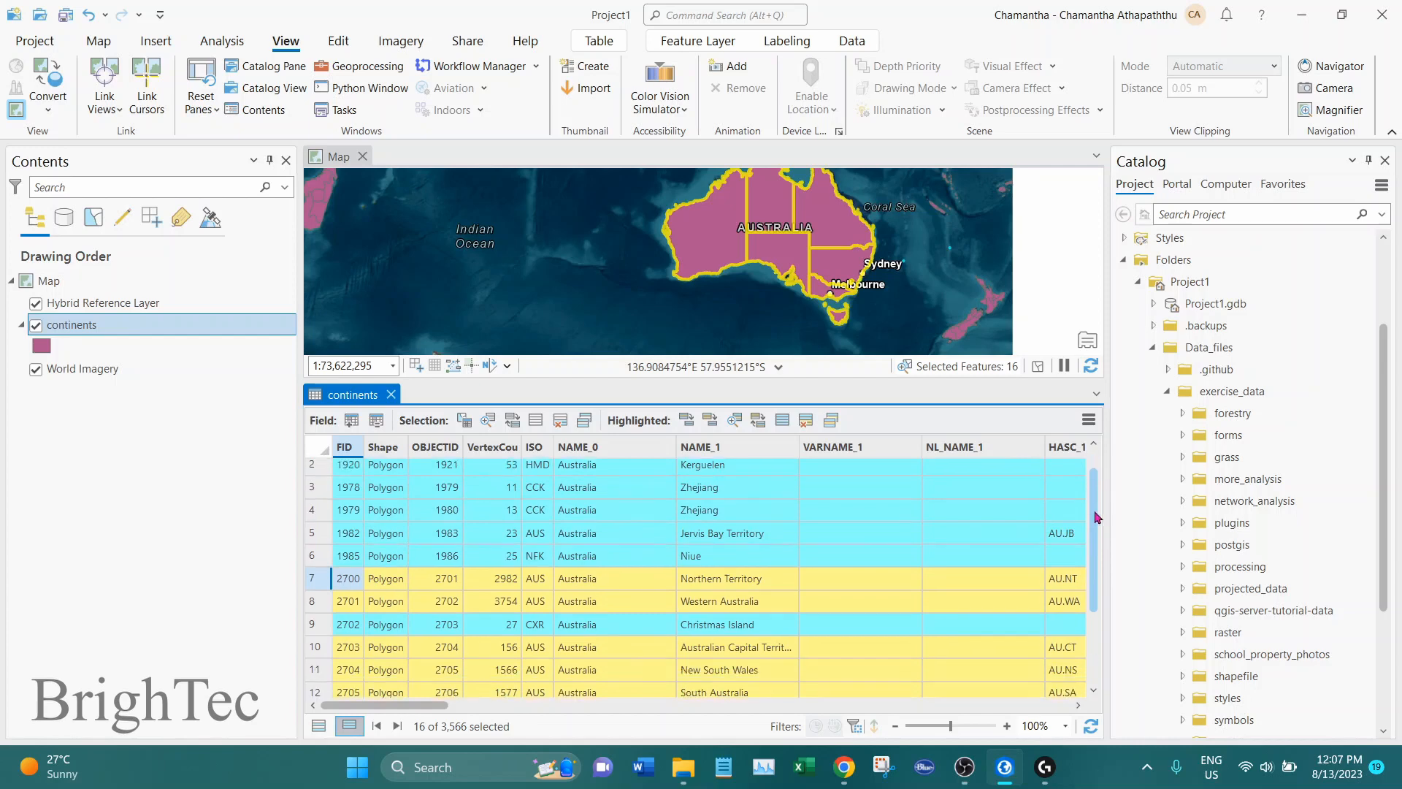
scroll(1095, 517, down, 2)
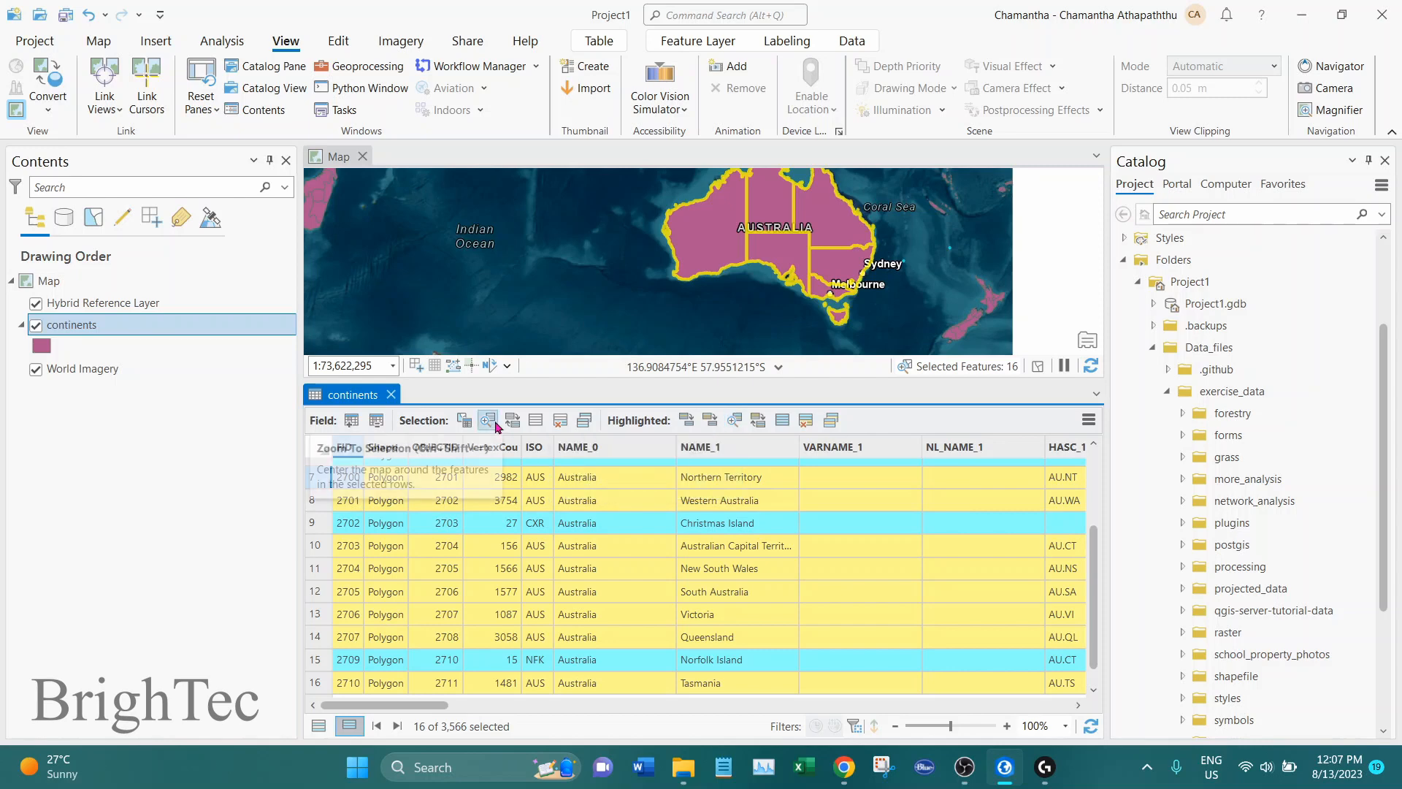
click(735, 422)
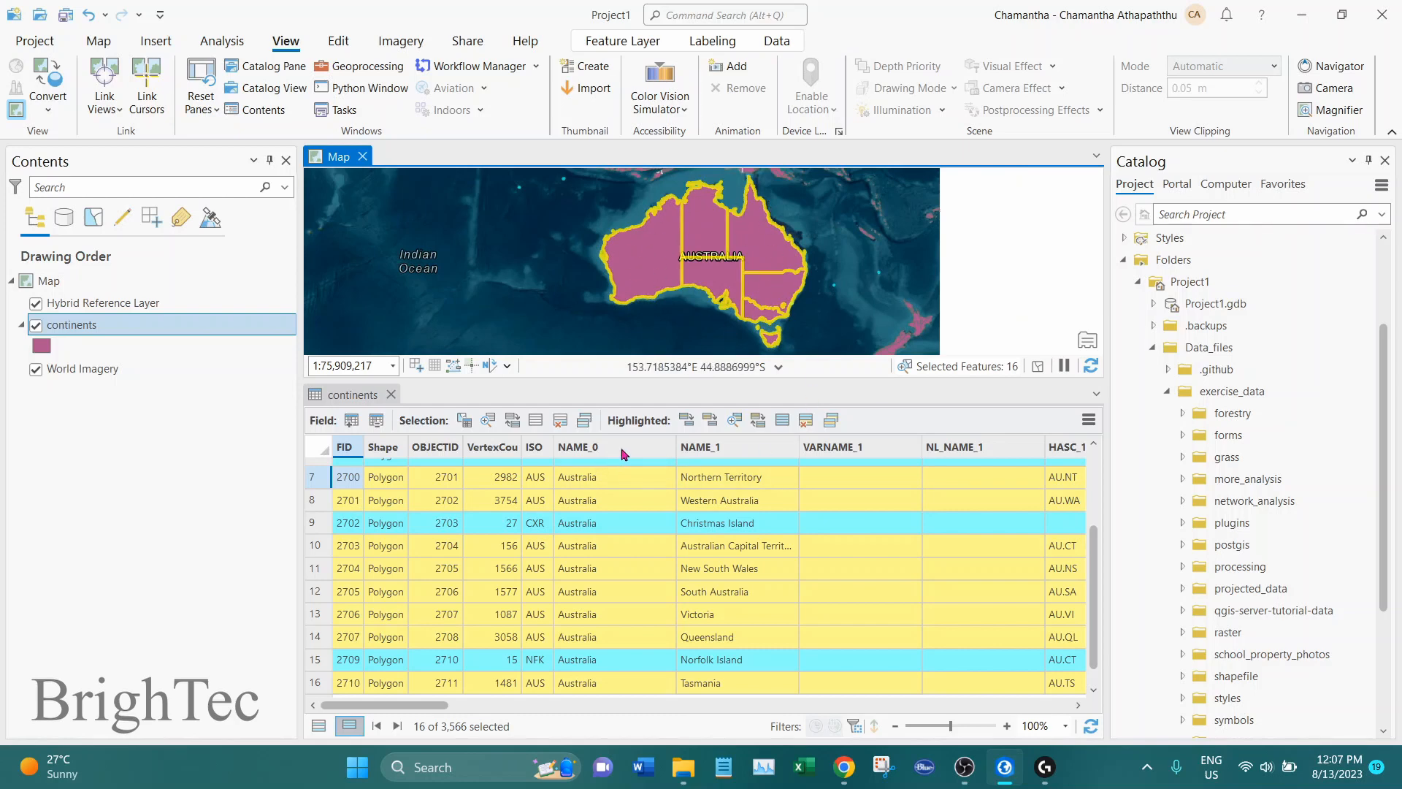
Reduce the continents selection to the highlighted records only and give the map view more height
scroll(508, 515, up, 2)
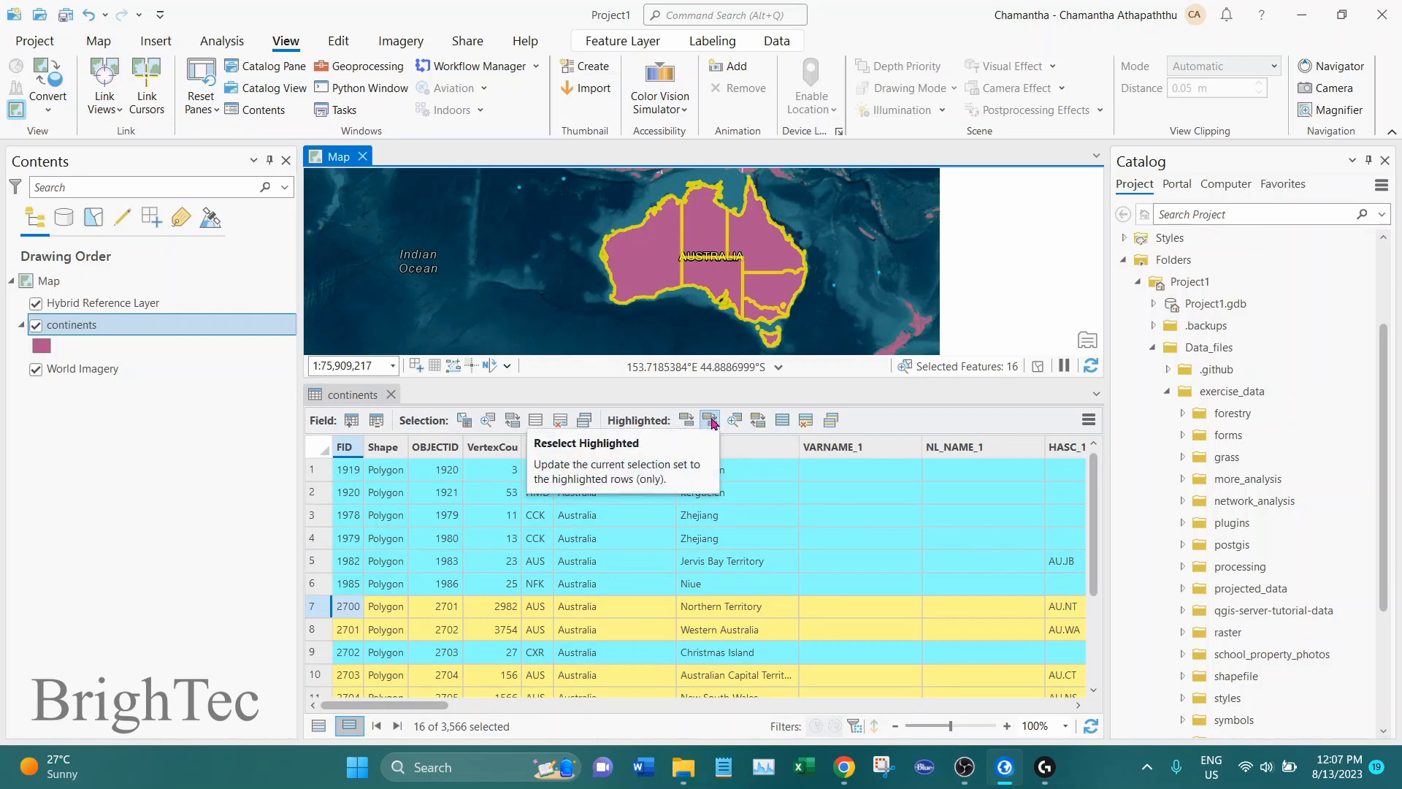
click(711, 422)
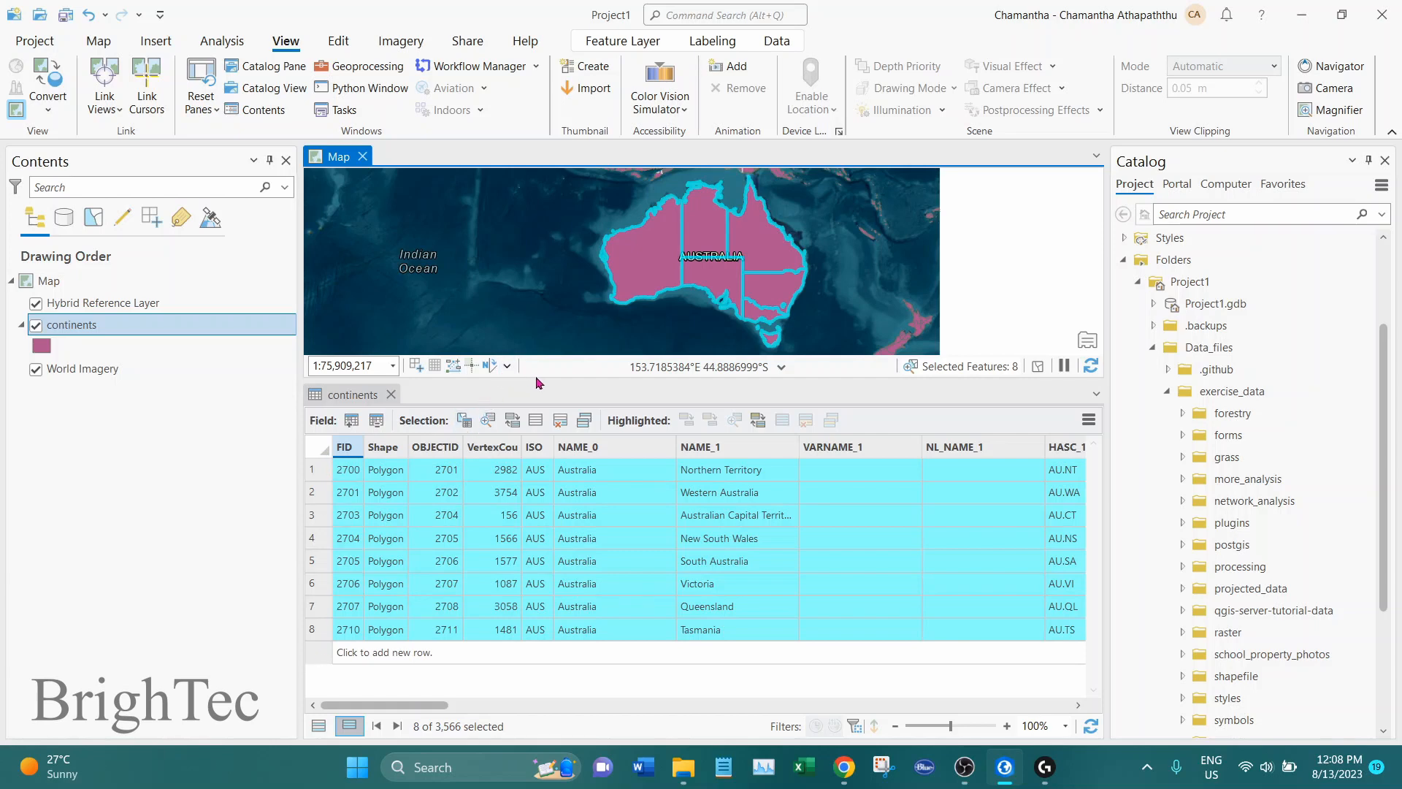
drag(541, 379, 542, 409)
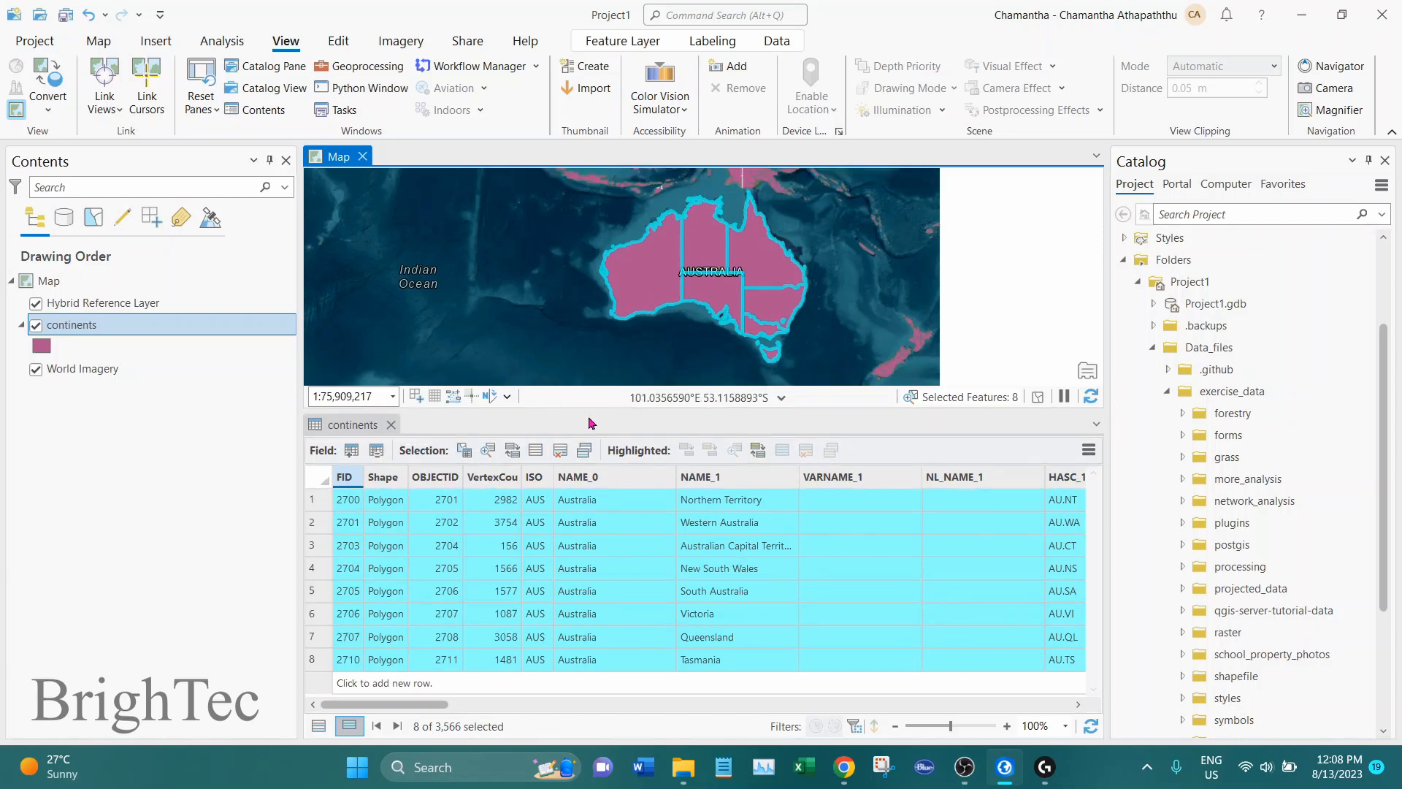
click(357, 429)
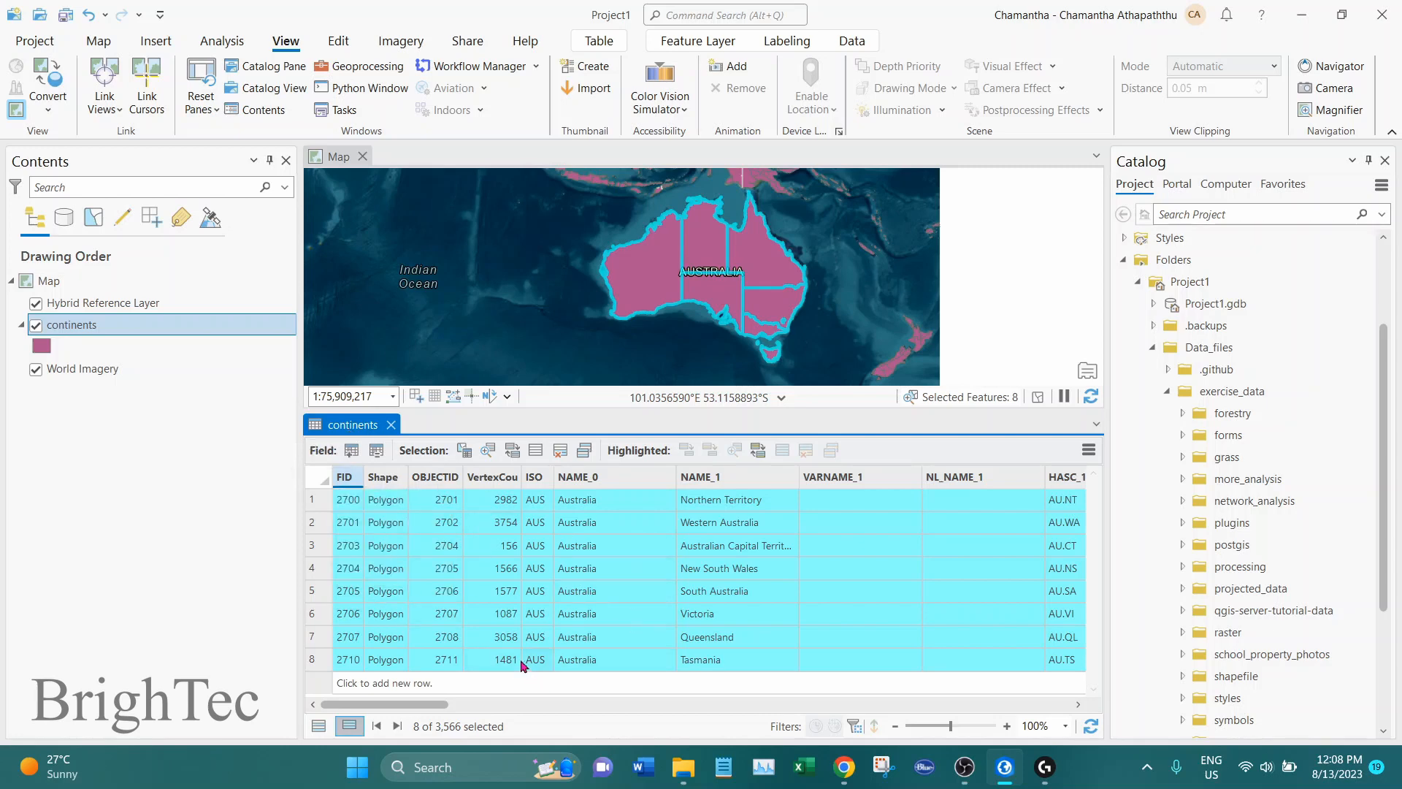
Export the selected continents features to a new feature class named Australia in Project1.gdb
right_click(105, 330)
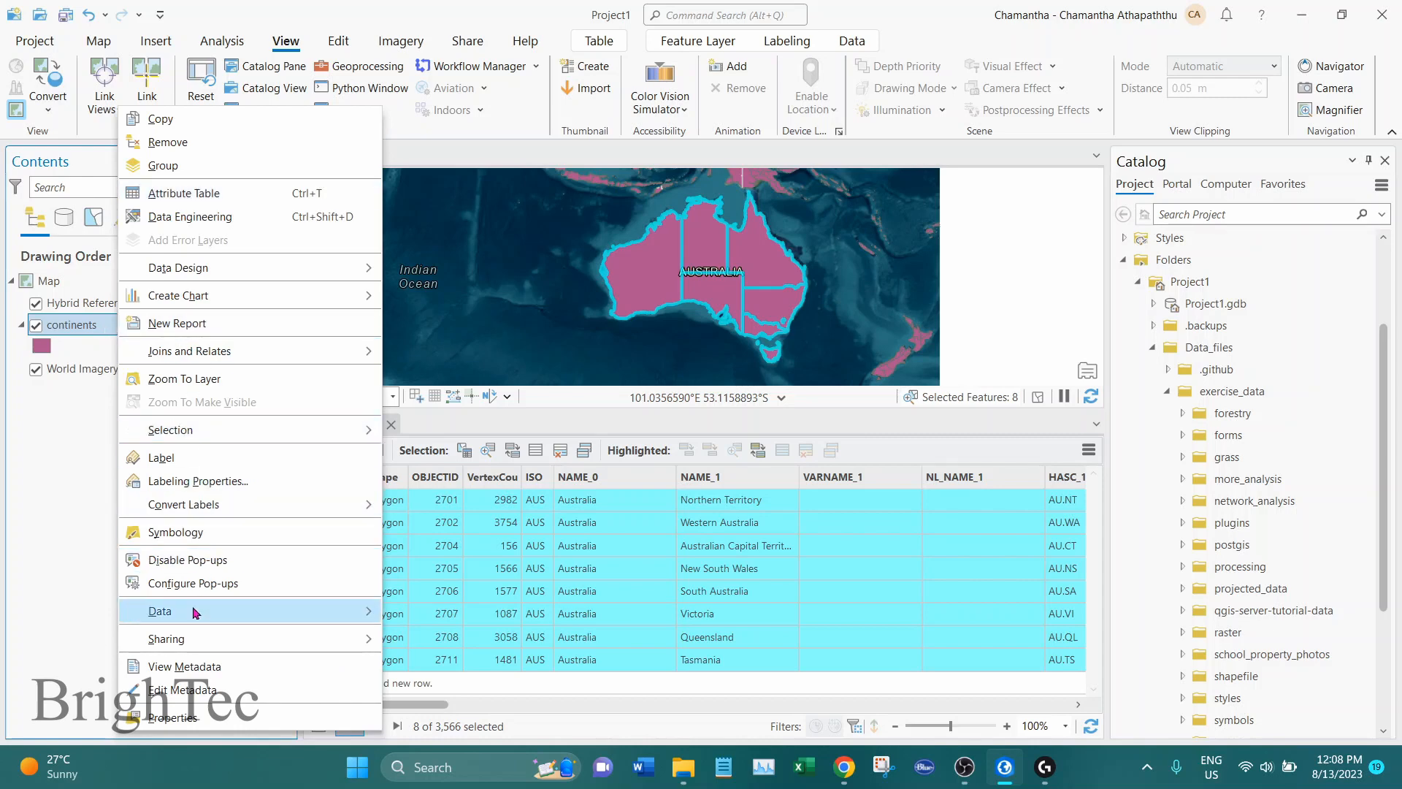
mouse_move(194, 612)
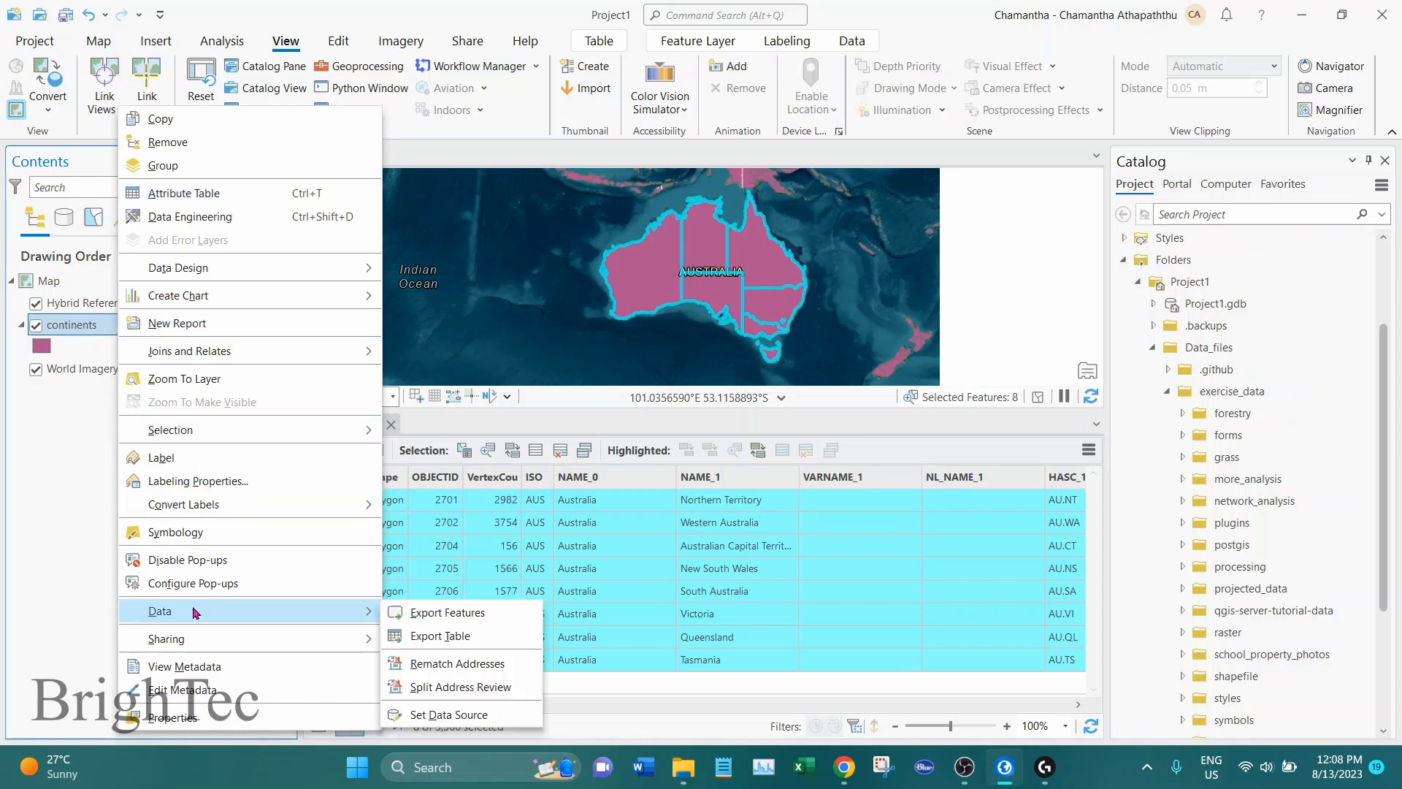
click(436, 616)
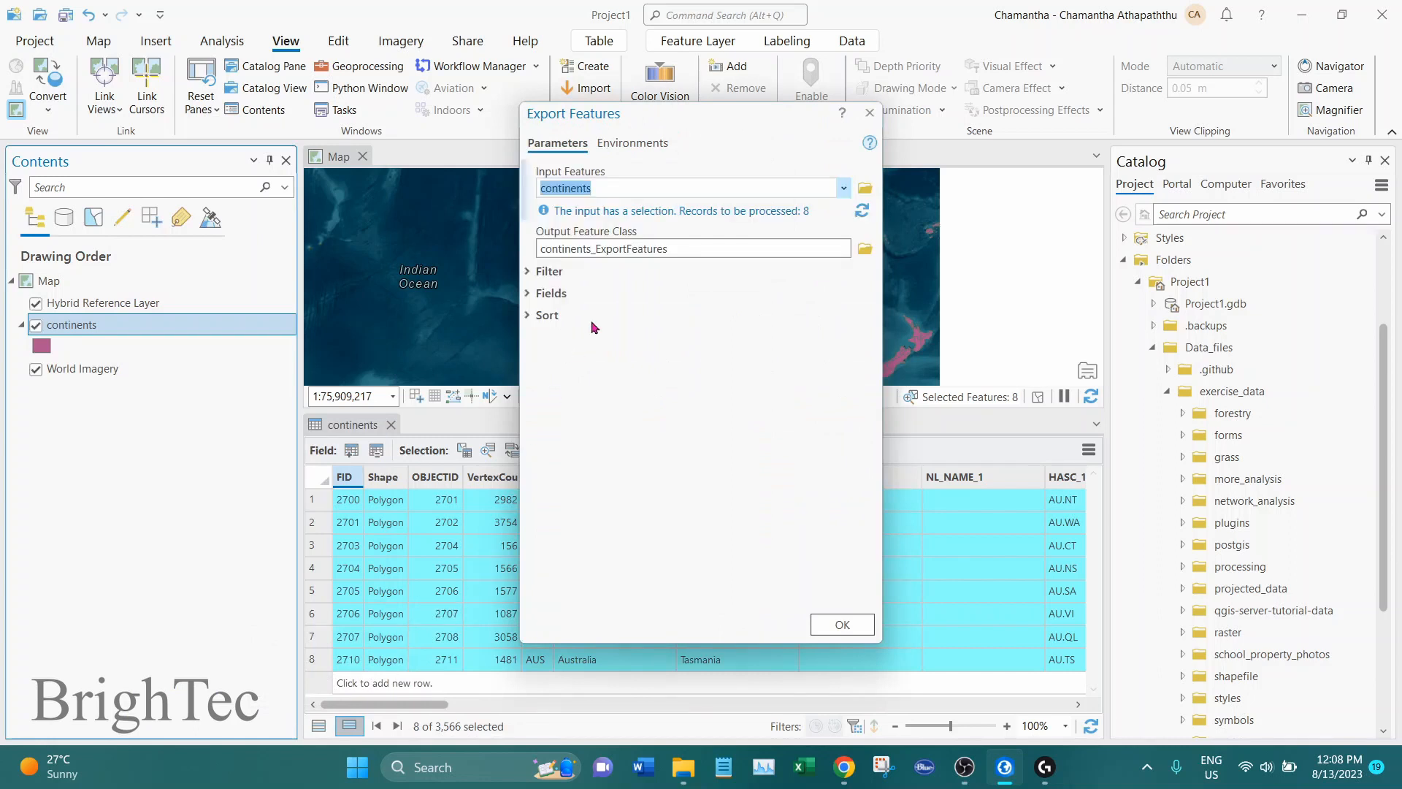
double_click(721, 242)
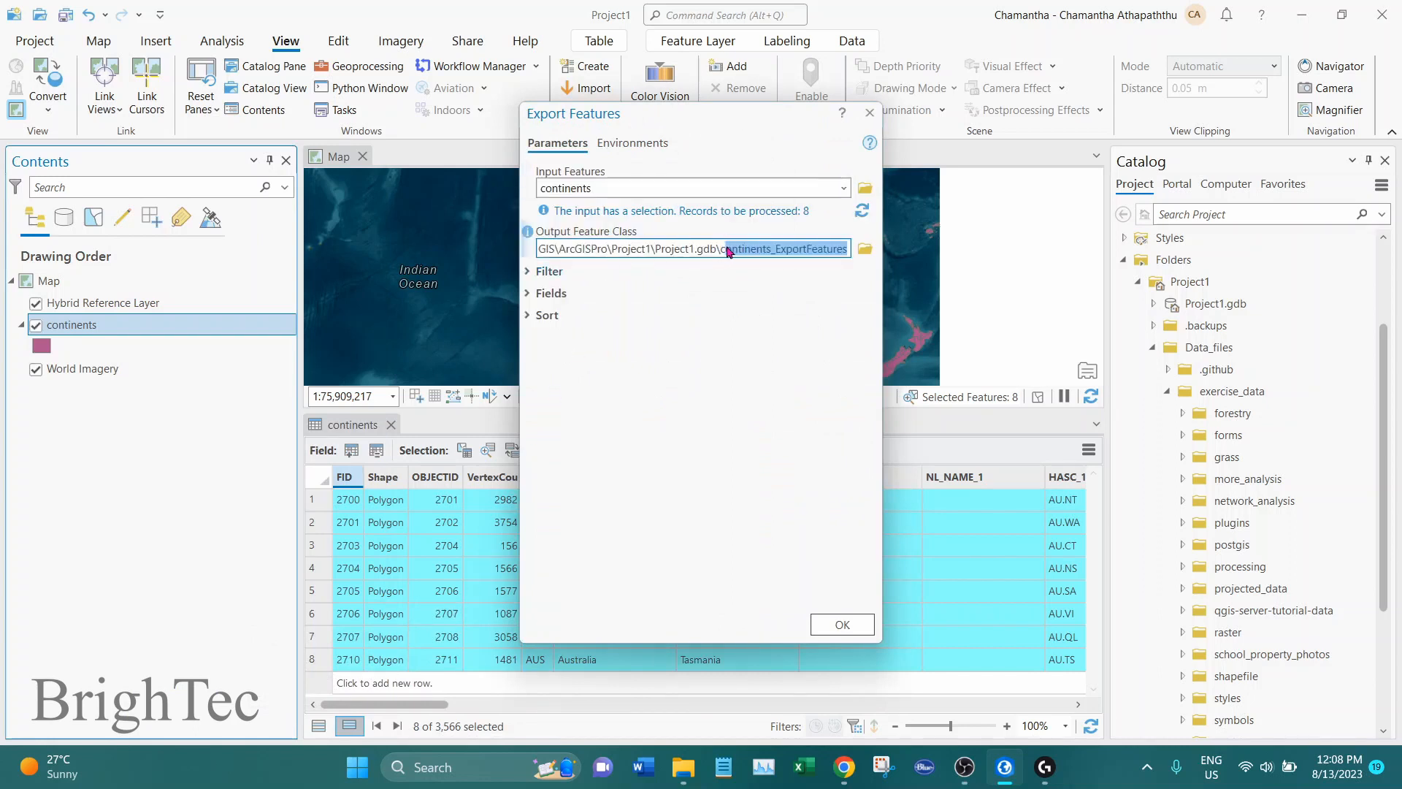
click(728, 250)
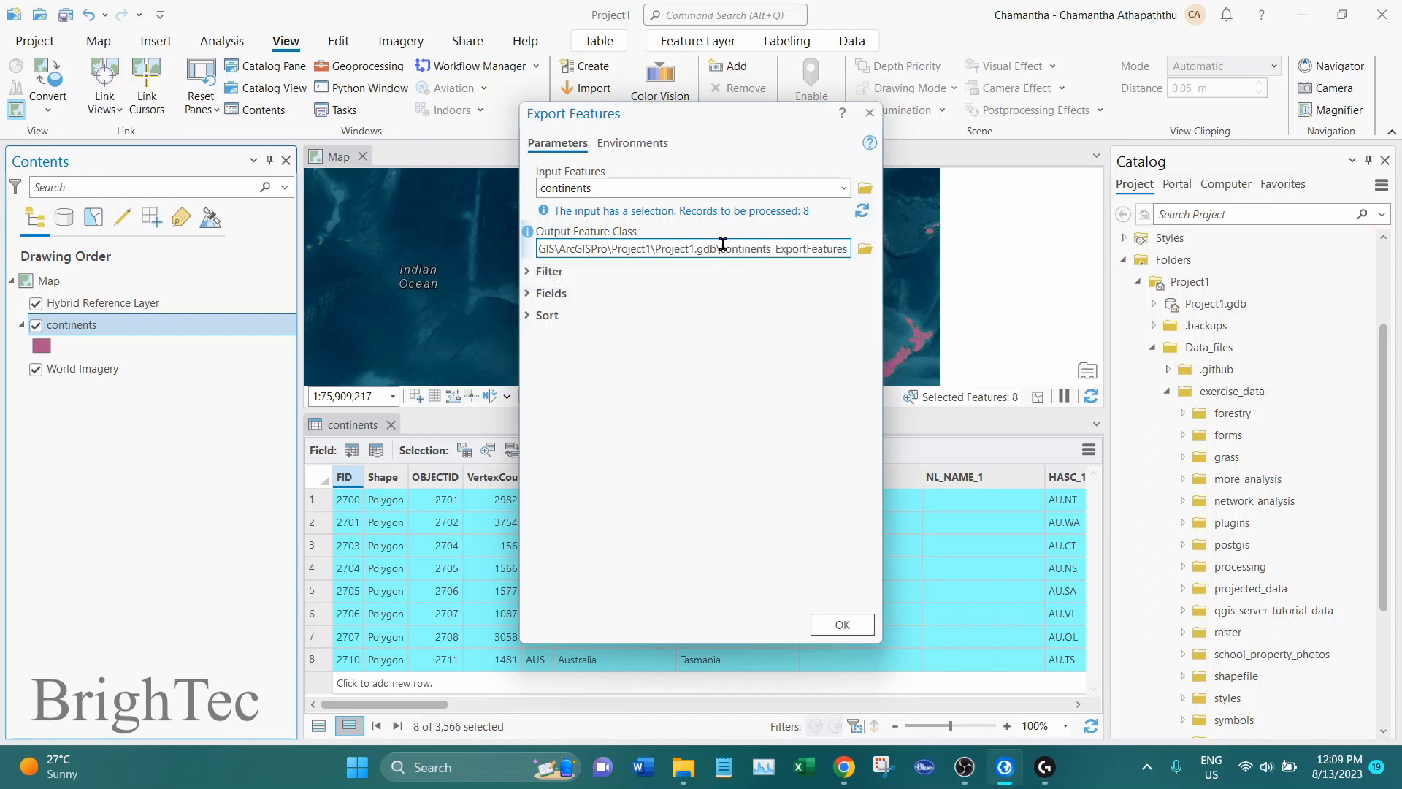
drag(726, 247, 861, 255)
key(BackSpace)
key(BackSpace)
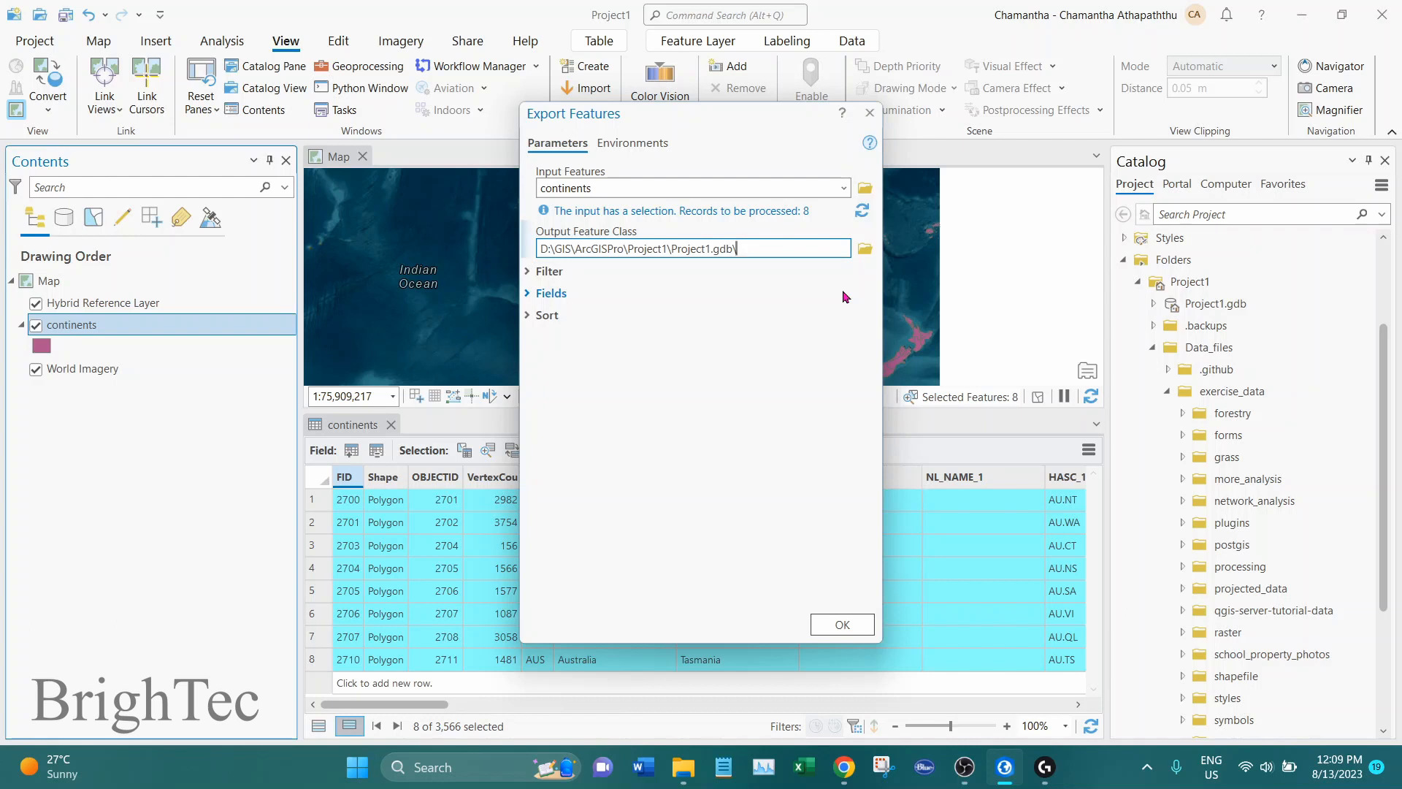
text(Australia)
click(840, 625)
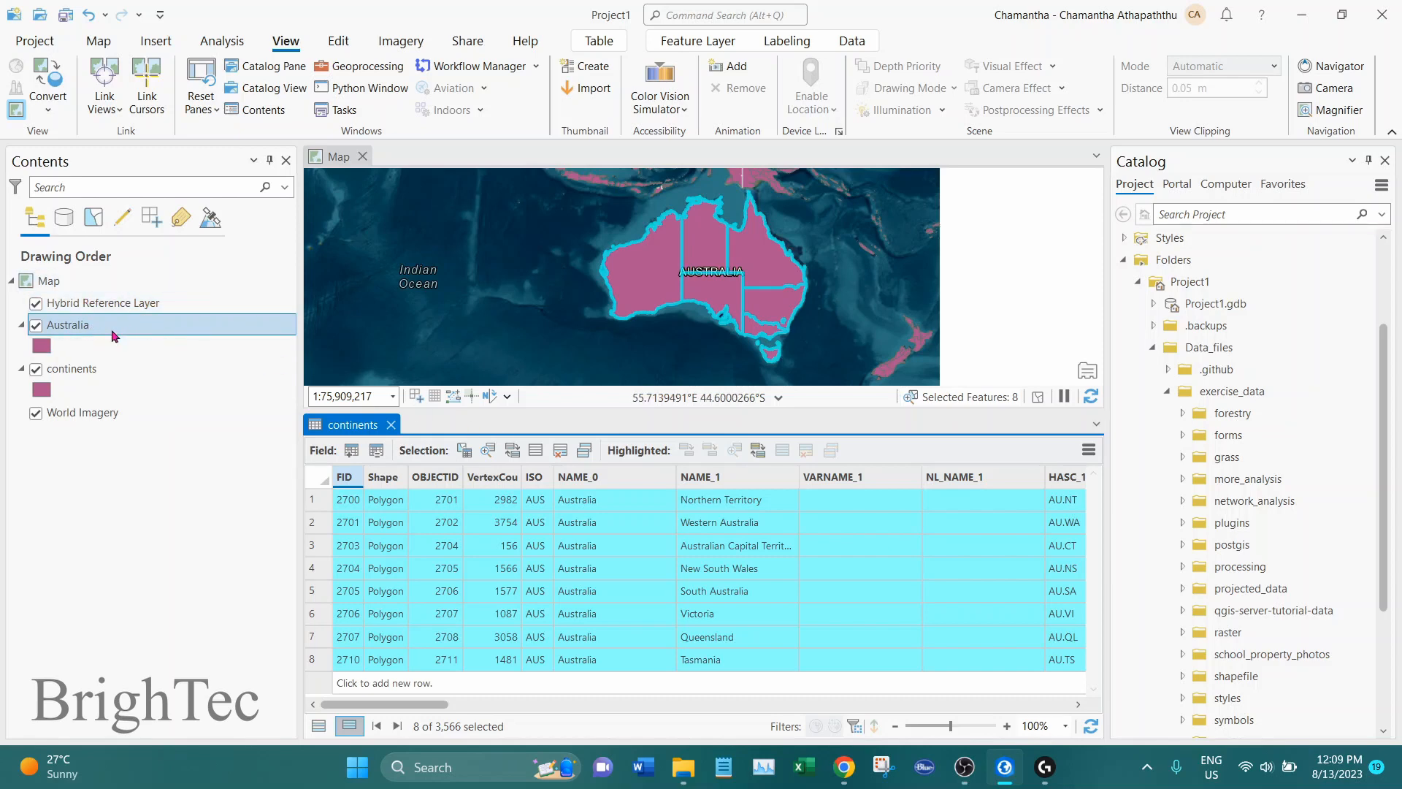
Turn off the visibility of the continents layer and check the Australia layer on the map
click(35, 370)
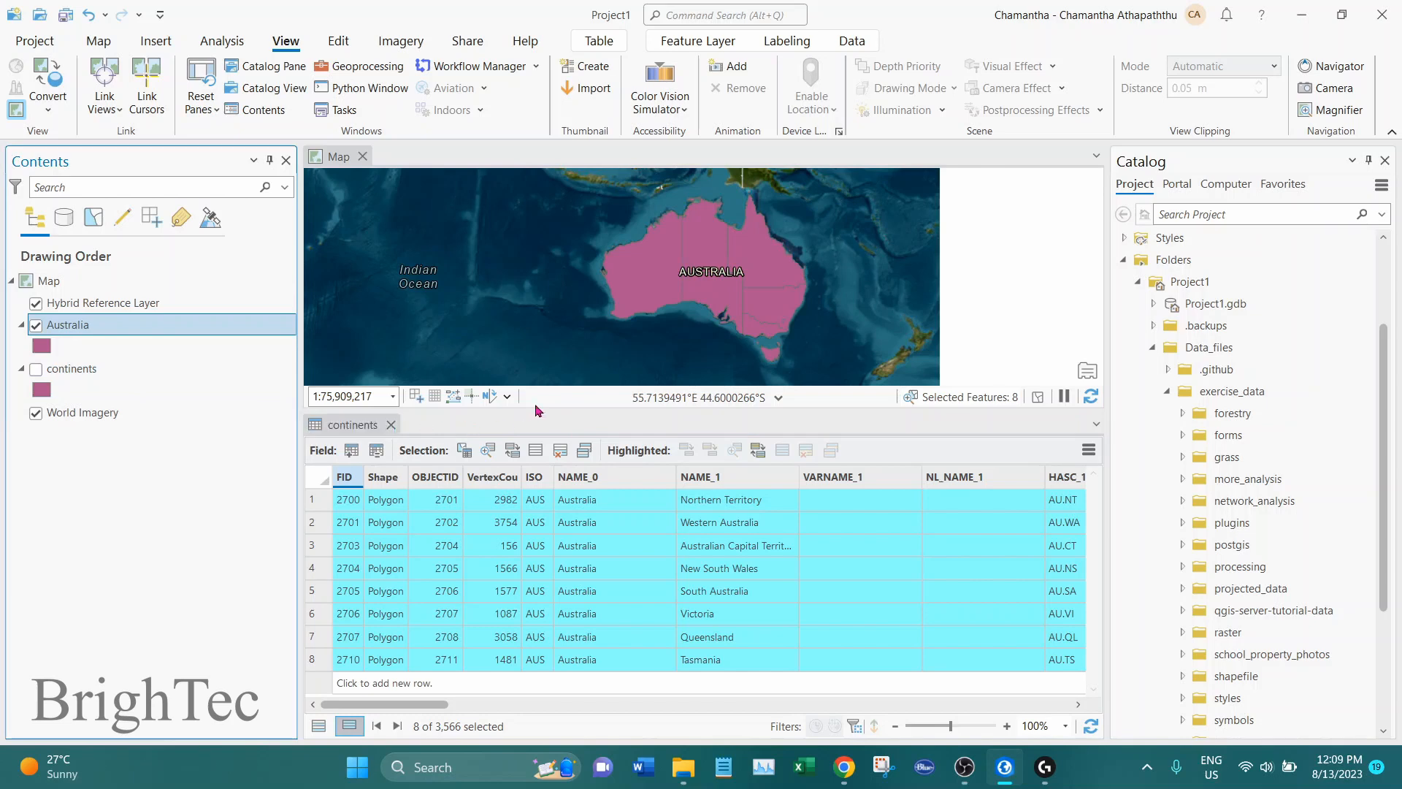
scroll(706, 298, up, 2)
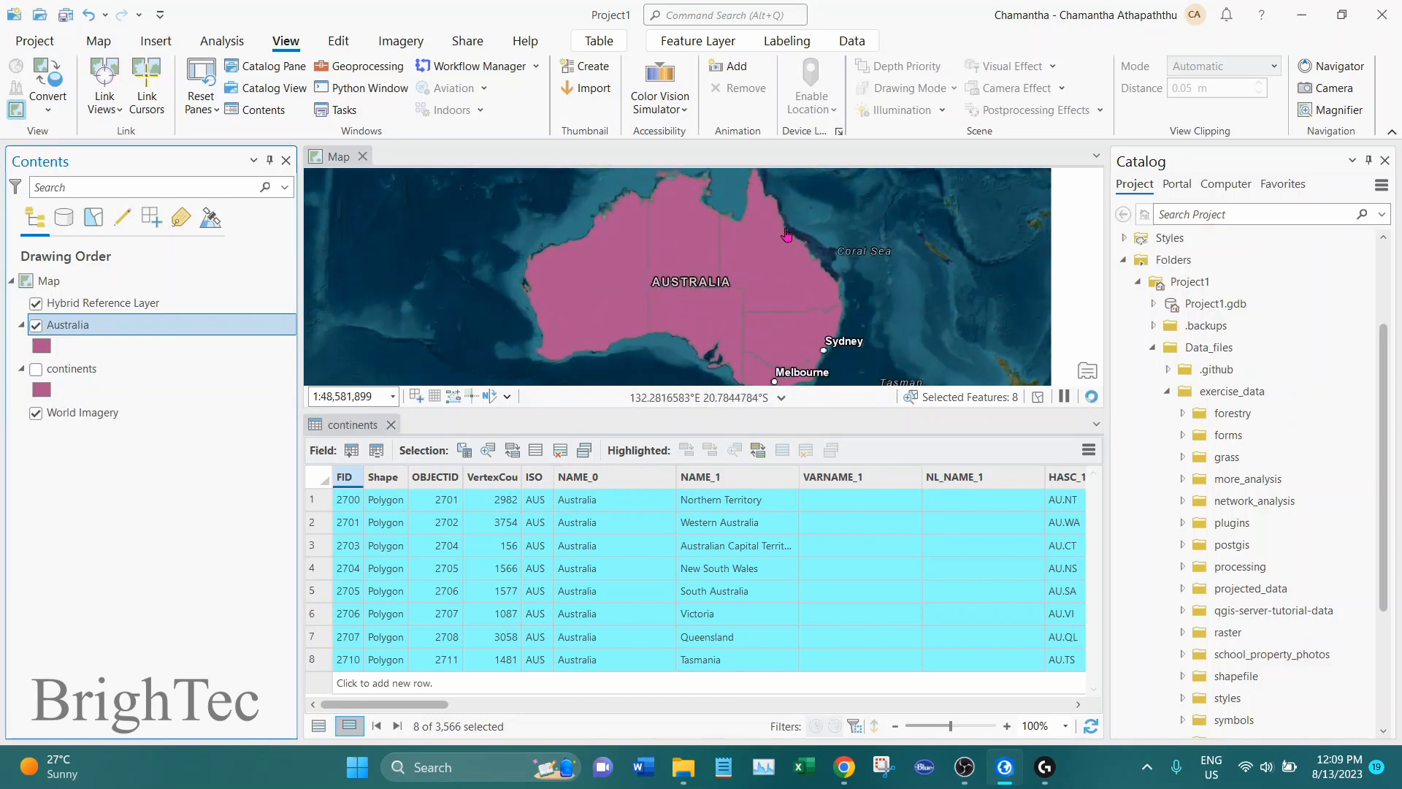
scroll(700, 280, down, 2)
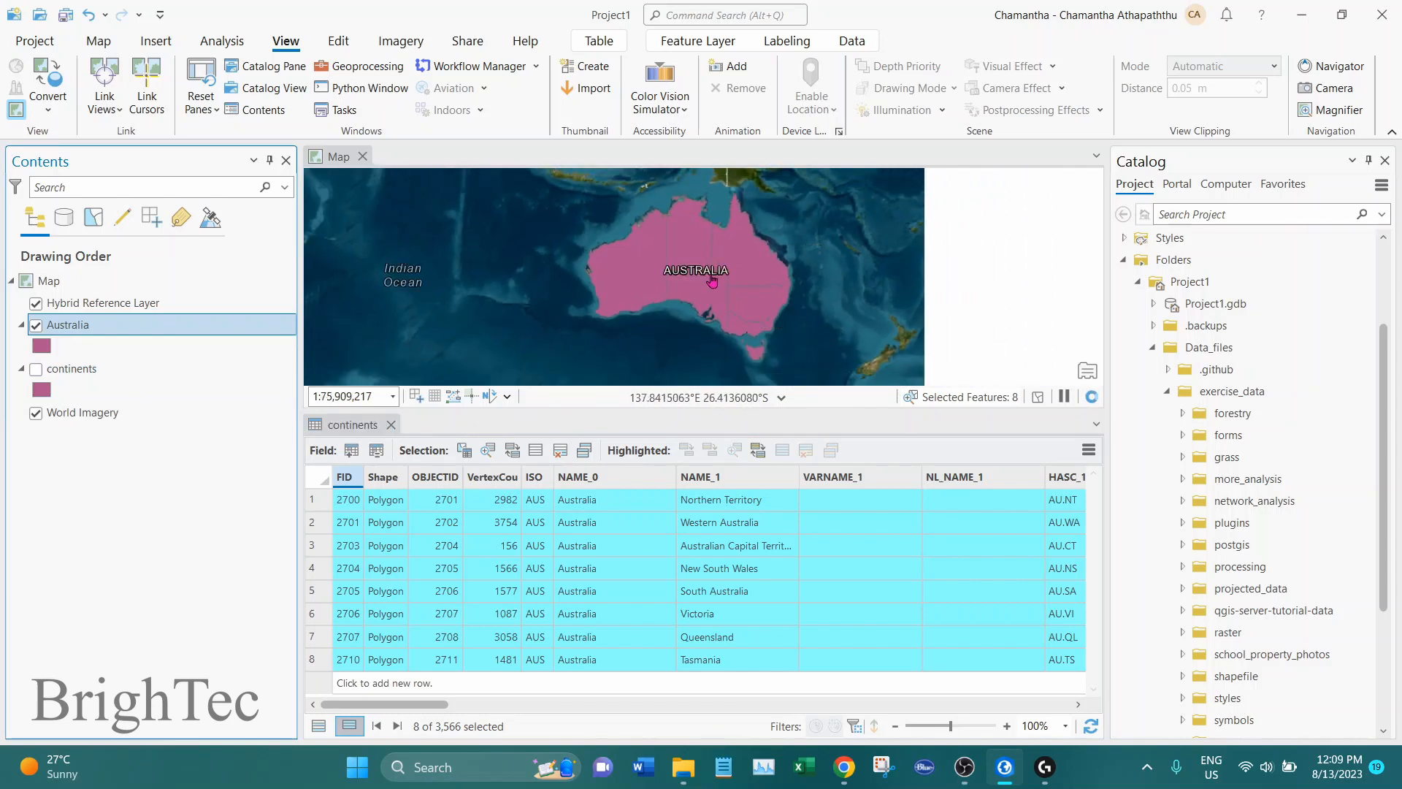
Check the Australia layer's attribute table by selecting the Tasmania record, and close that table
right_click(197, 328)
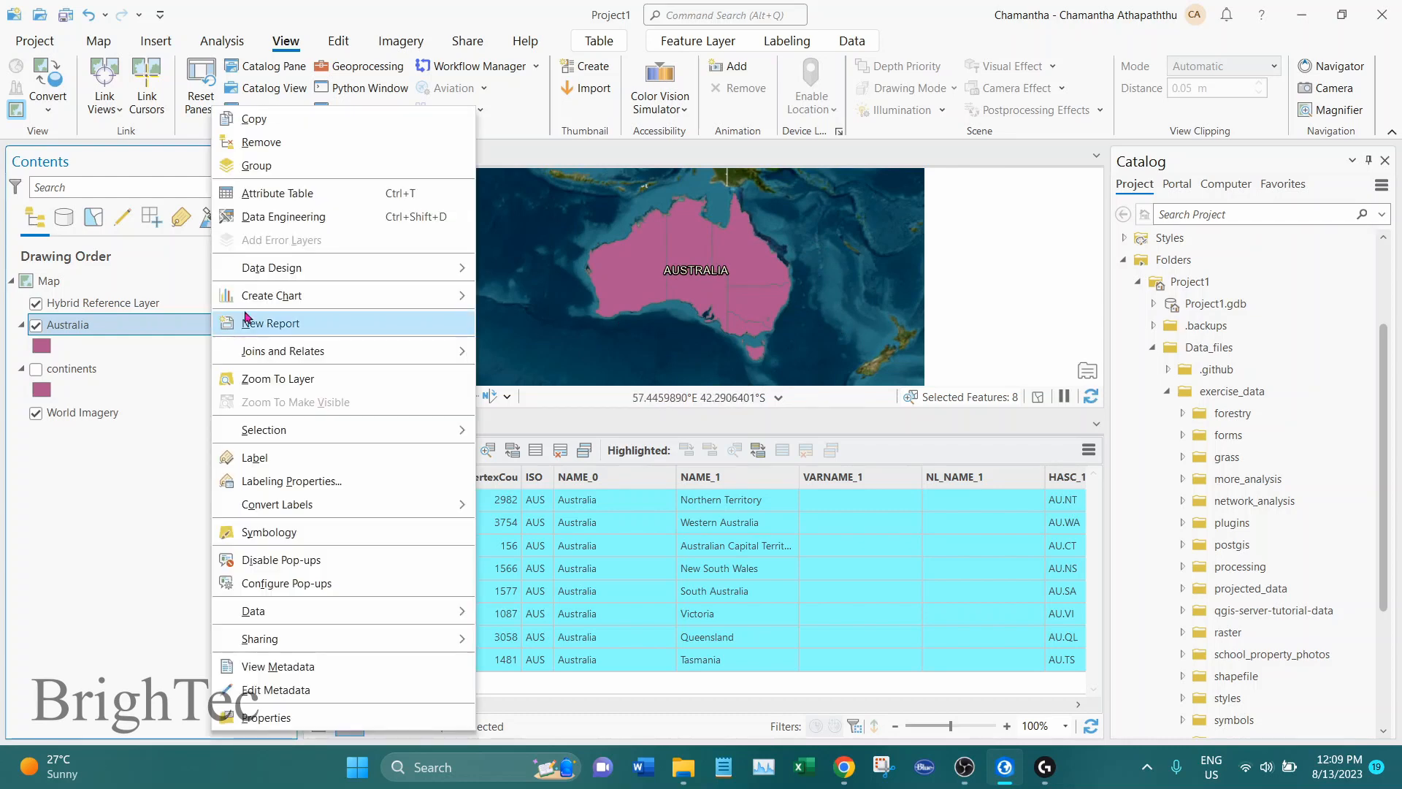
click(276, 193)
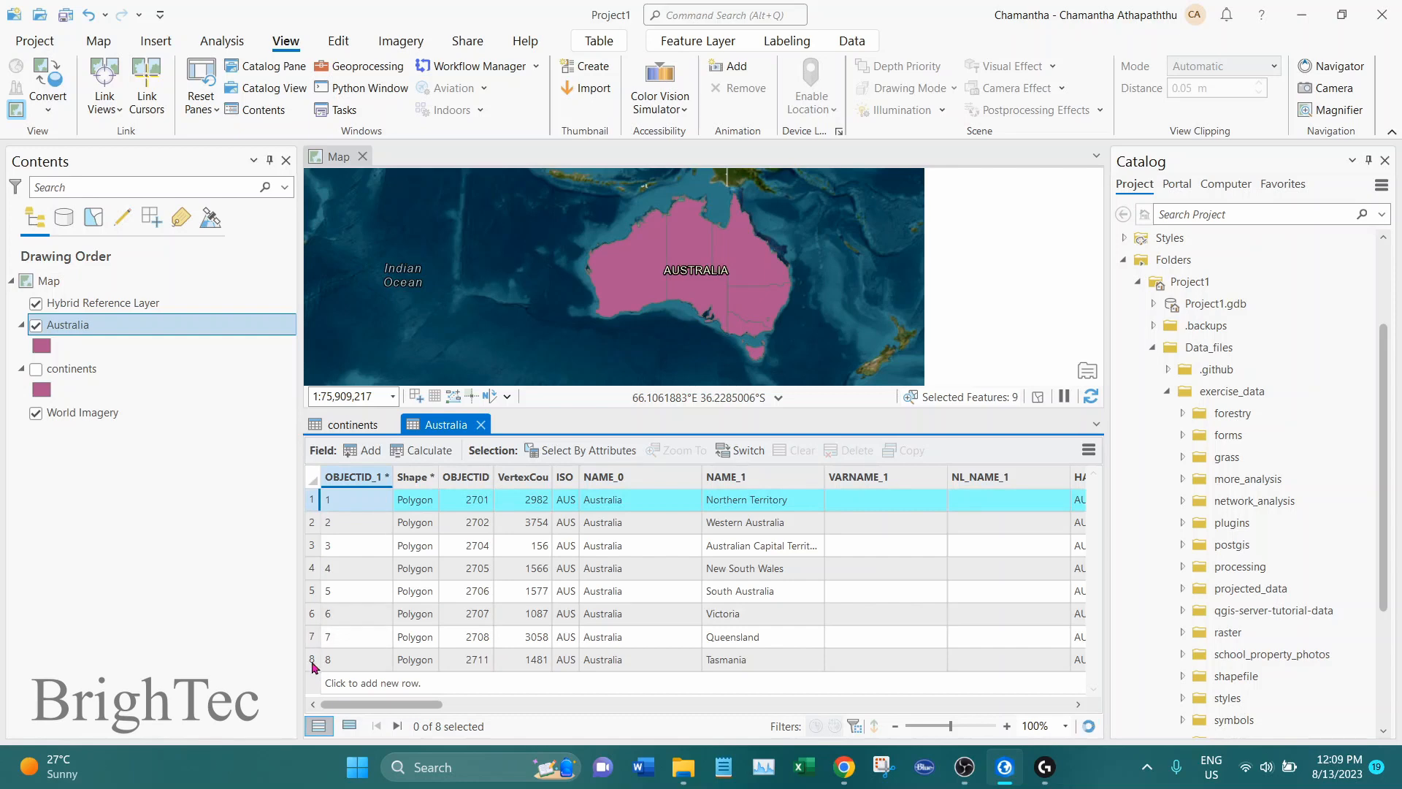
click(318, 660)
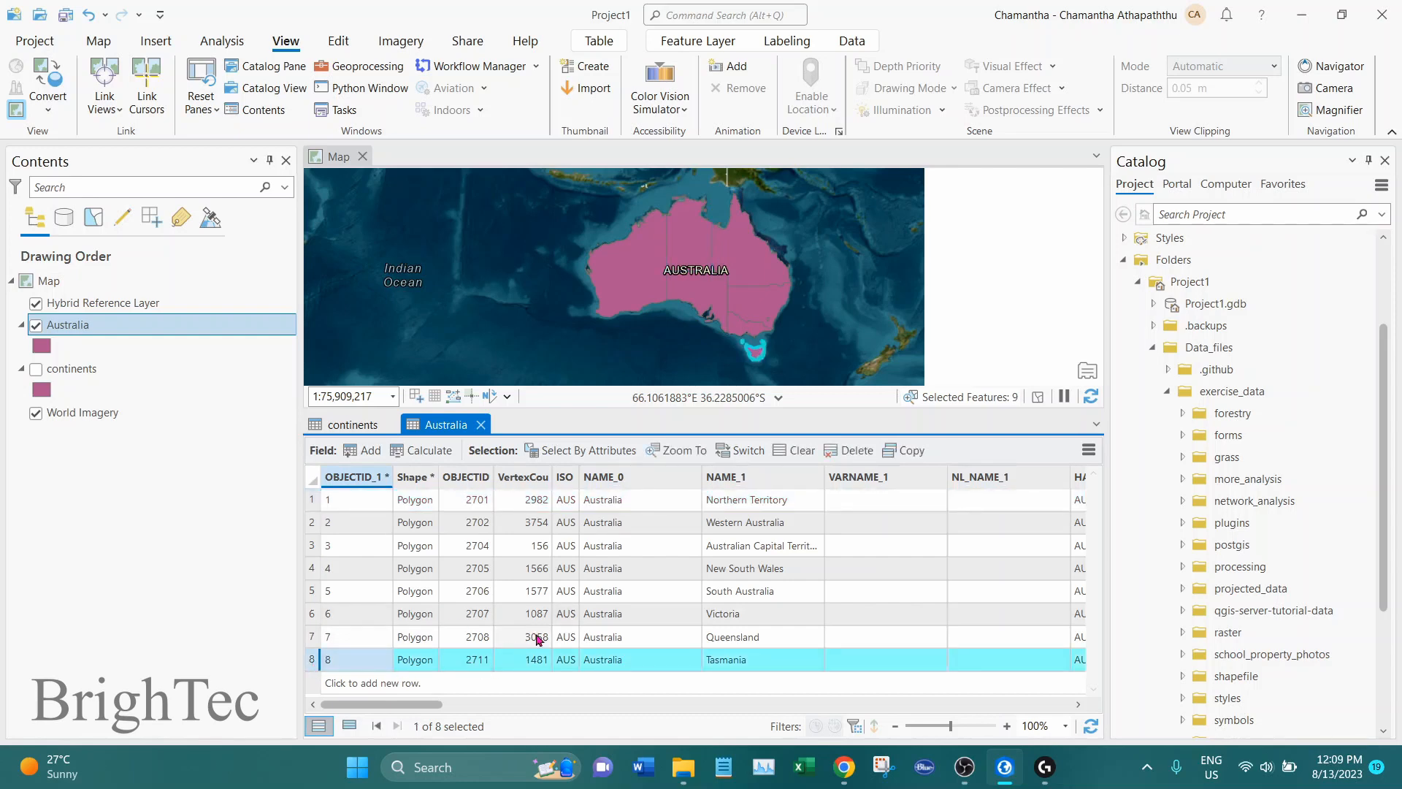
click(480, 427)
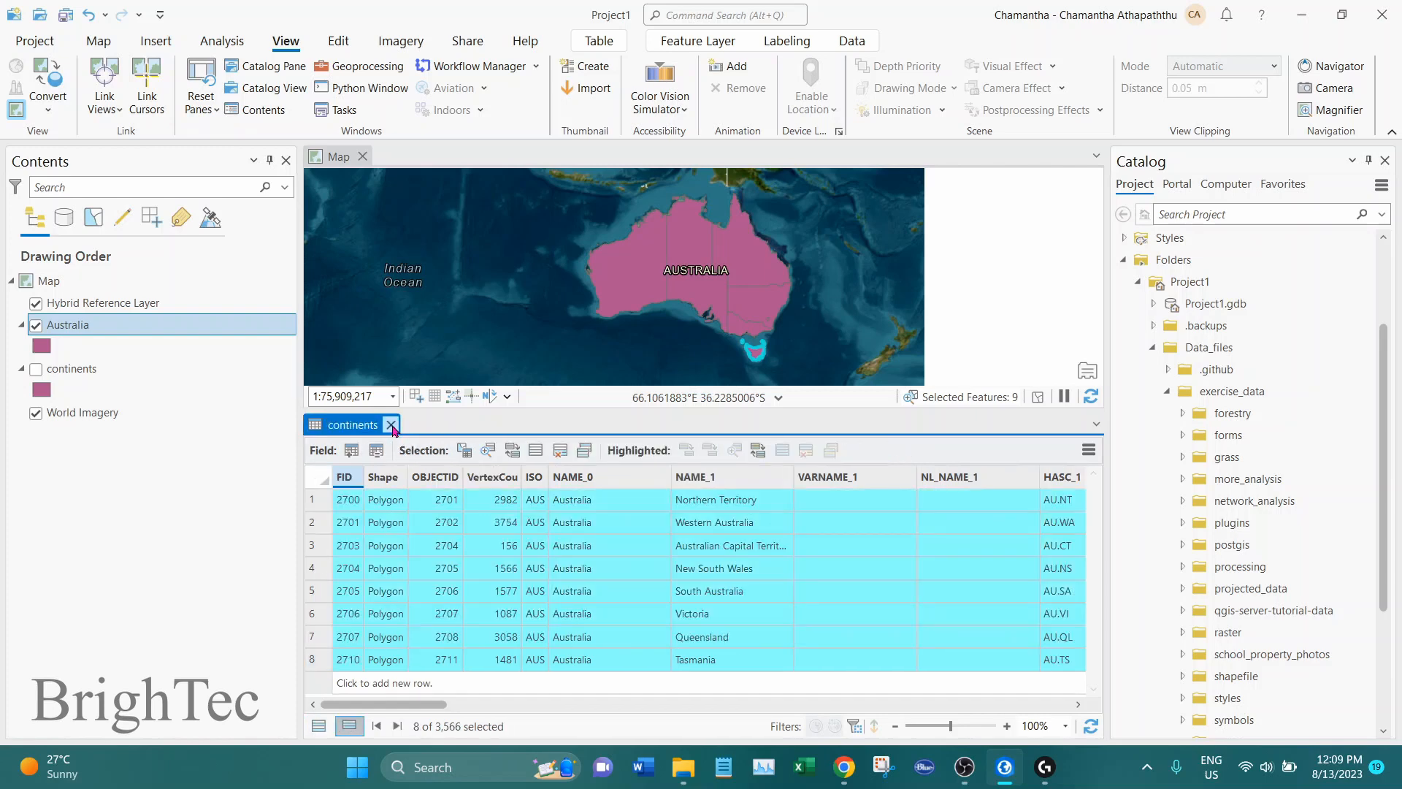
Close the continents attribute table and clear all selected features on the map
click(392, 427)
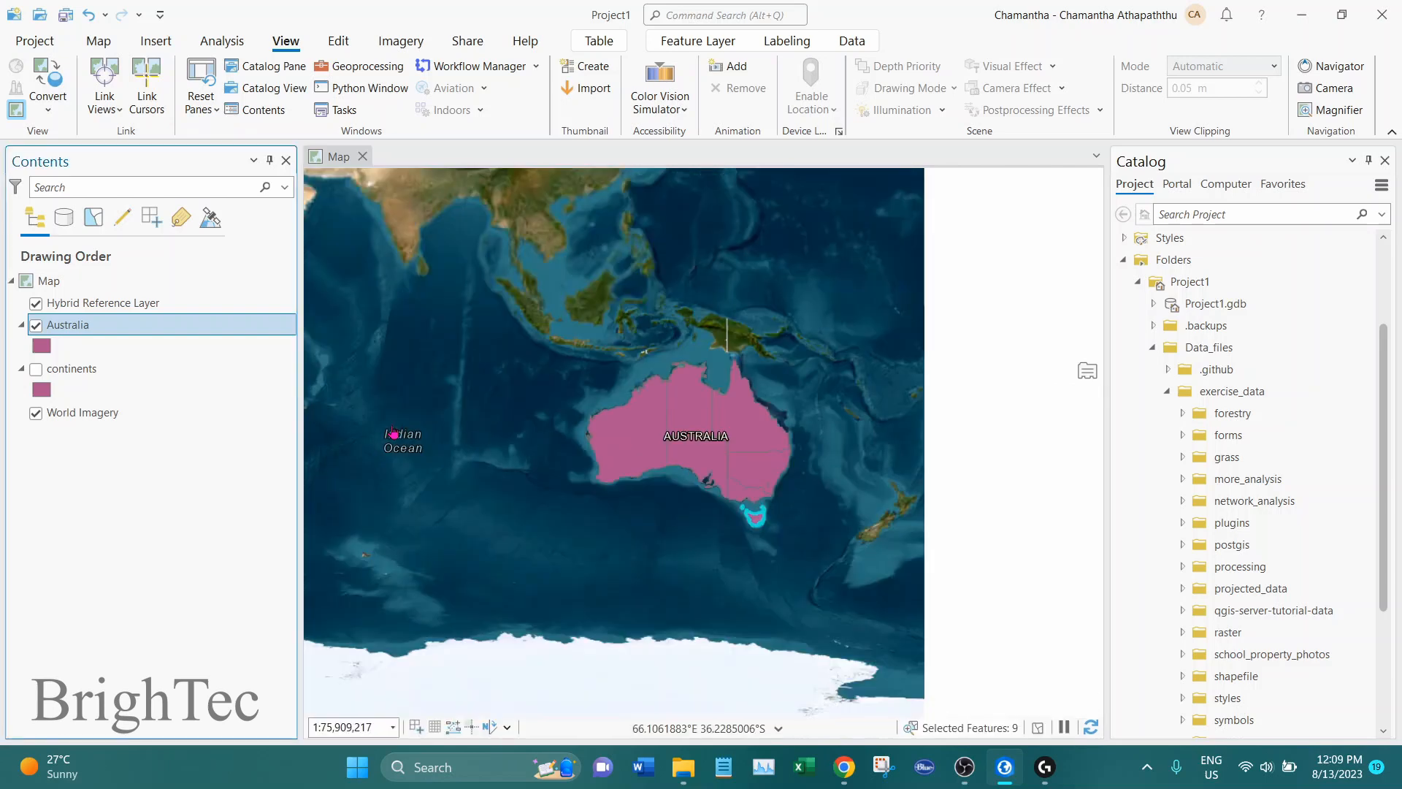
click(101, 41)
click(703, 89)
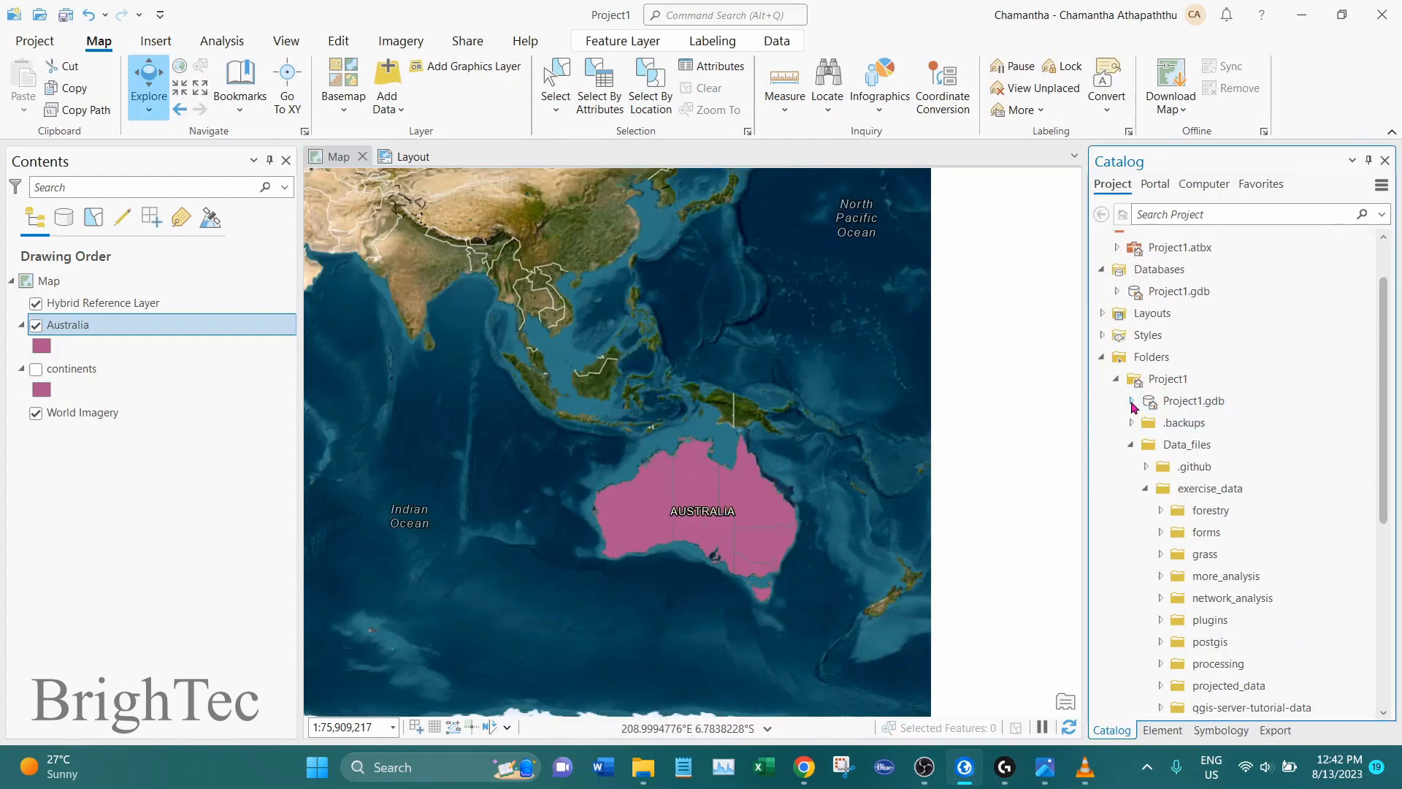
Look inside Project1.gdb in the Project1 folder for the exported Australia feature class and view Australia closer on the map
click(1131, 401)
click(1214, 423)
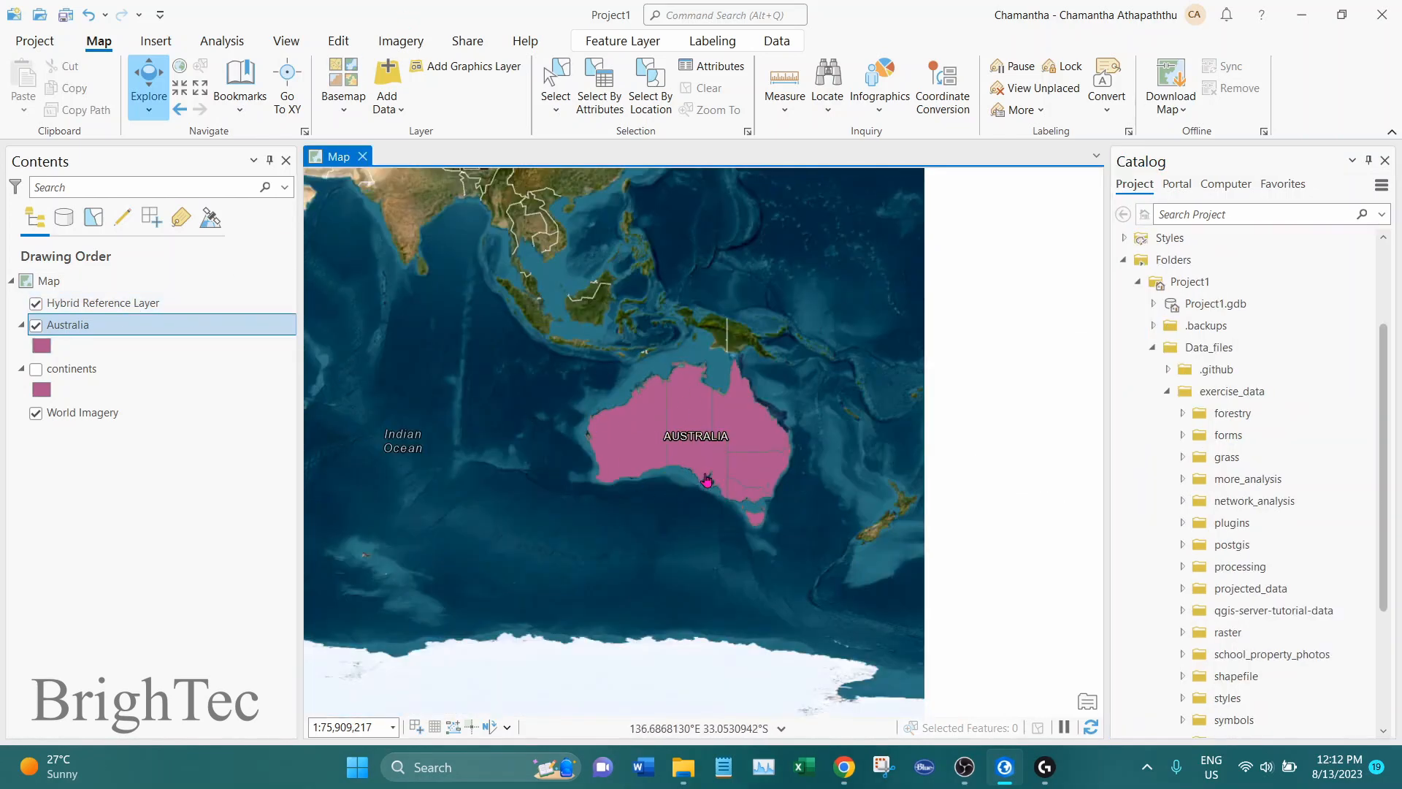
scroll(635, 365, up, 2)
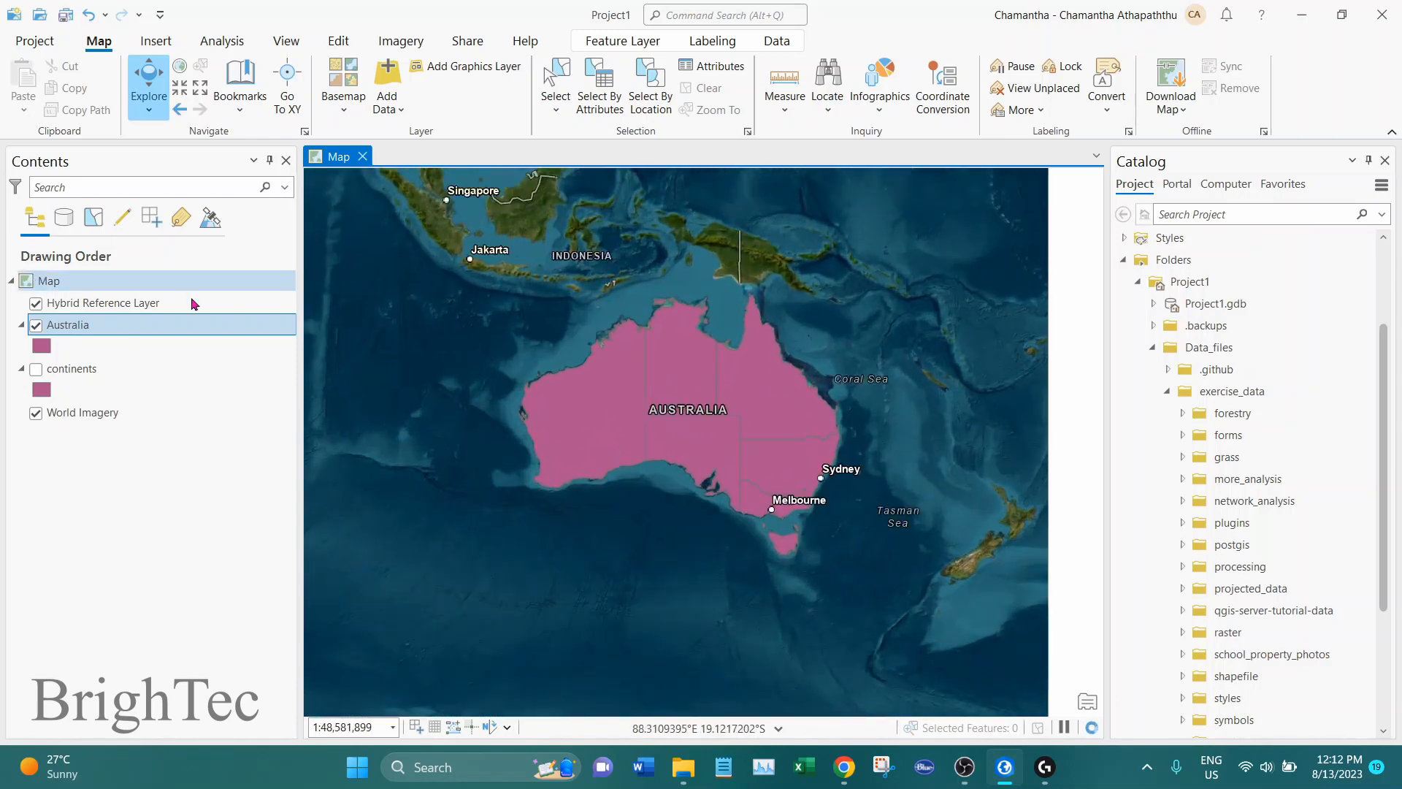
Open the symbology settings of the Australia layer and make their pane slightly wider
click(92, 330)
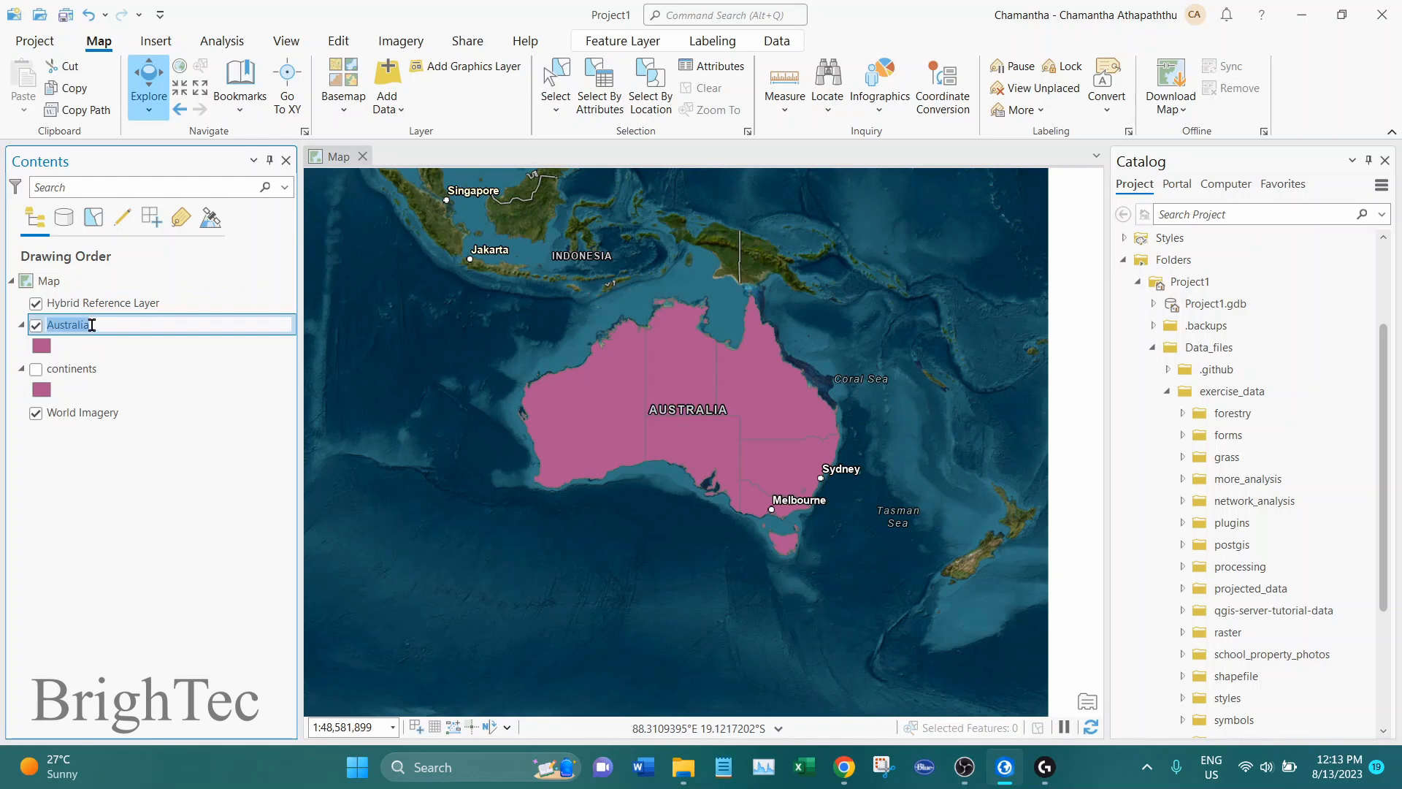
click(140, 351)
click(137, 328)
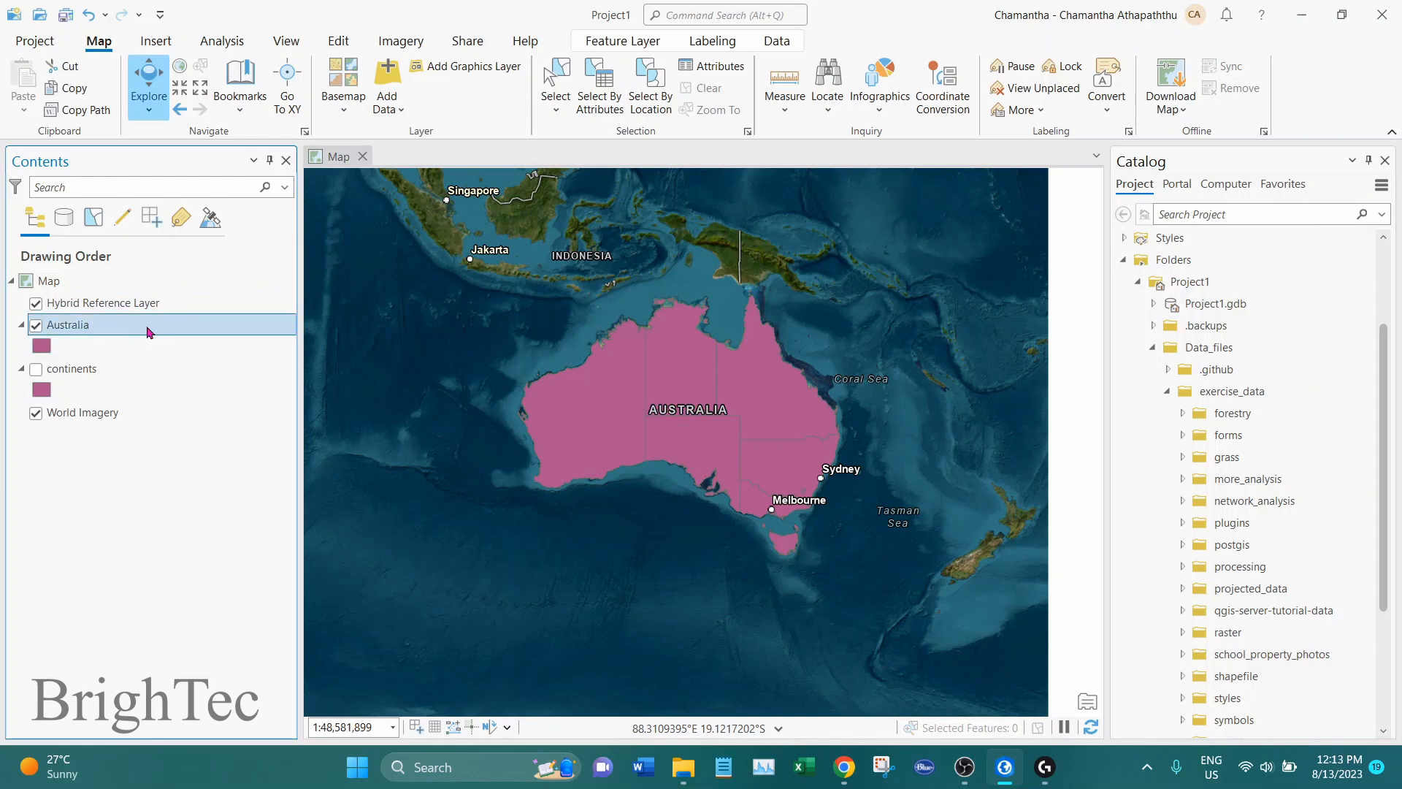
right_click(148, 332)
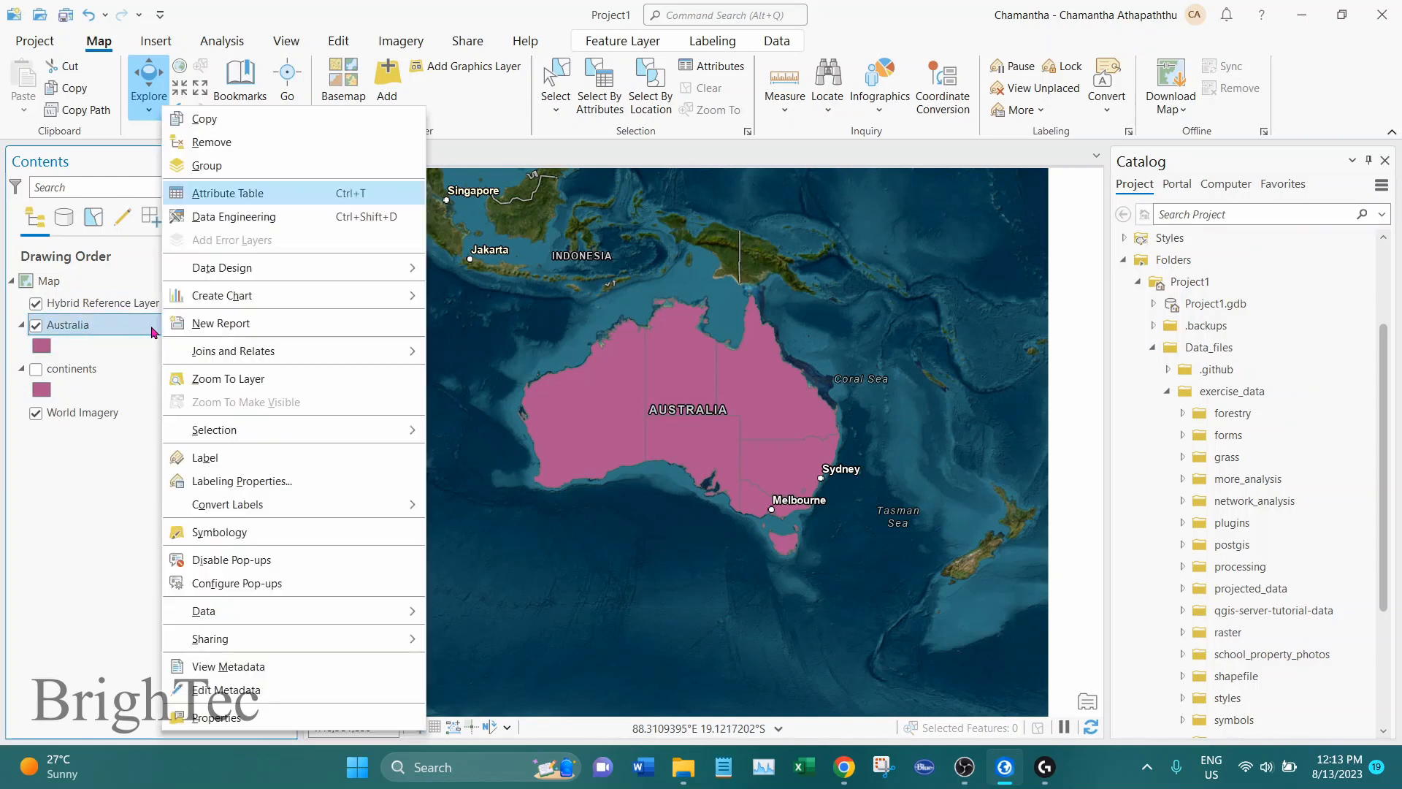
click(225, 535)
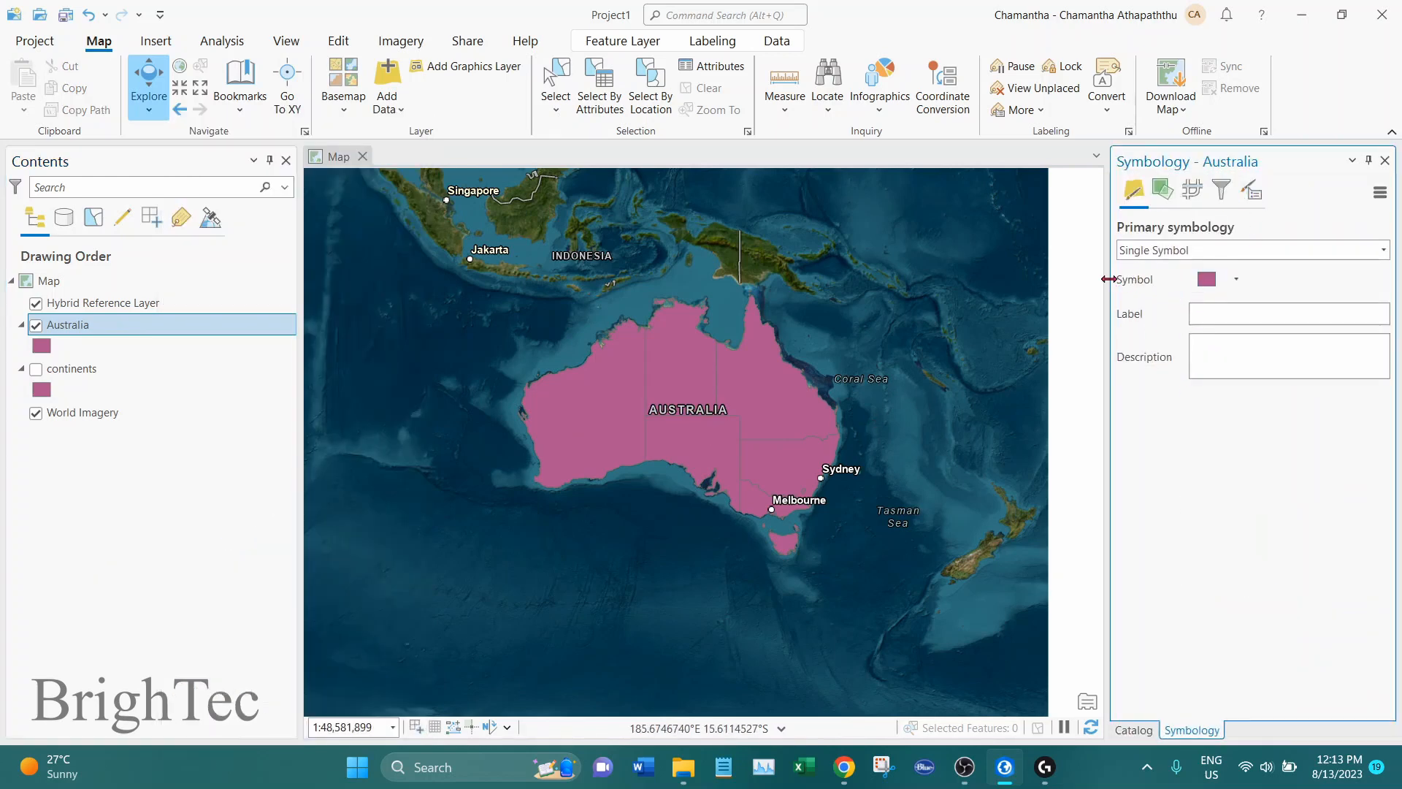
drag(1108, 278, 1086, 279)
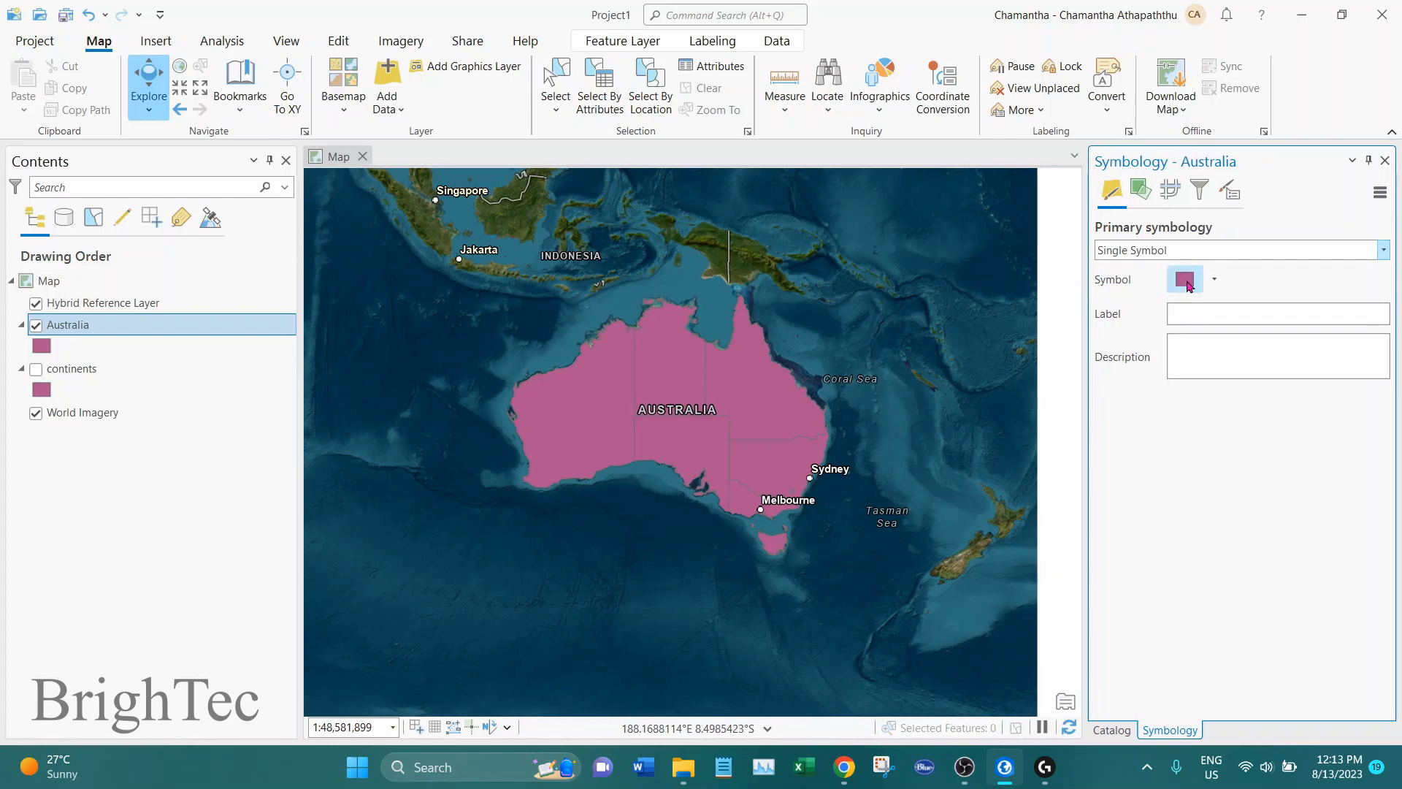
Apply the thick black outline gallery symbol to the Australia layer and change its outline color to a pale olive yellow
click(1186, 281)
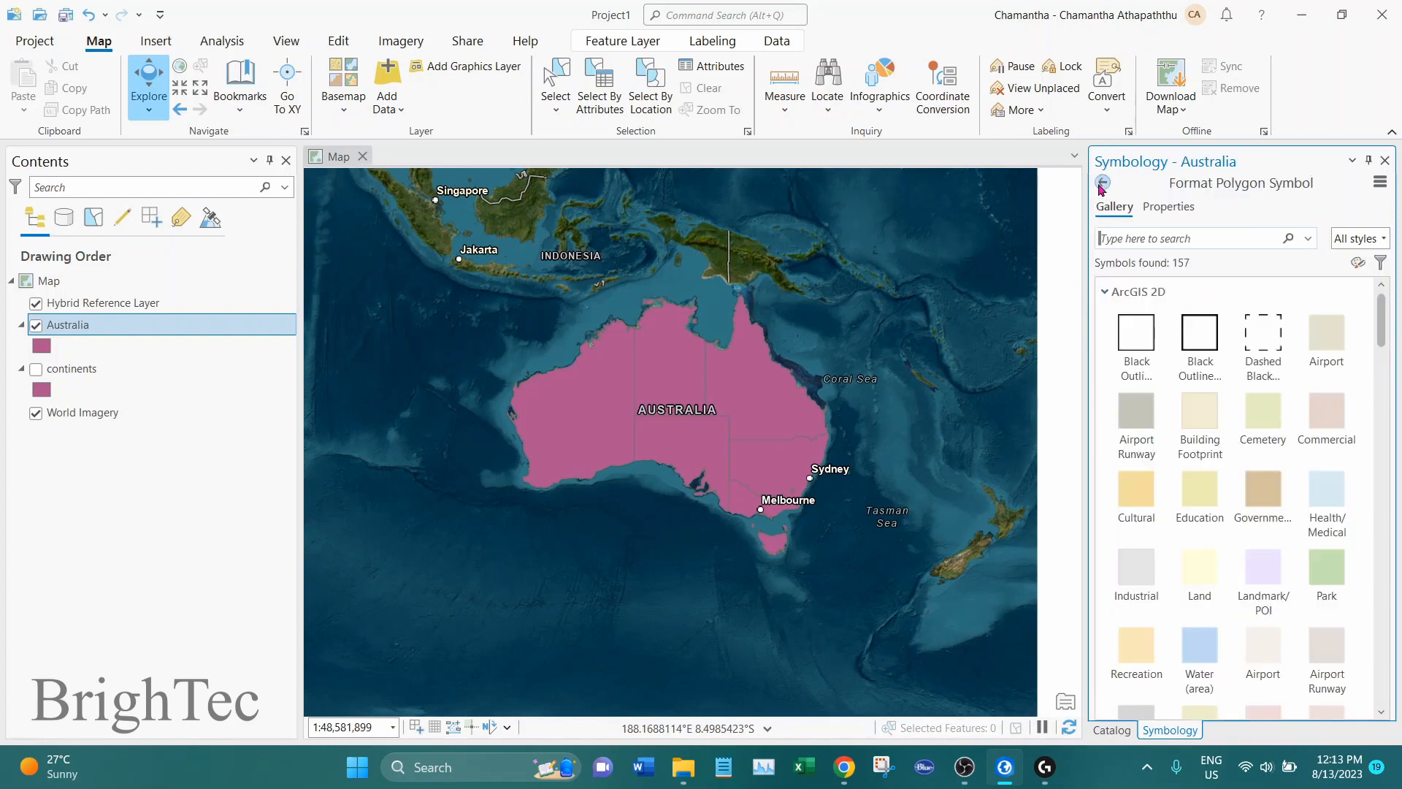
click(1202, 343)
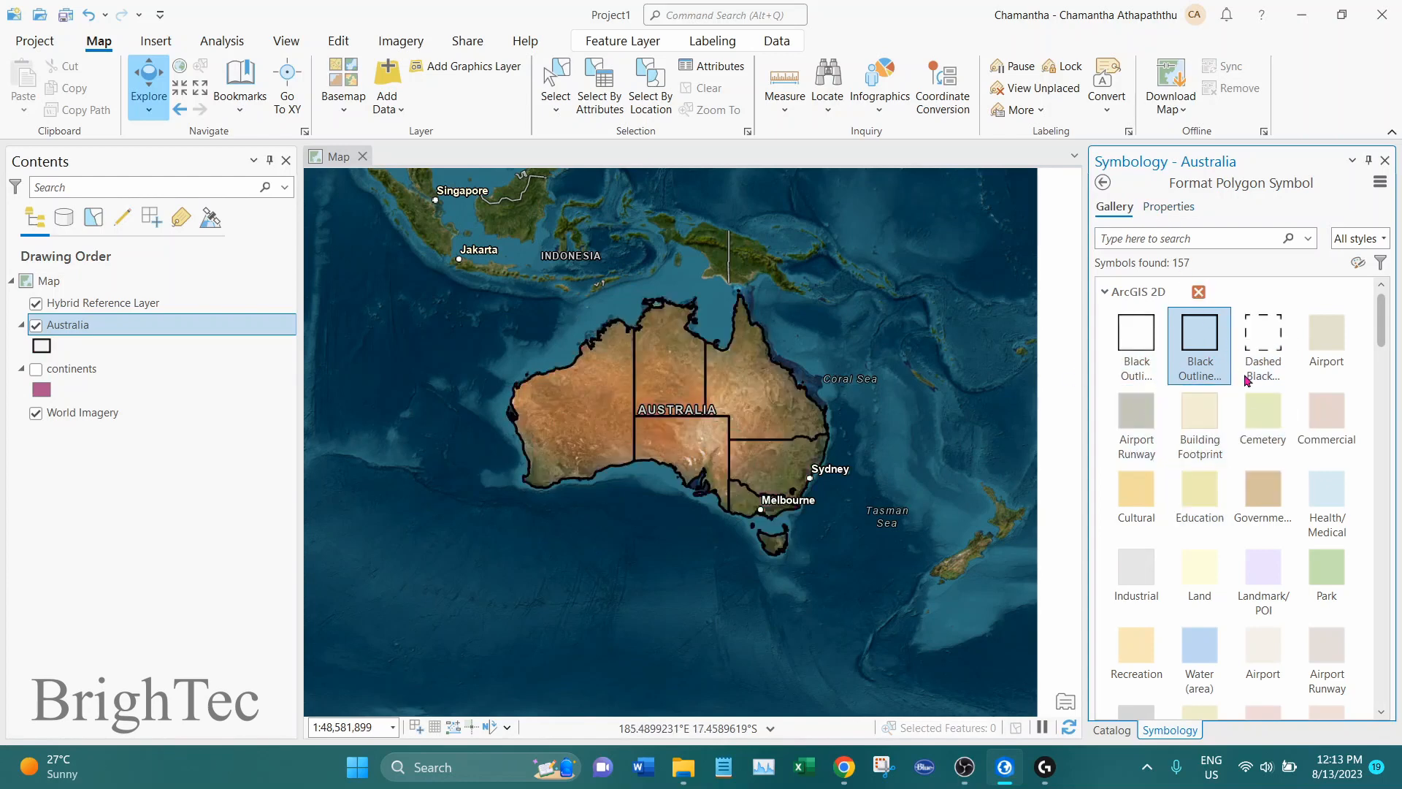
click(1167, 208)
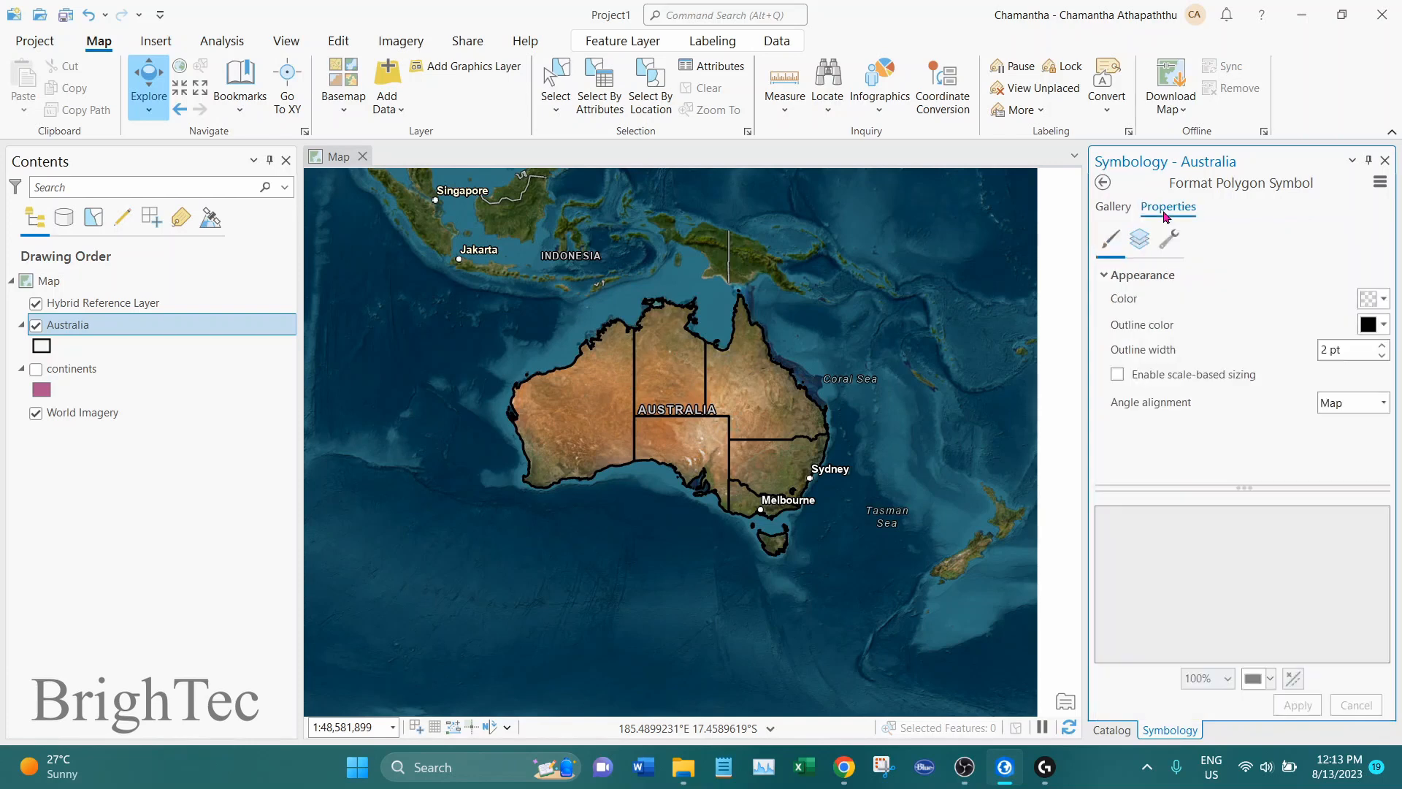
click(1380, 328)
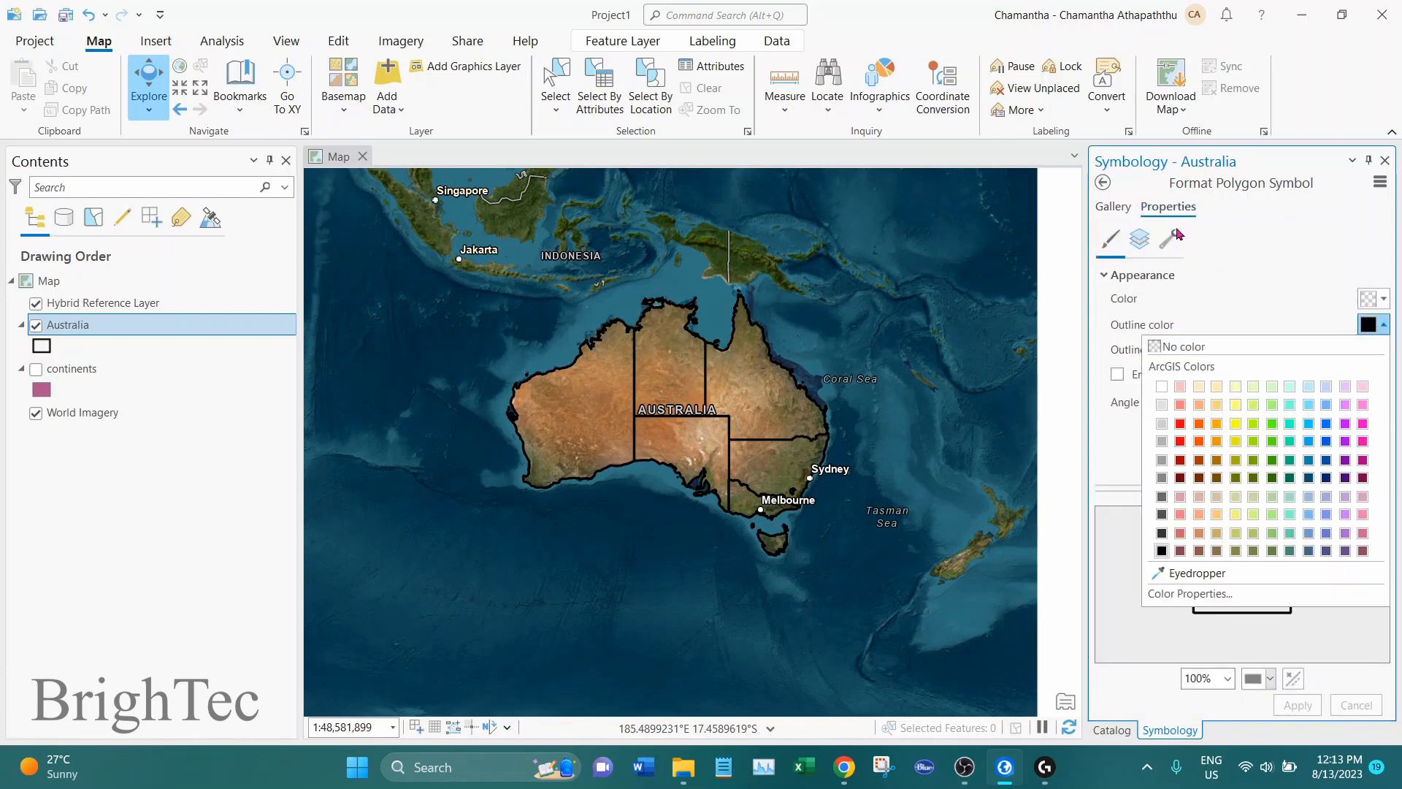
click(1236, 496)
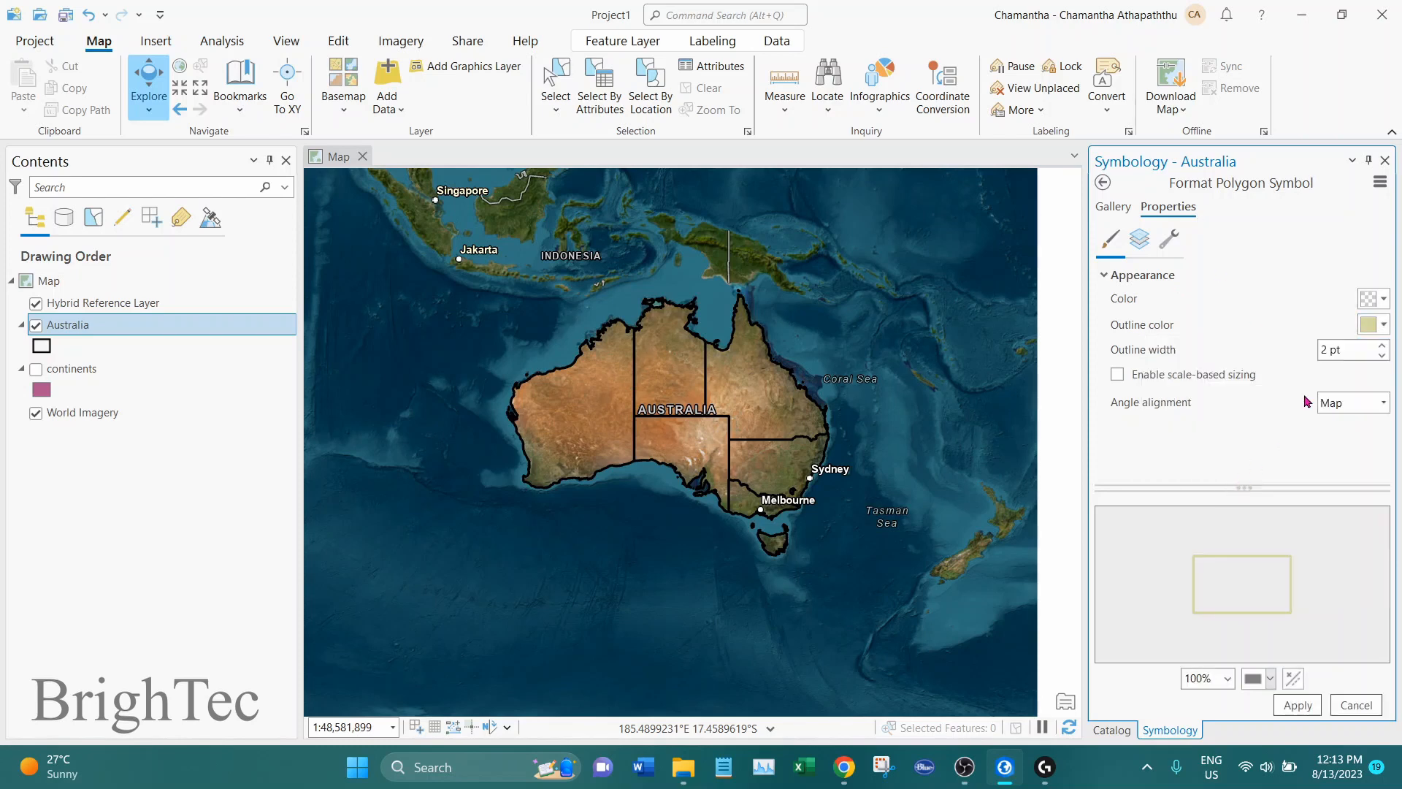
click(1299, 706)
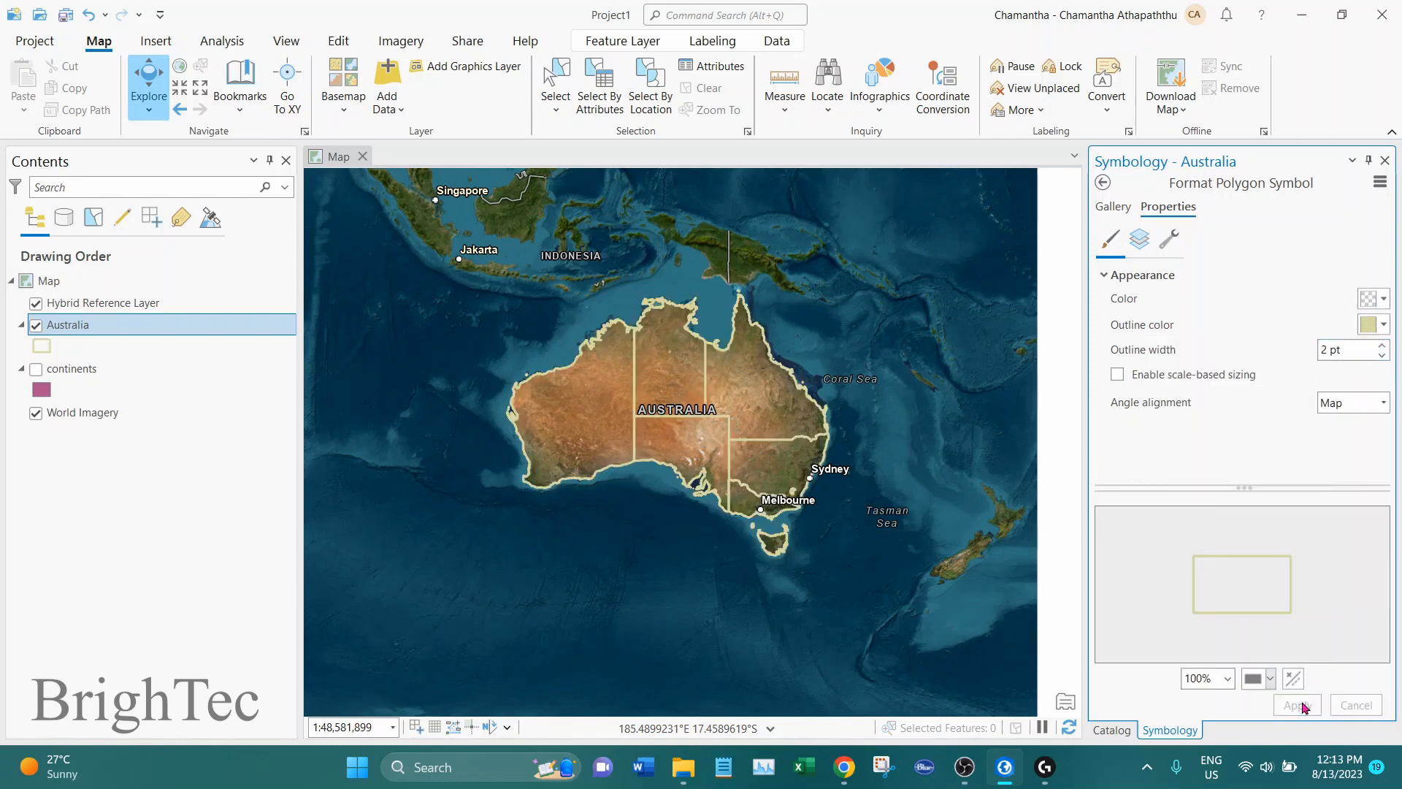
Fill the Australia layer's polygon symbol with bright orange and apply the change
click(1383, 298)
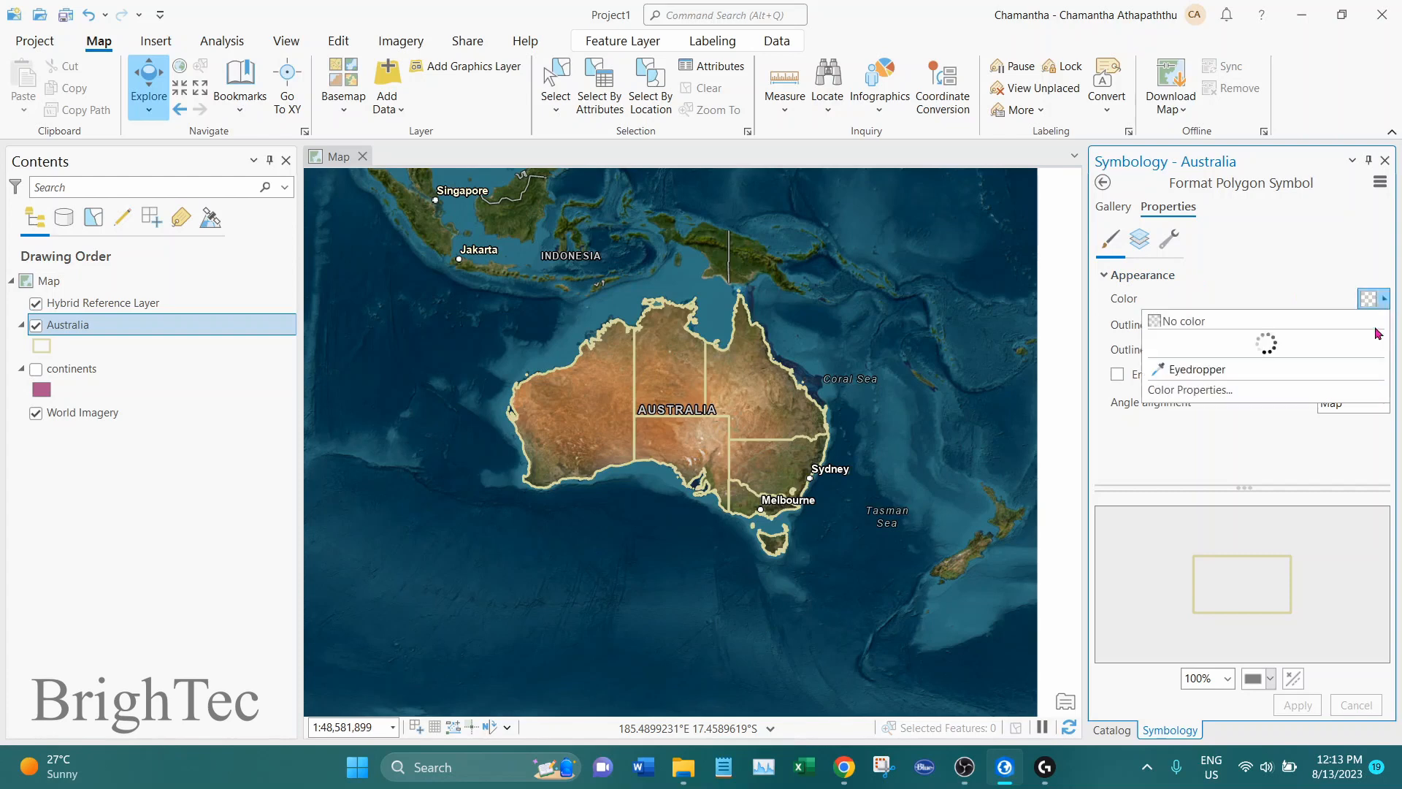
click(1200, 398)
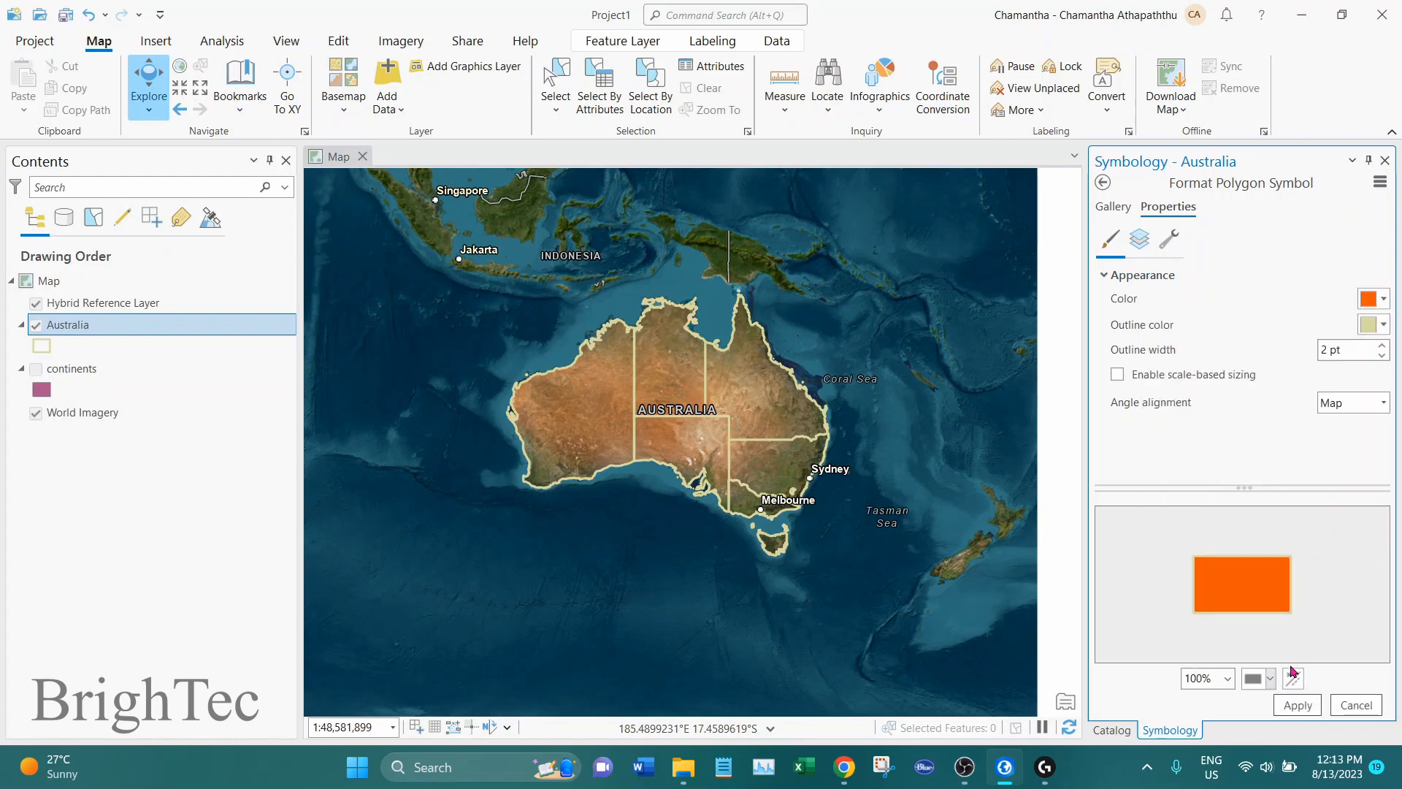
click(1295, 704)
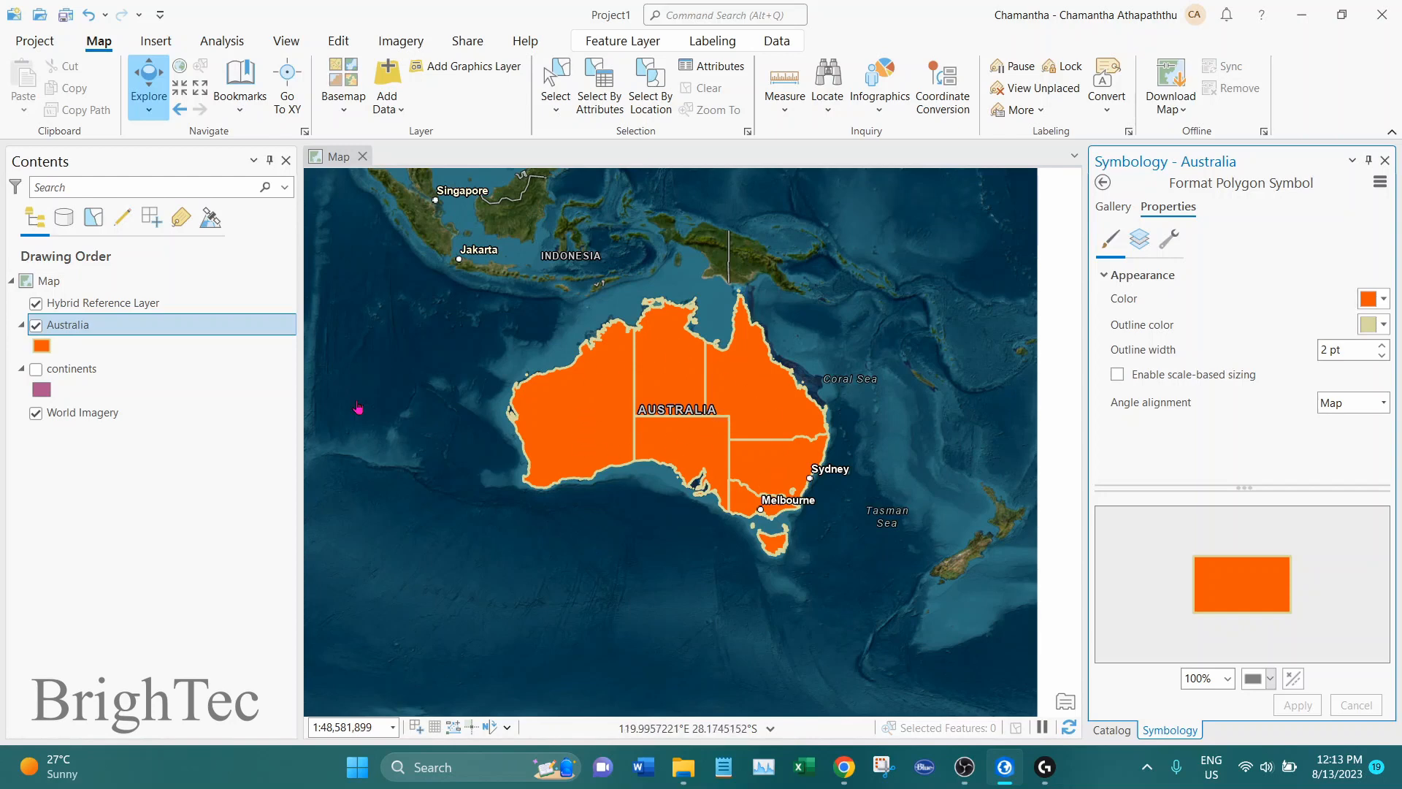
Examine the NAME_1 field and the Western Australia and Australian Capital Territory records in the Australia attribute table
right_click(113, 328)
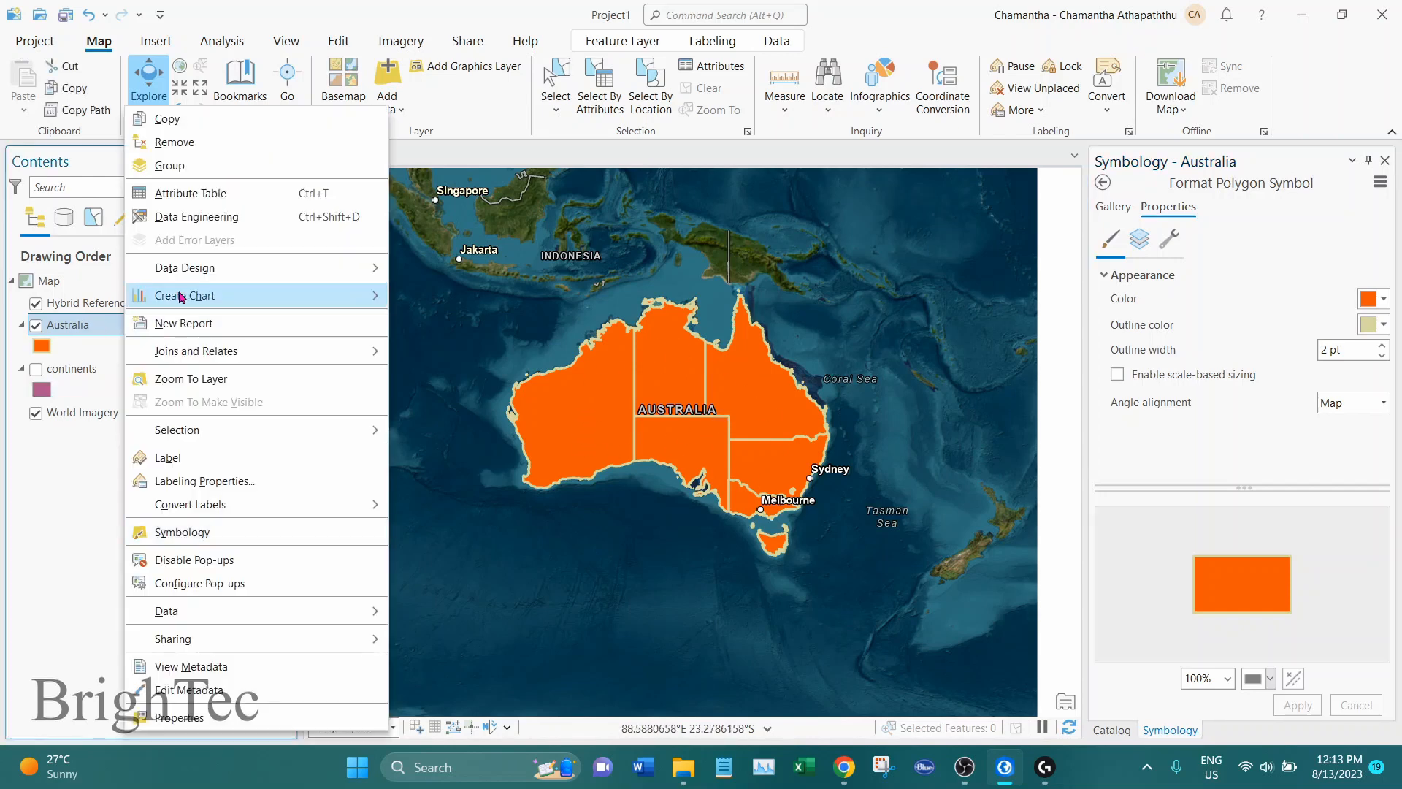
click(190, 195)
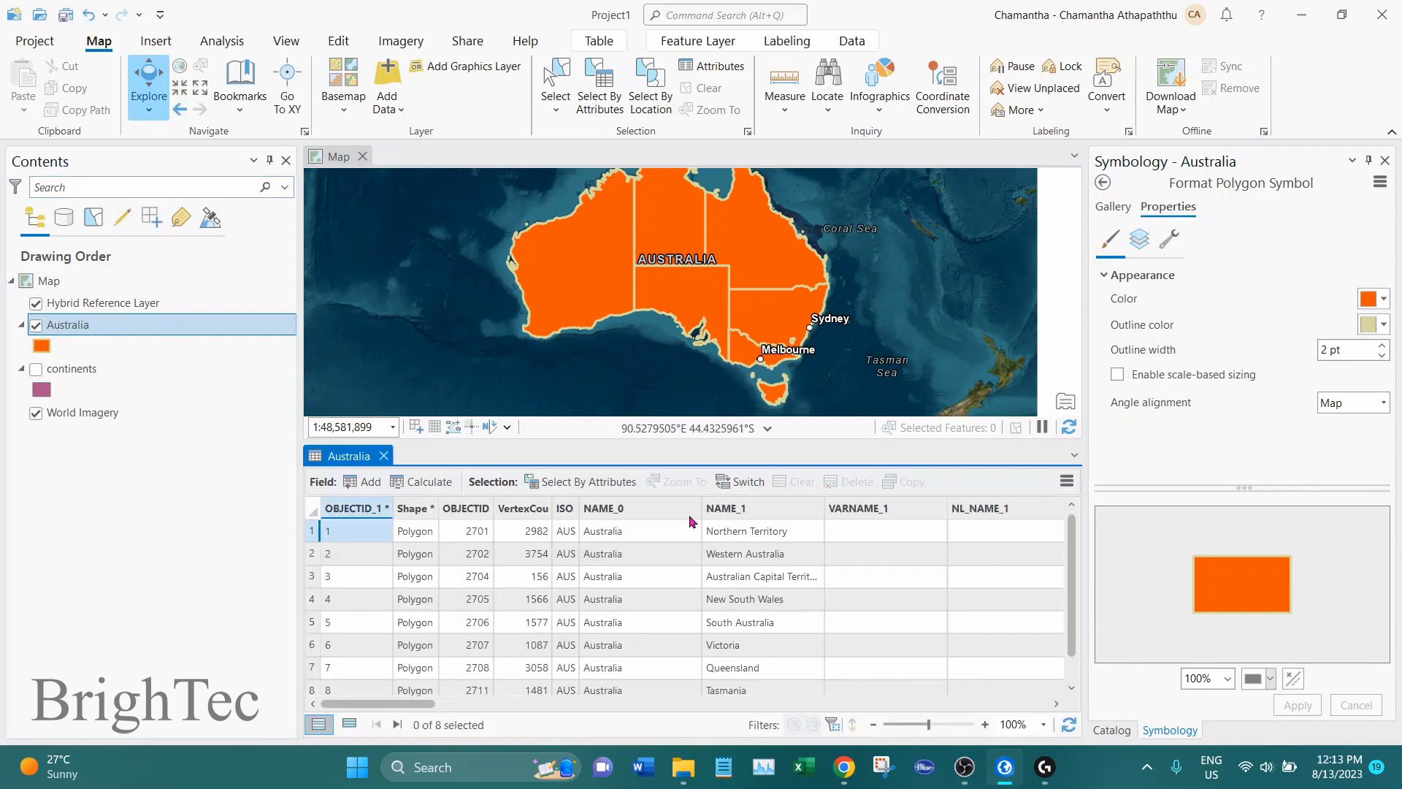
click(736, 509)
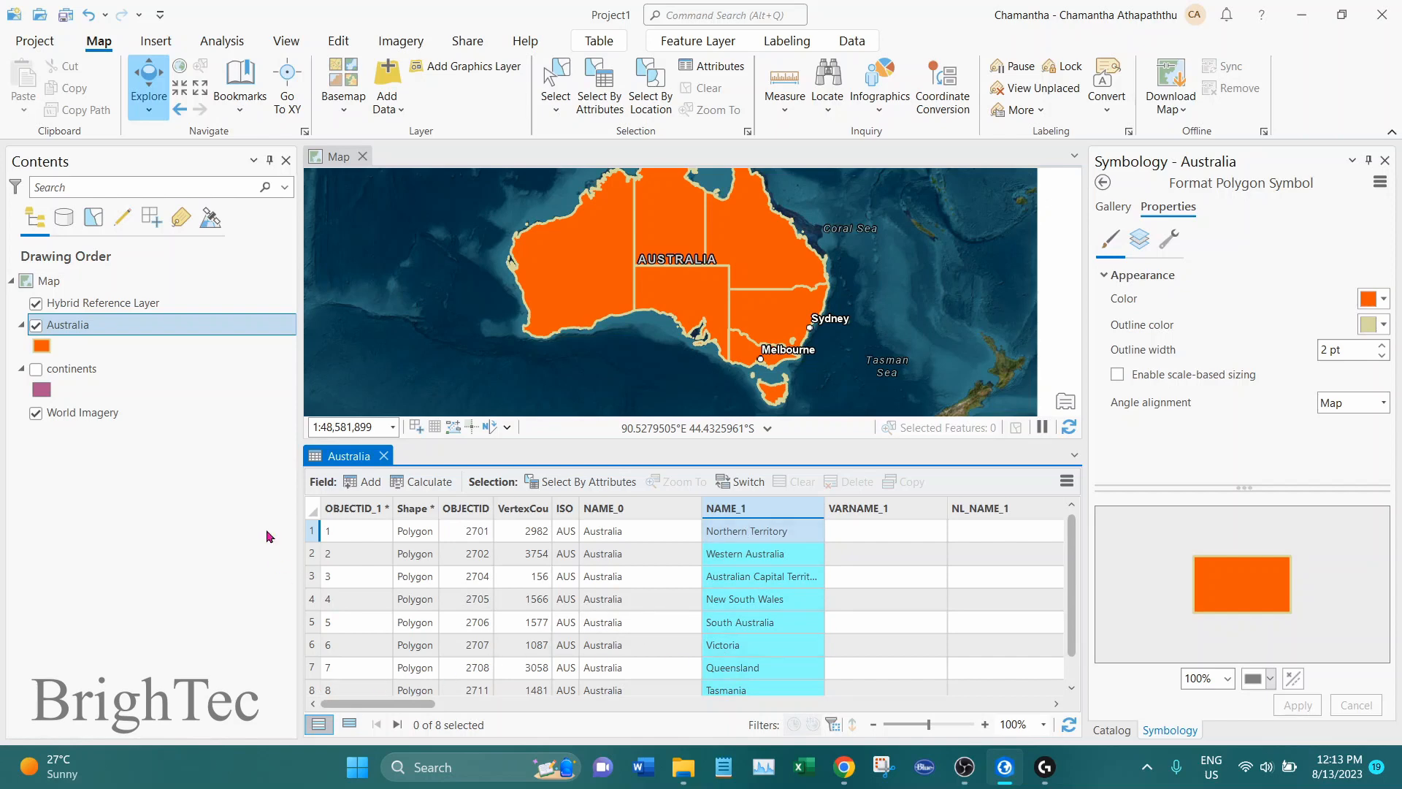
click(312, 555)
click(312, 576)
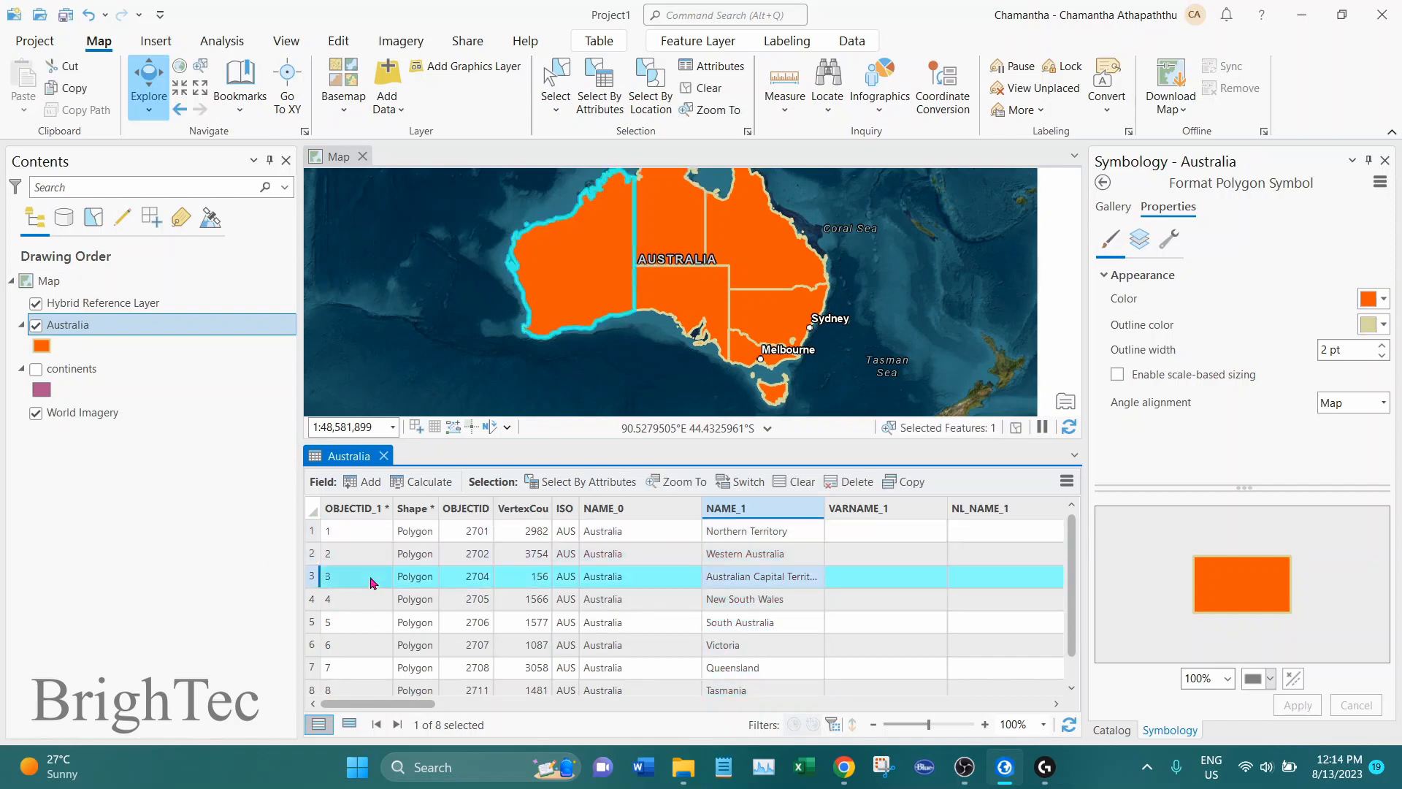
click(743, 514)
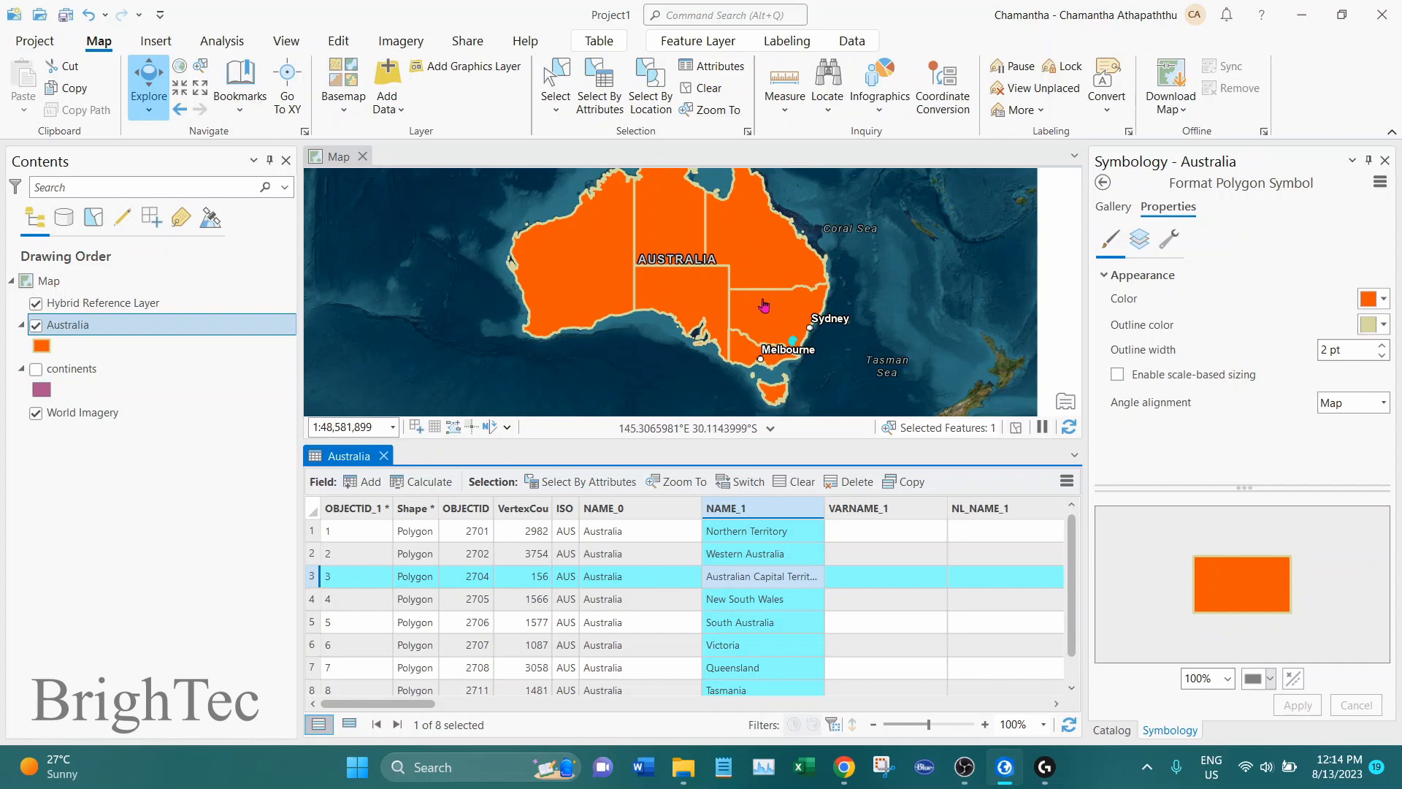
Symbolize the Australia layer with Unique Values based on the NAME_1 field
click(1104, 182)
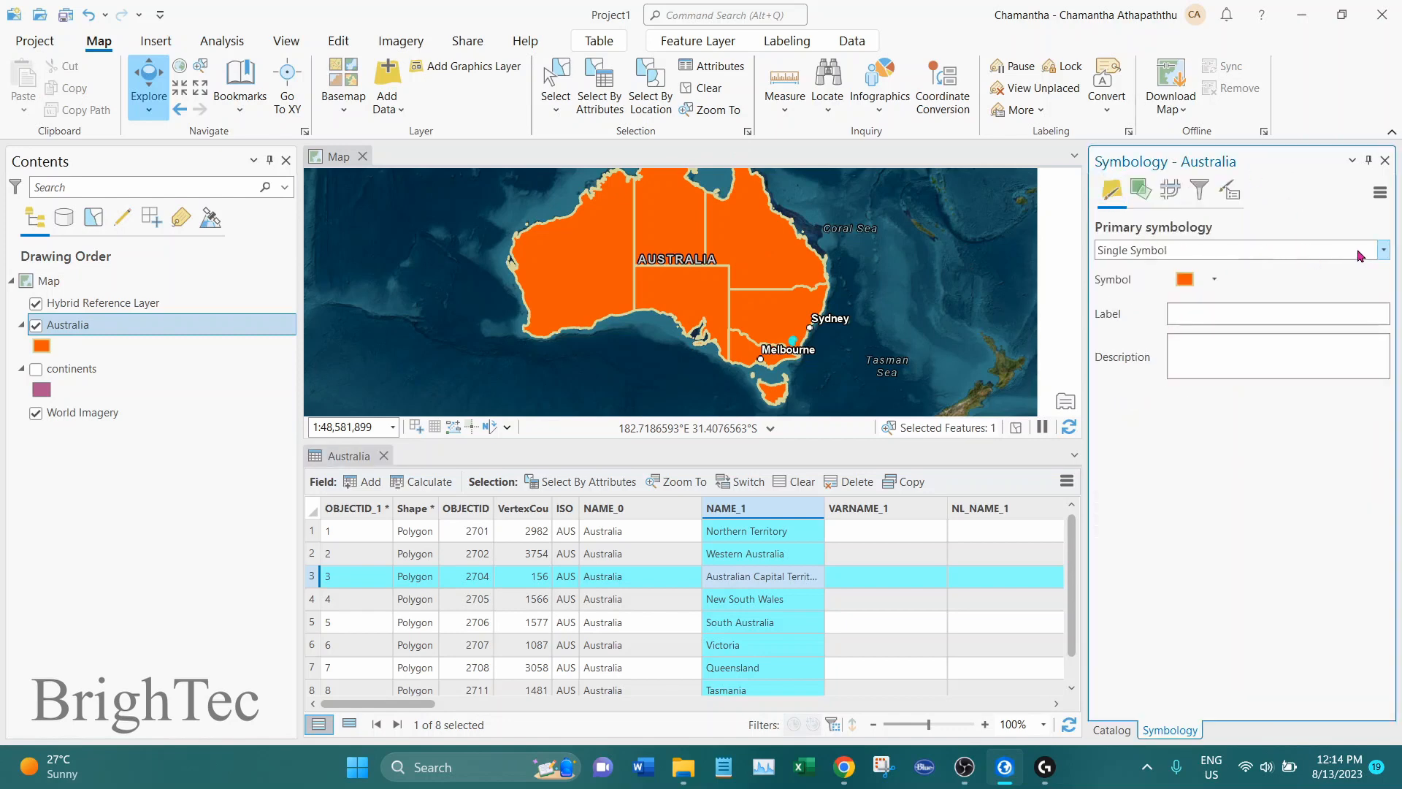
click(1384, 251)
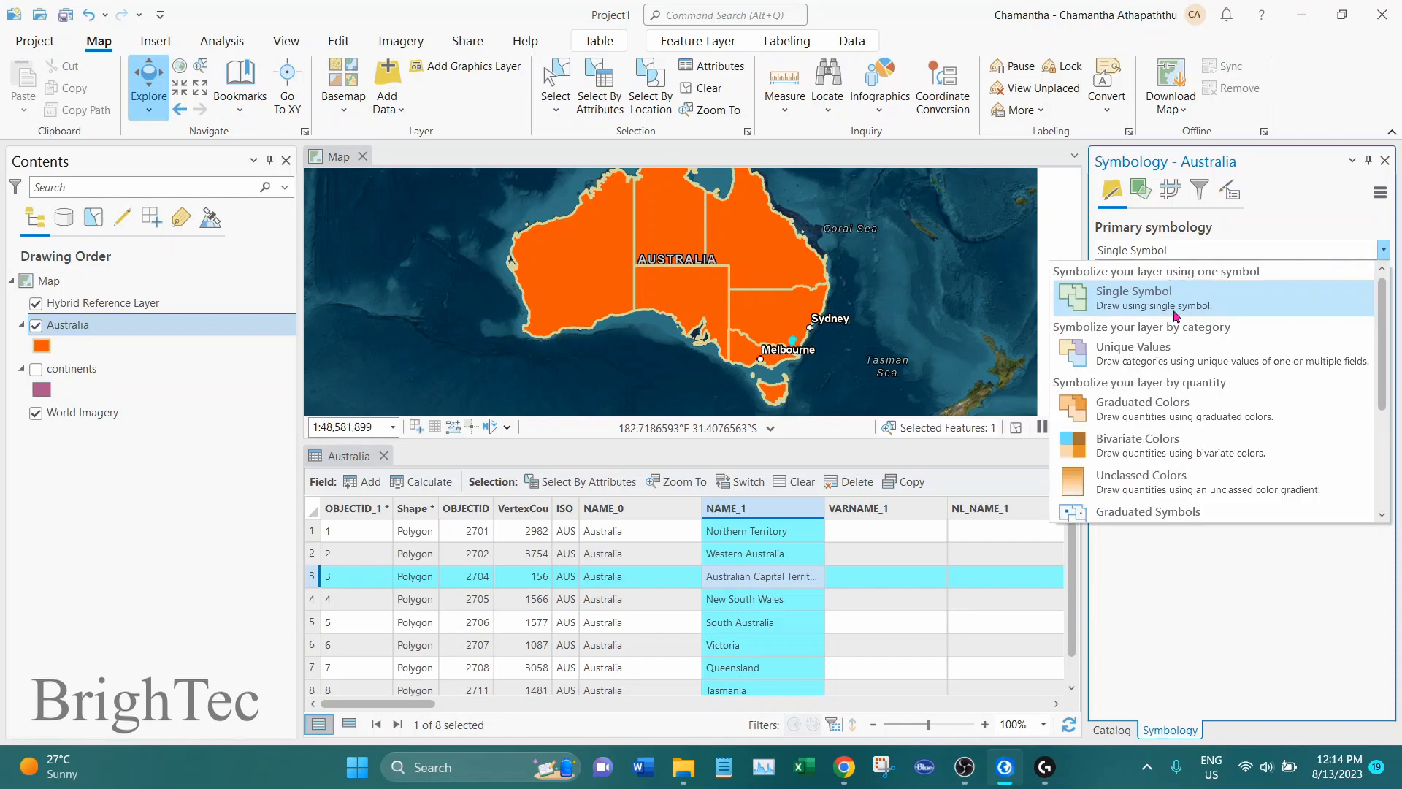
click(1166, 357)
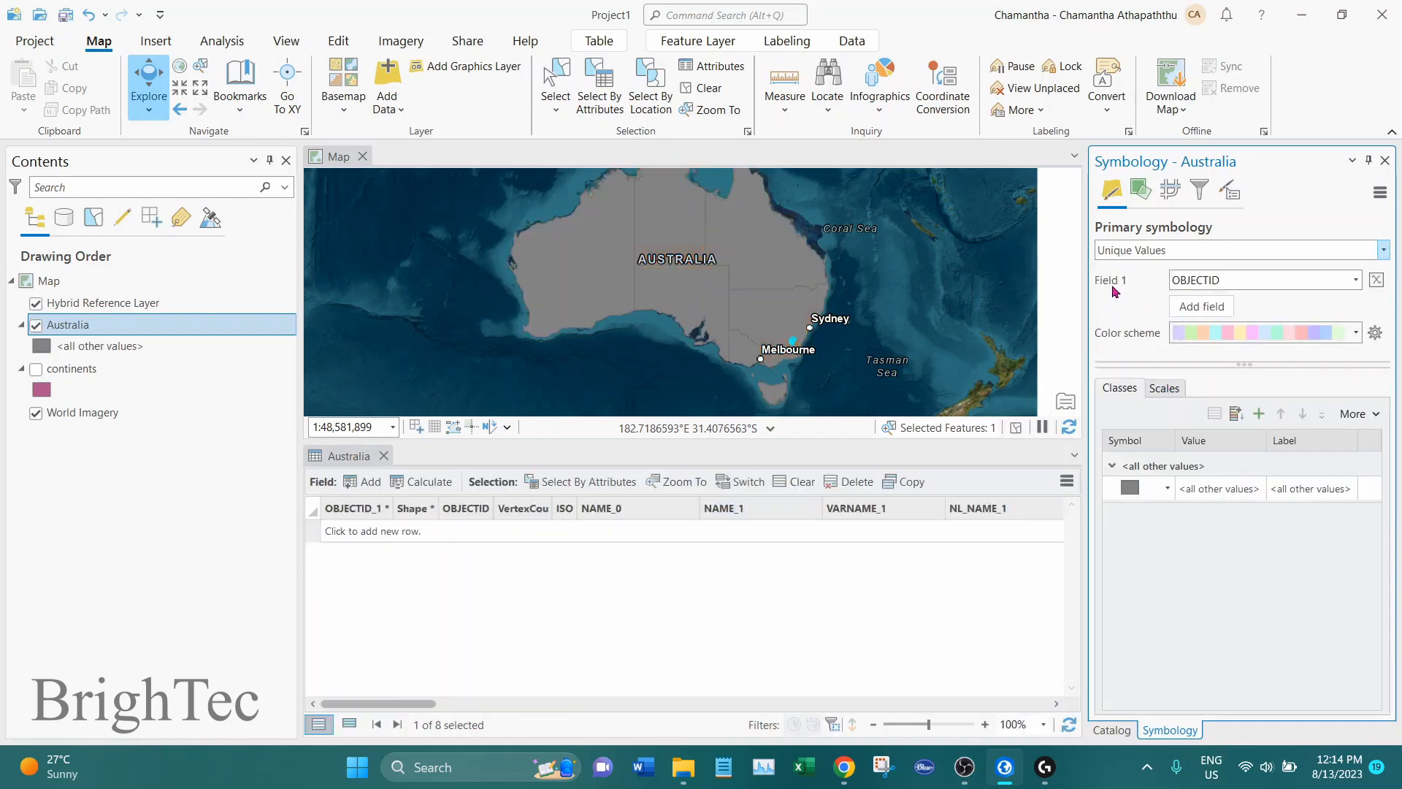
click(1356, 281)
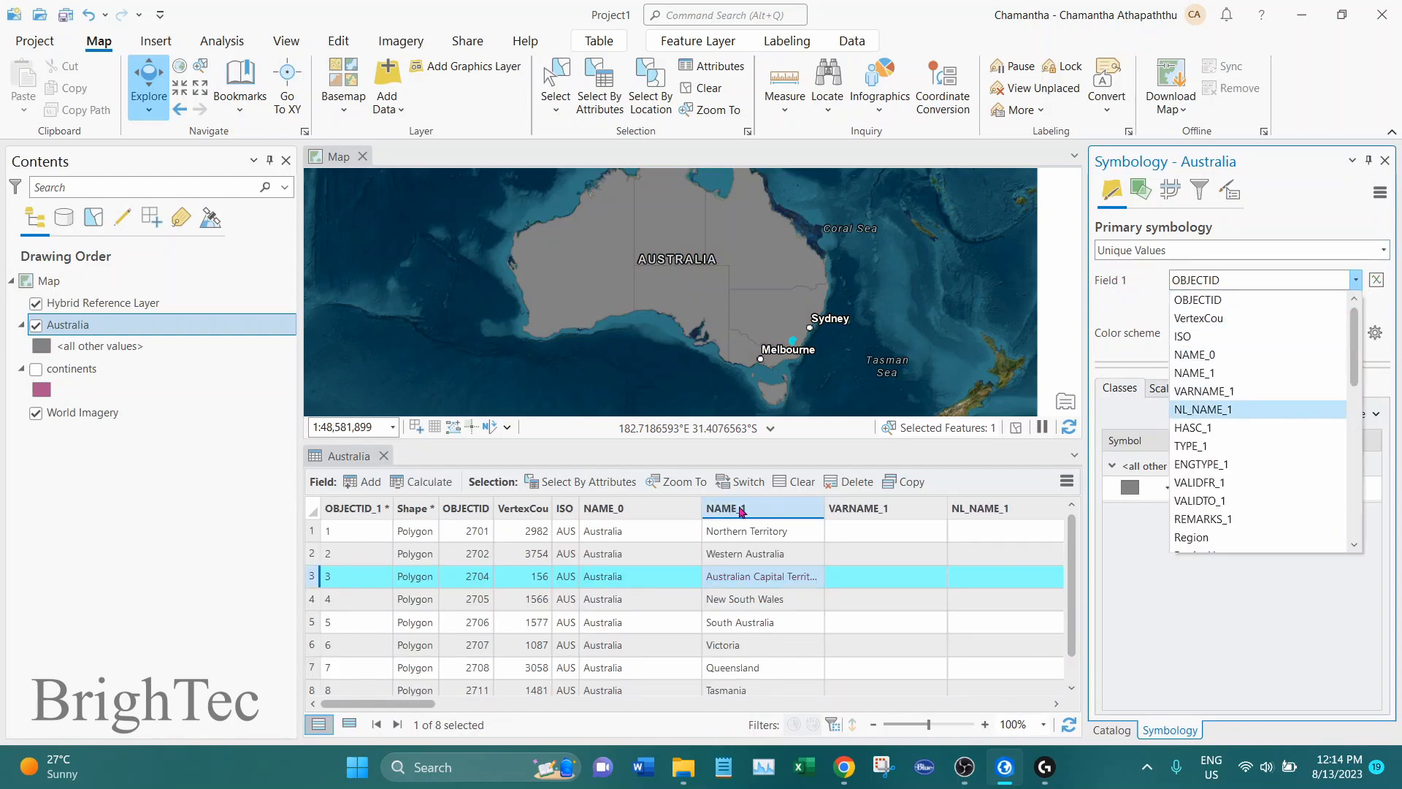
click(1207, 373)
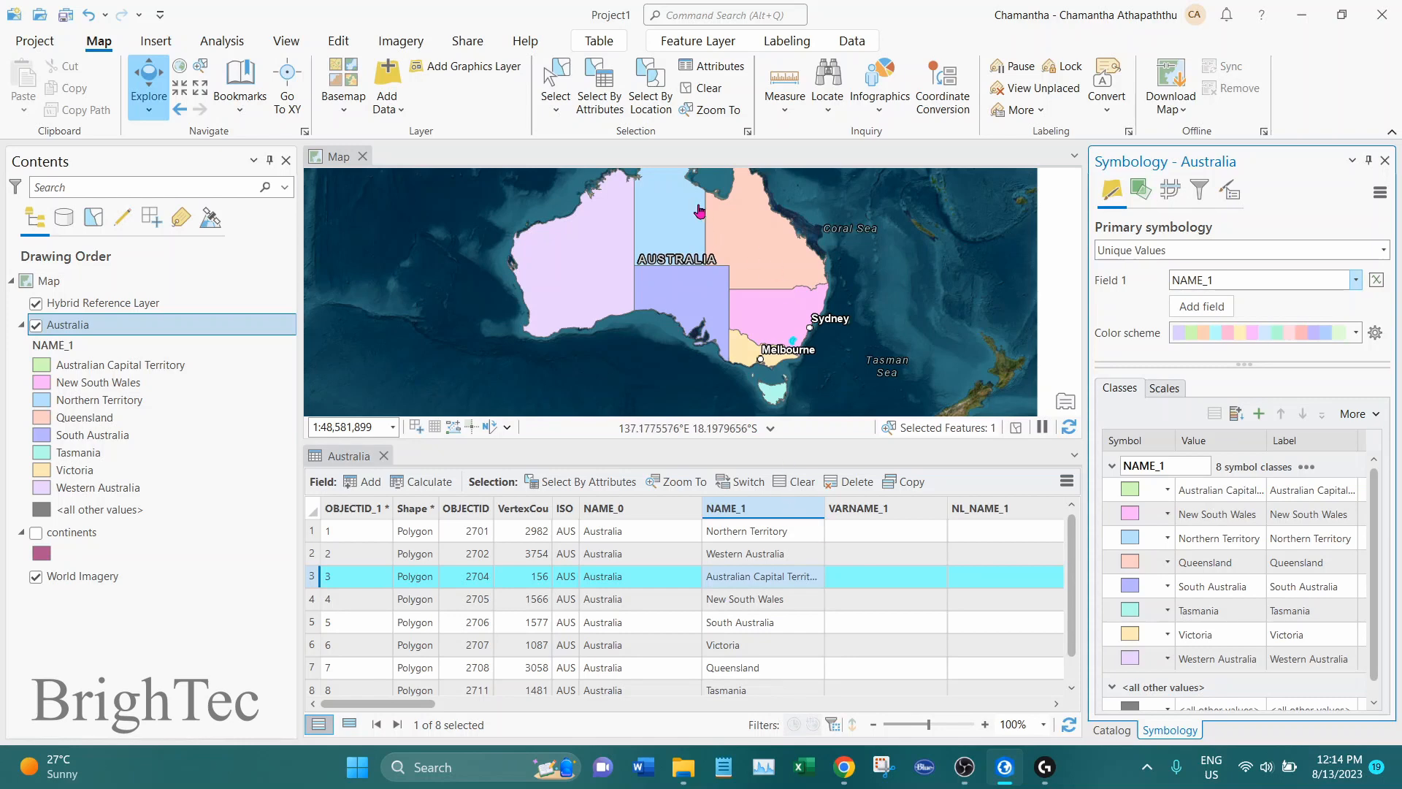
Apply a dark, saturated multicolor scheme to the Australia layer's unique value classes
scroll(700, 211, up, 2)
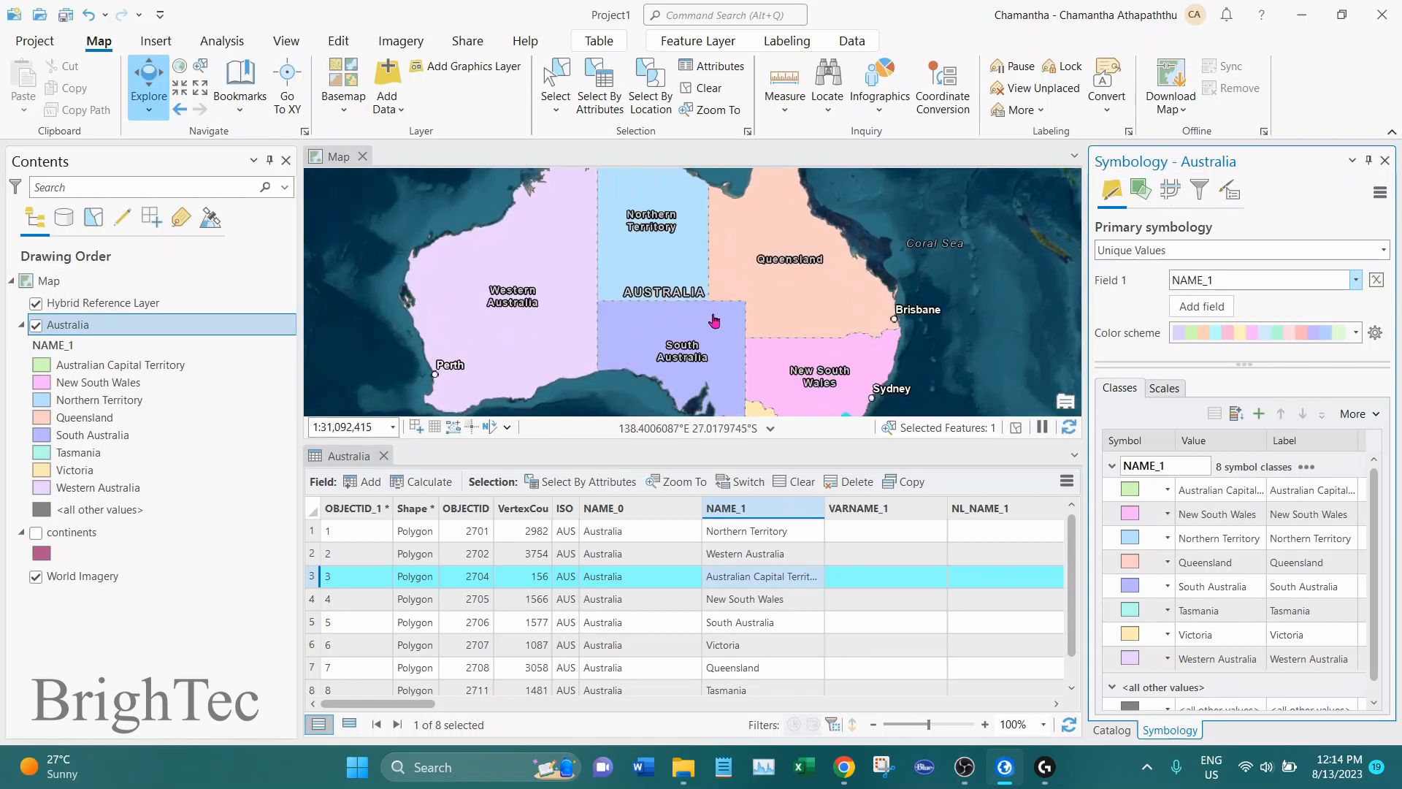
scroll(715, 319, down, 2)
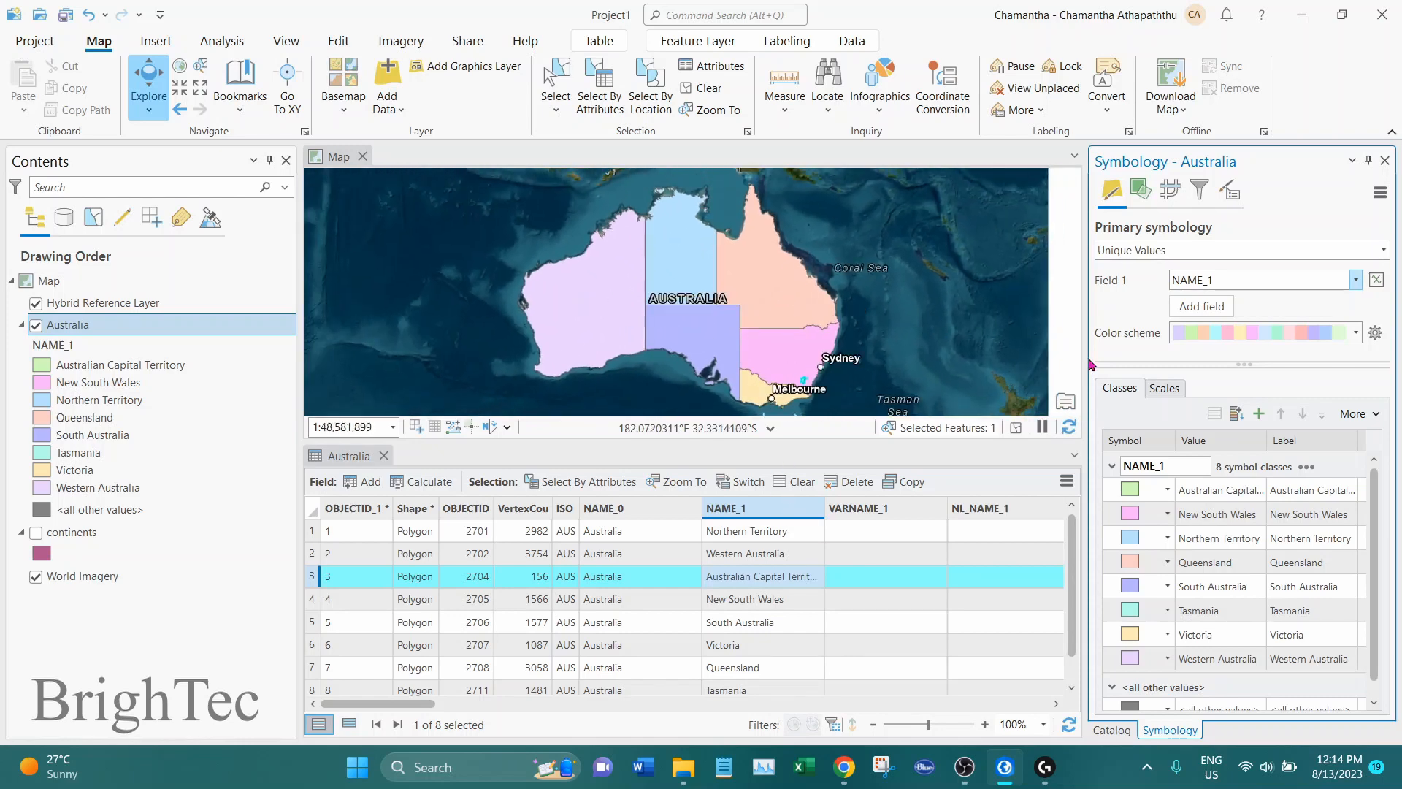
click(1355, 333)
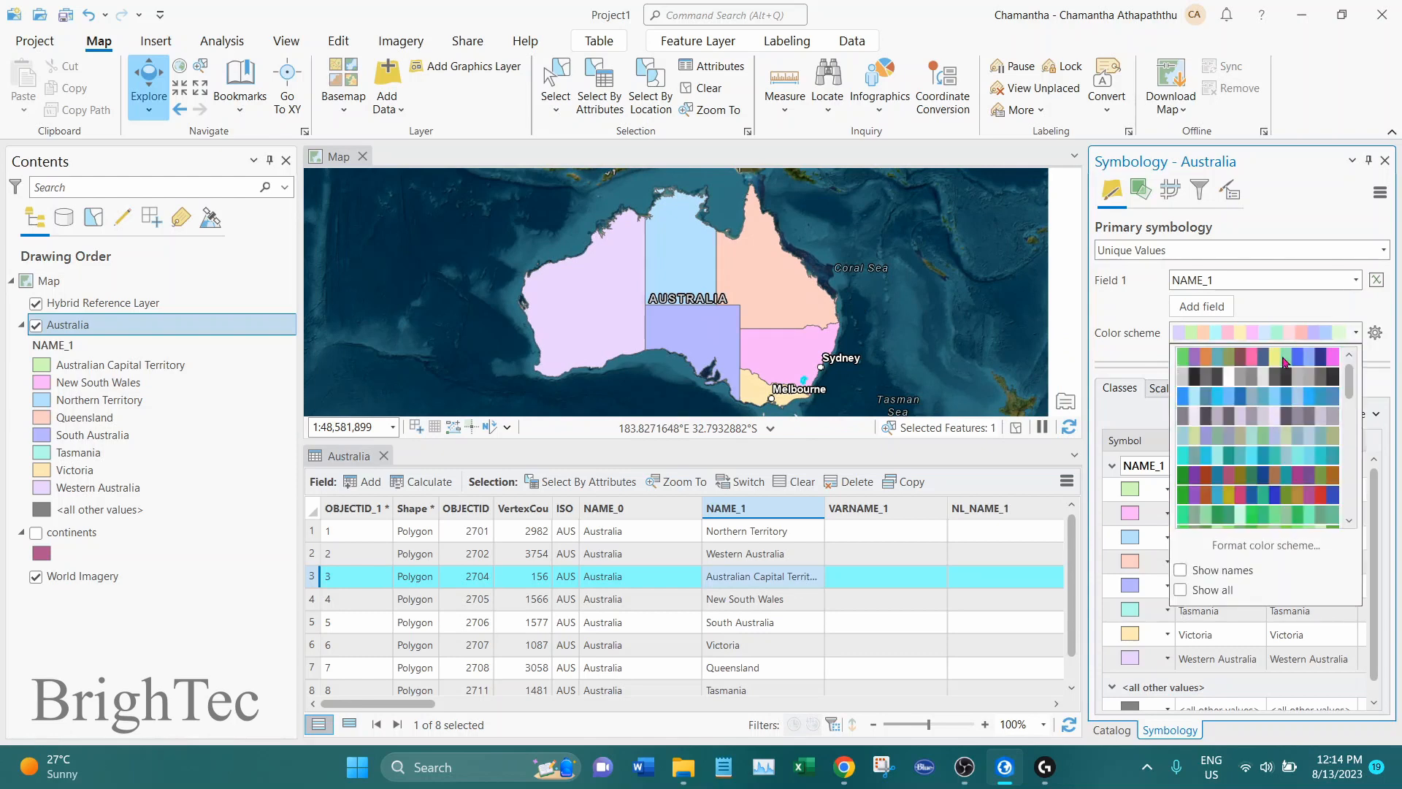
click(1271, 482)
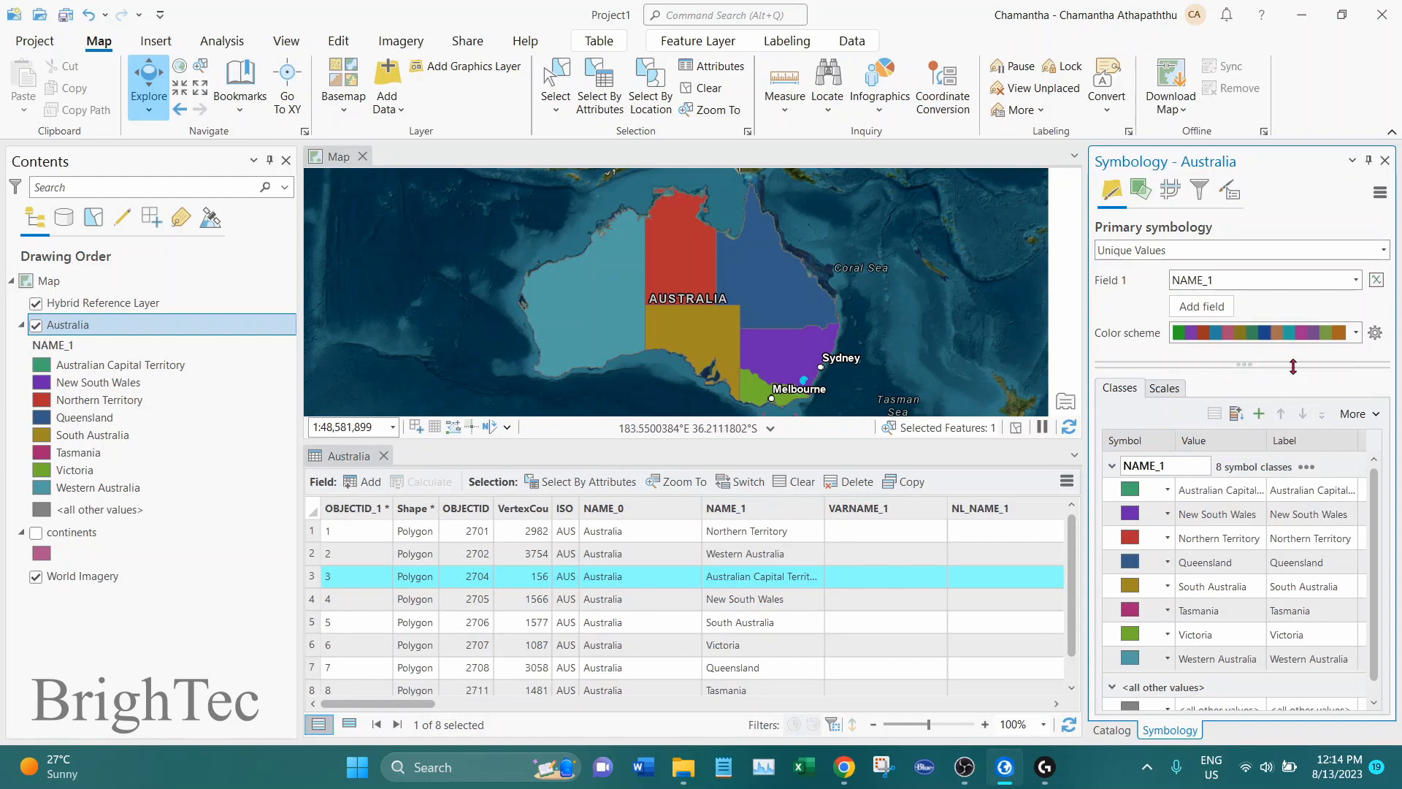
Label the Australia layer's features with the NAME_1 field and close its attribute table
click(752, 509)
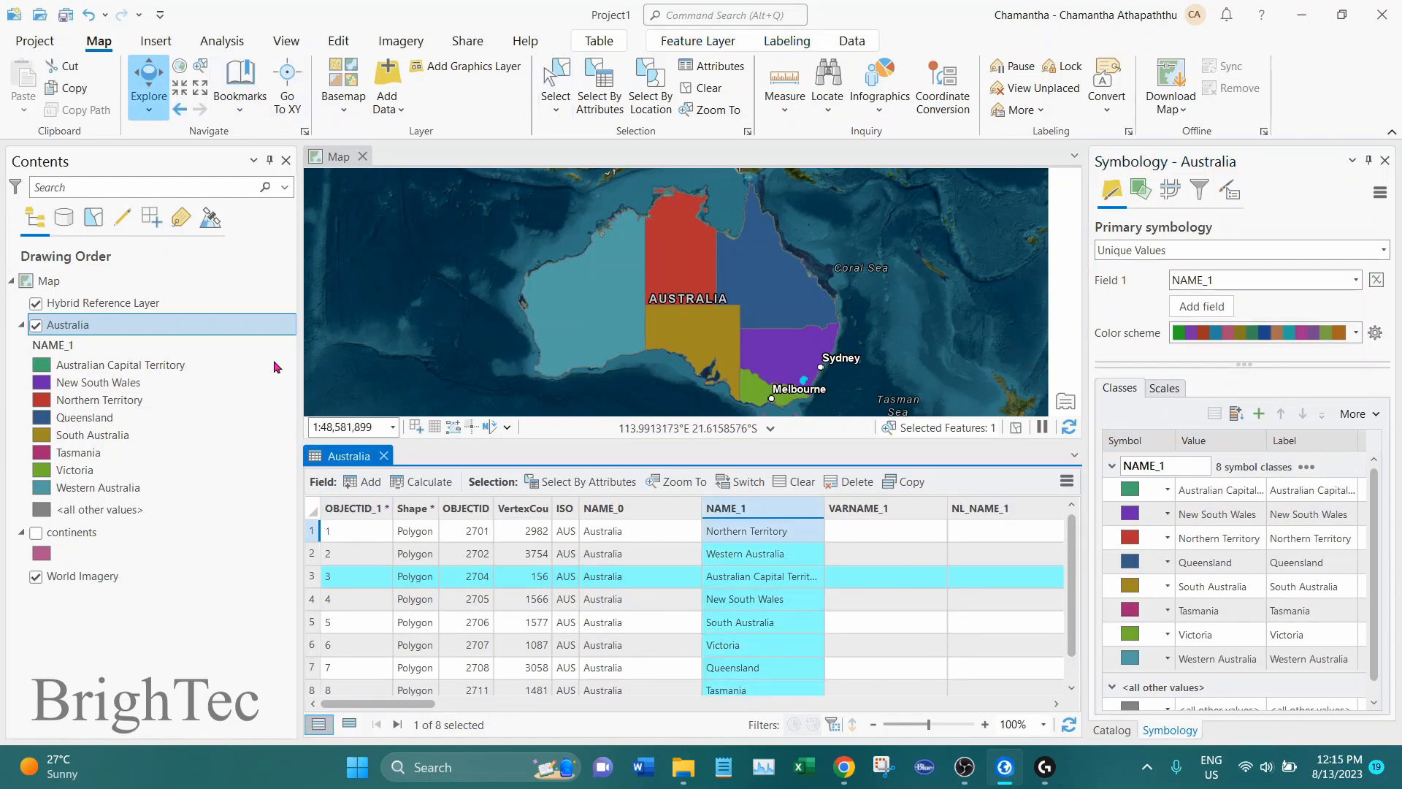
click(93, 329)
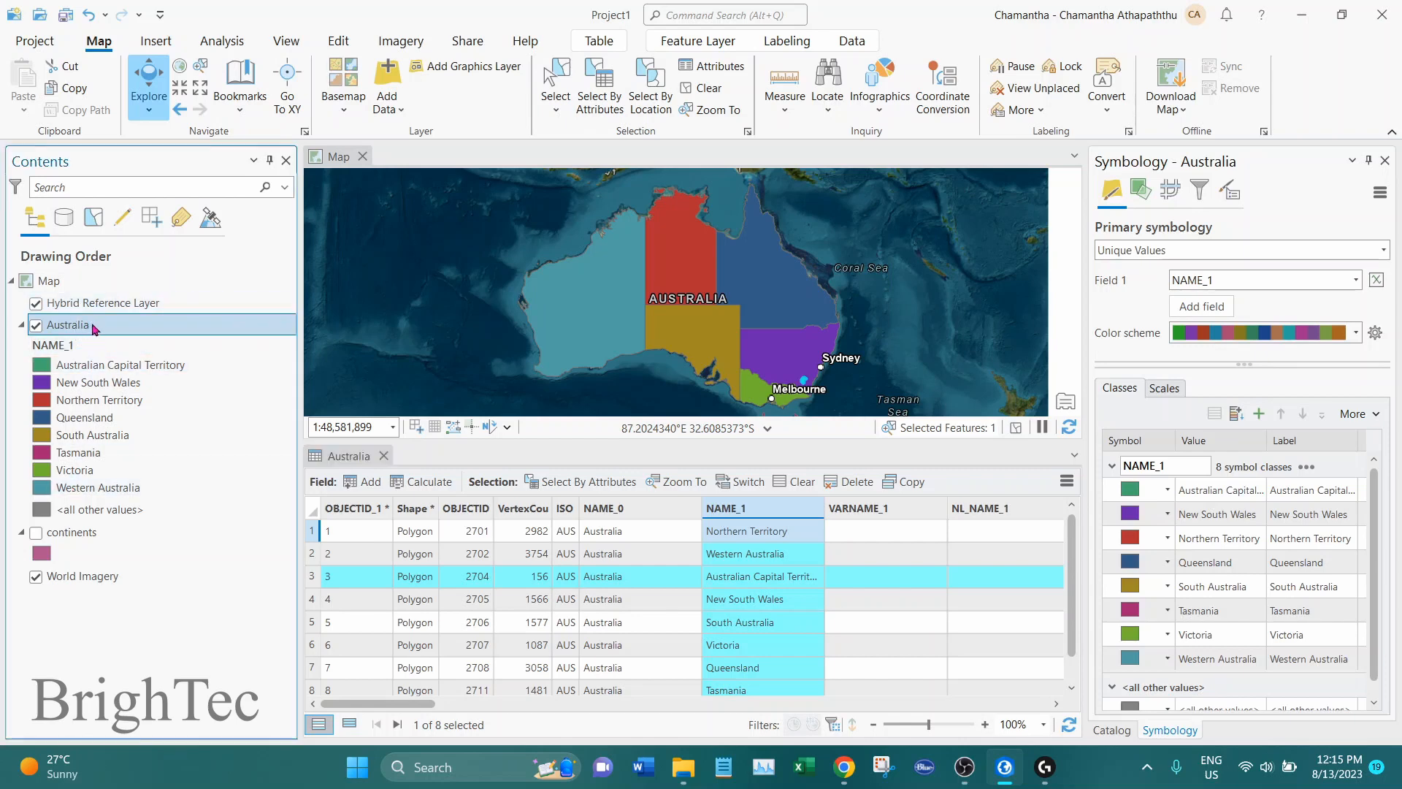
click(158, 310)
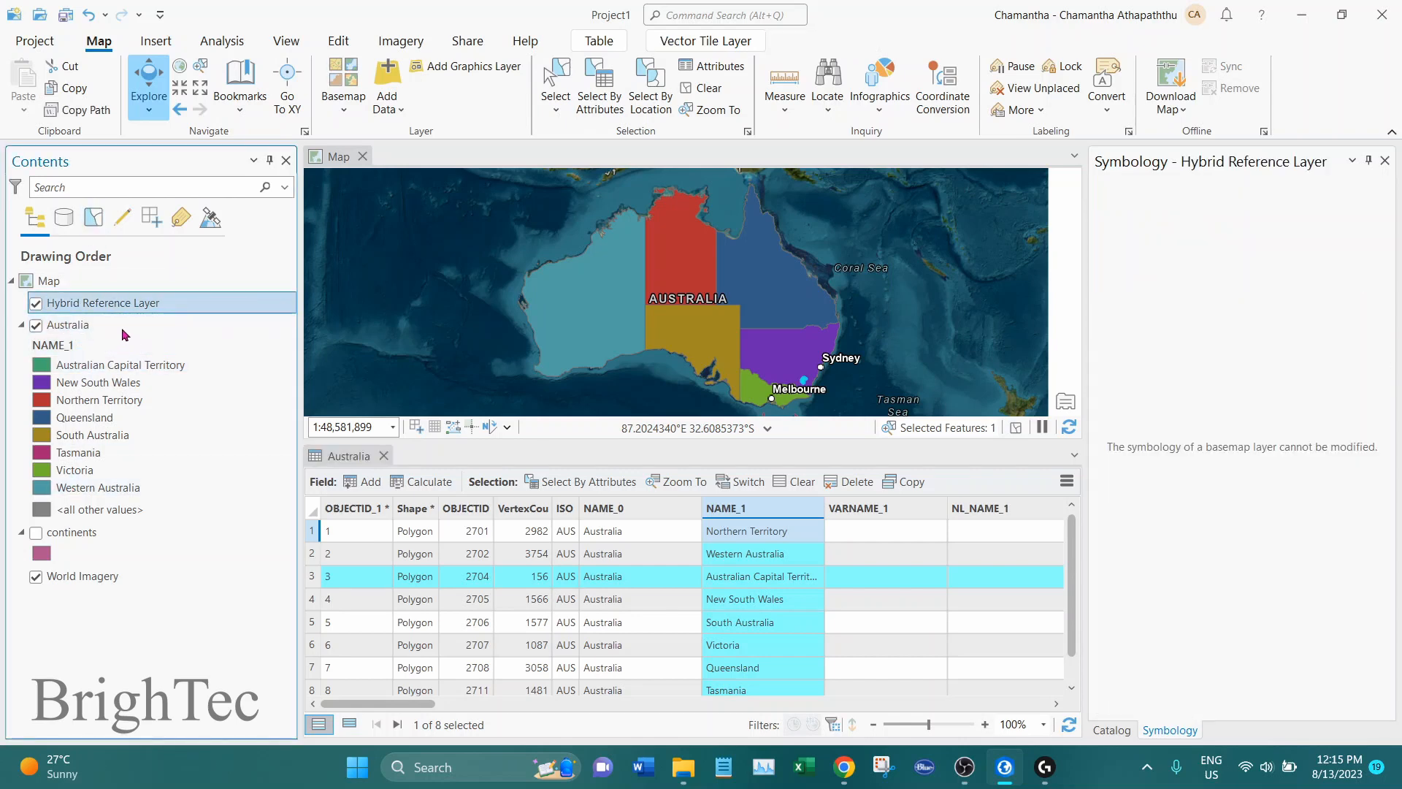
click(143, 330)
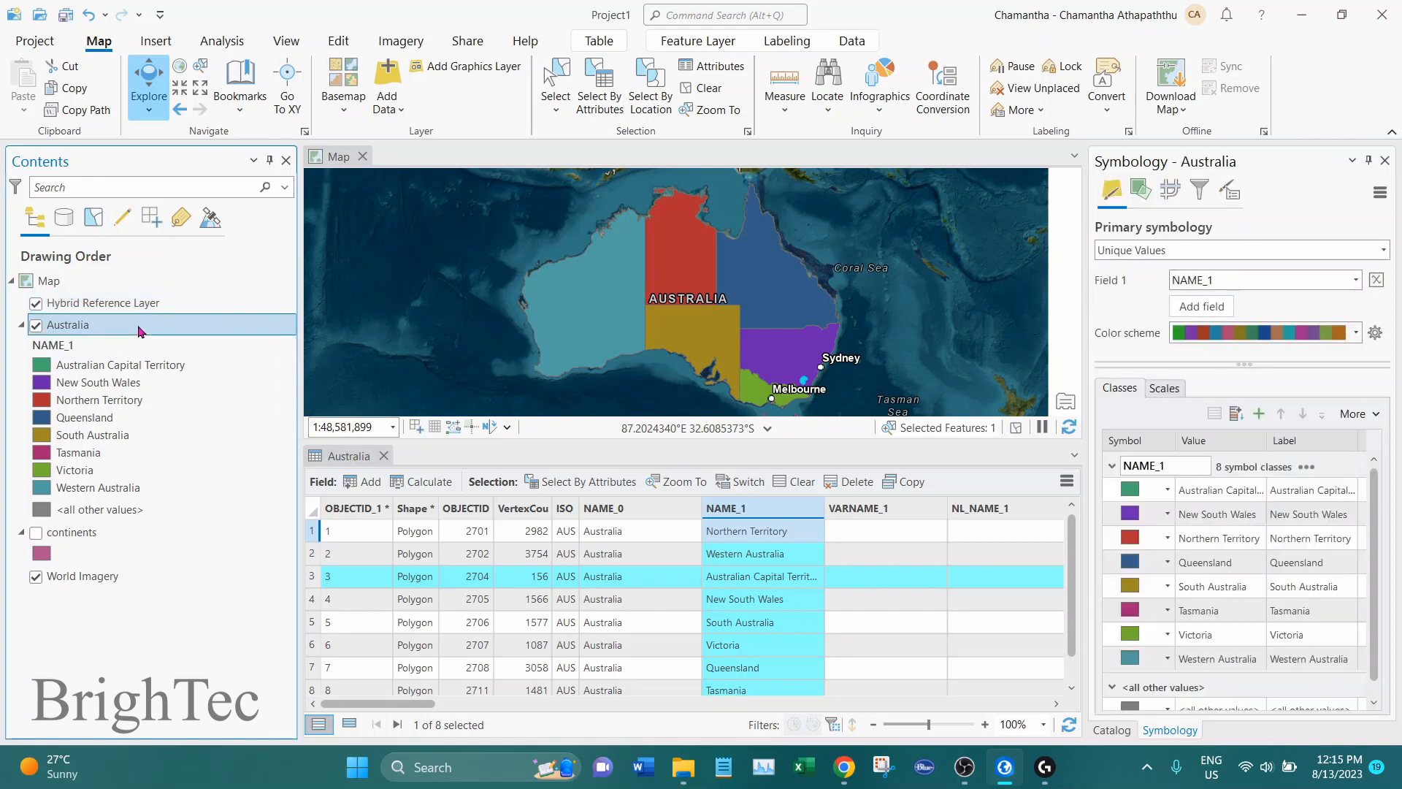
click(789, 41)
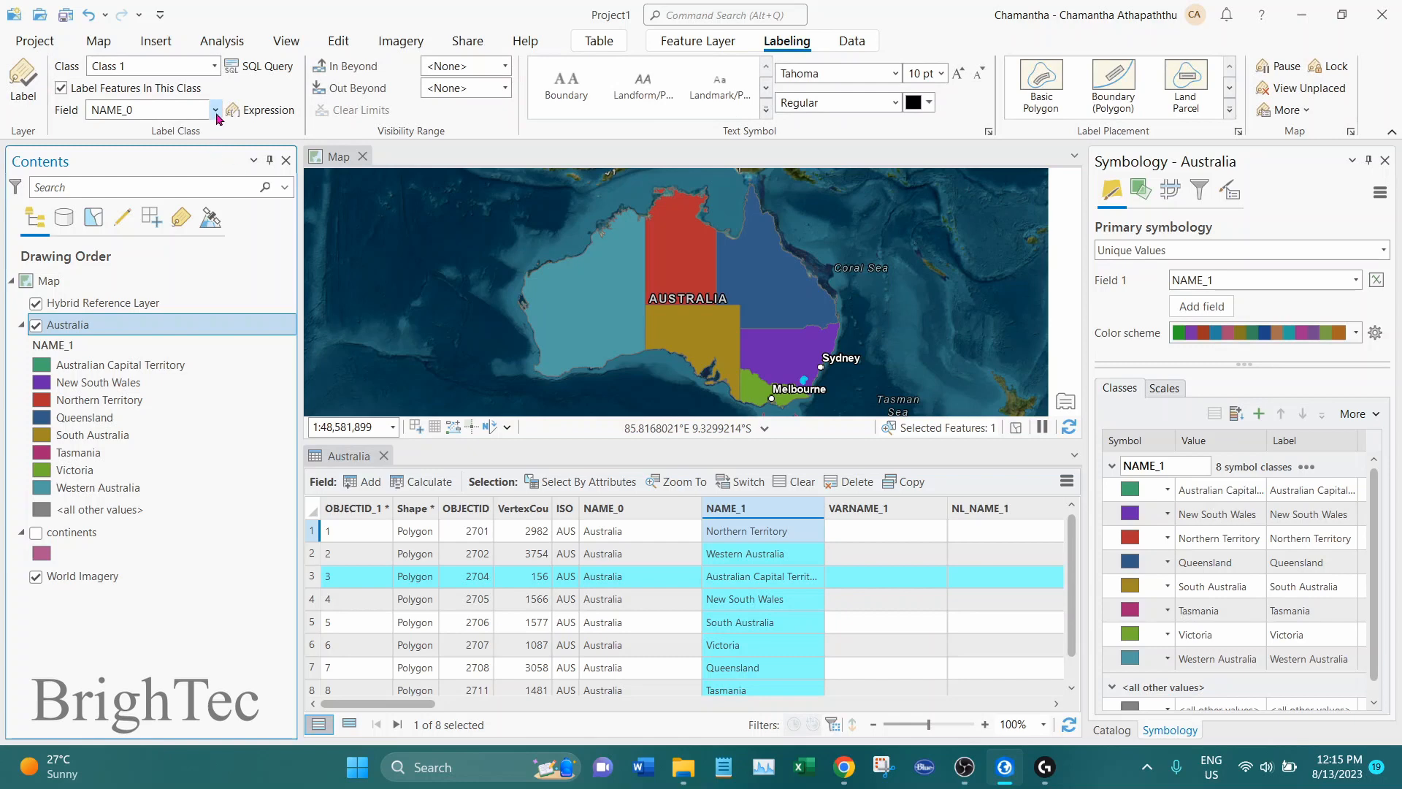
click(215, 110)
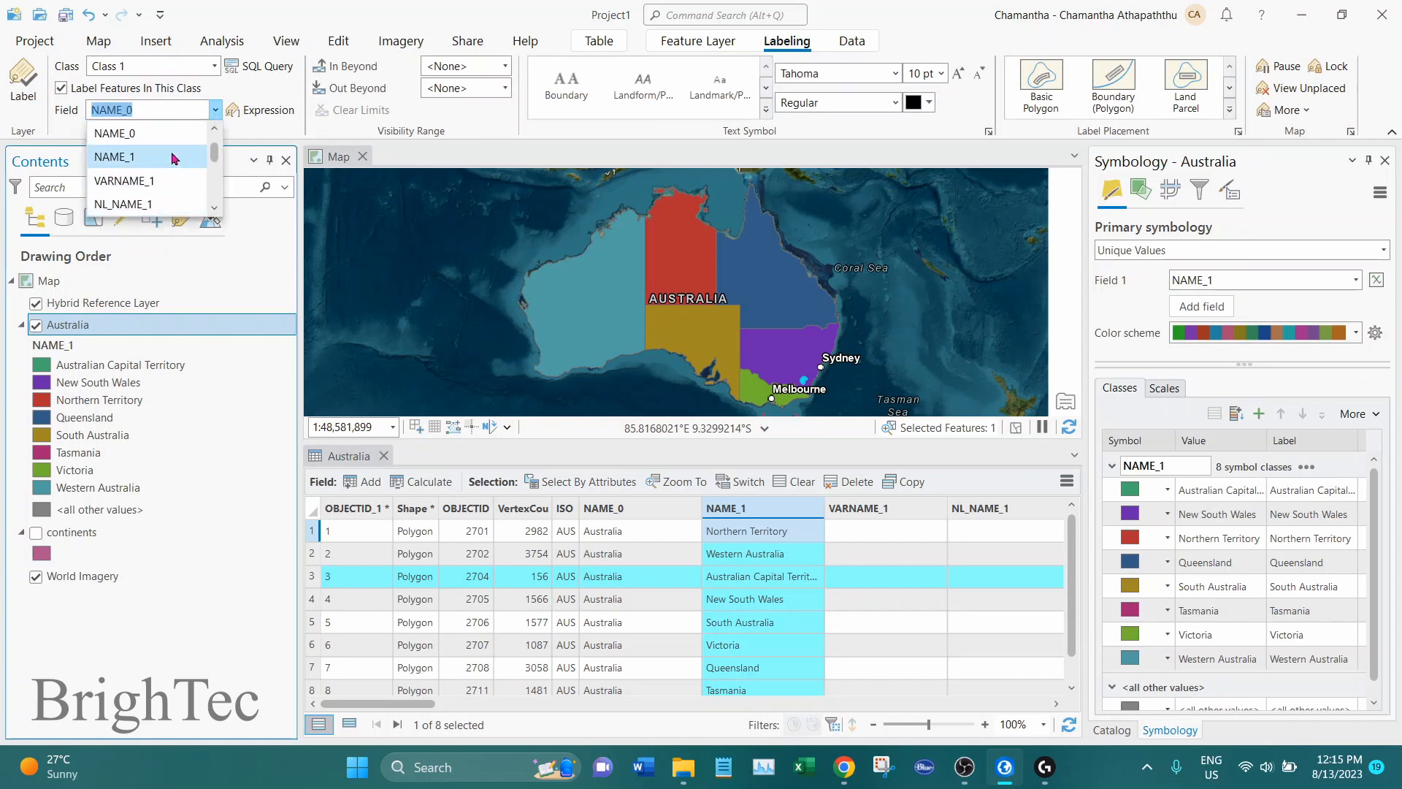
click(162, 155)
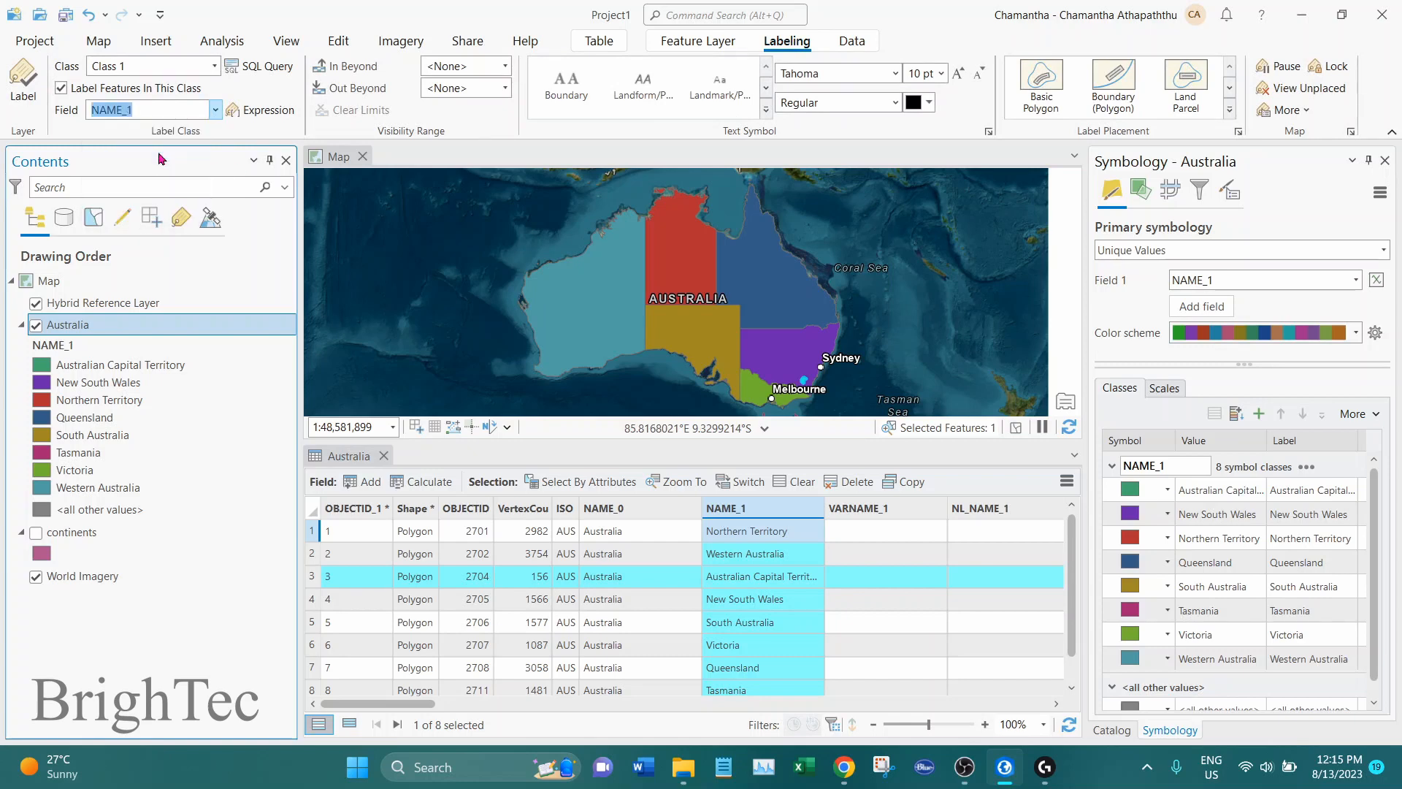
click(32, 101)
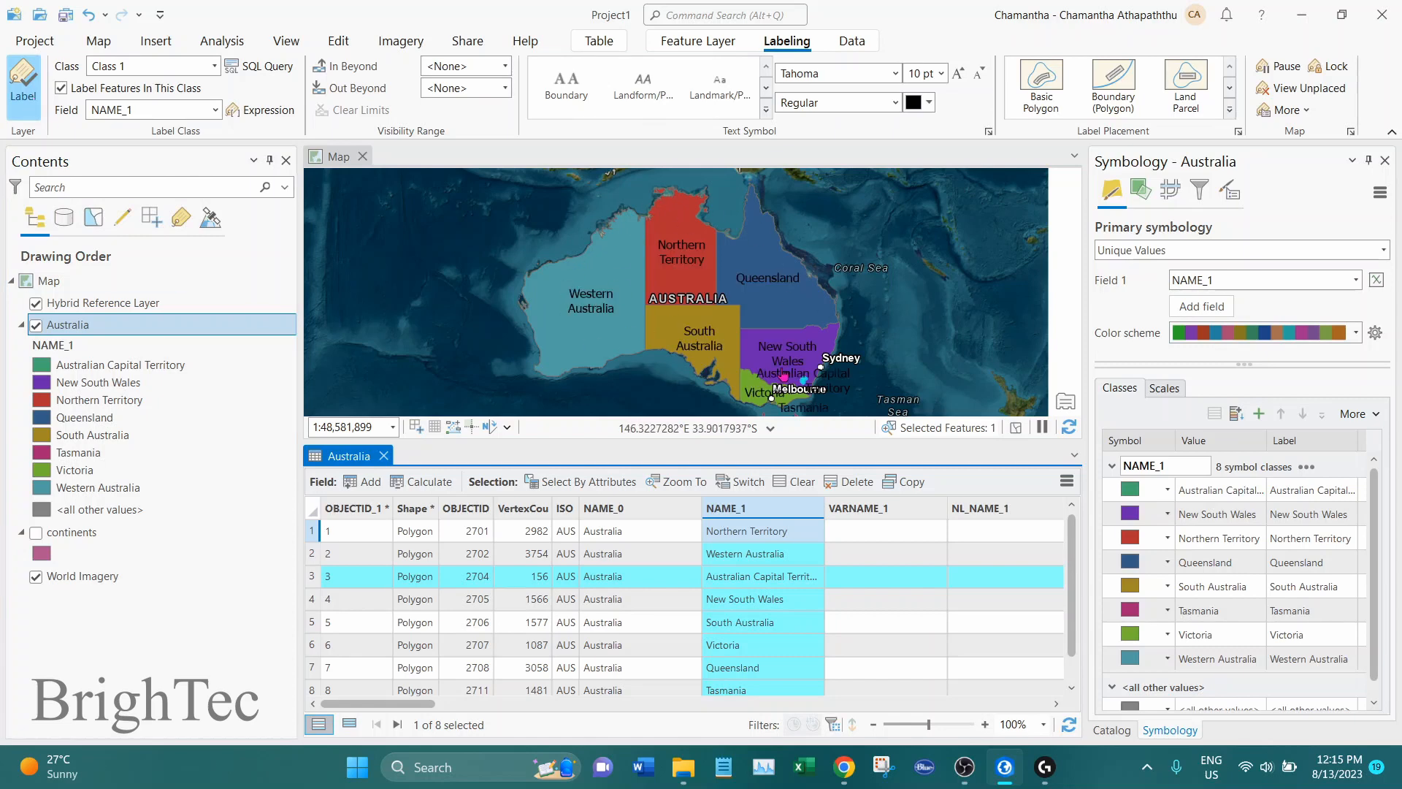
click(384, 456)
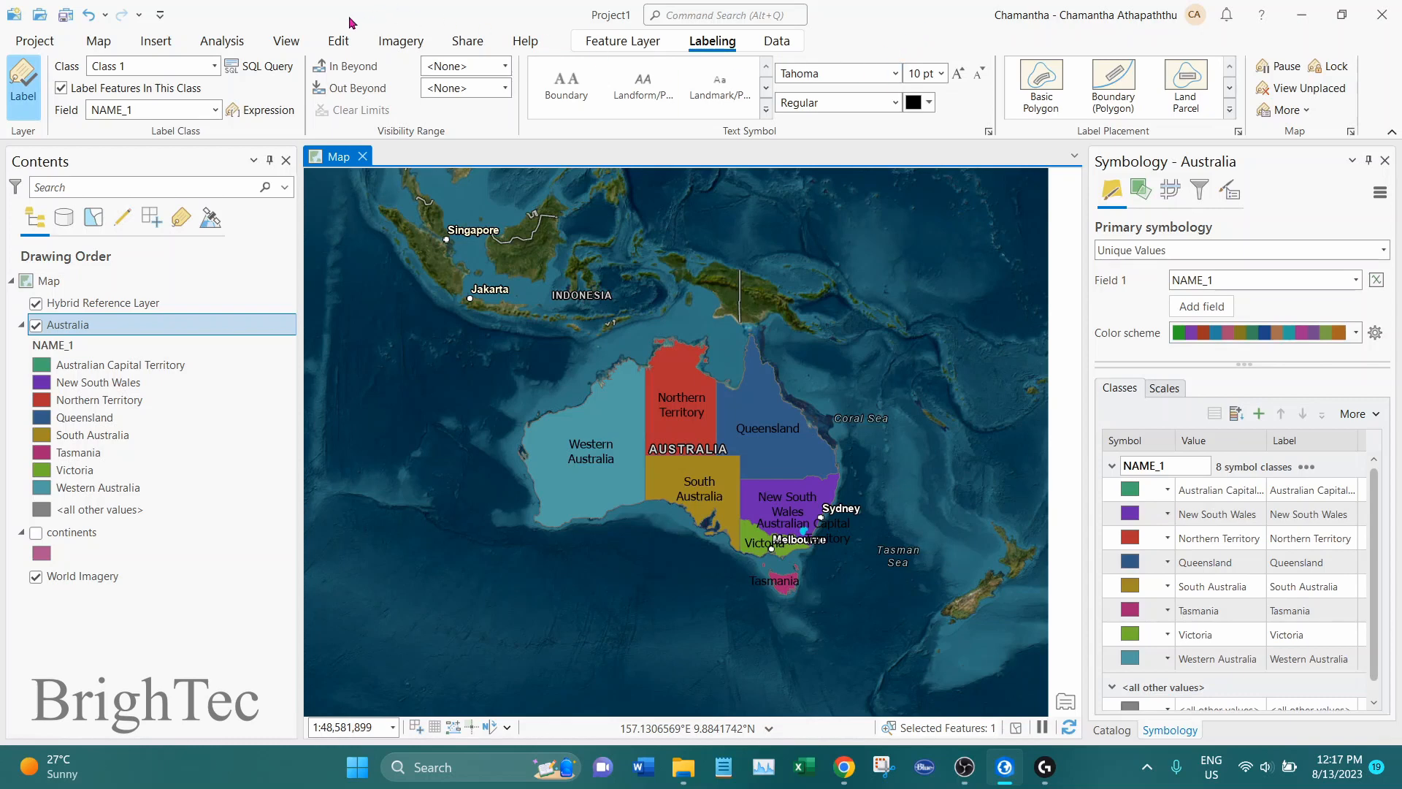
Create a new layout with an ISO landscape A4 page (210 mm x 297 mm)
click(155, 42)
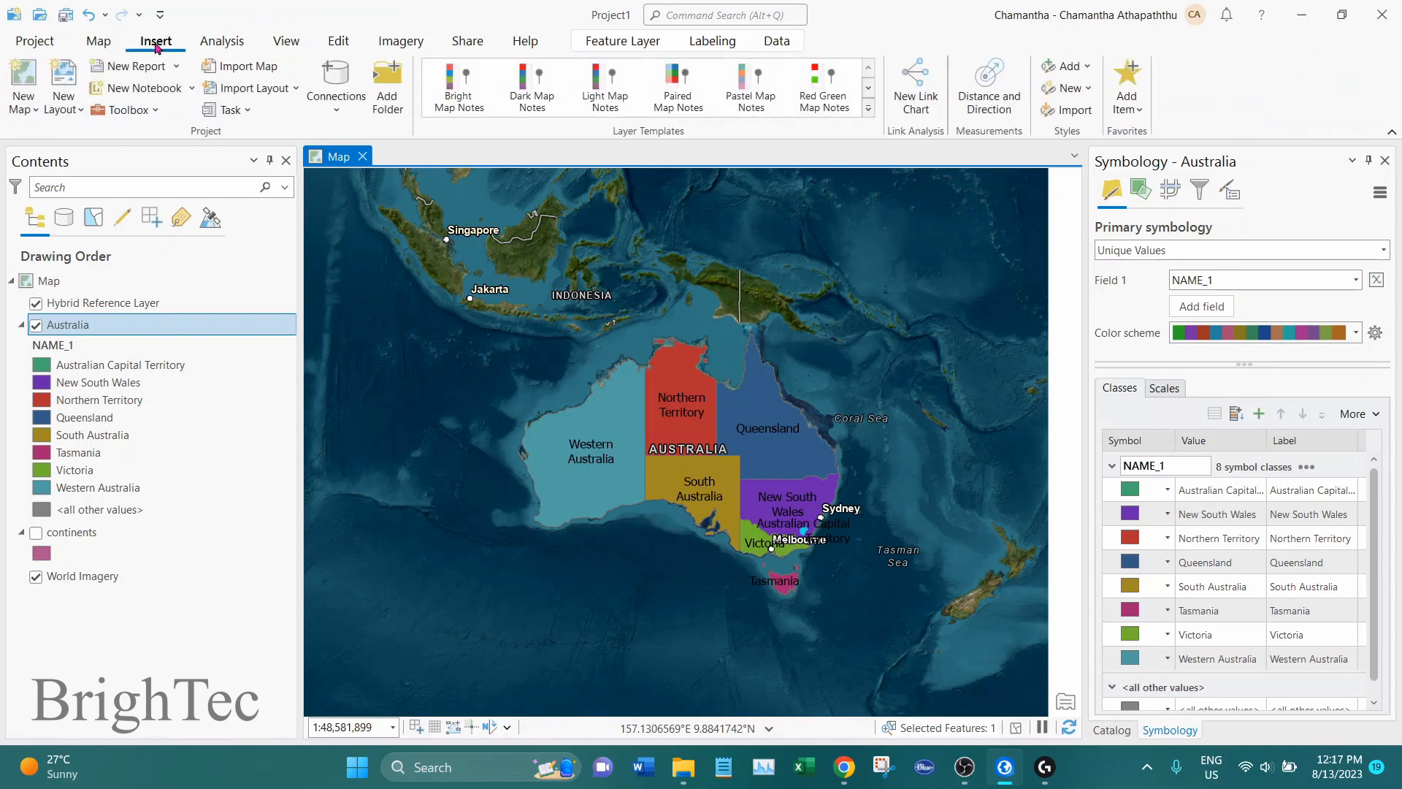
click(74, 111)
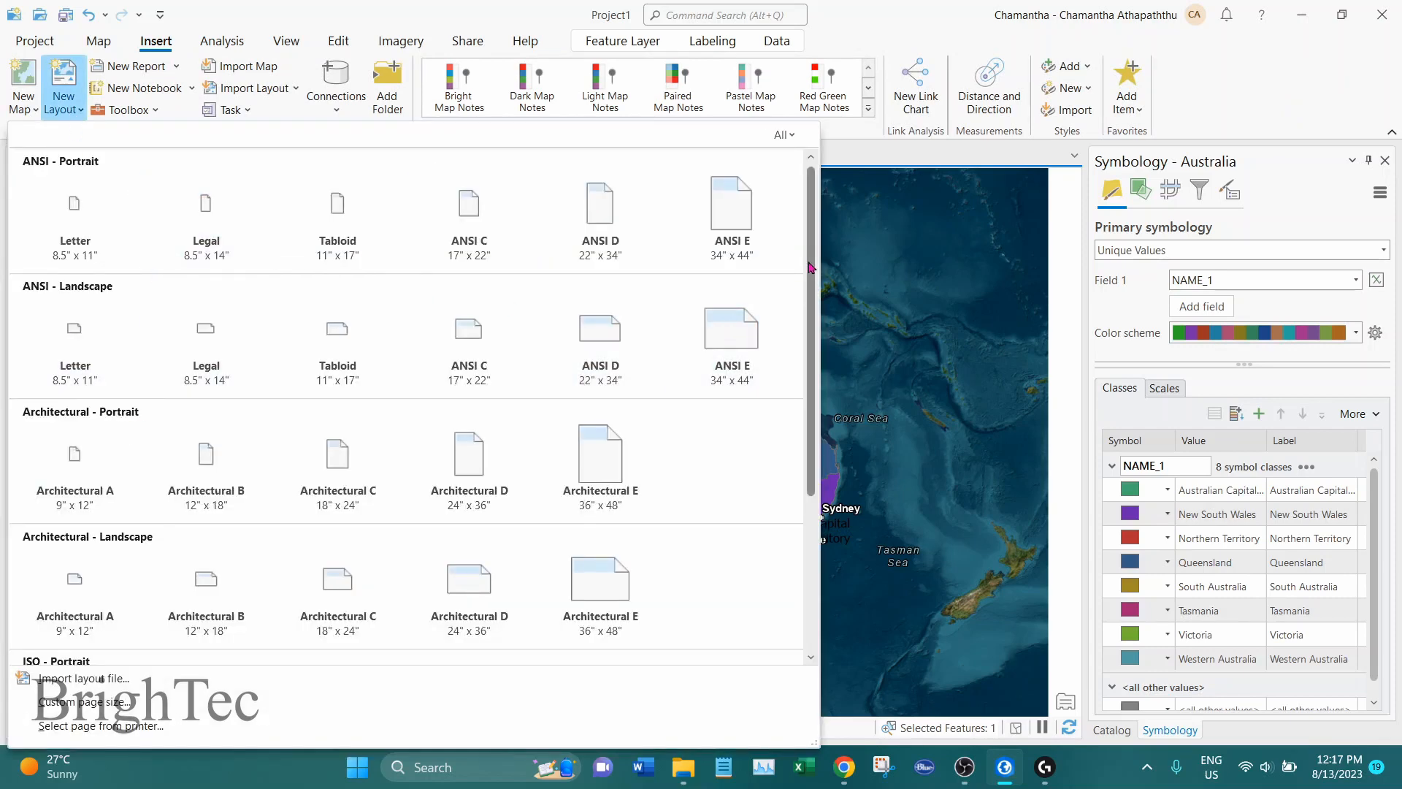
drag(809, 269, 804, 310)
scroll(804, 310, down, 3)
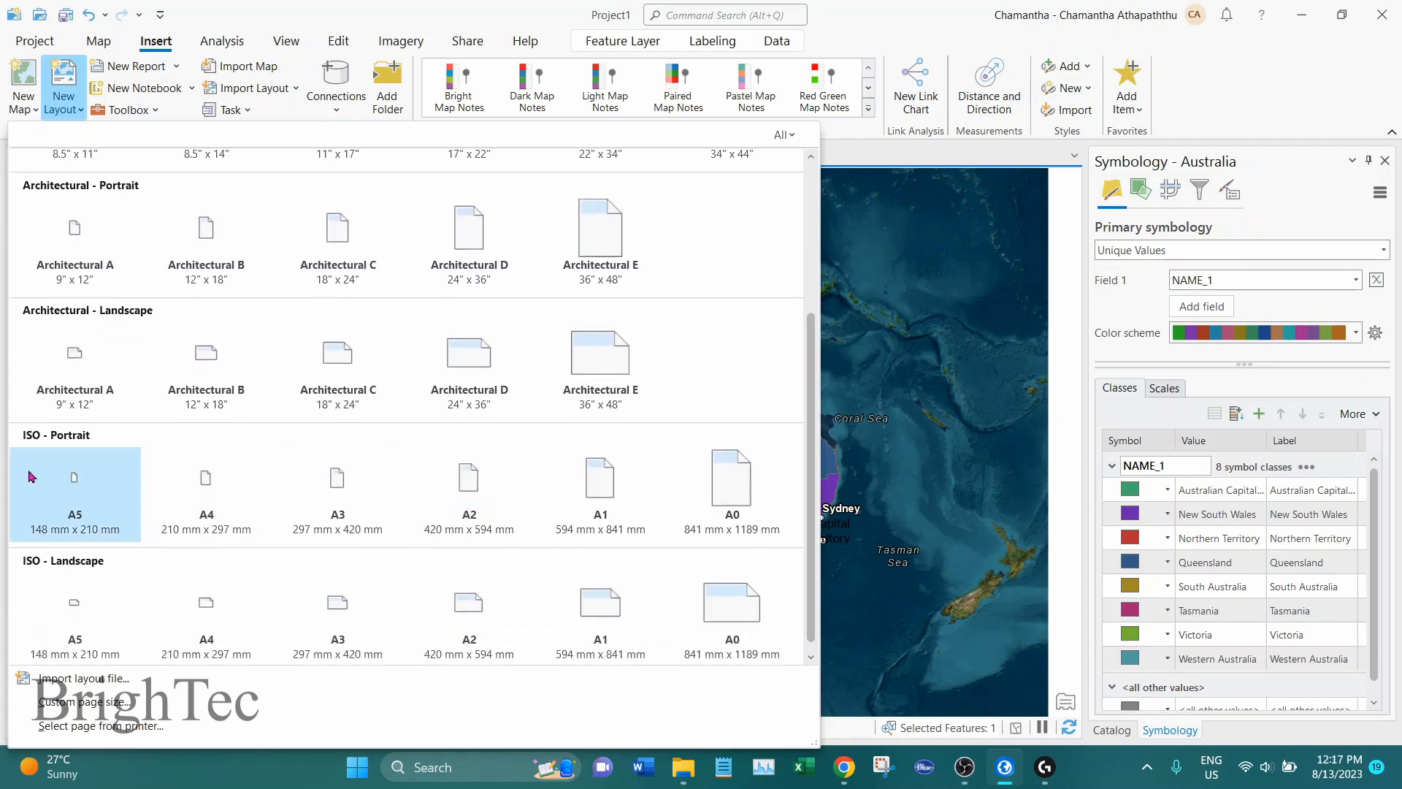
click(230, 617)
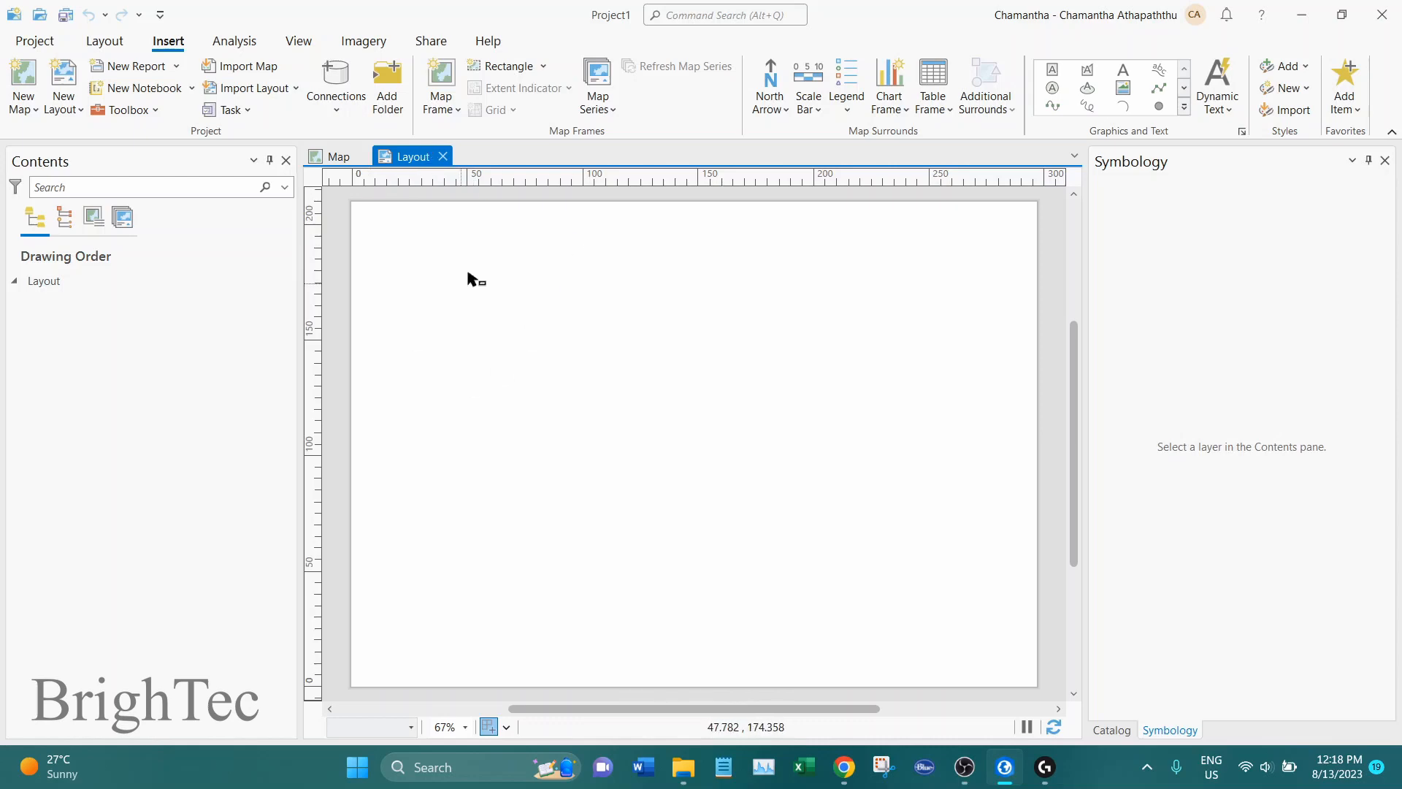
Insert a map frame from the open 1:48,581,899 map view, covering almost the whole layout page
click(328, 162)
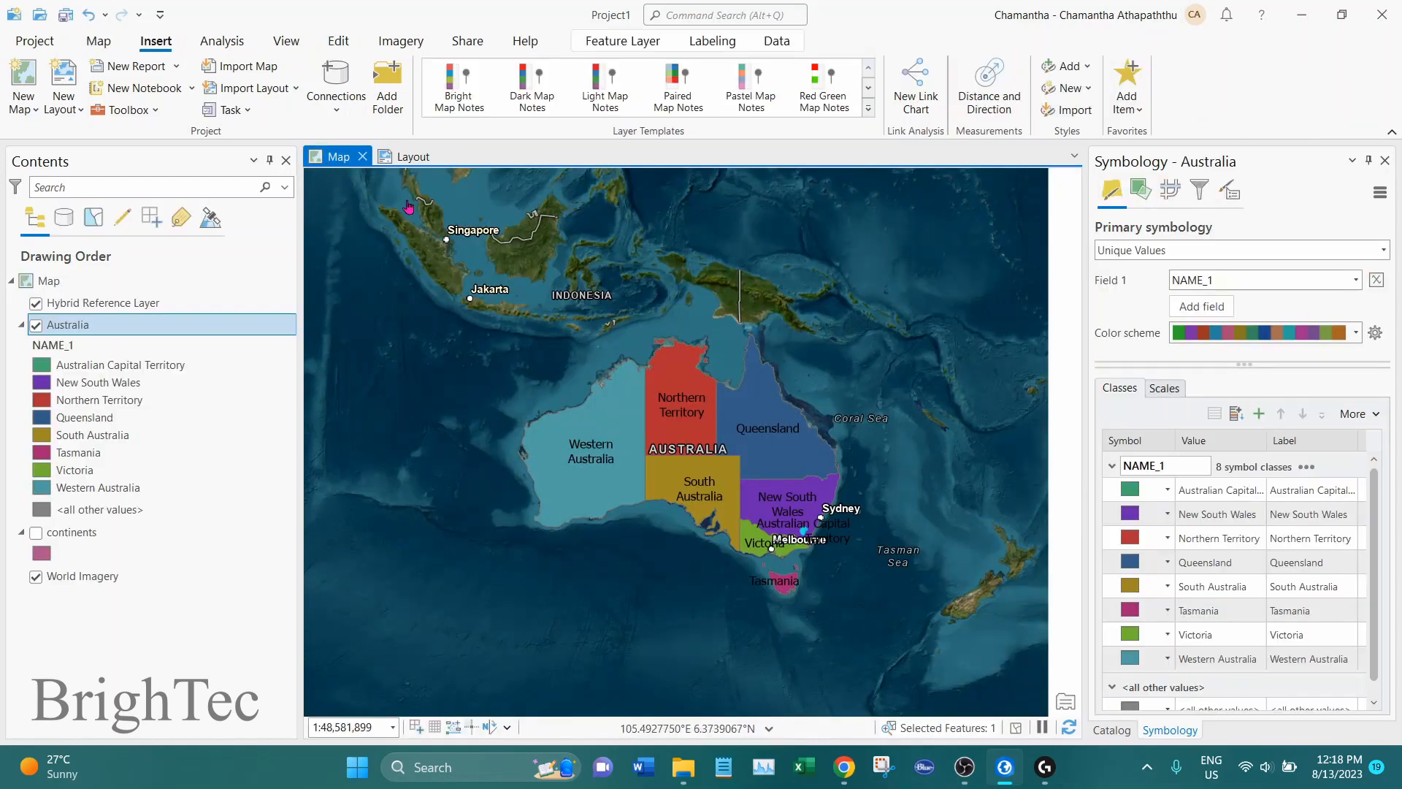
click(408, 157)
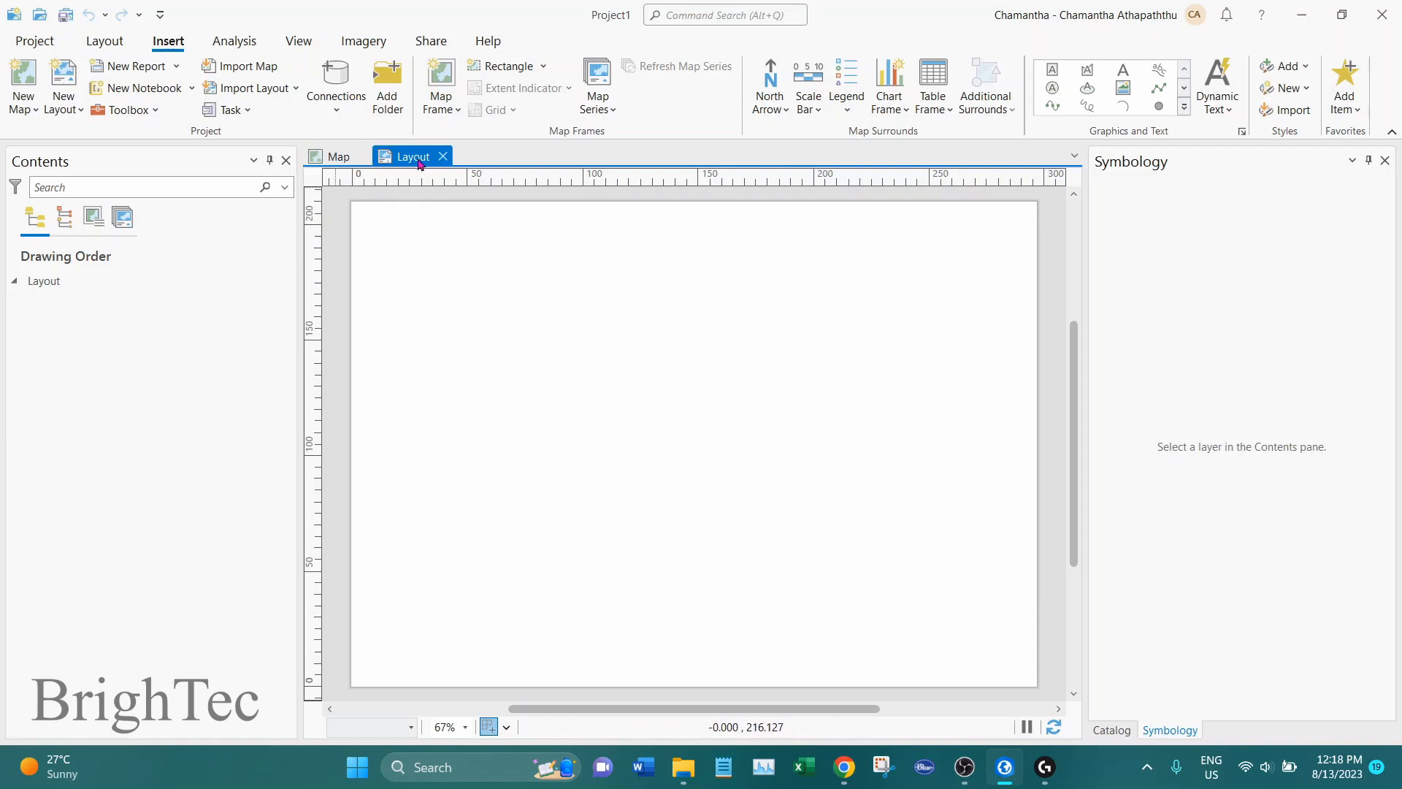
click(443, 117)
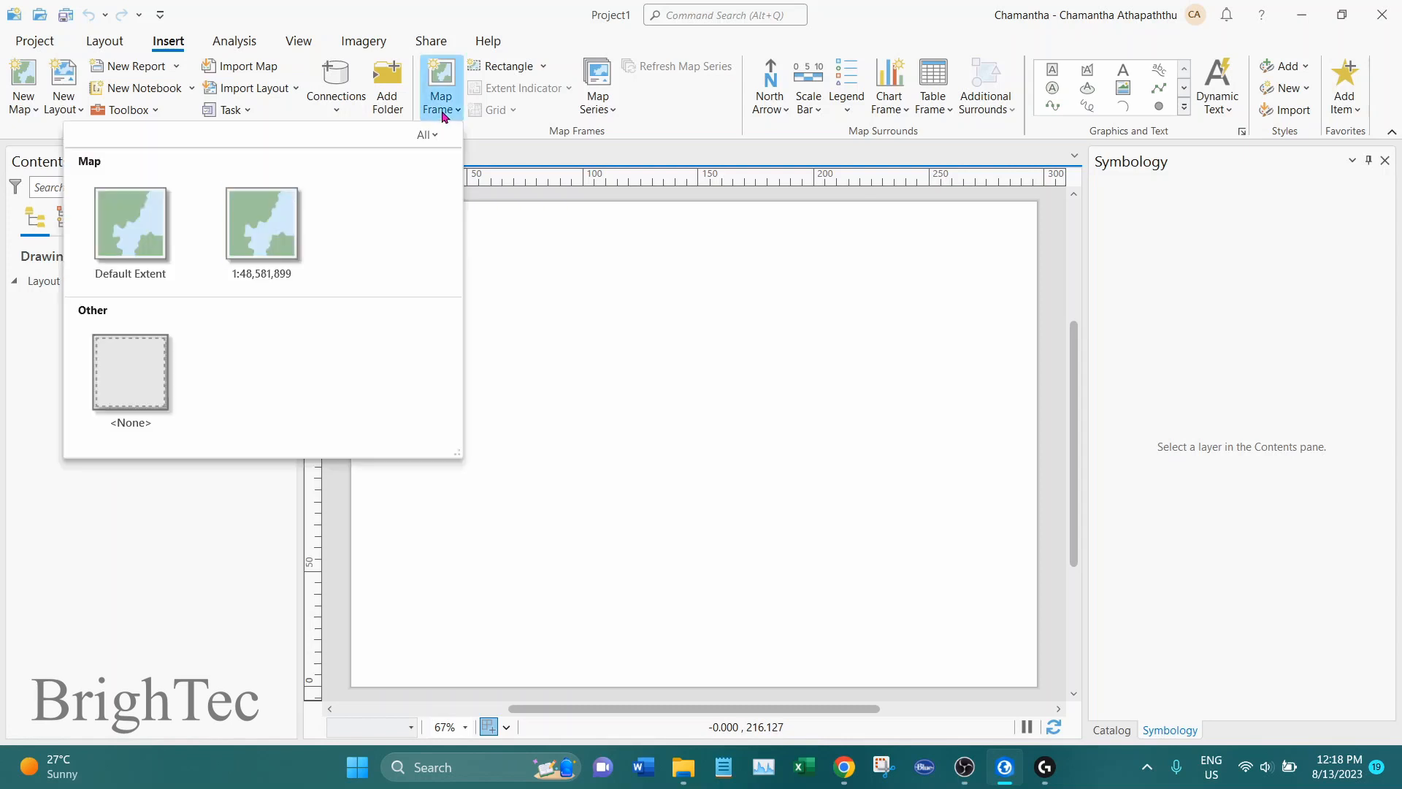
click(259, 244)
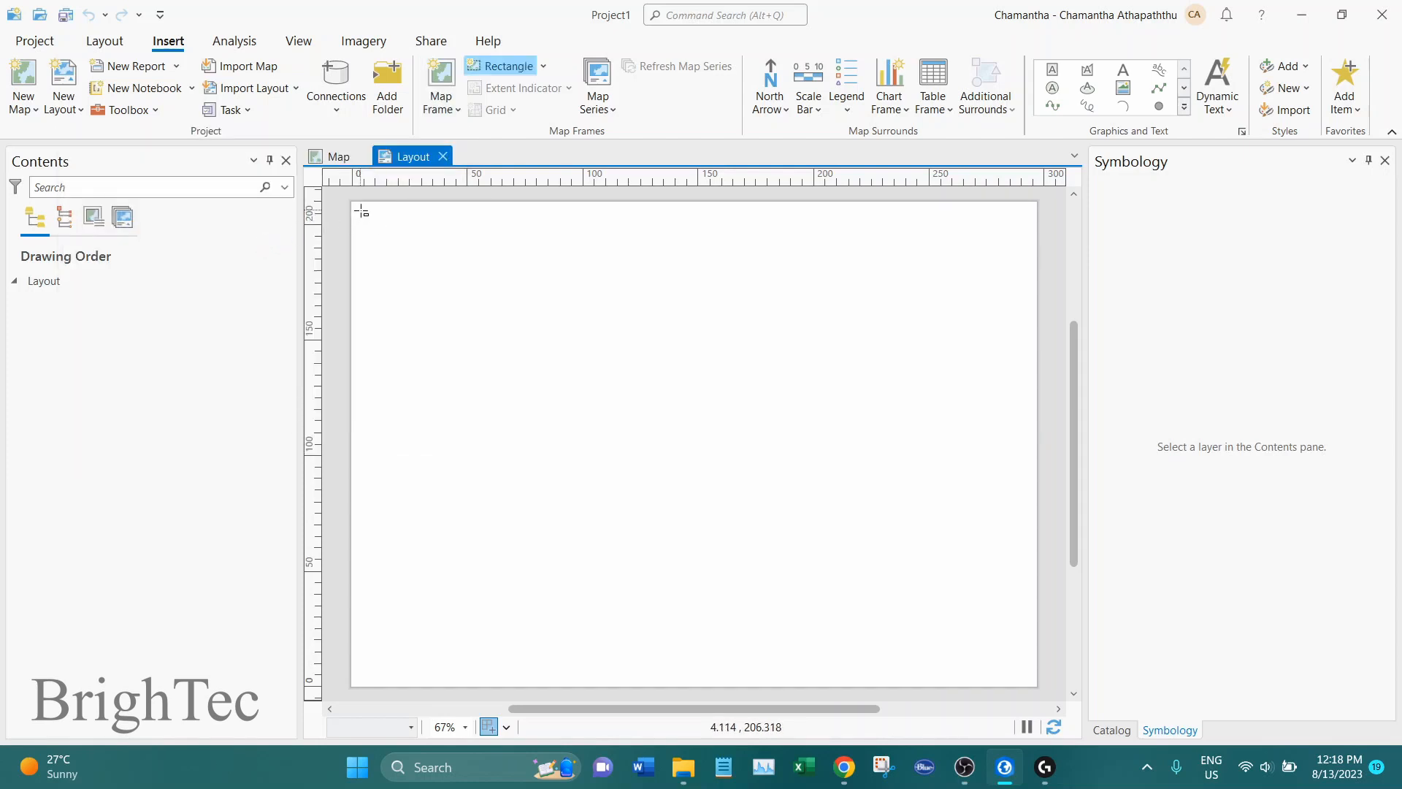
drag(361, 211, 1032, 680)
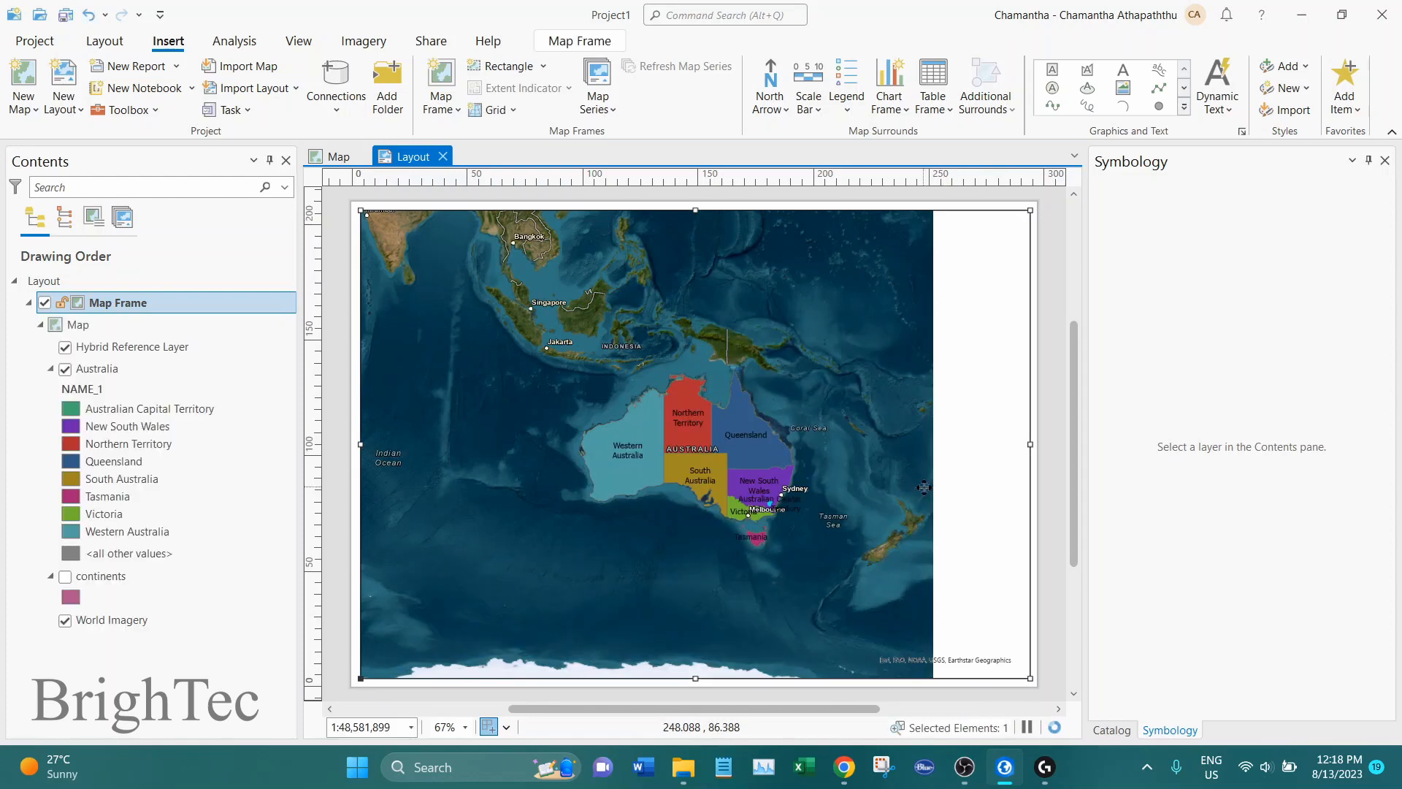
Hide the Hybrid Reference Layer in the map and check the result in the layout
click(326, 160)
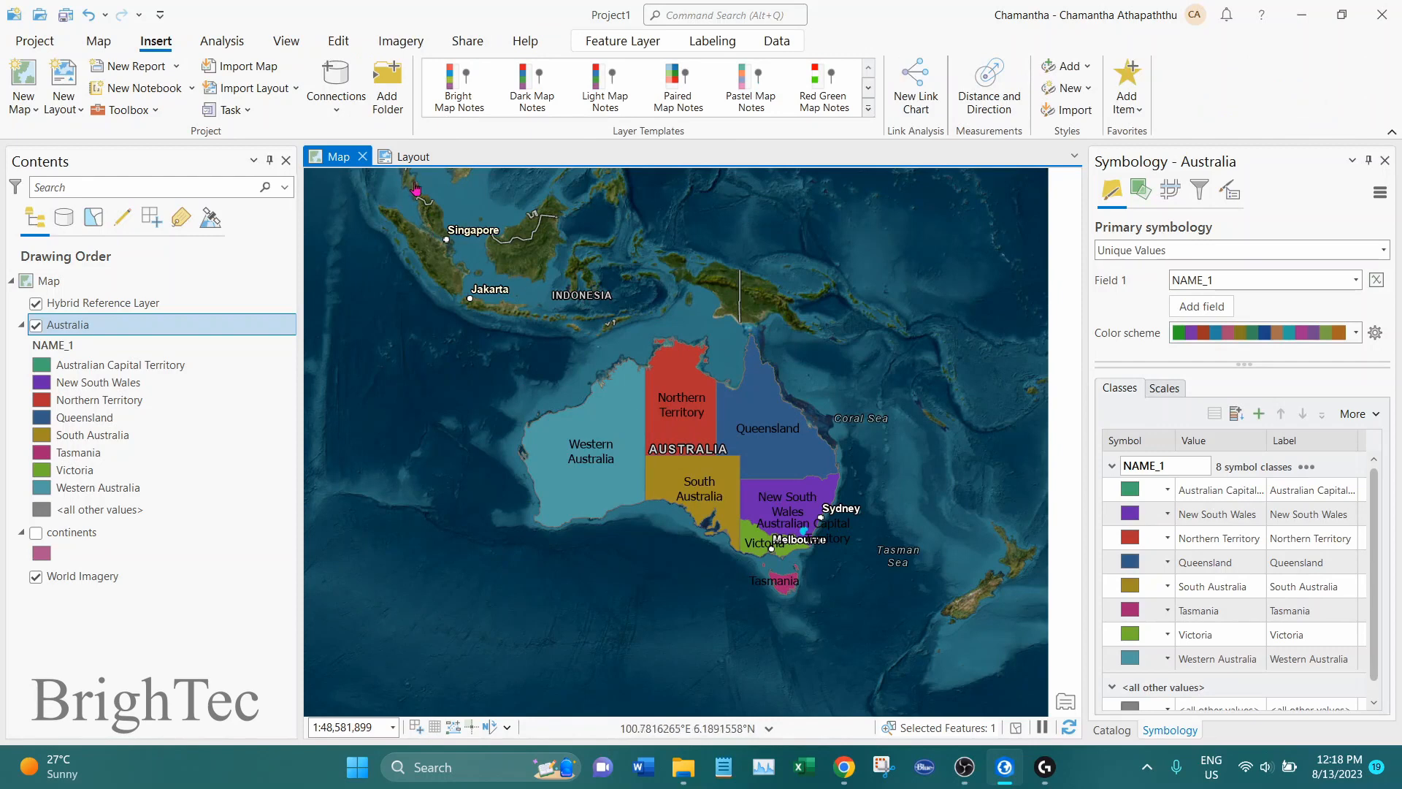
click(413, 157)
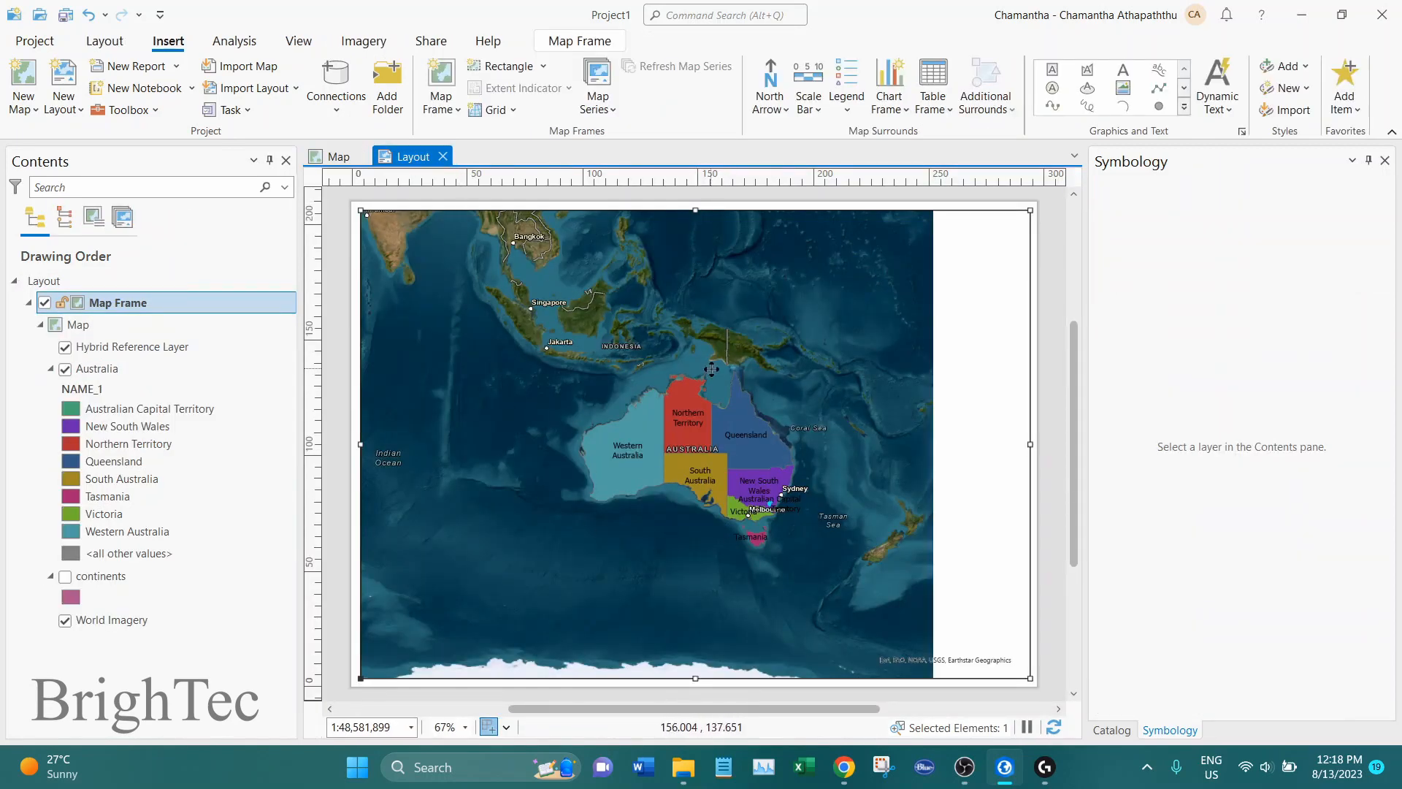
click(333, 157)
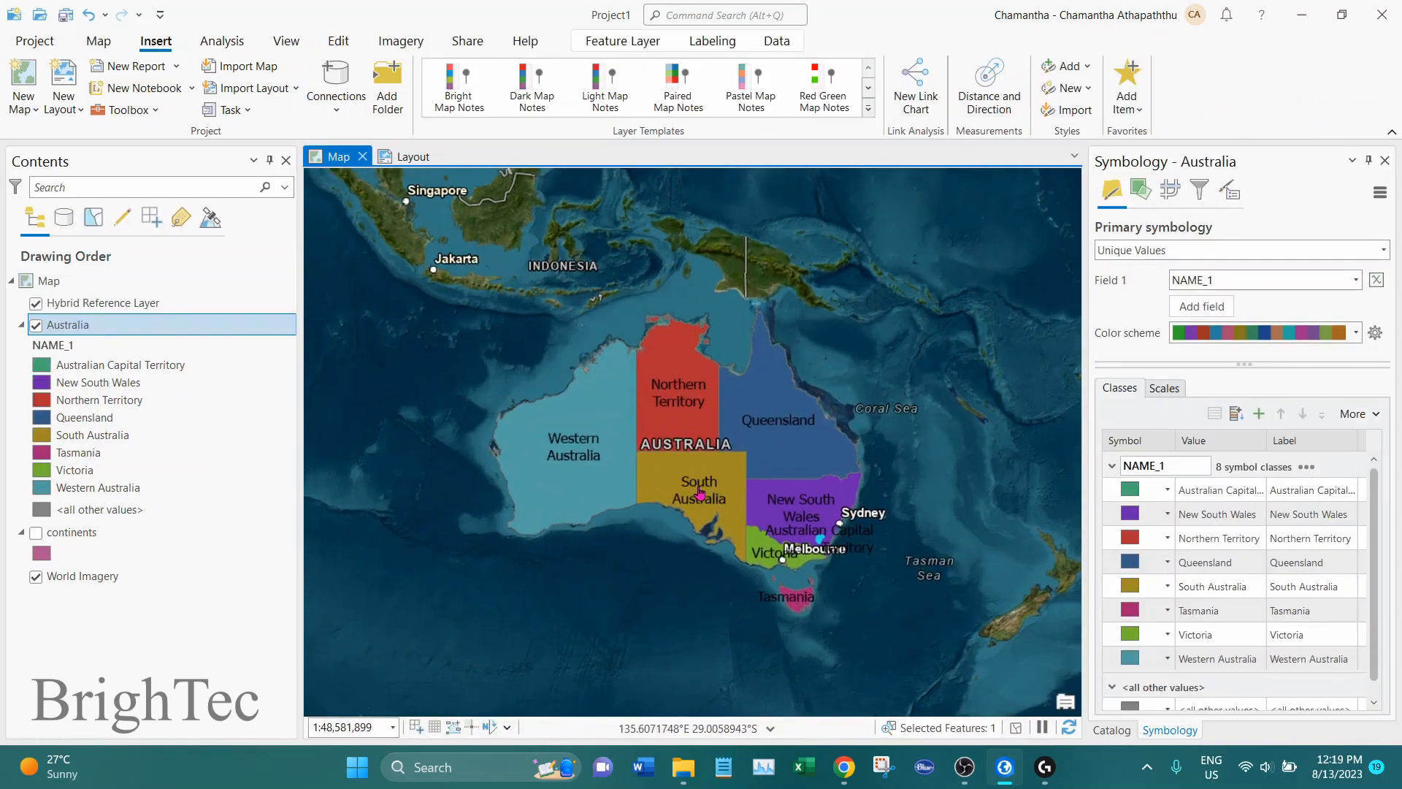
scroll(690, 468, up, 3)
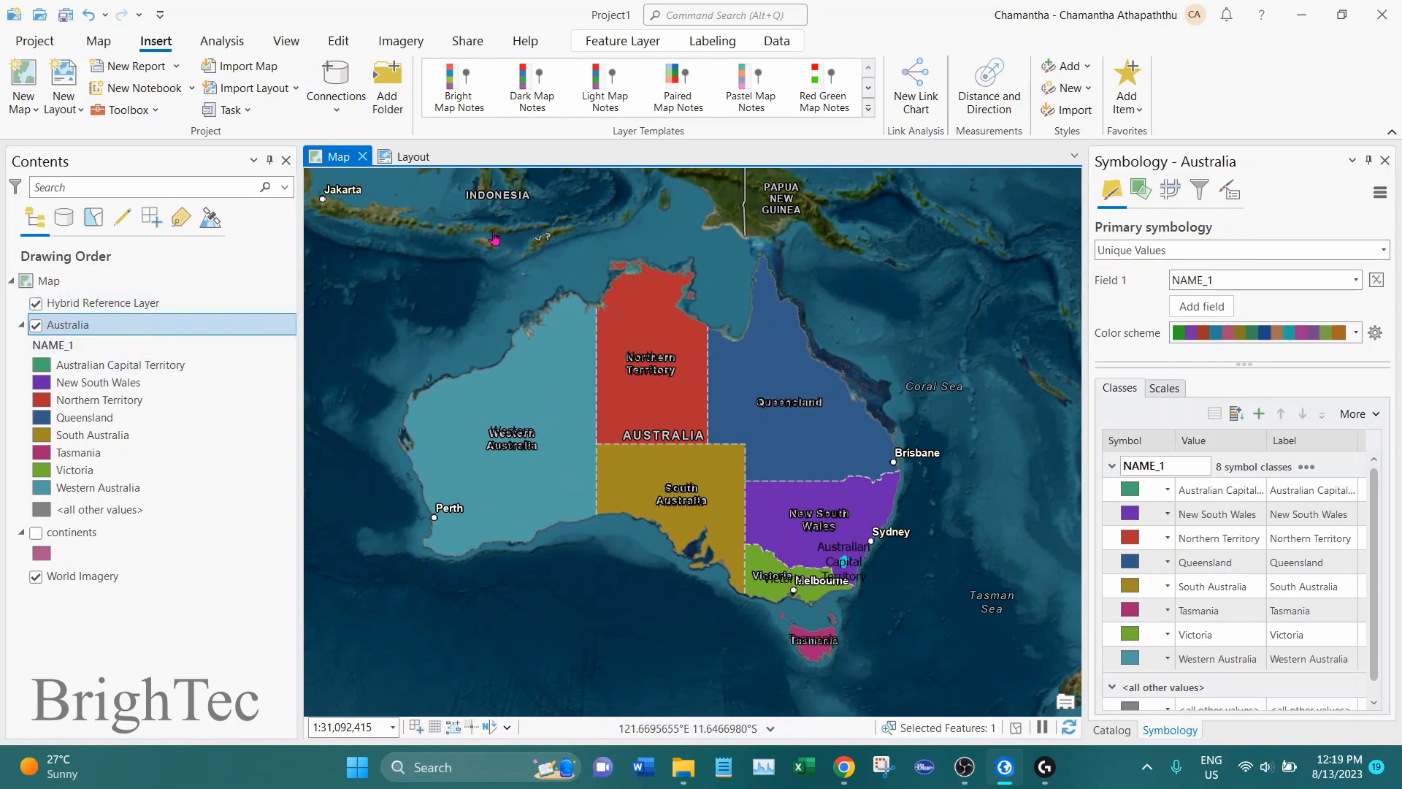
click(411, 156)
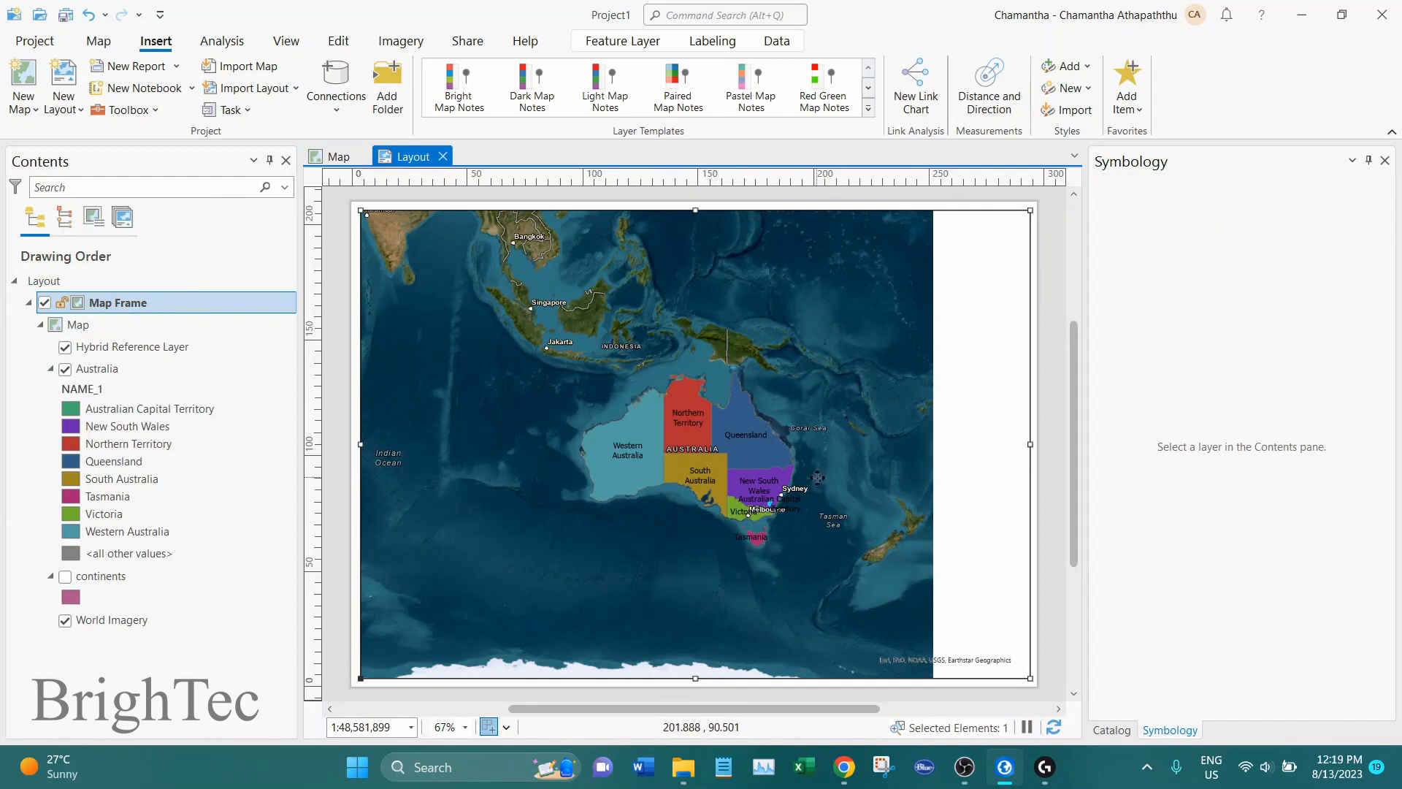
click(336, 156)
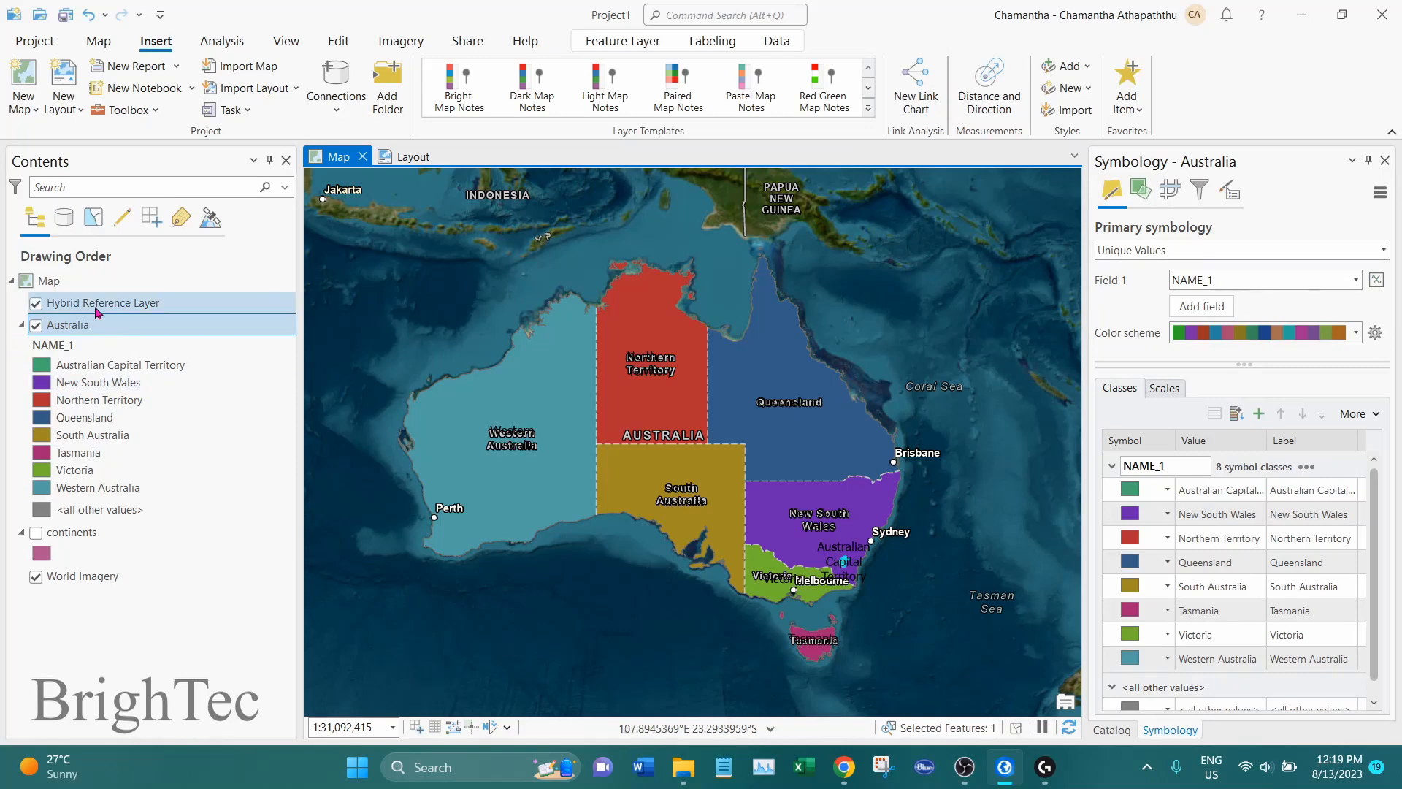
click(34, 306)
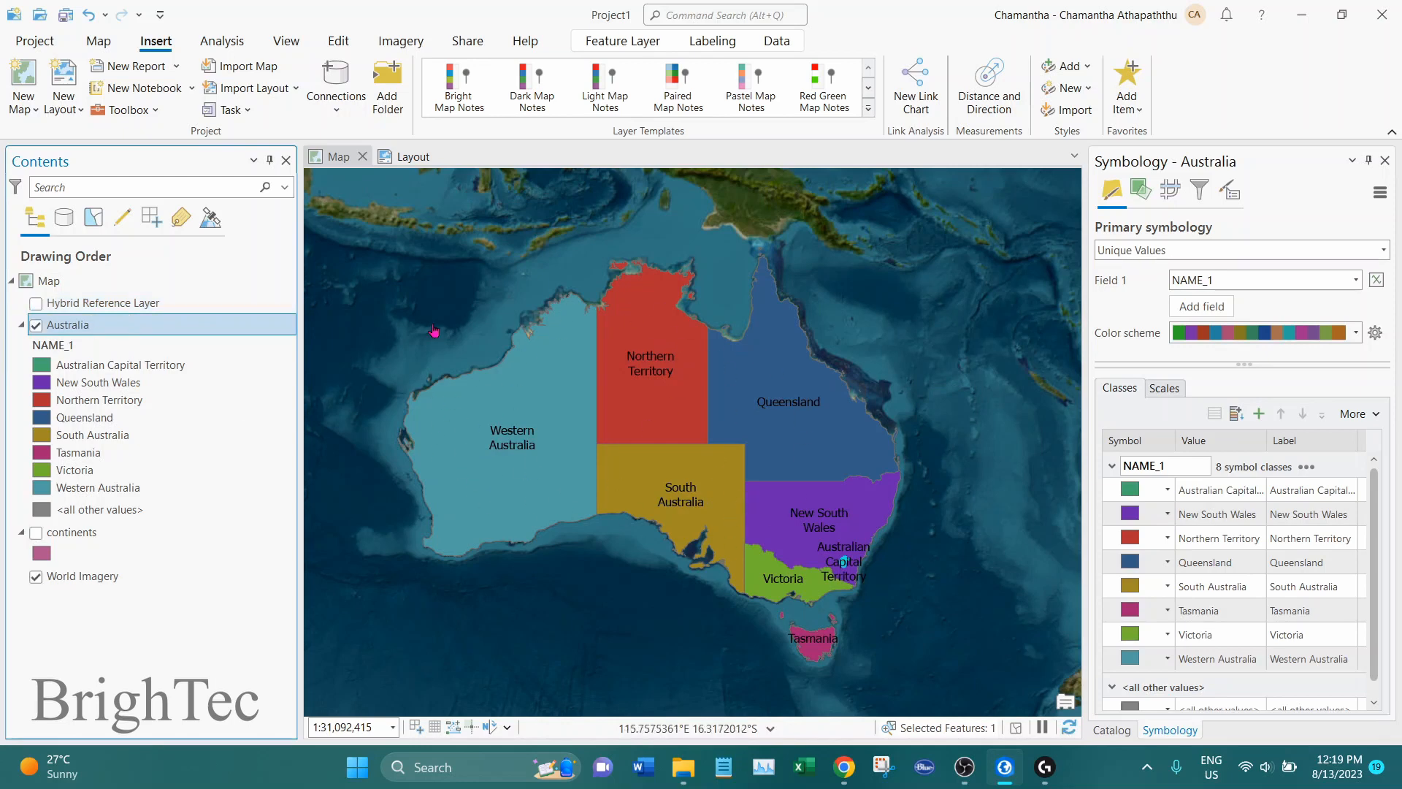
click(405, 158)
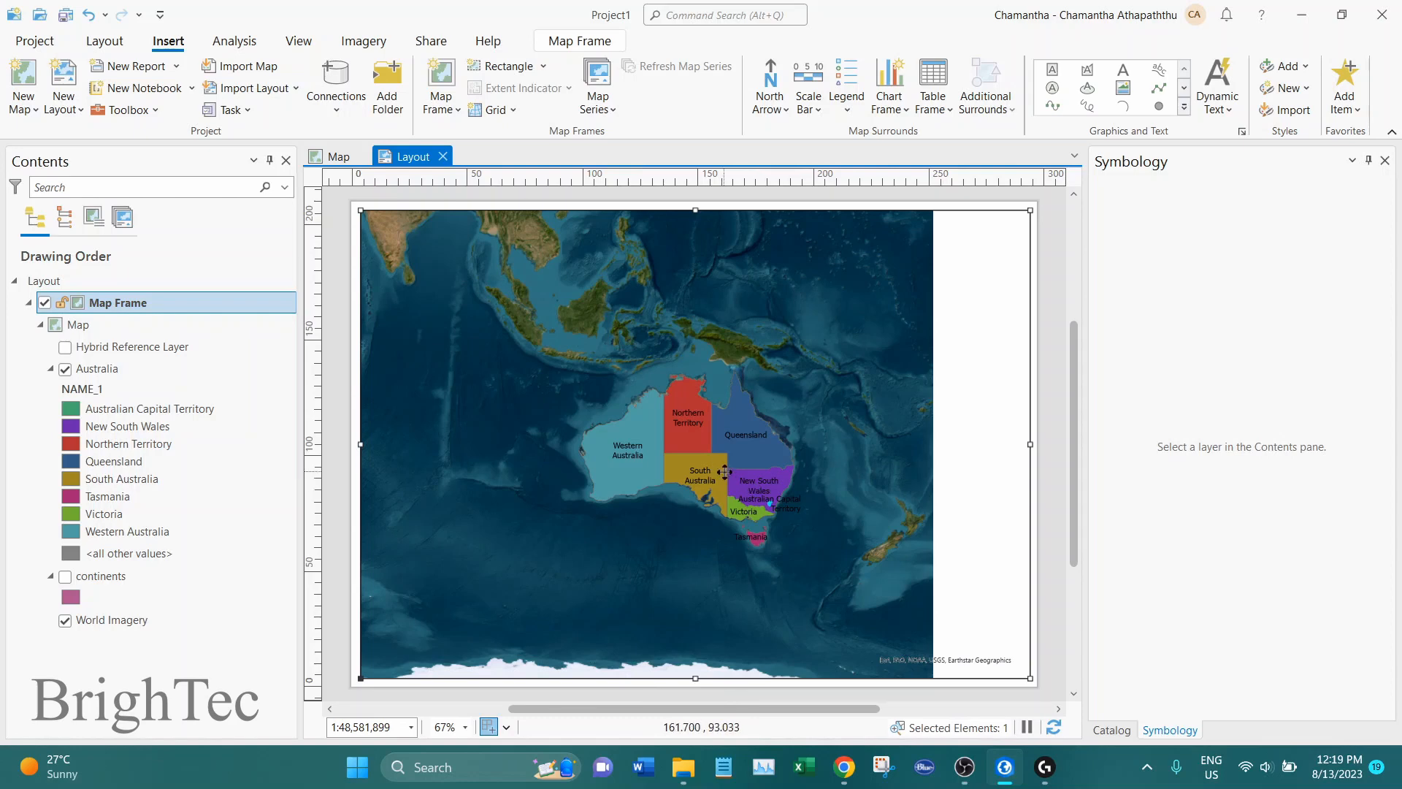
Center Australia in the map view and compare its extent with the layout's map frame
click(336, 157)
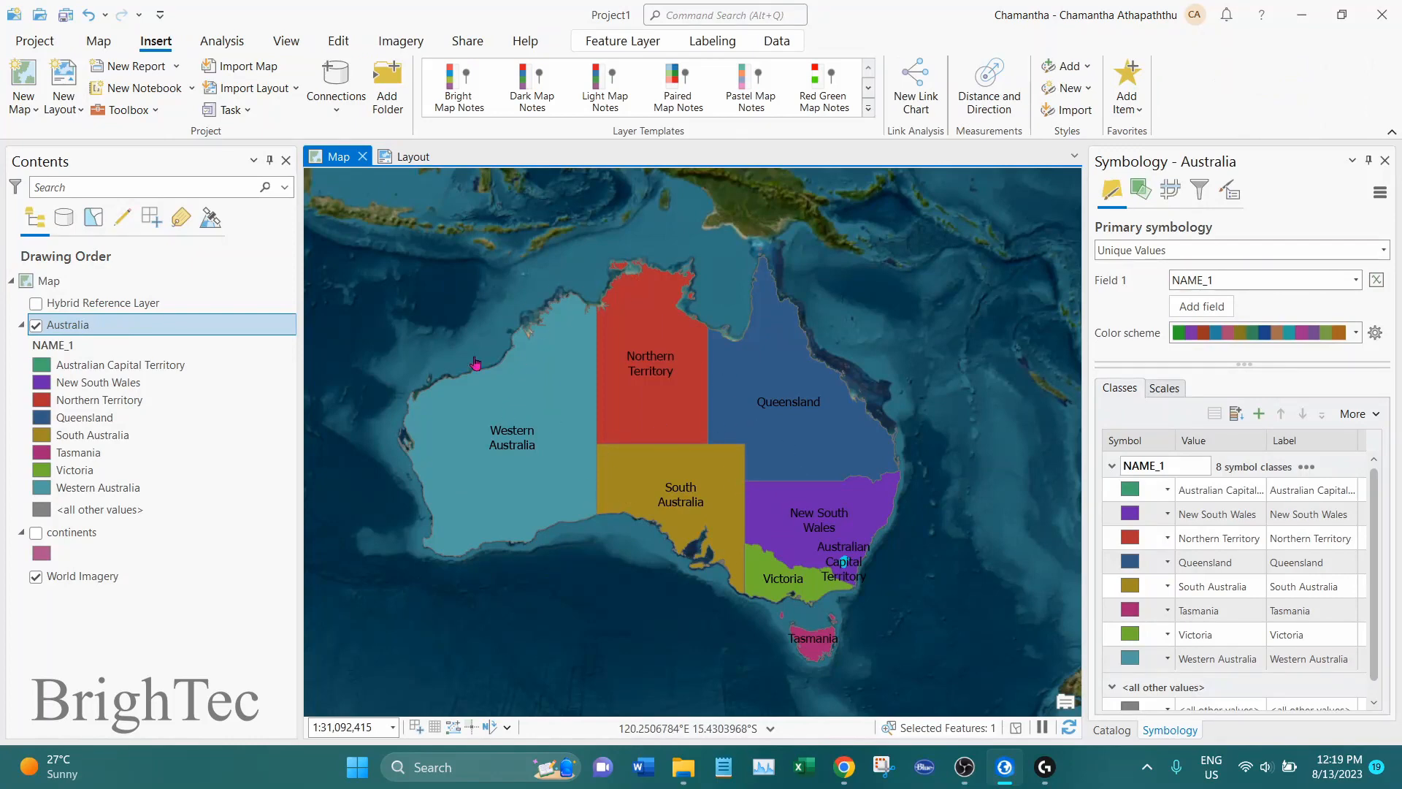
scroll(582, 462, down, 1)
scroll(585, 464, up, 1)
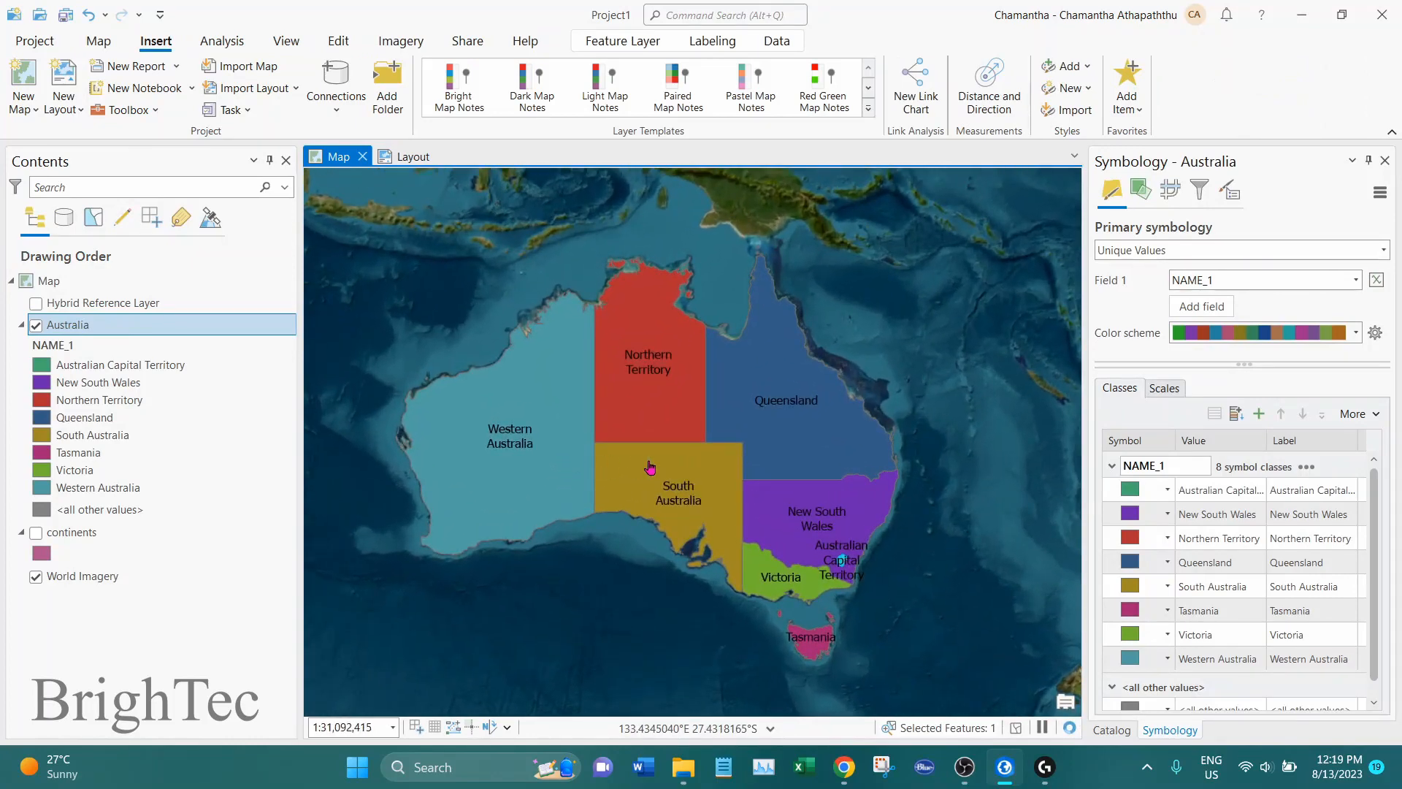
drag(650, 468, 692, 485)
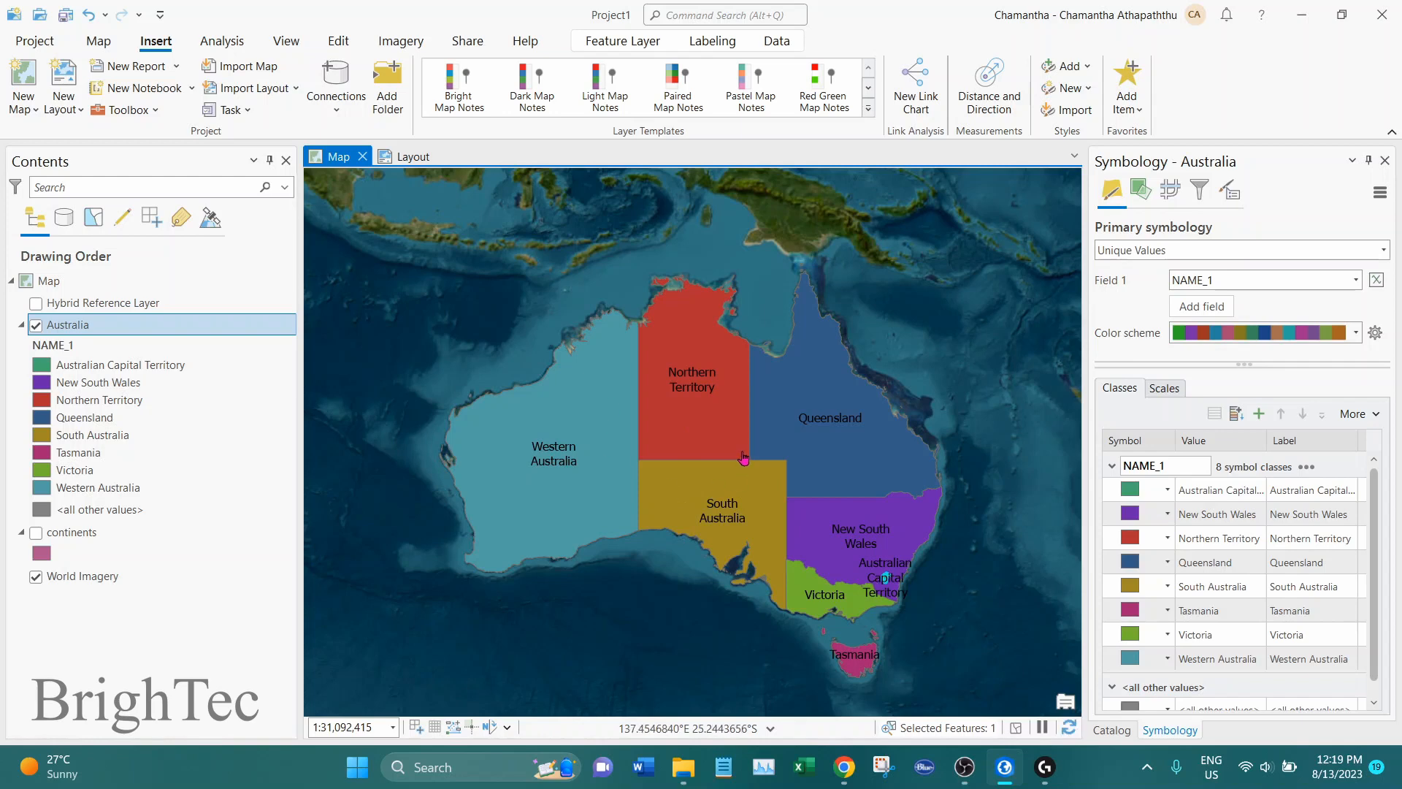
click(416, 157)
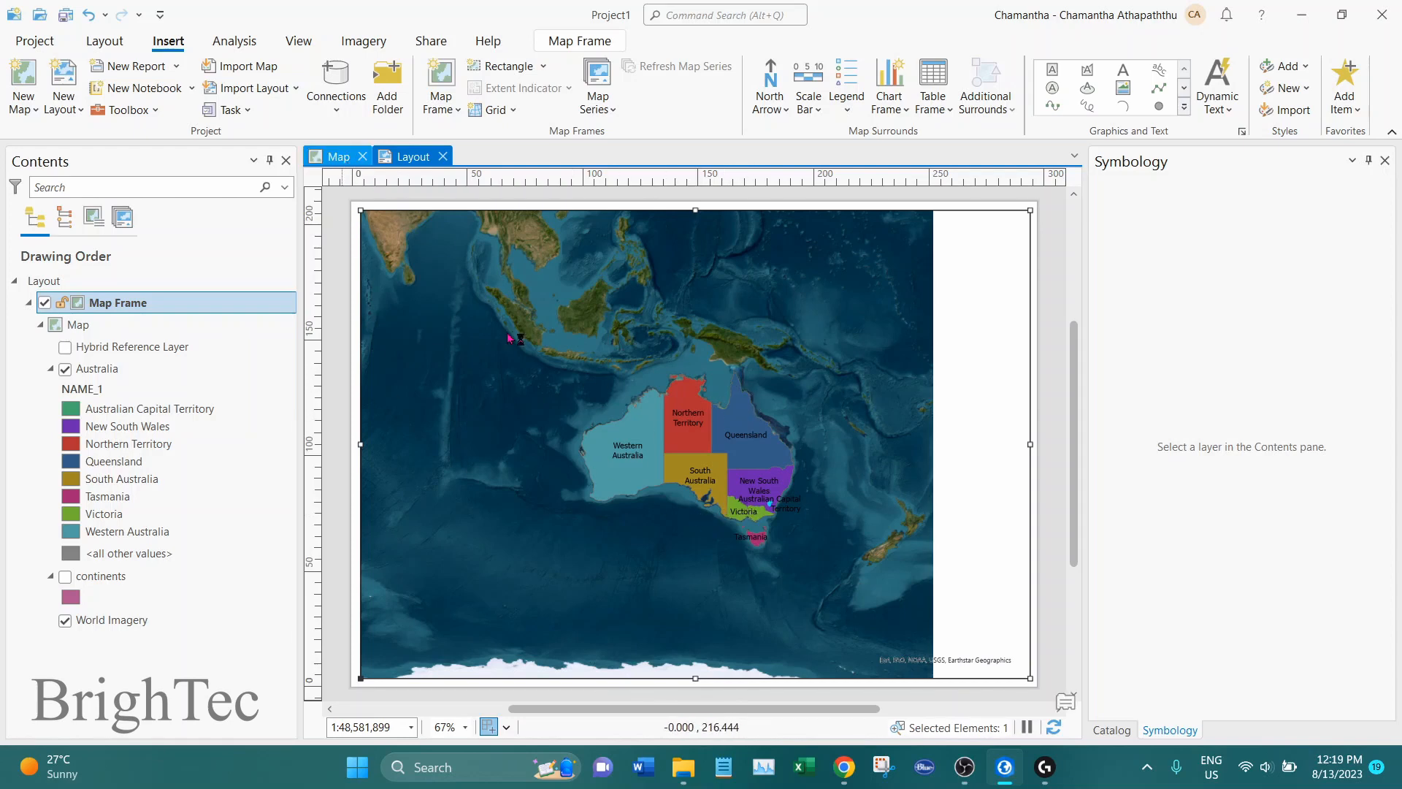
click(351, 160)
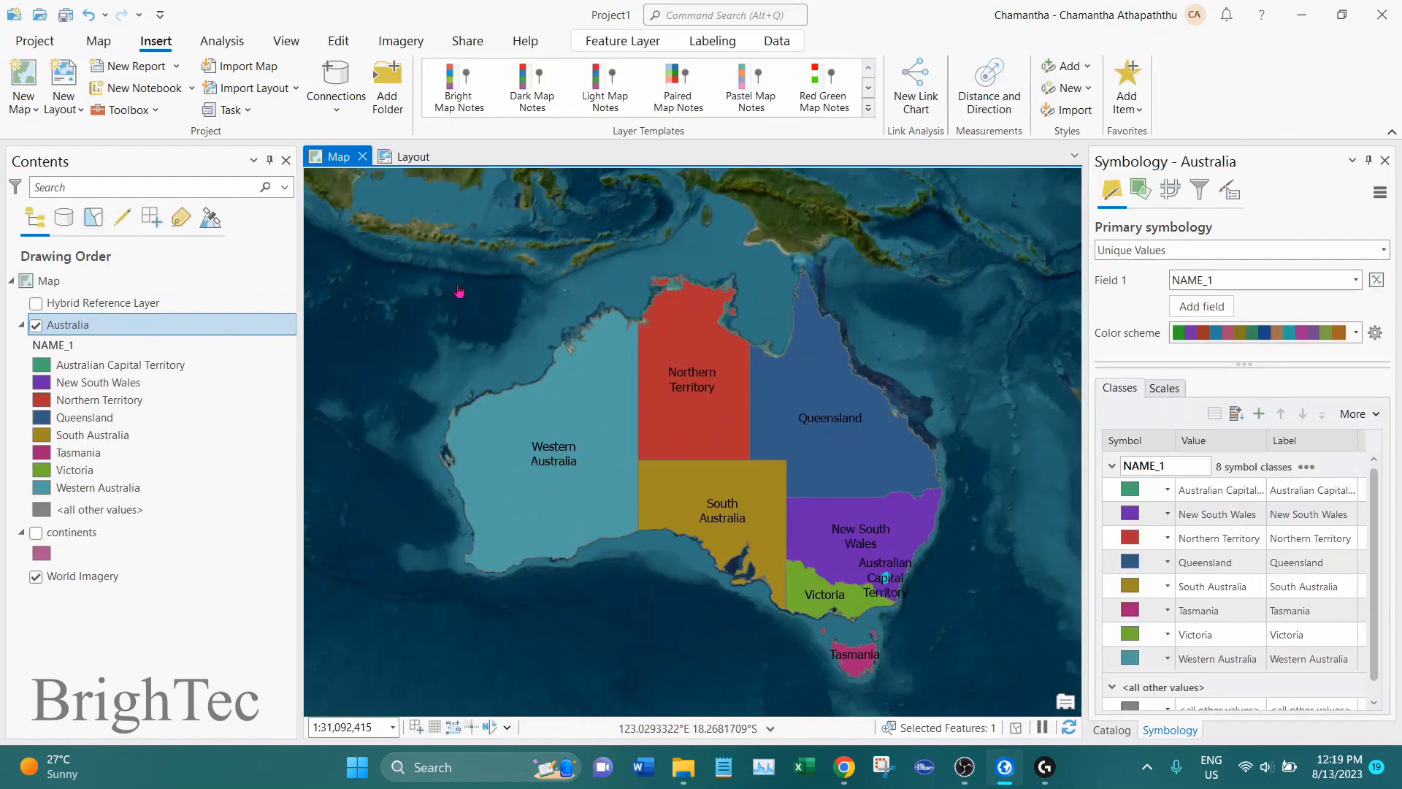
Zoom the layout's map frame to the extent of the last active map and compare it with the map view
click(411, 156)
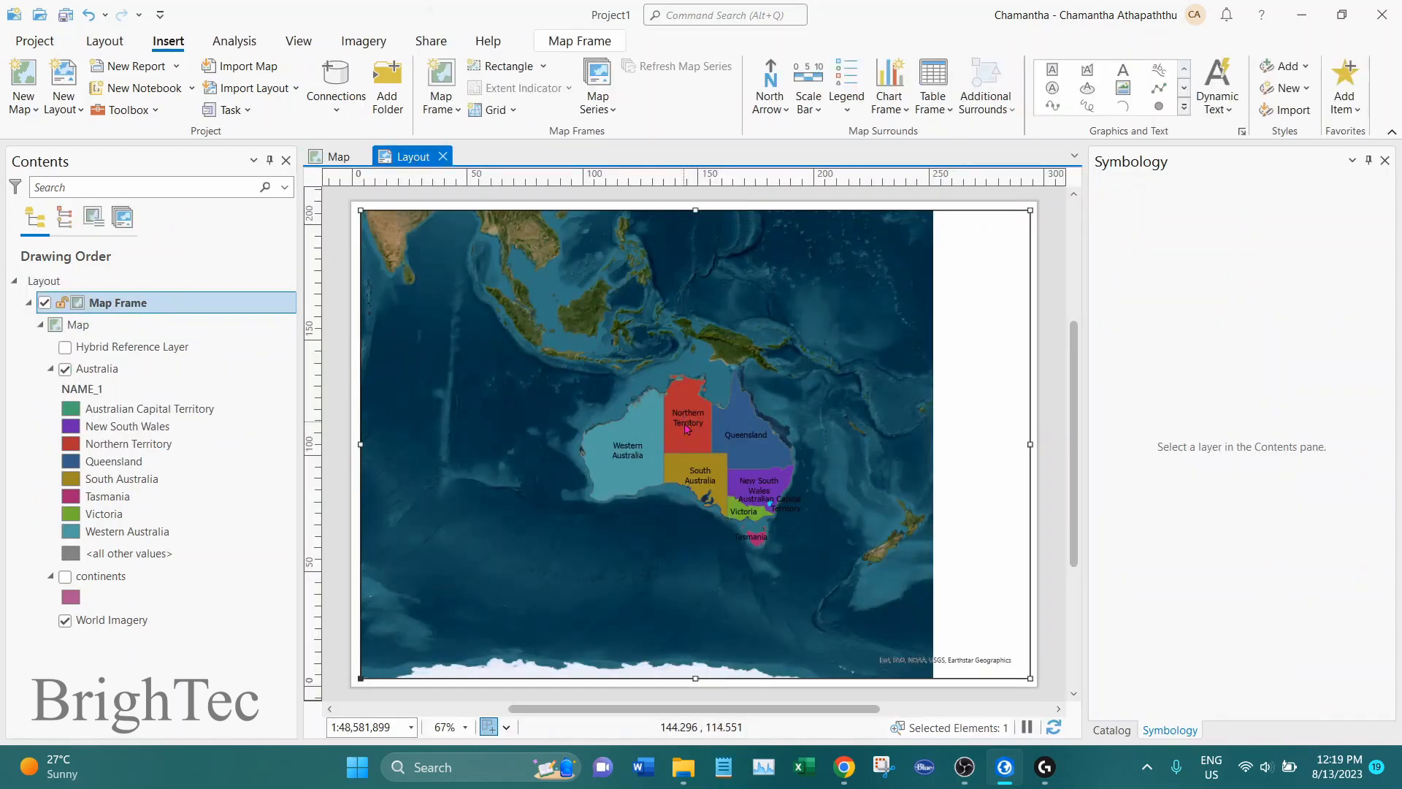
right_click(686, 429)
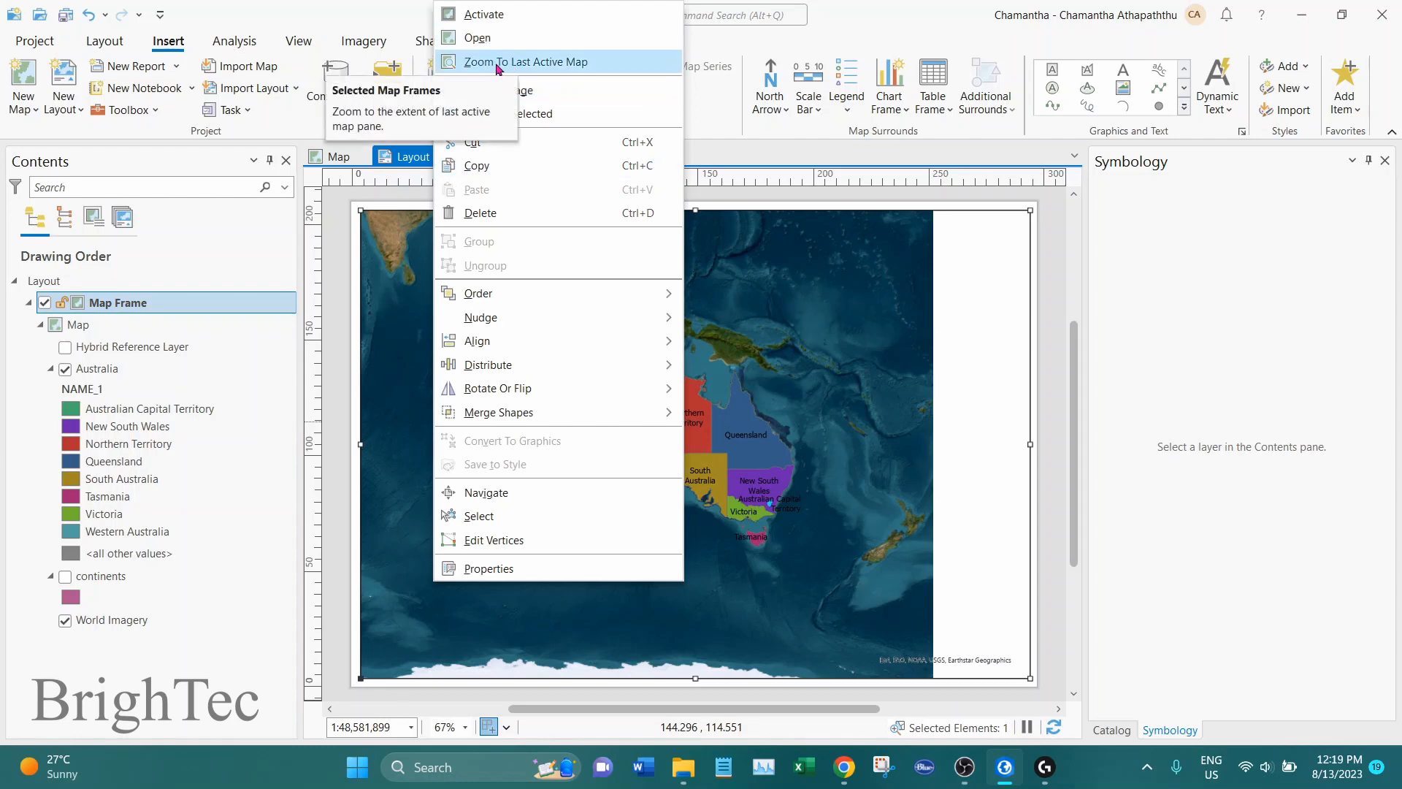
click(565, 65)
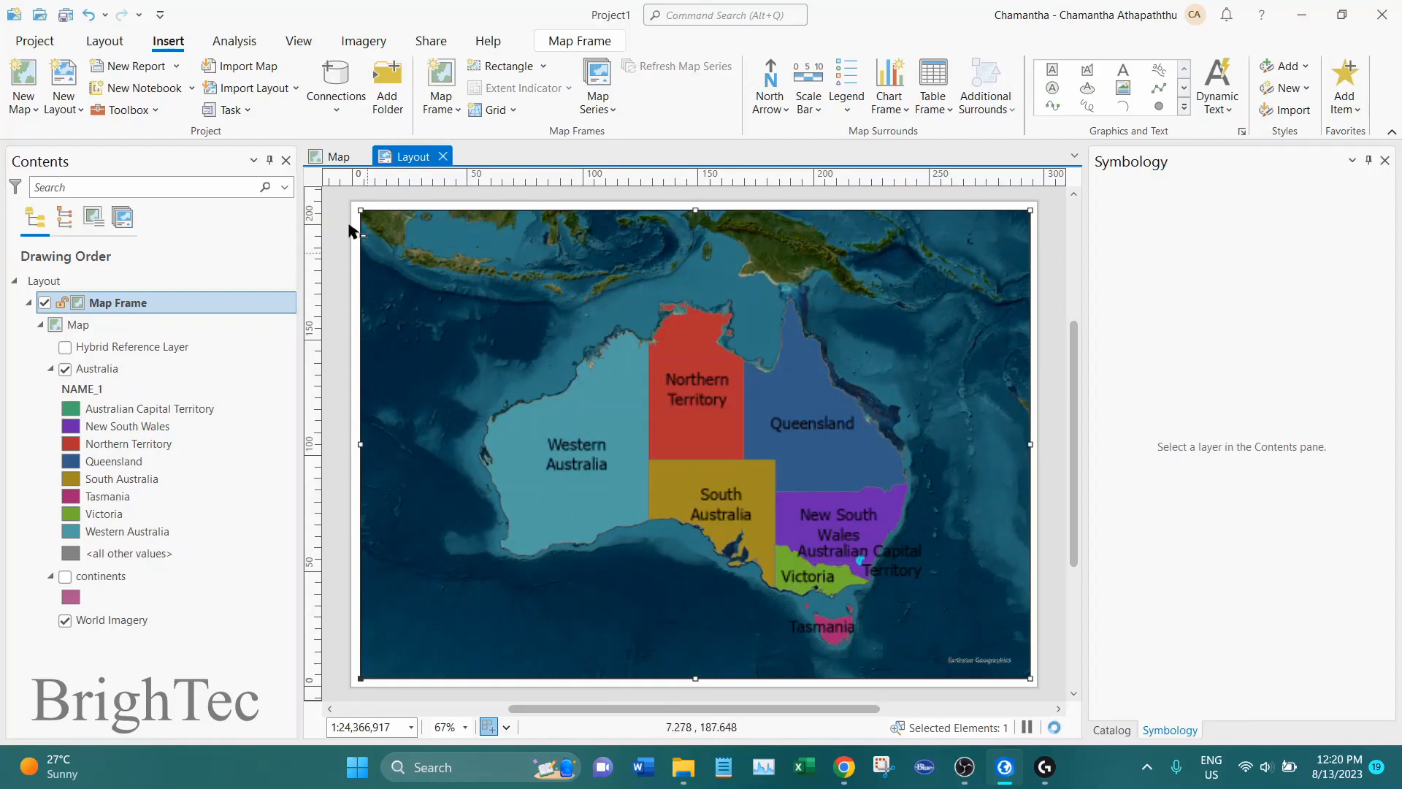
click(325, 166)
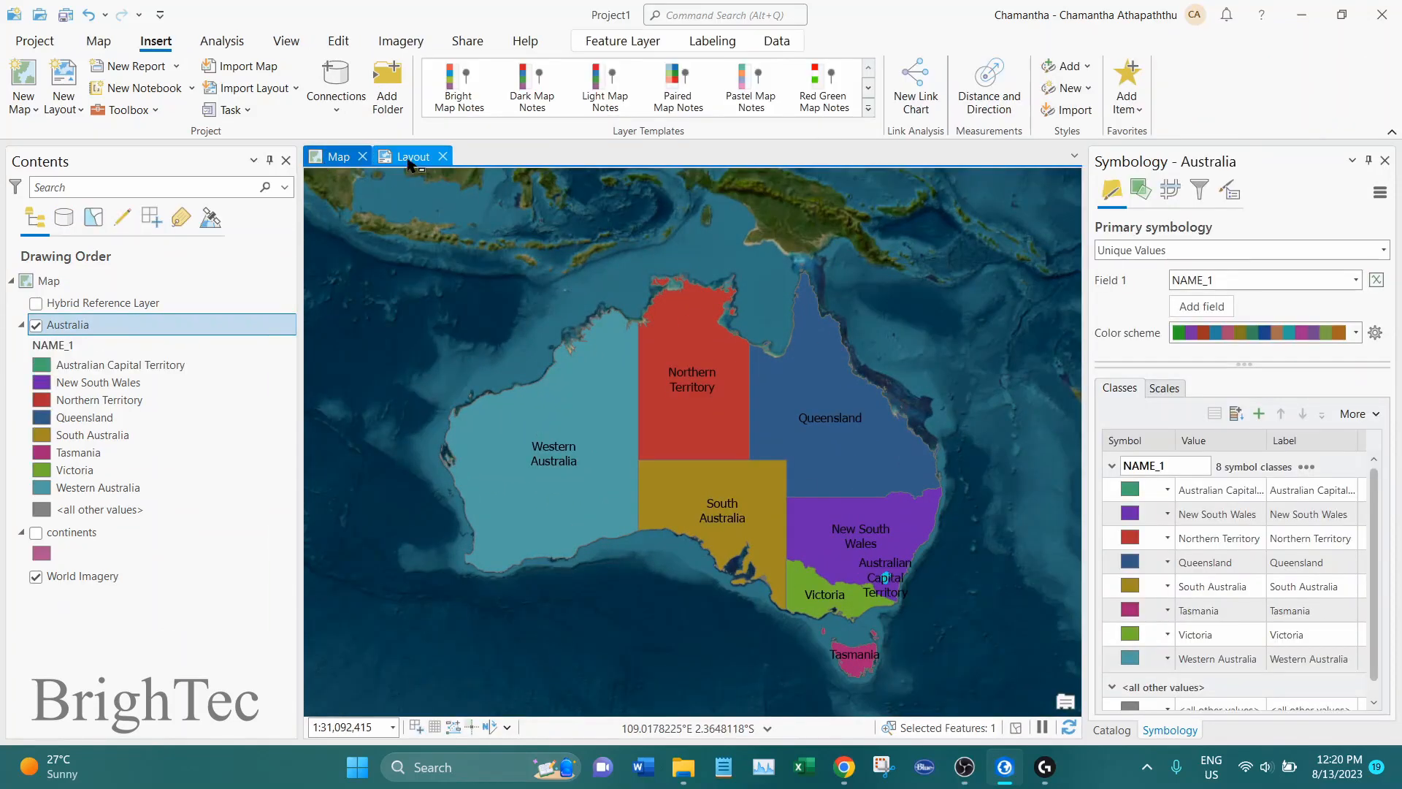
click(409, 162)
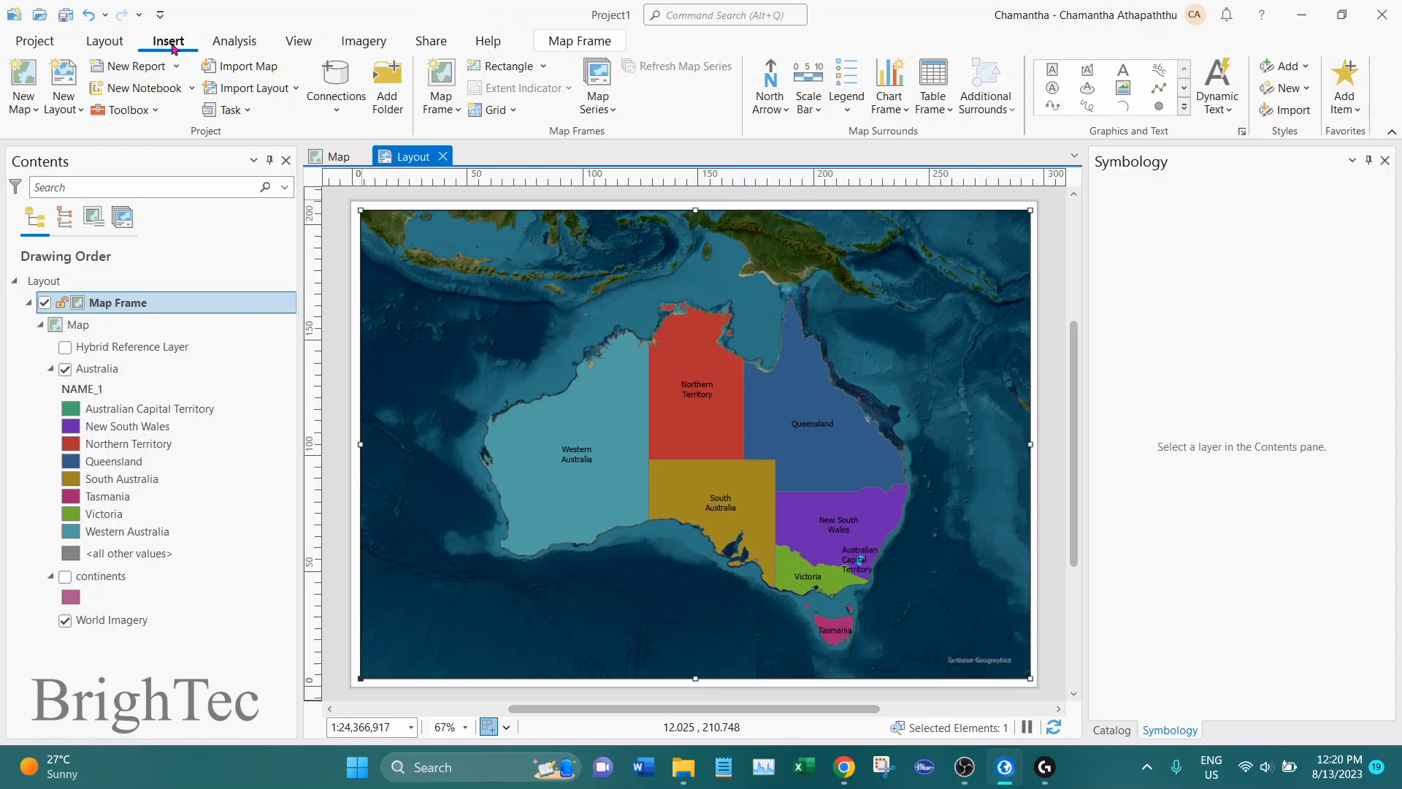
Insert the outlined north arrow with the N beneath it in the upper-left corner of the layout's map frame
click(772, 115)
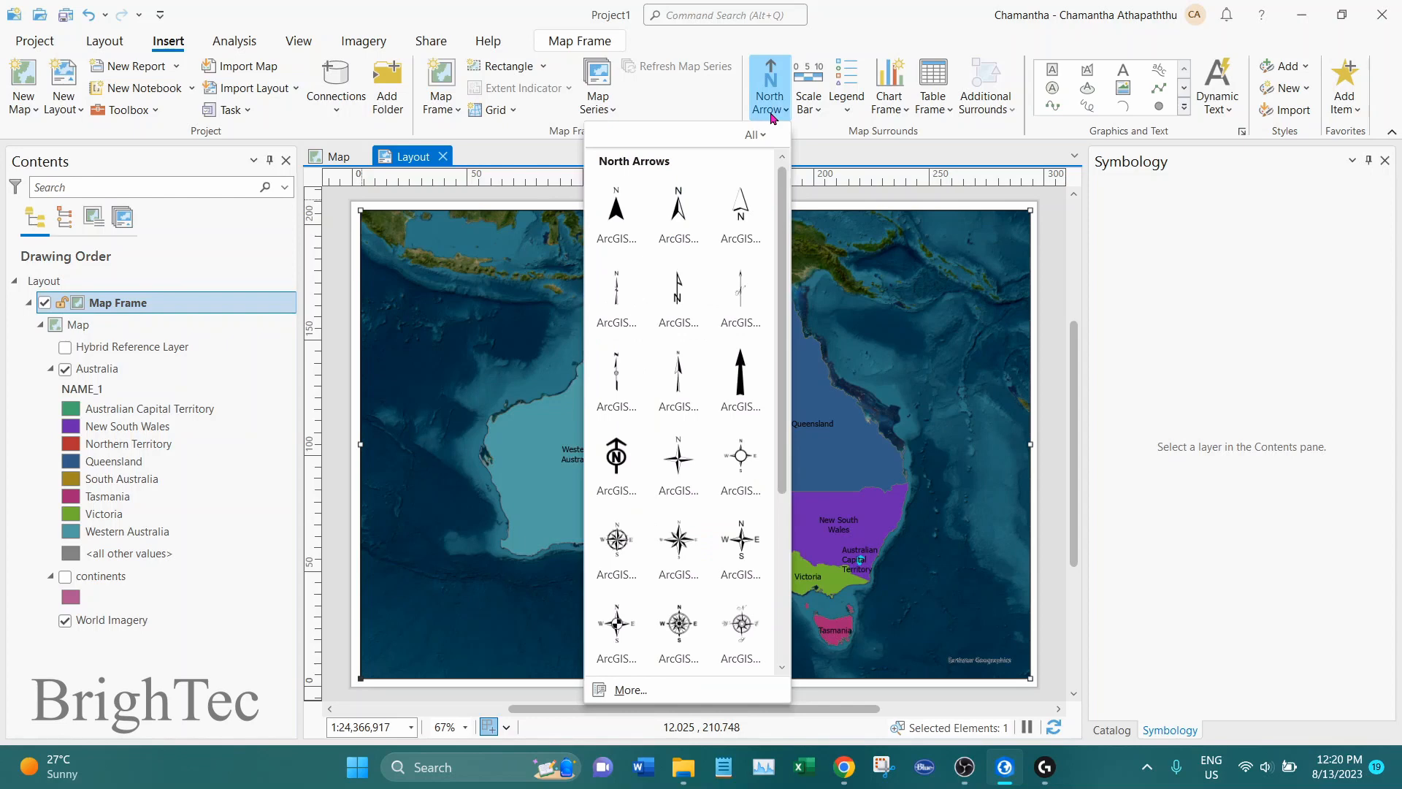
click(733, 225)
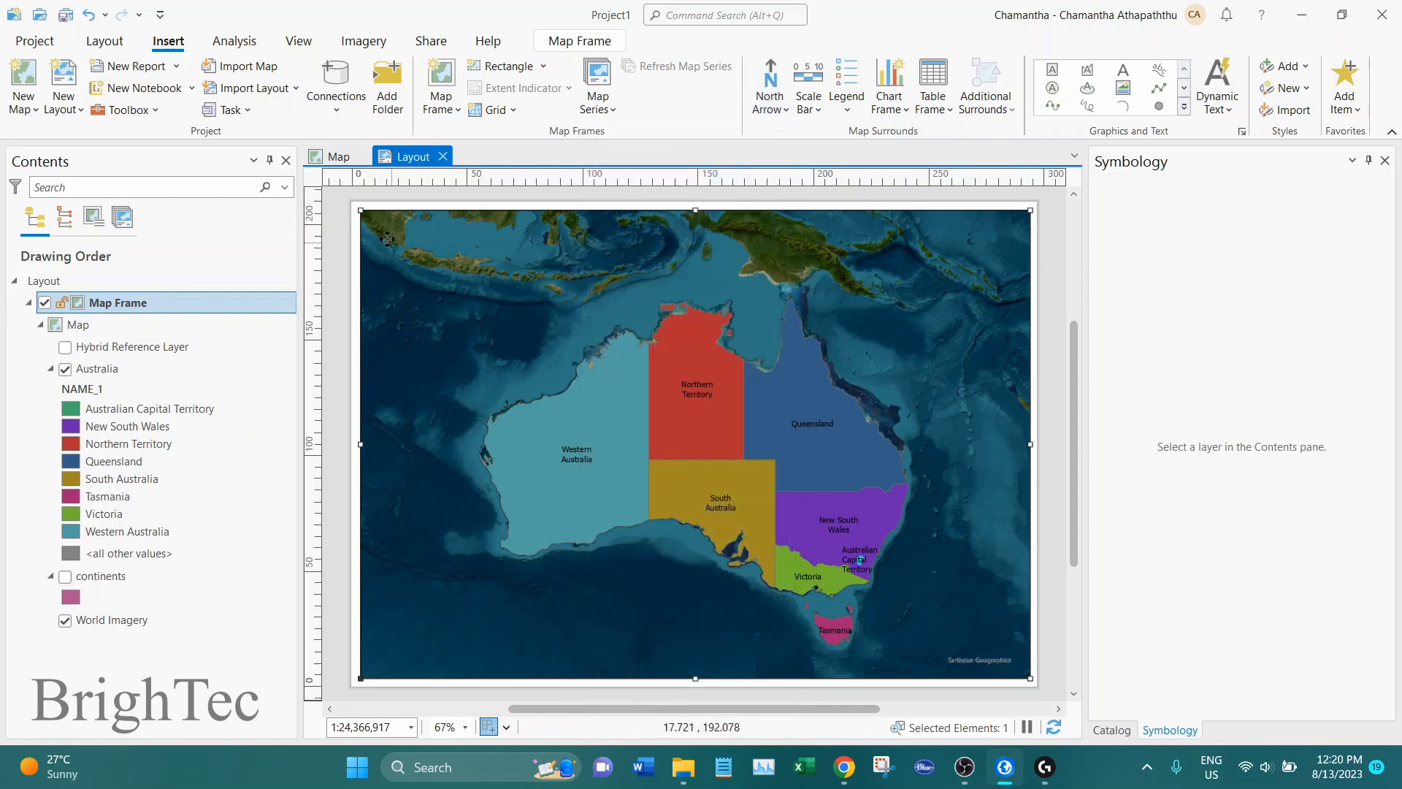
drag(371, 218, 427, 291)
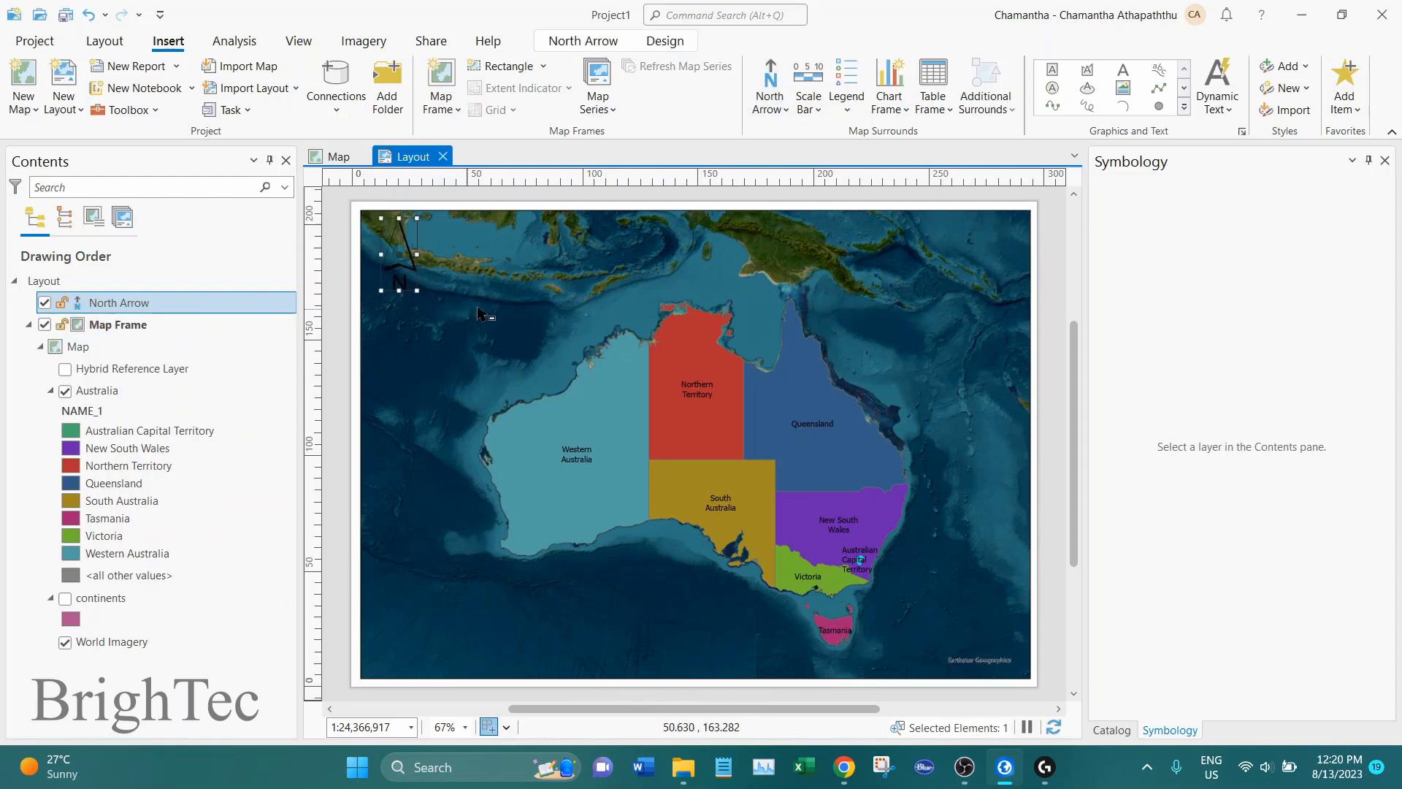
Give the north arrow a white background
right_click(395, 266)
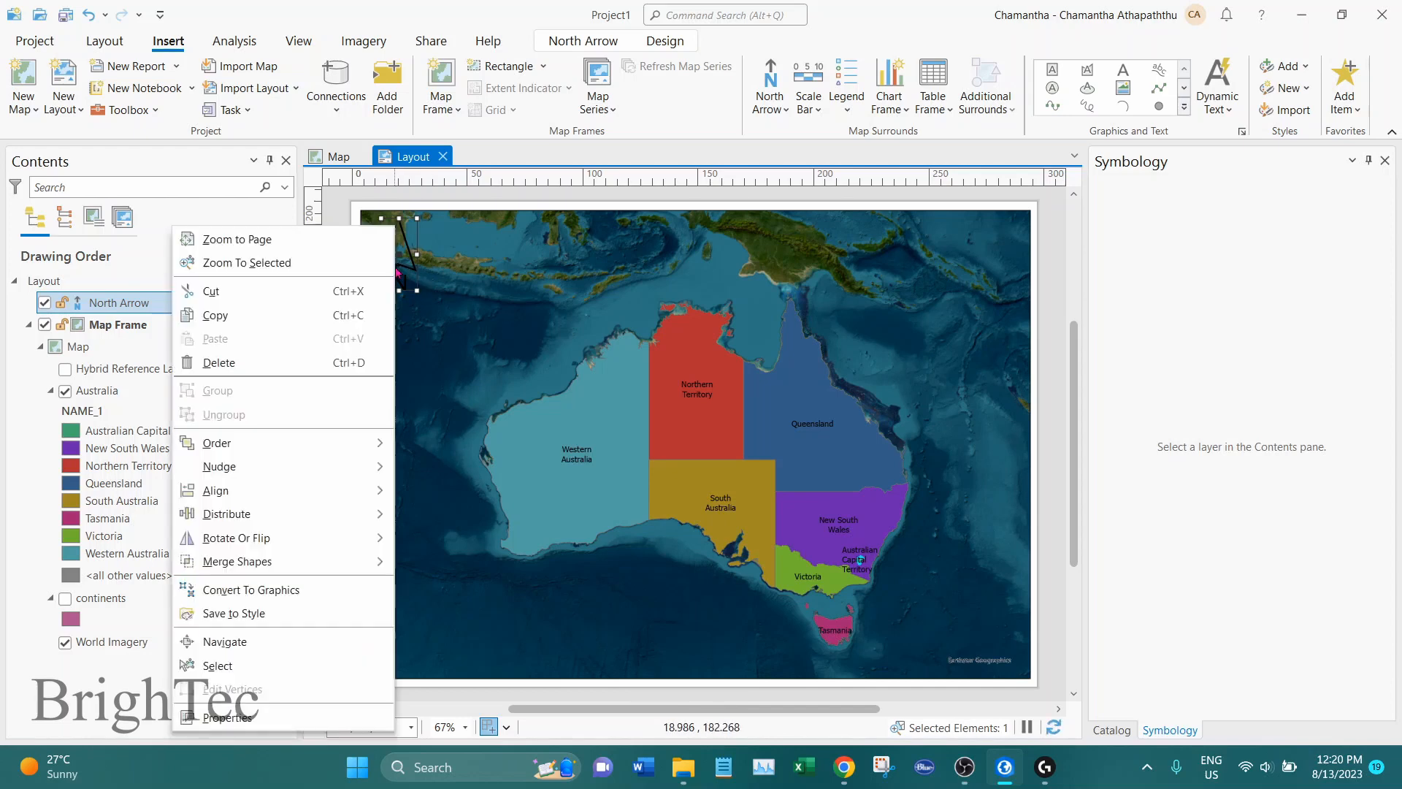
click(299, 720)
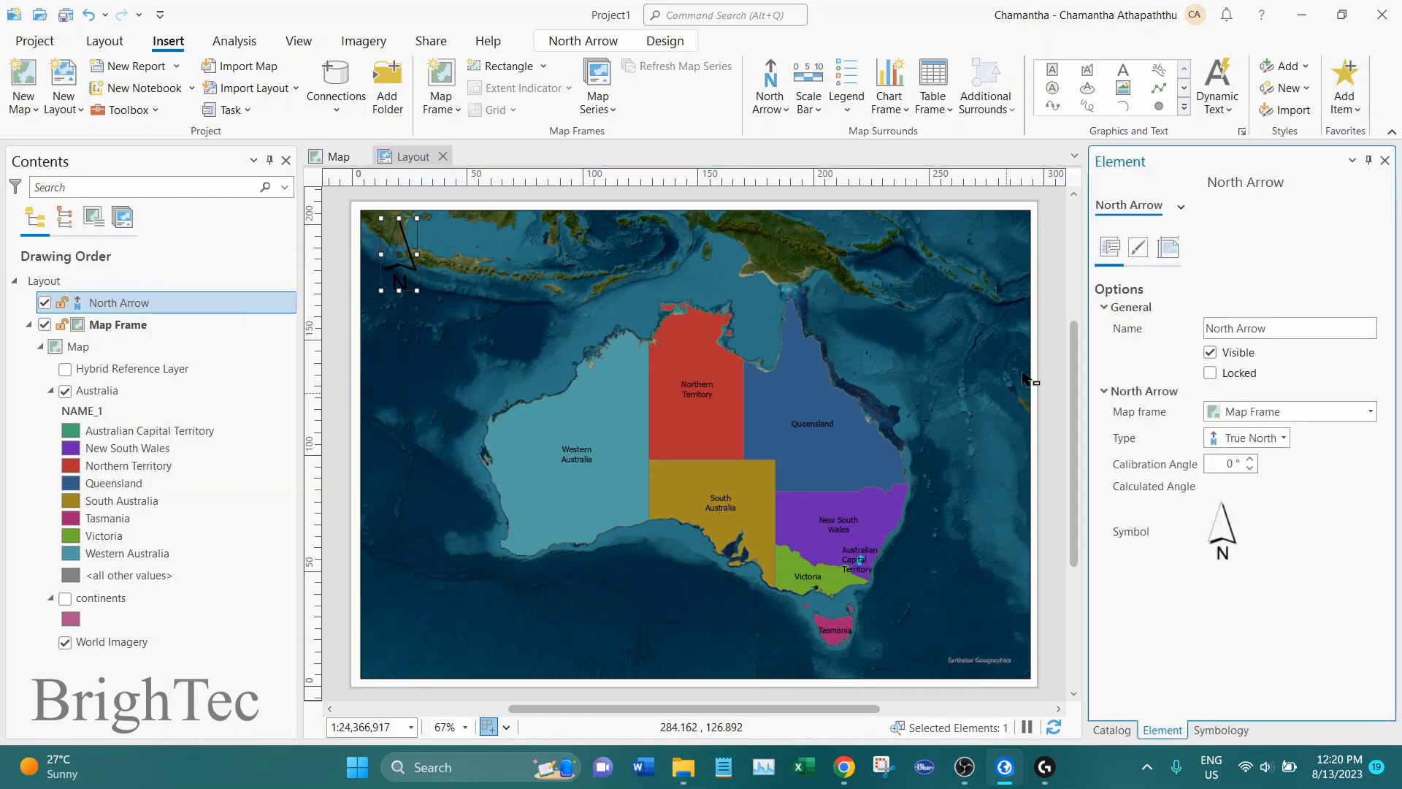
click(1143, 256)
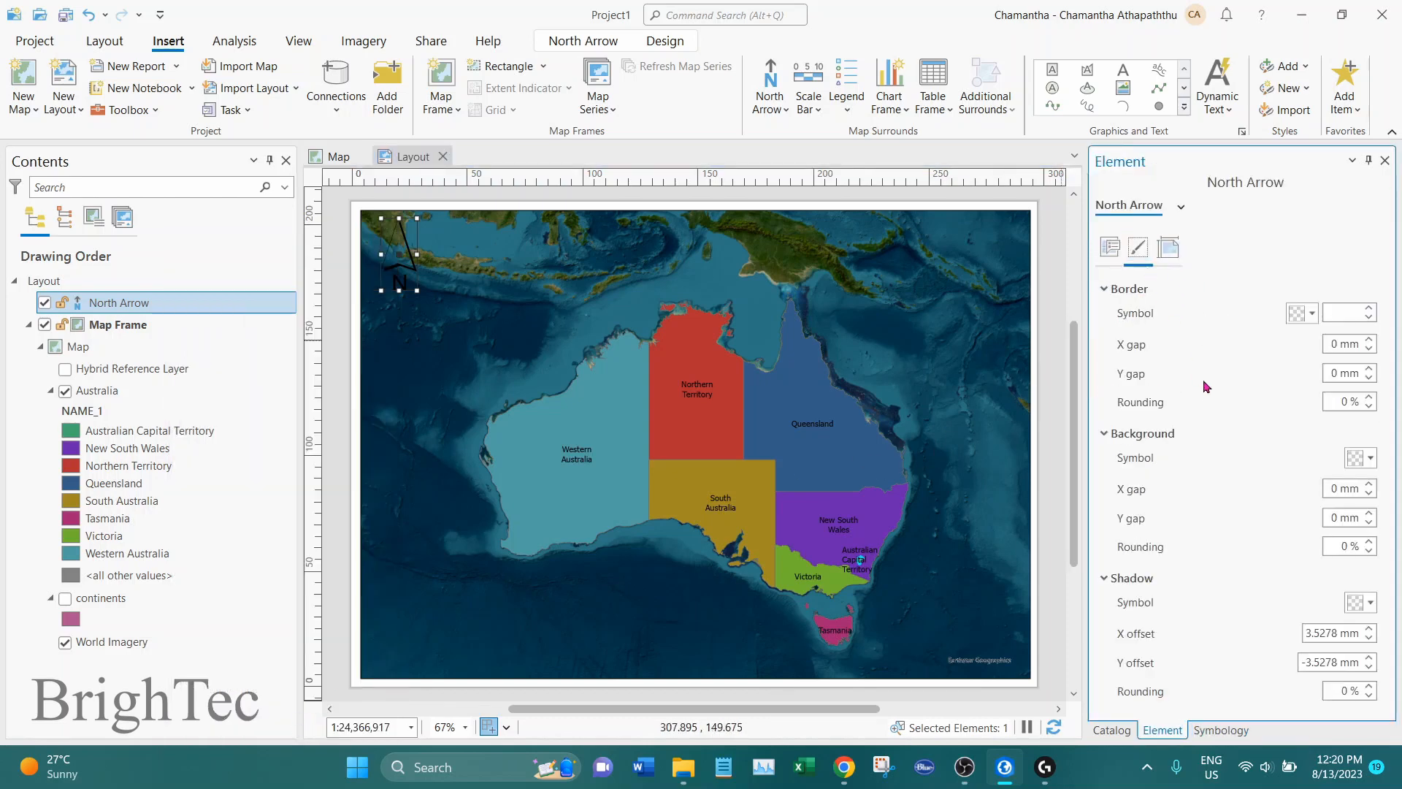
click(1371, 461)
click(1145, 524)
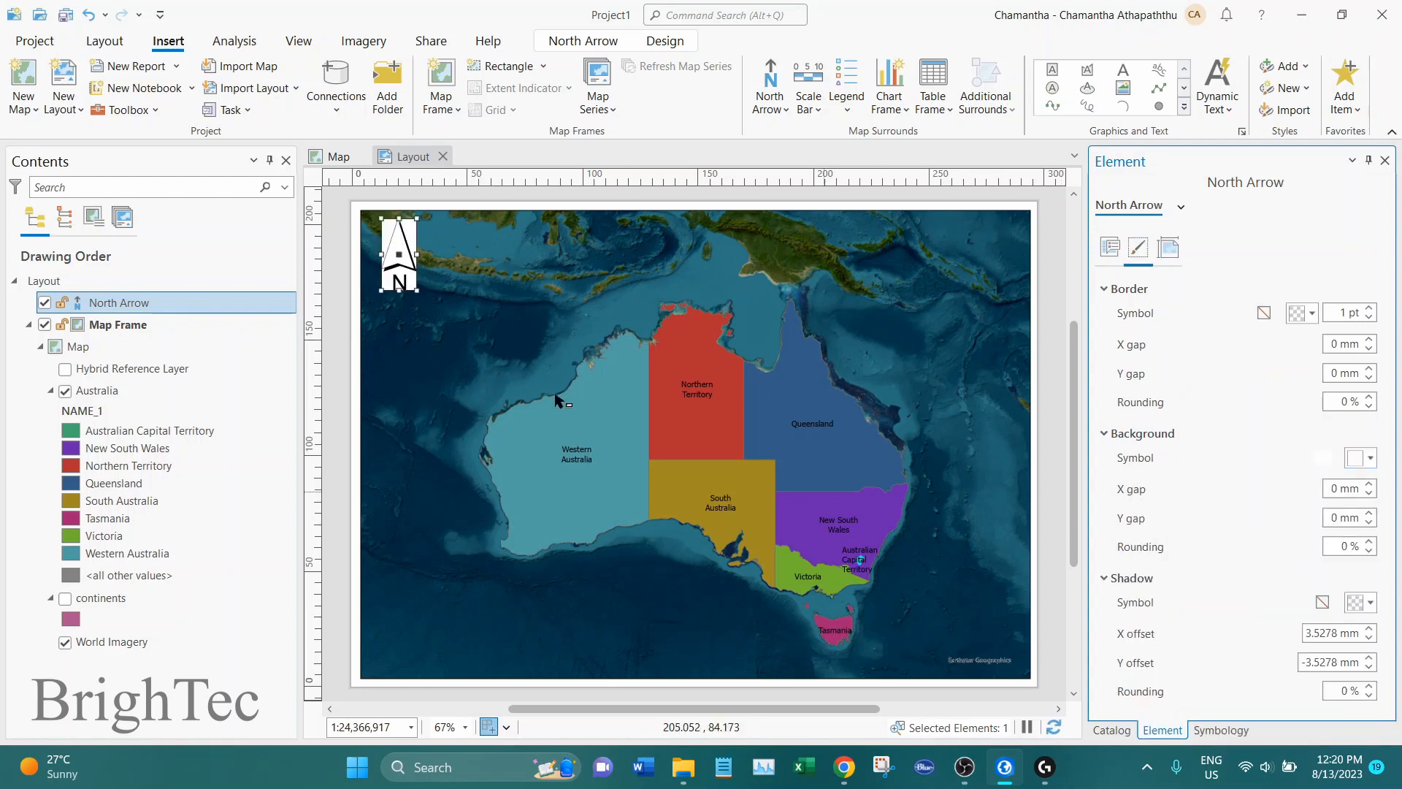
click(445, 305)
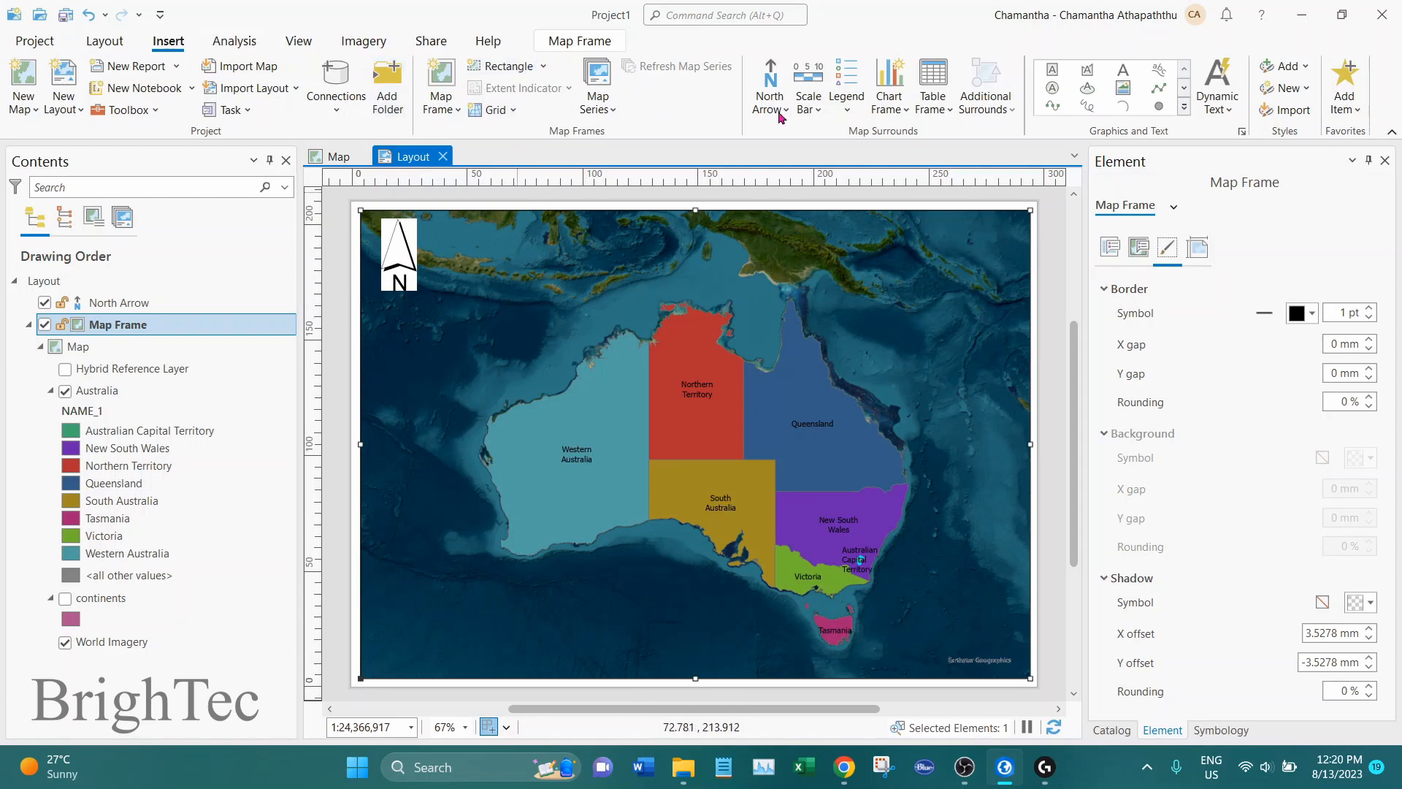
Insert a Scale Line 1 Metric scale bar in the lower-left corner of the layout's map frame
click(812, 114)
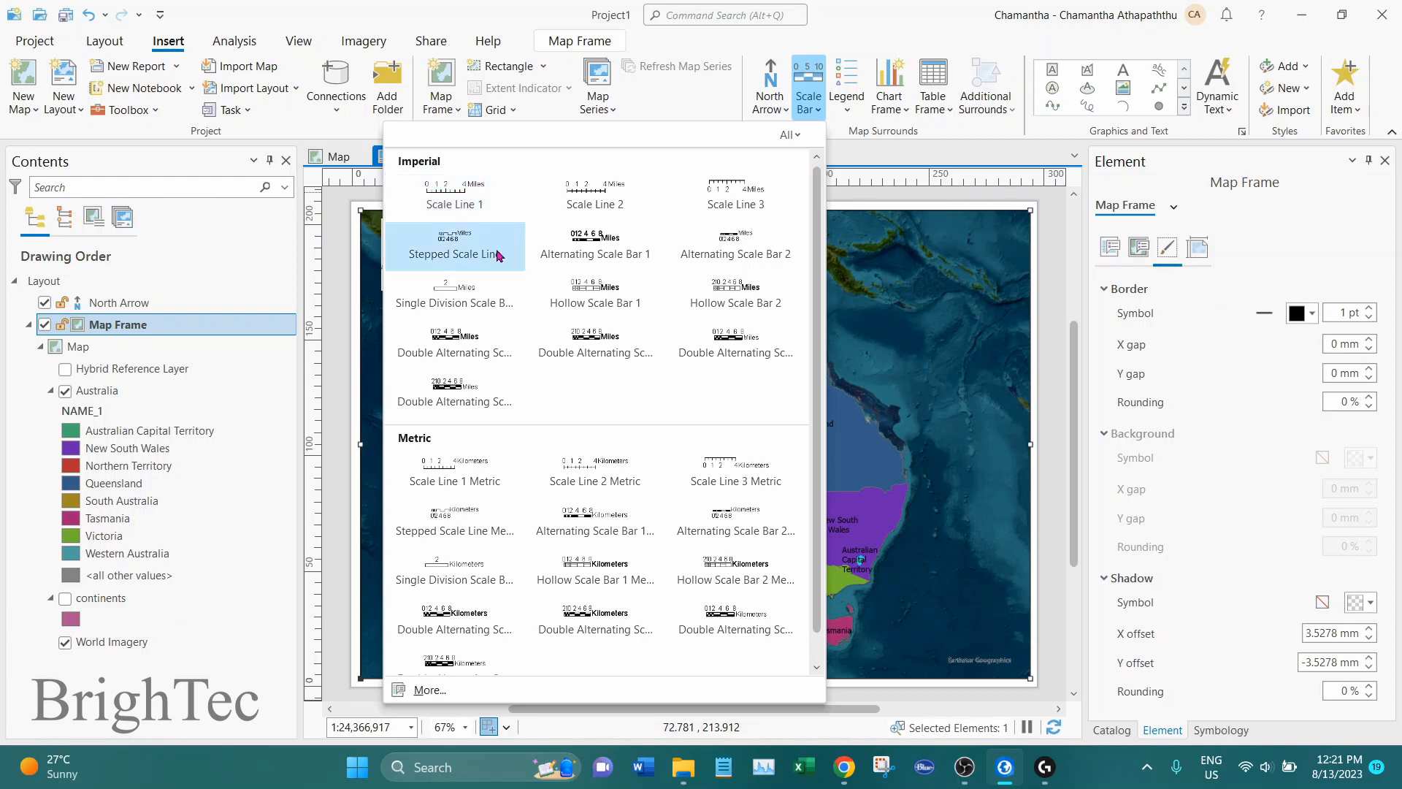
scroll(818, 413, down, 1)
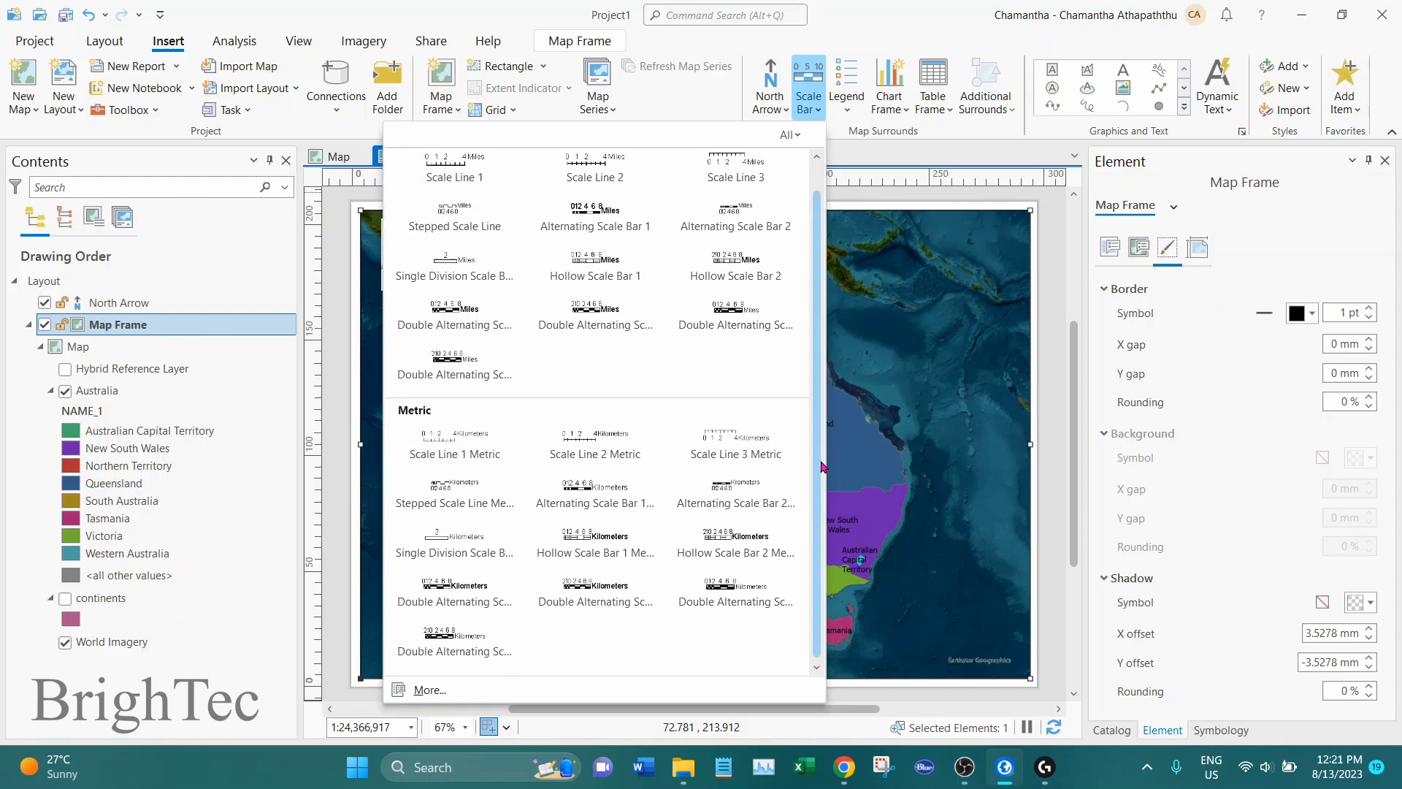
click(451, 448)
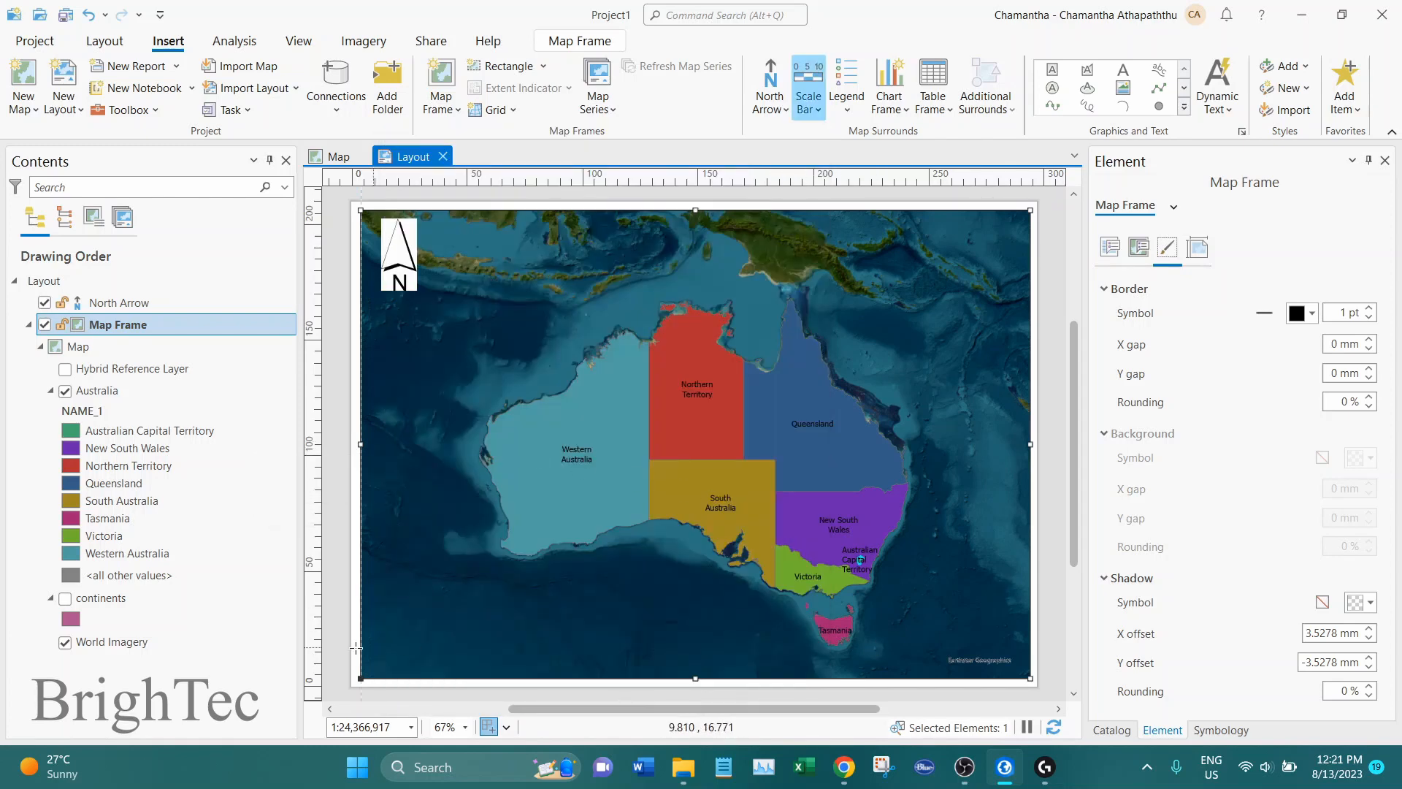
drag(373, 629, 567, 667)
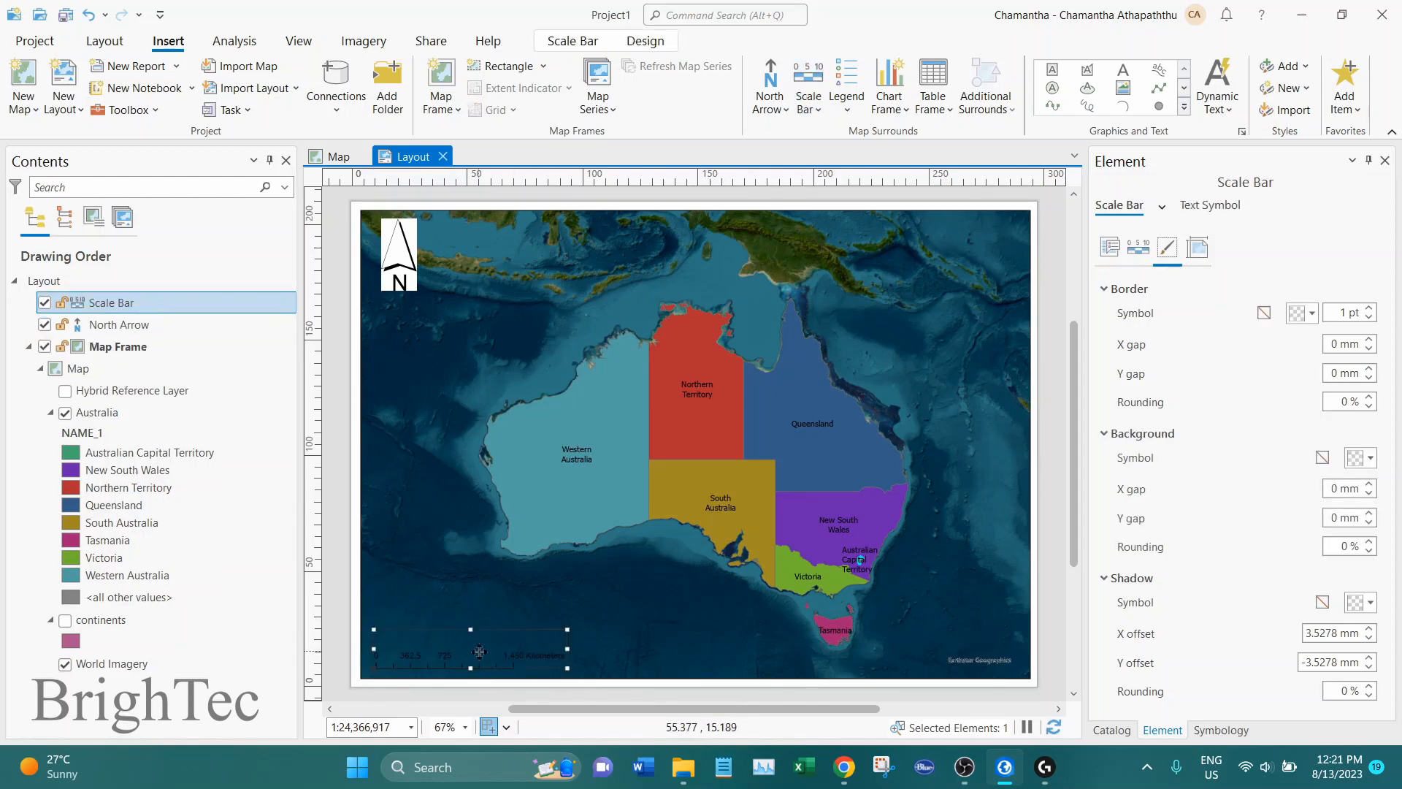
Give the scale bar a white background
right_click(479, 650)
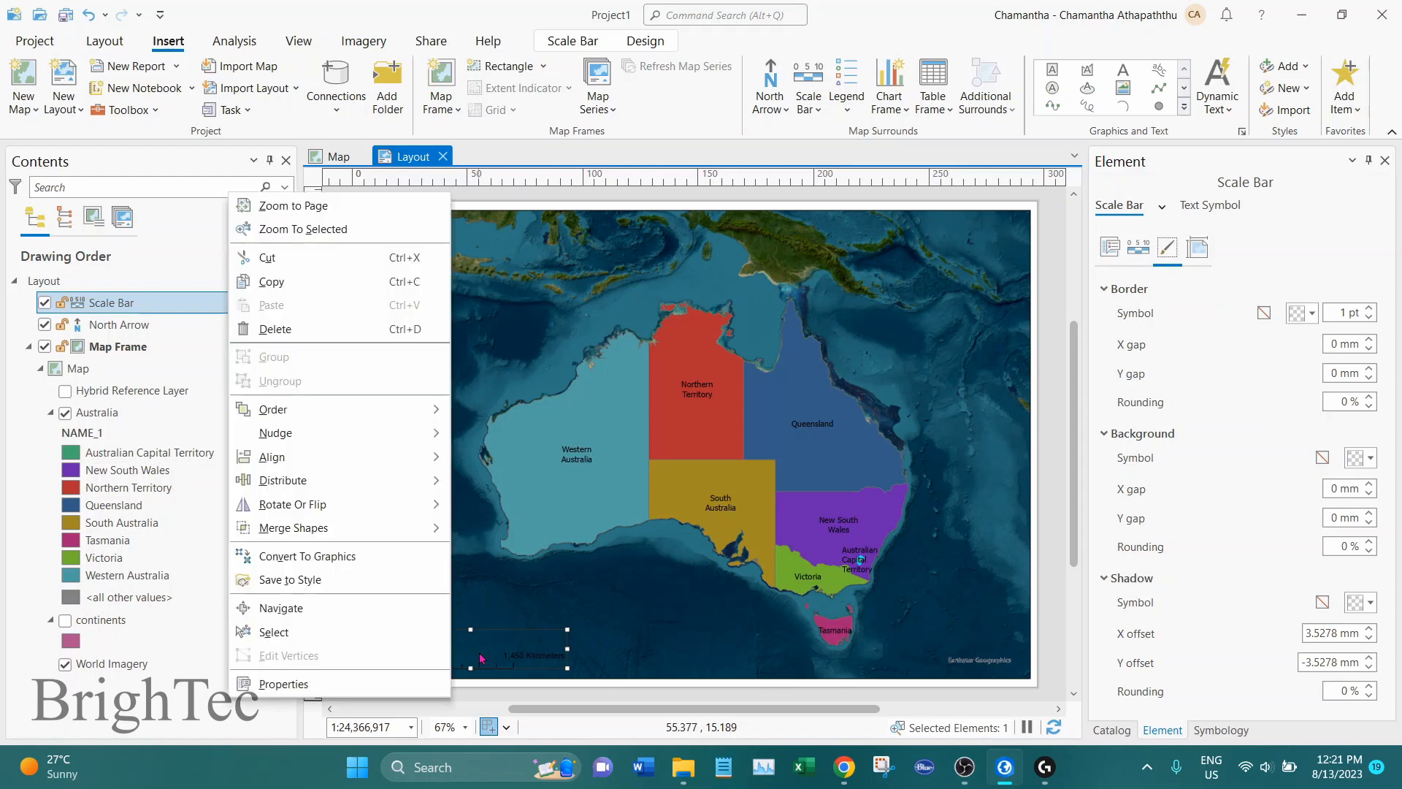
click(338, 683)
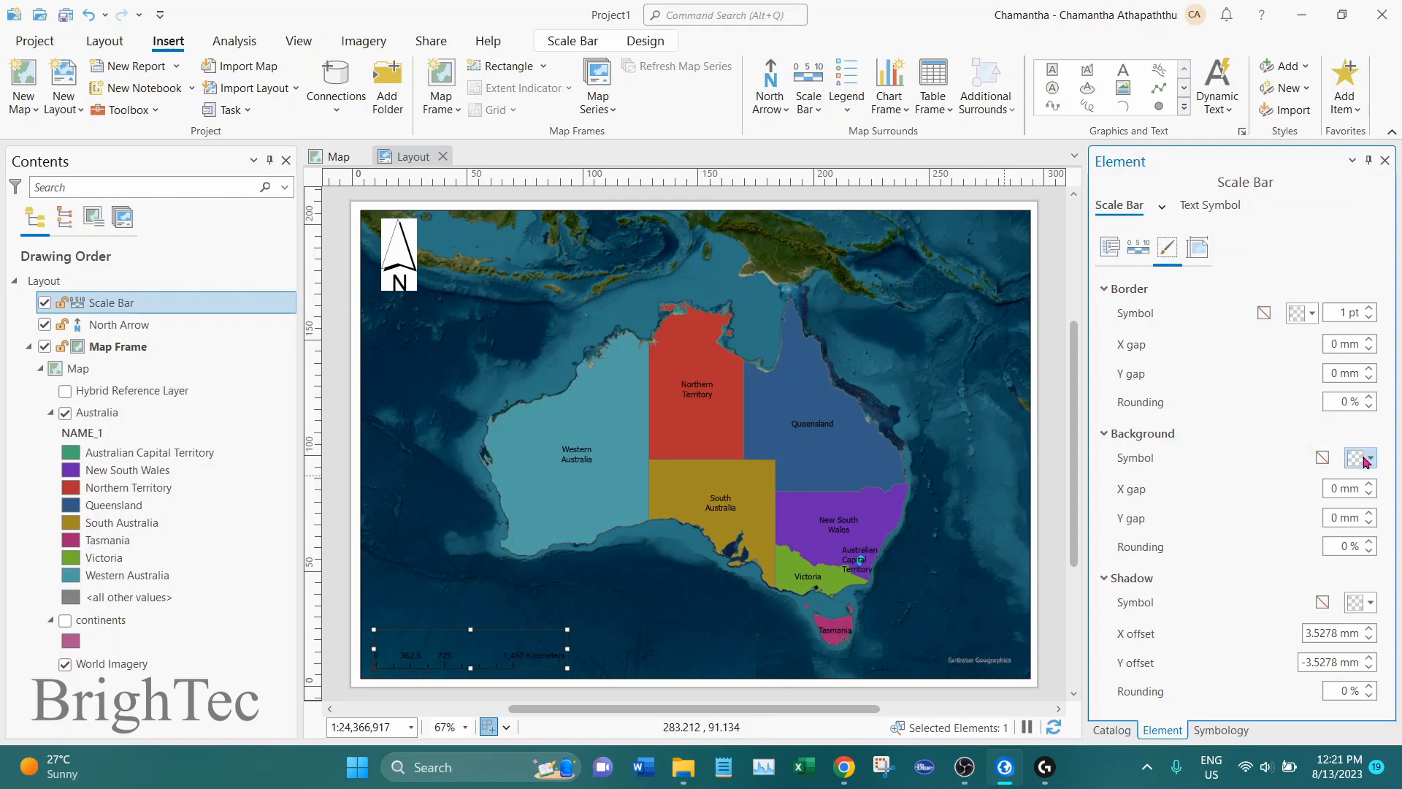
click(1368, 459)
click(1143, 523)
Set the scale bar's unit label text to km
click(1110, 248)
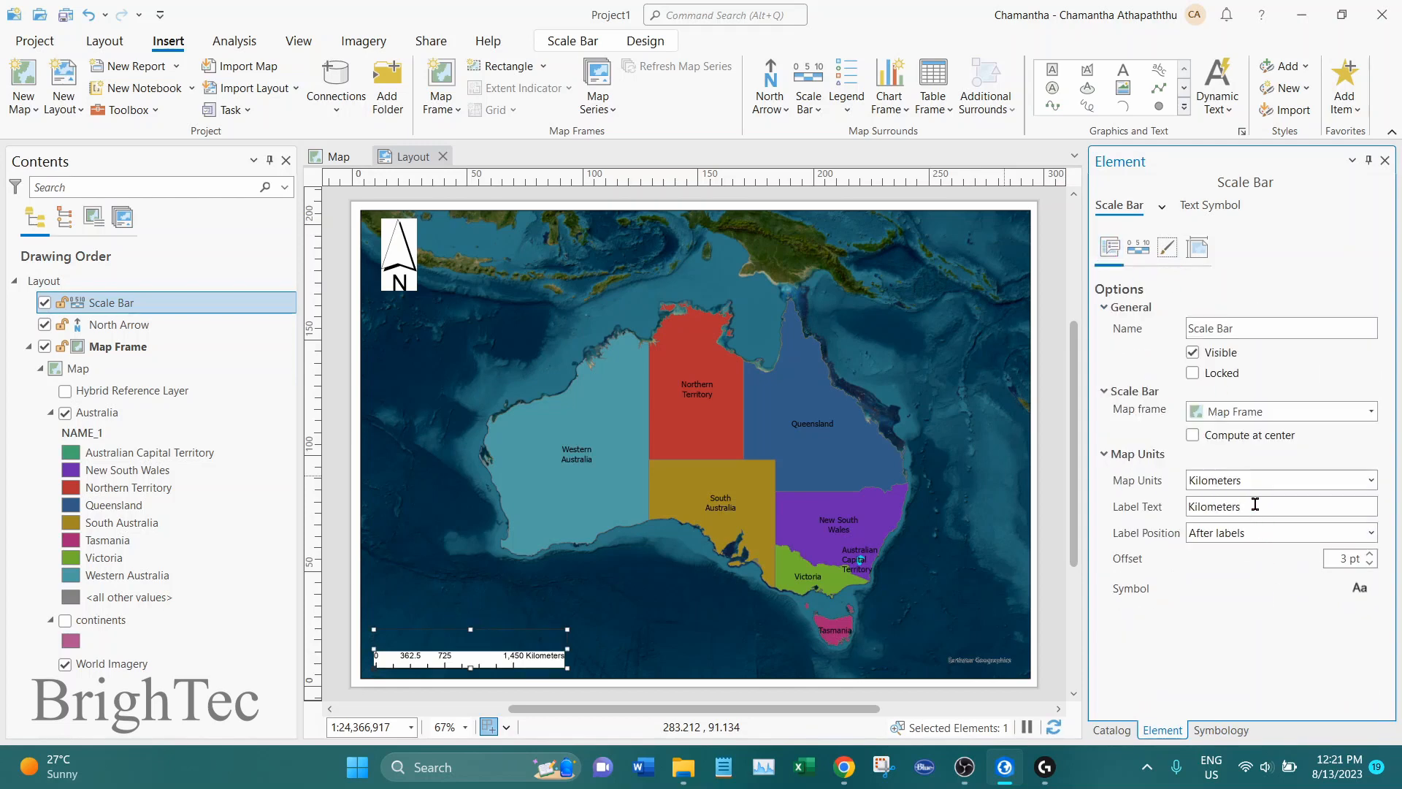
drag(1252, 511, 1147, 510)
text(km)
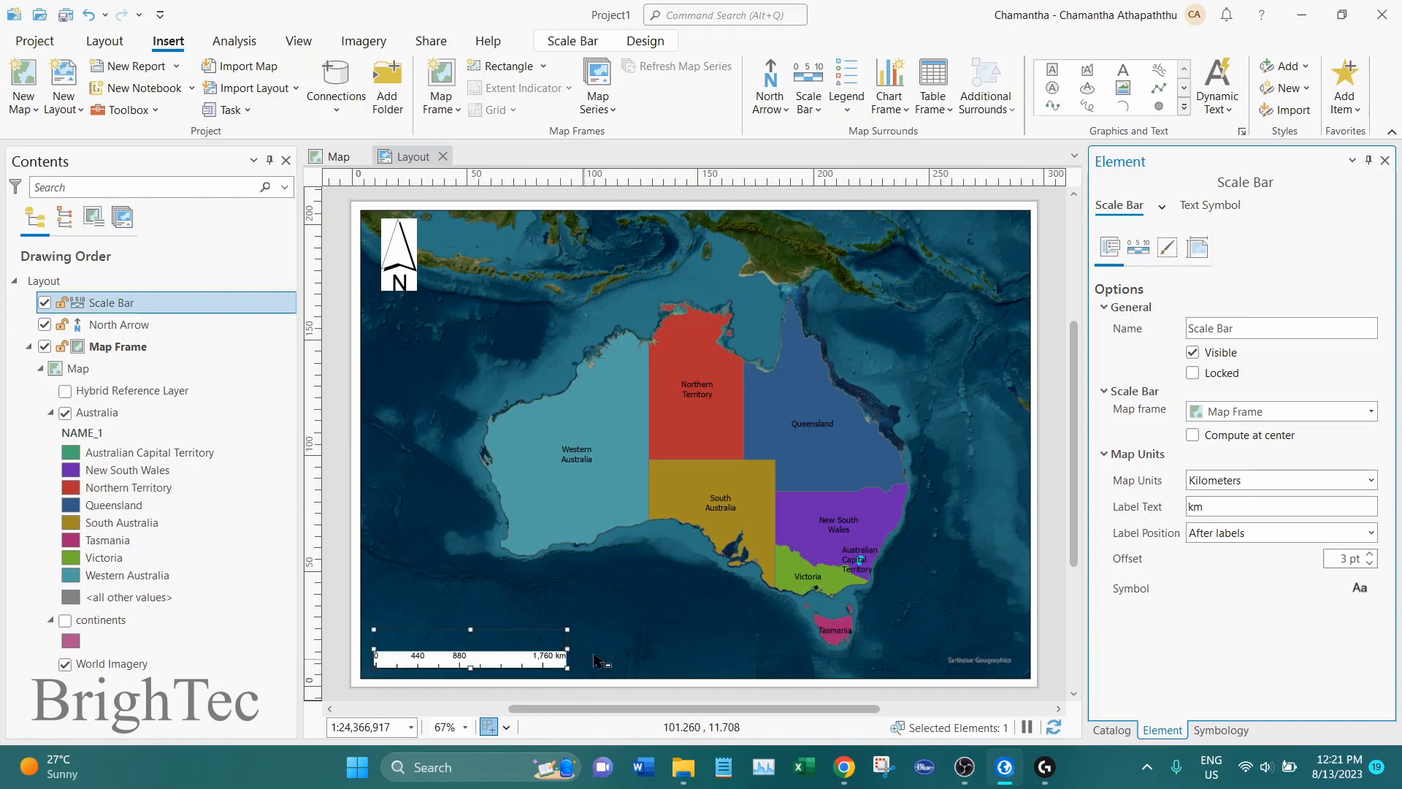
click(559, 661)
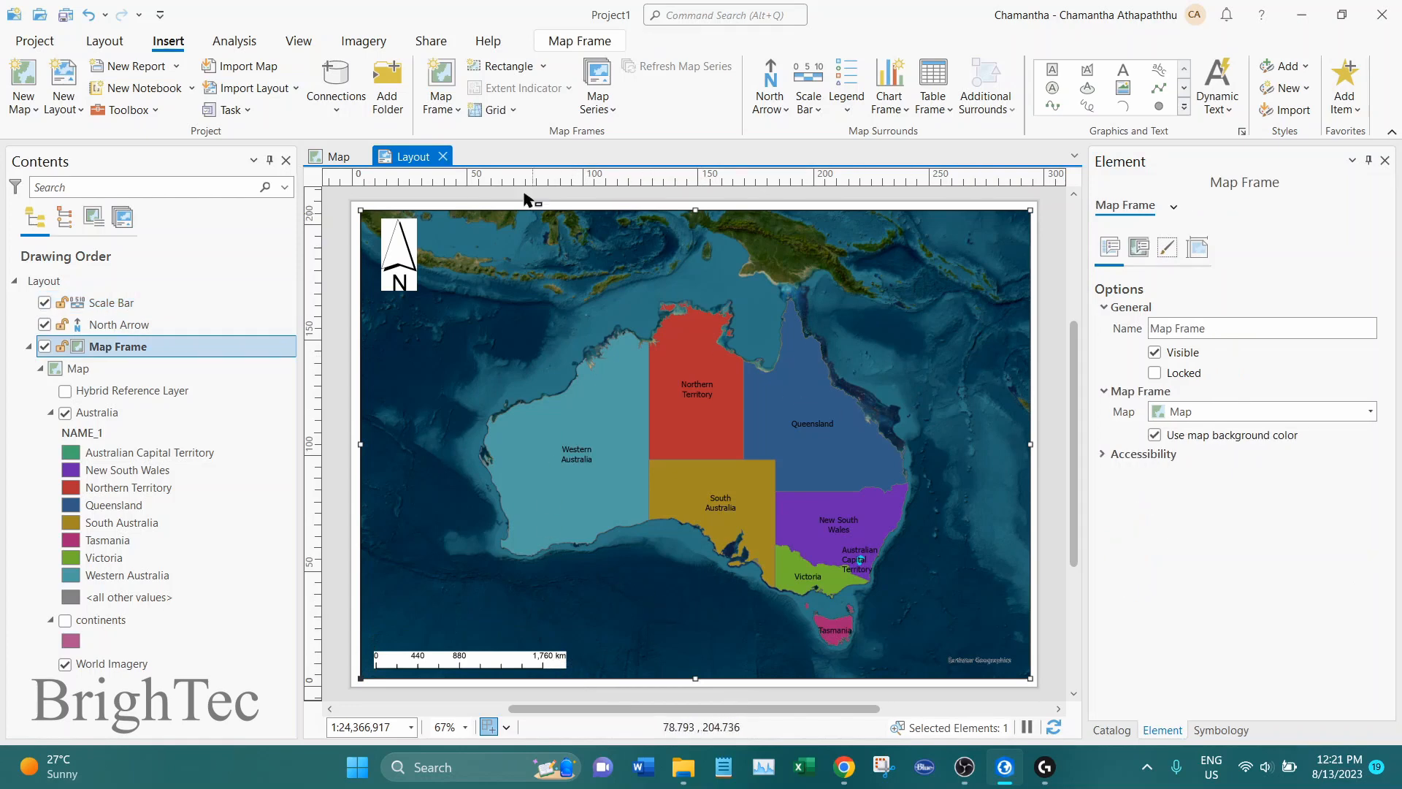
Insert a Legend 1 style legend in the upper-right corner of the layout's map frame
click(845, 112)
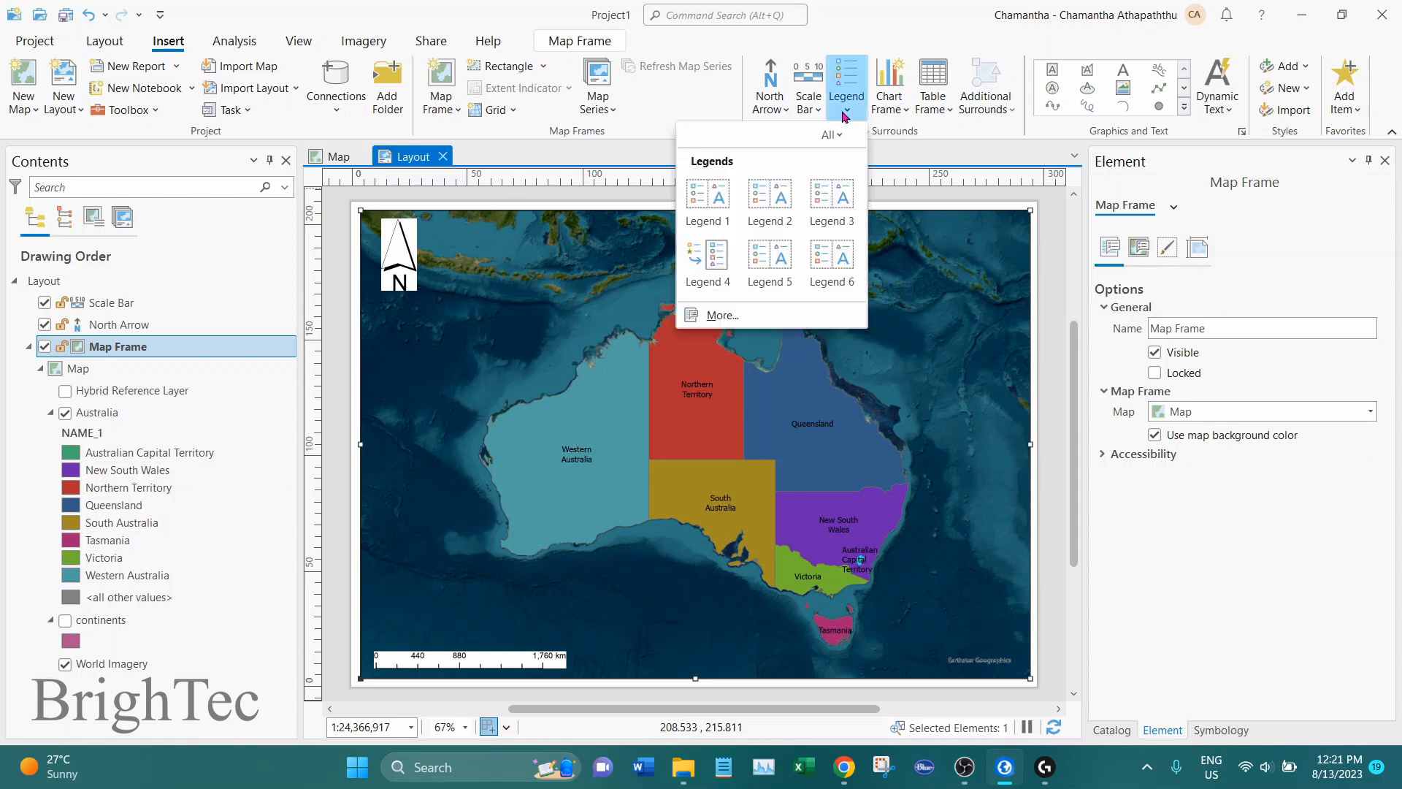
click(699, 209)
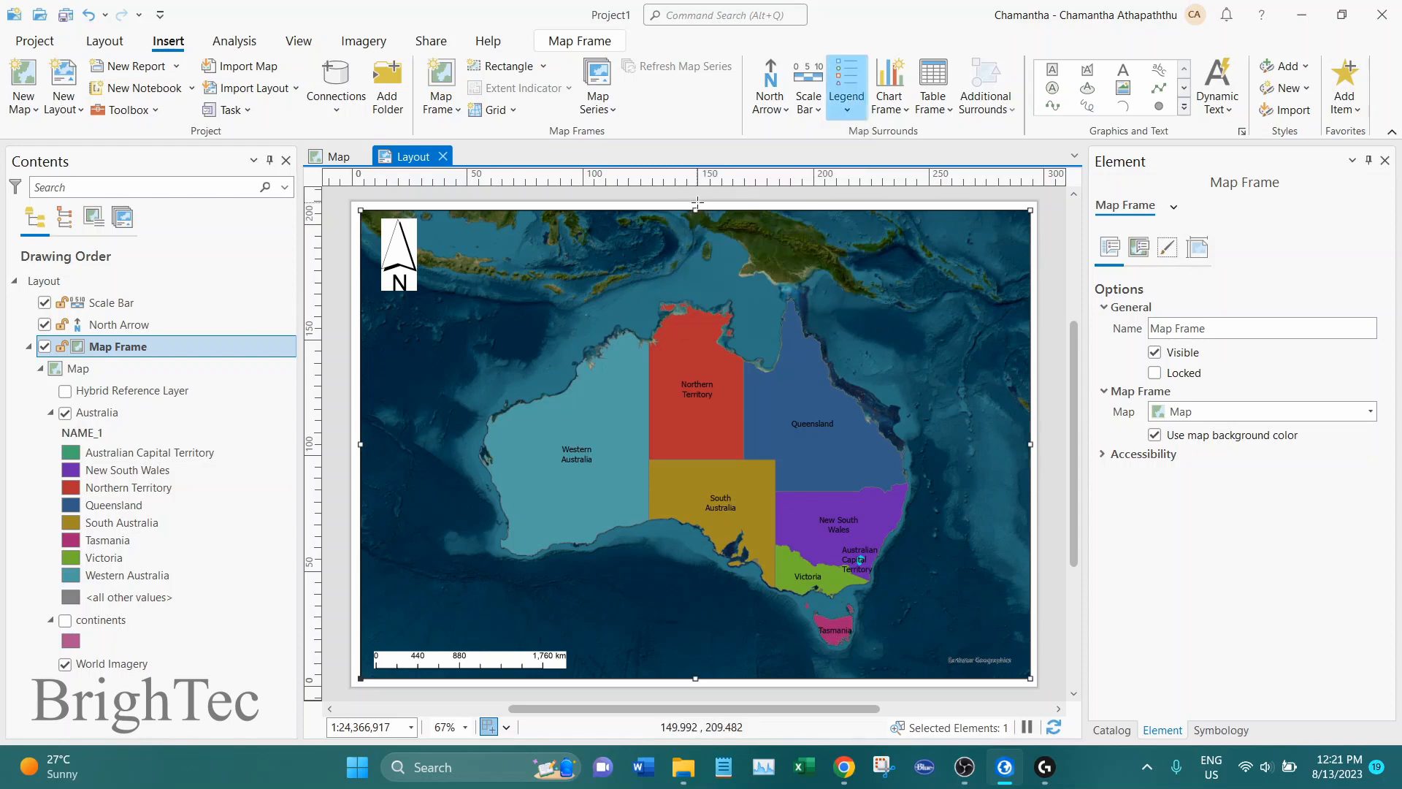
drag(866, 221, 1021, 363)
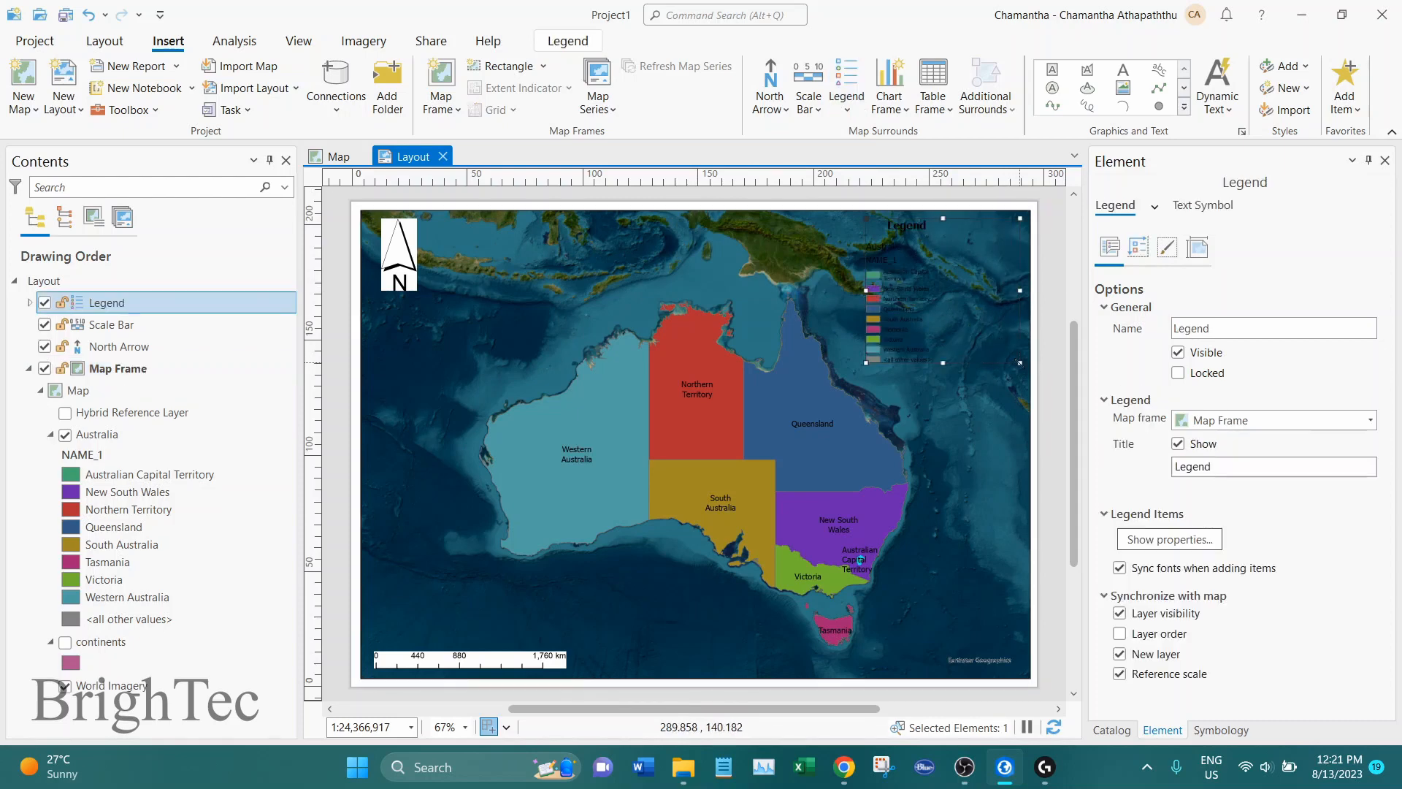
Give the legend a white background
right_click(927, 288)
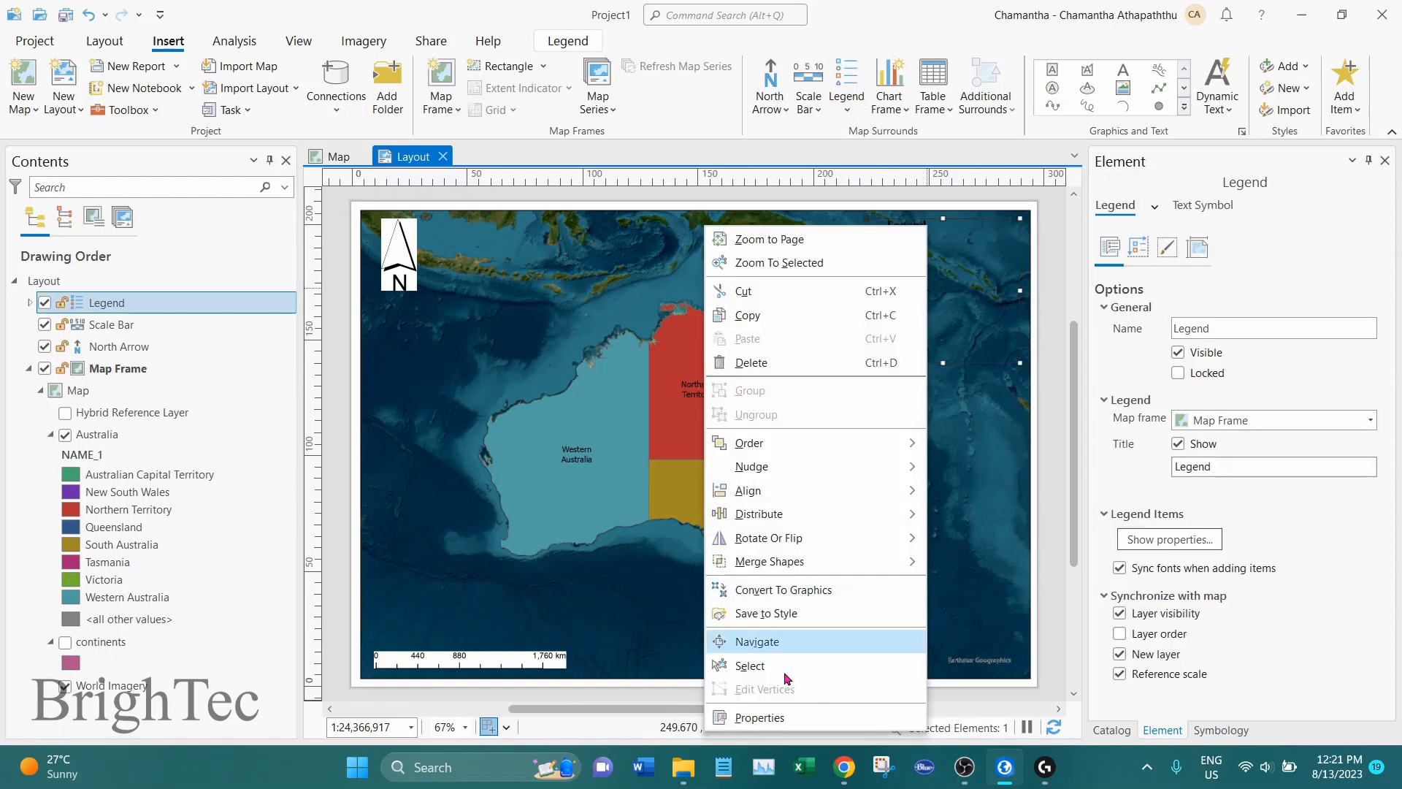
click(784, 713)
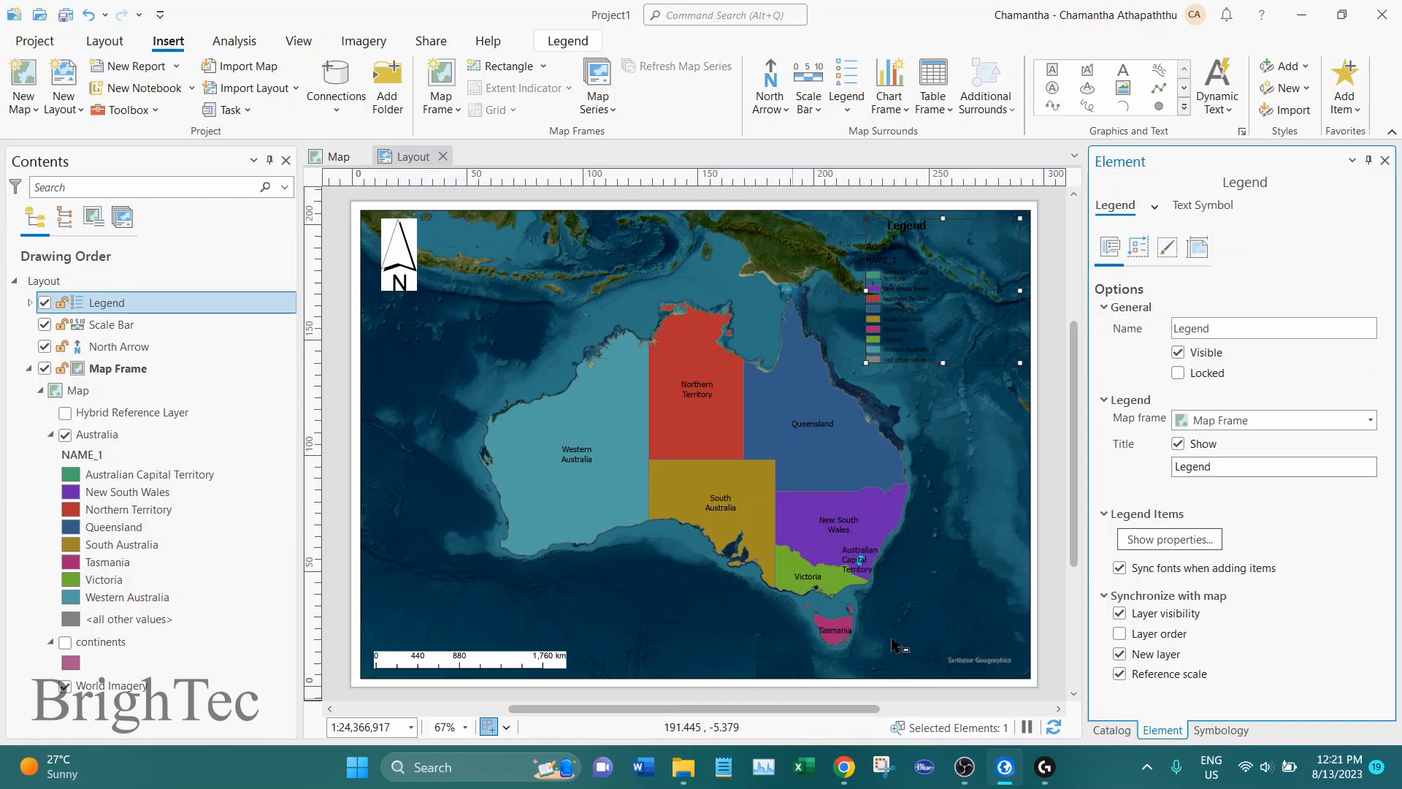
click(1167, 247)
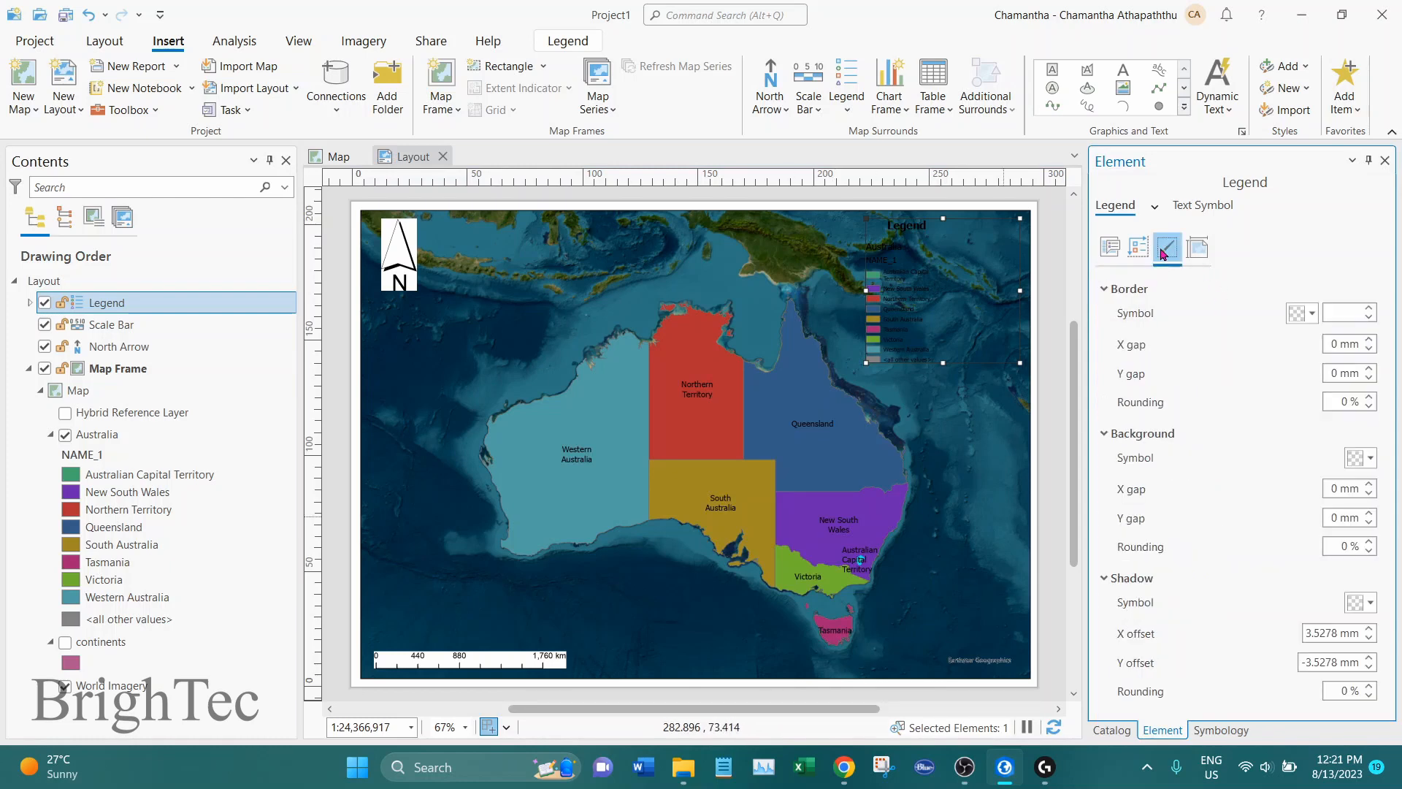
click(1370, 458)
click(1149, 521)
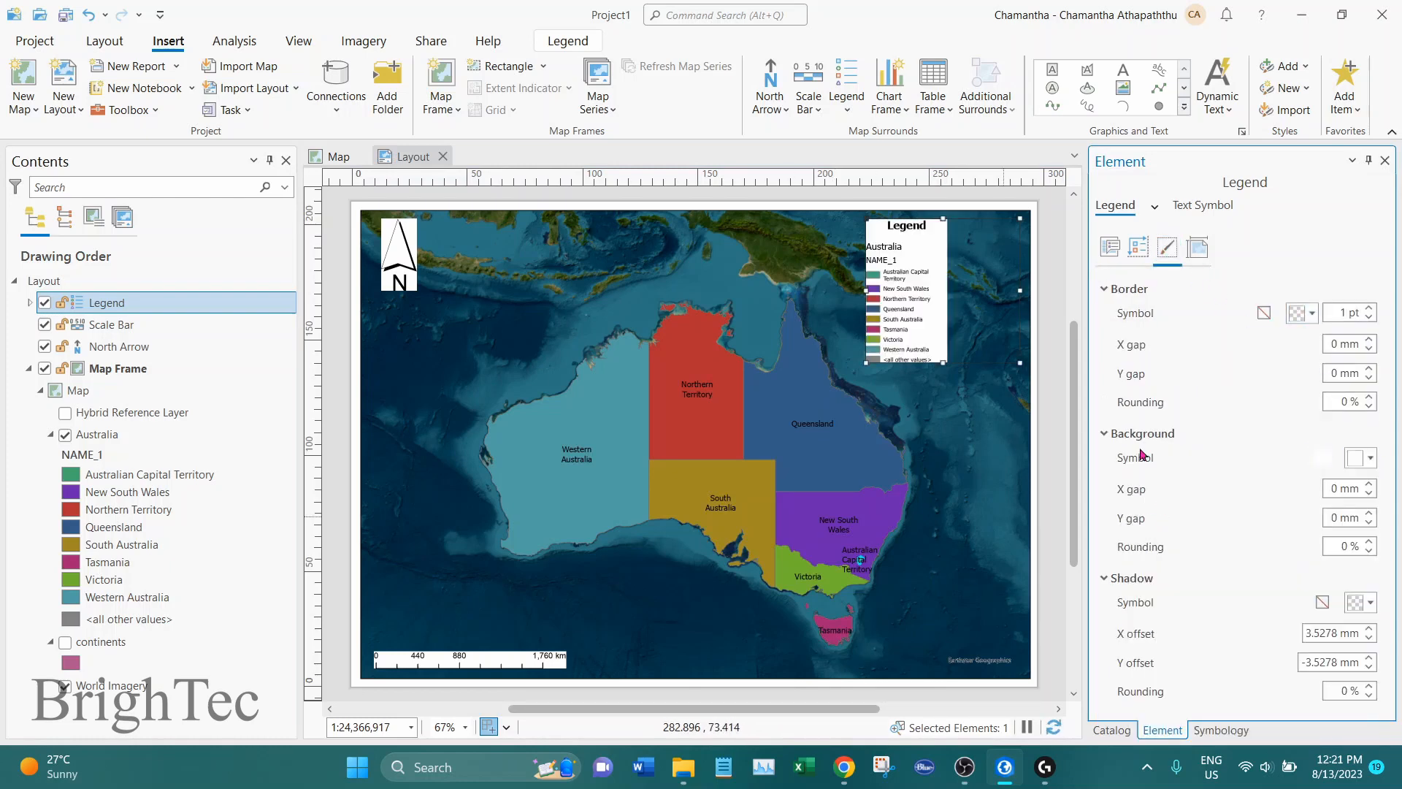
Turn off word wrapping for the legend's labels and descriptions
click(1109, 247)
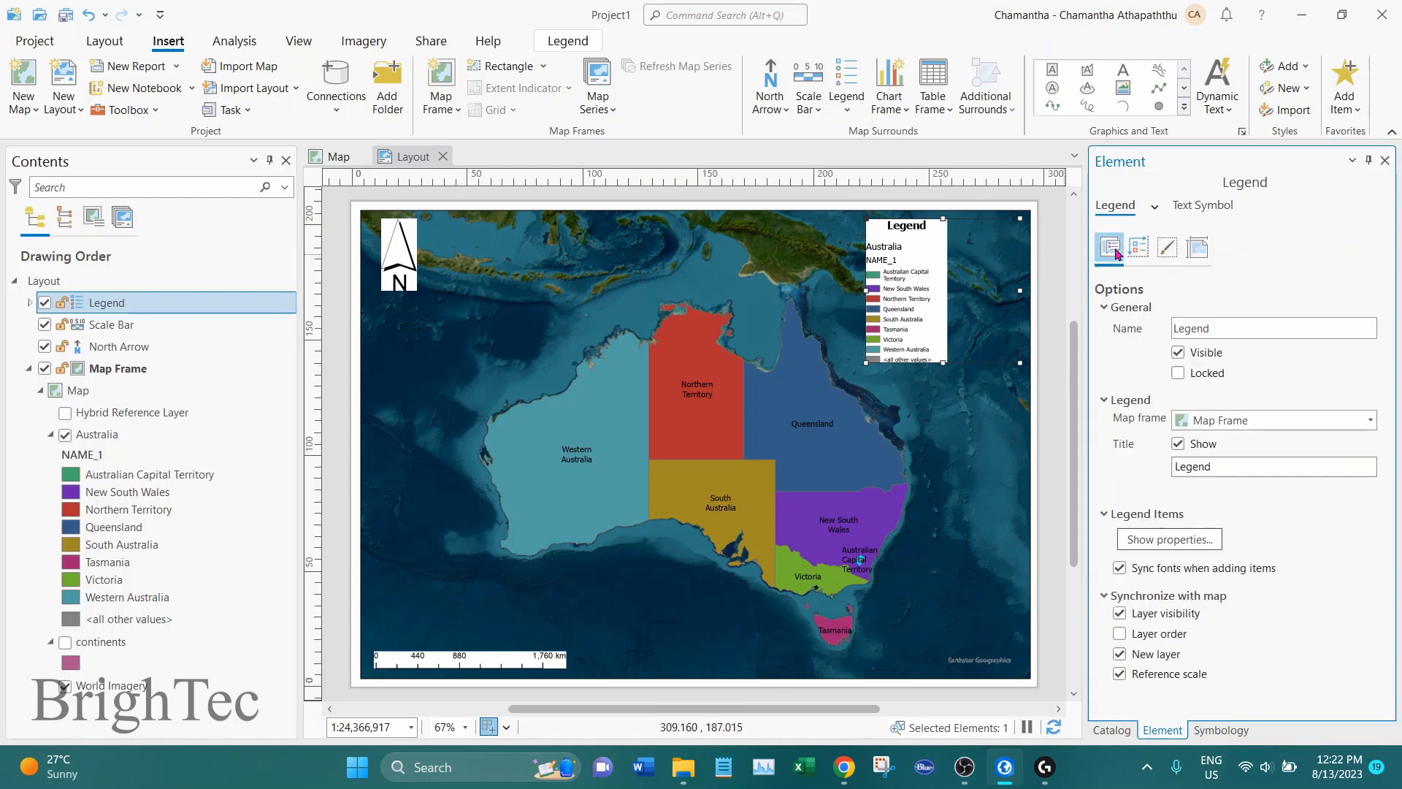
click(1141, 252)
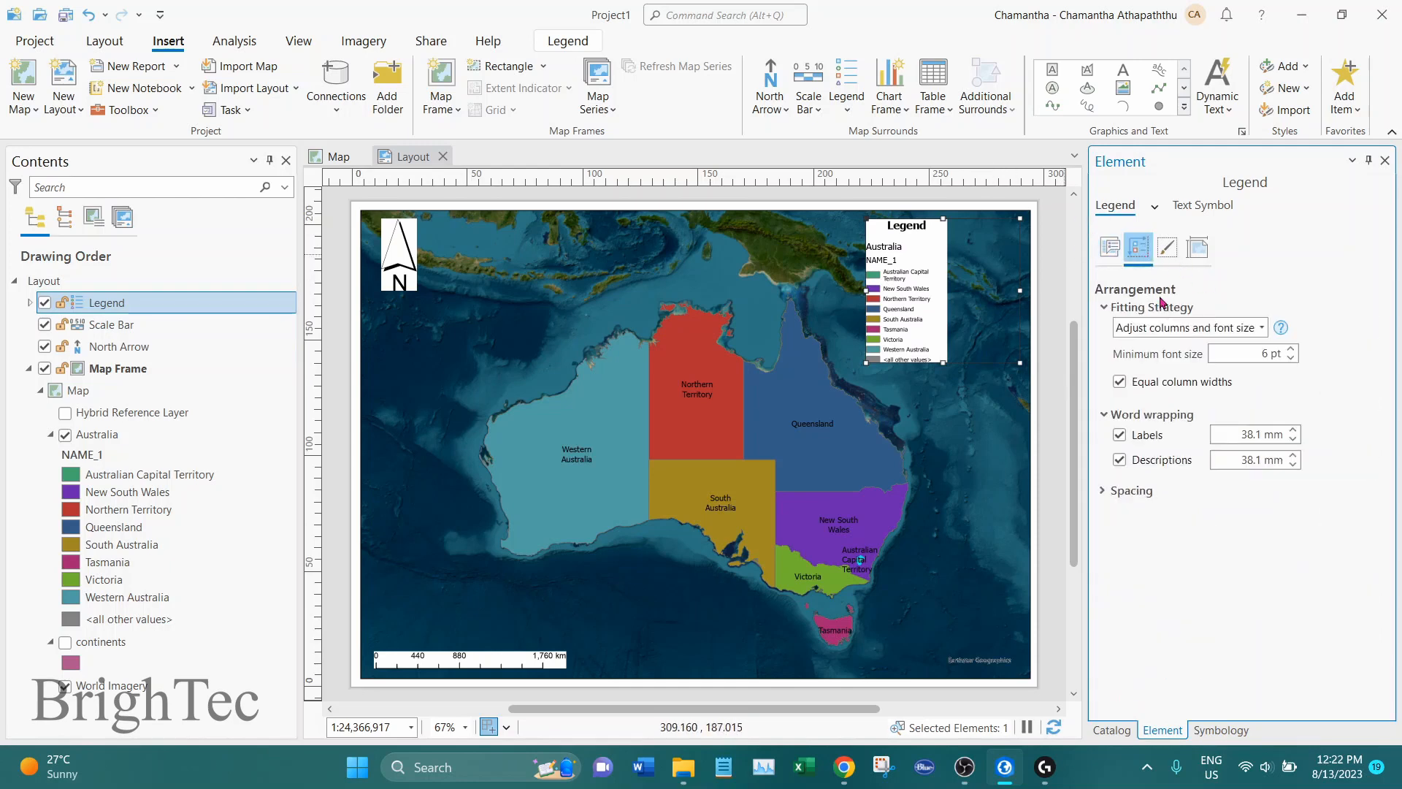
click(1120, 435)
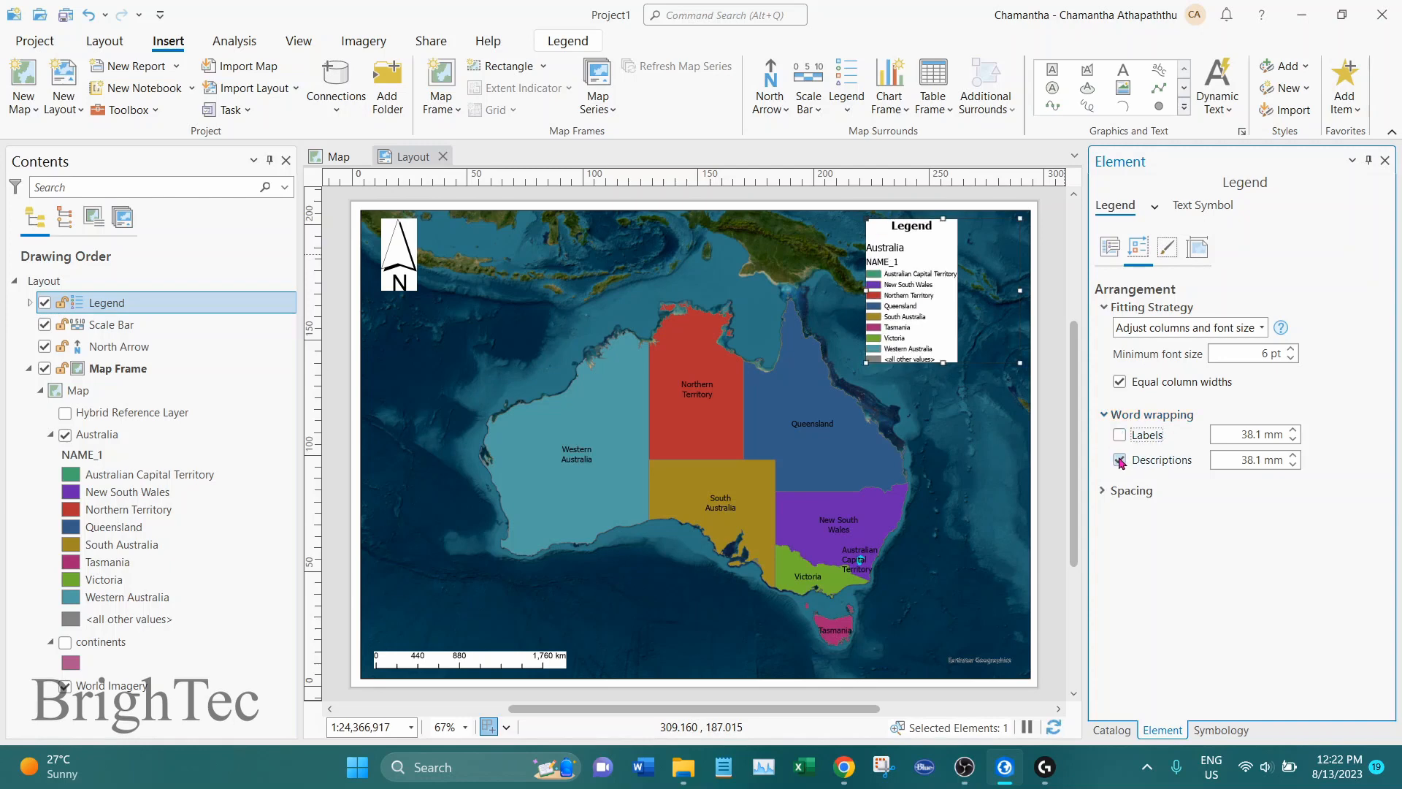
click(1120, 461)
Narrow the legend frame by moving its left edge inward, closer to the map frame's right edge
scroll(1004, 268, up, 1)
scroll(788, 354, up, 2)
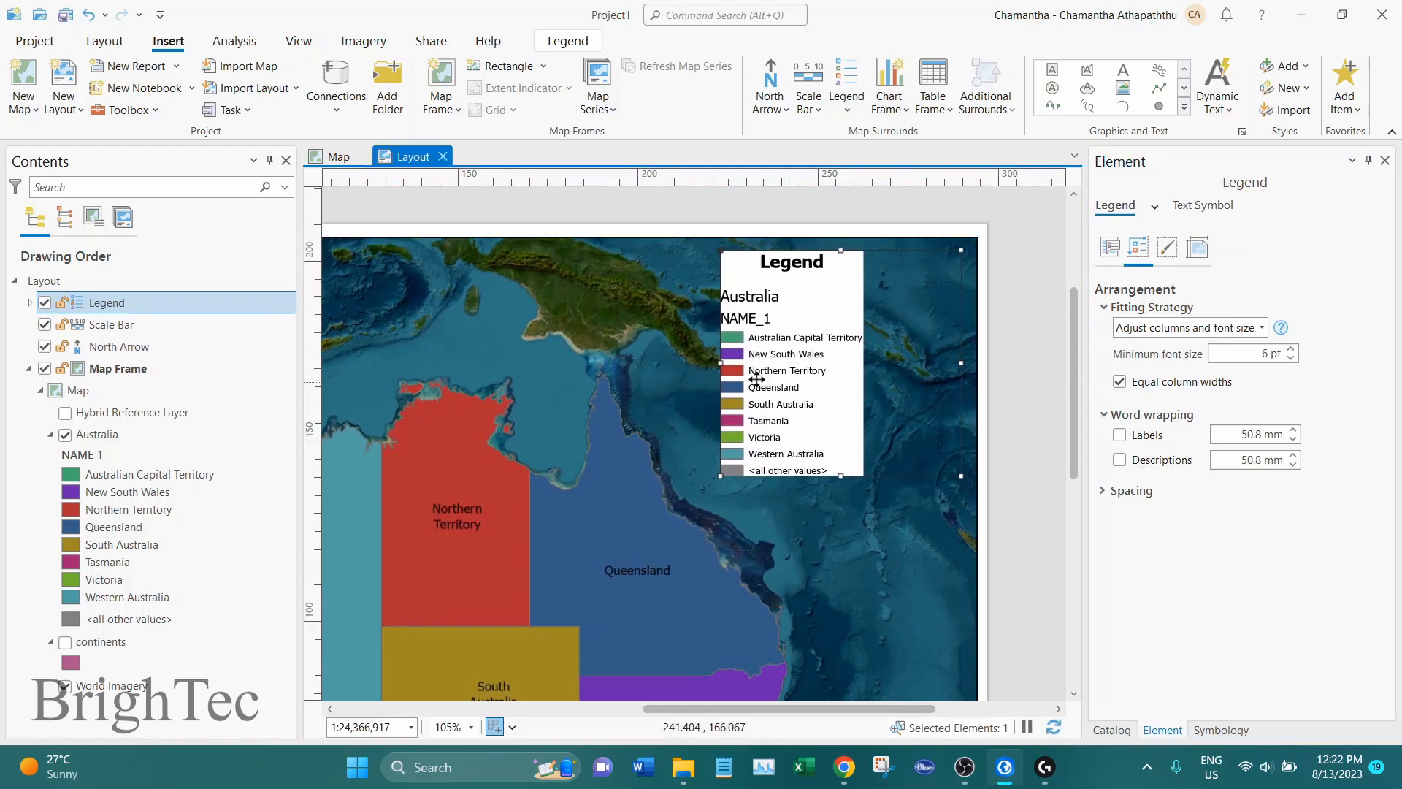
drag(709, 363, 792, 363)
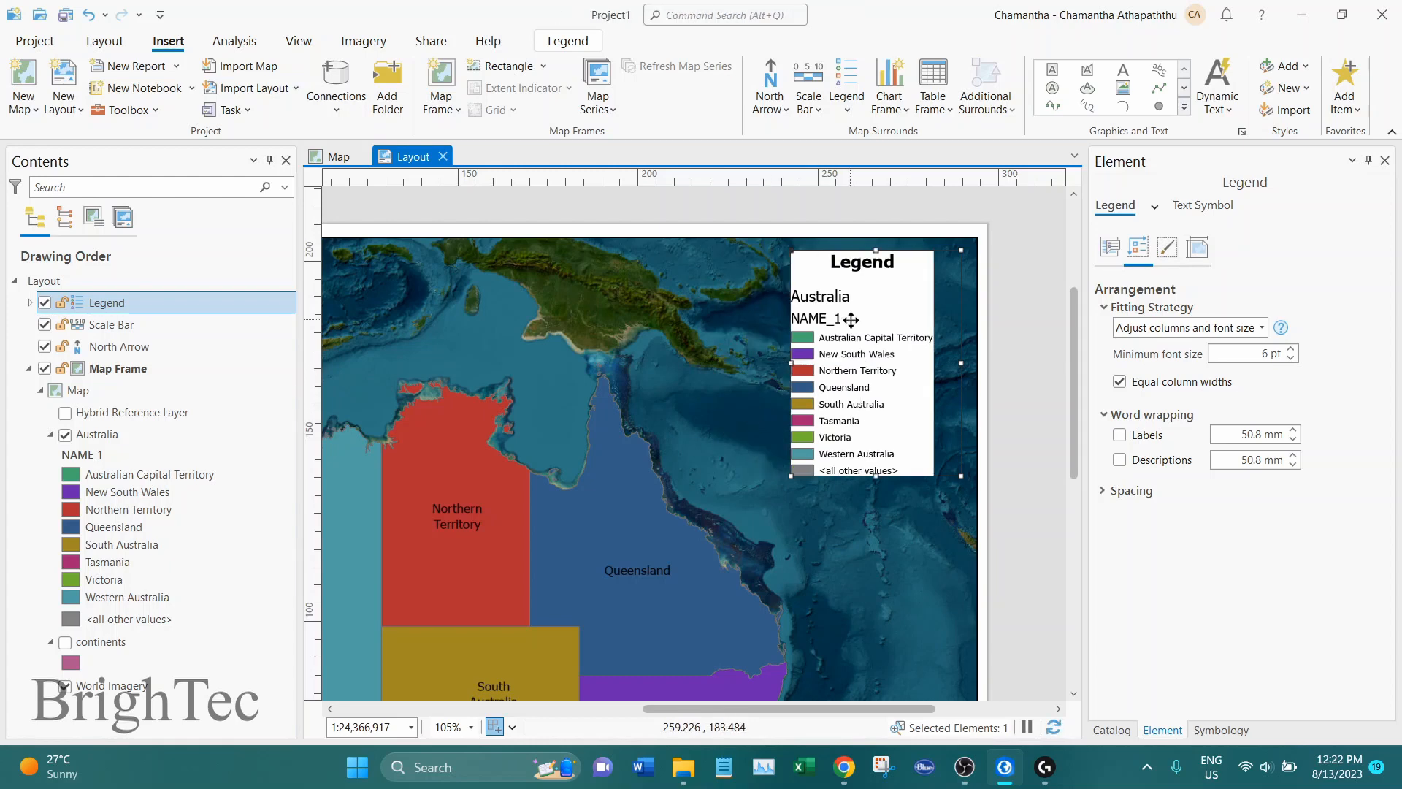
Hide the headings of all legend items, removing NAME_1 from the legend
click(1109, 248)
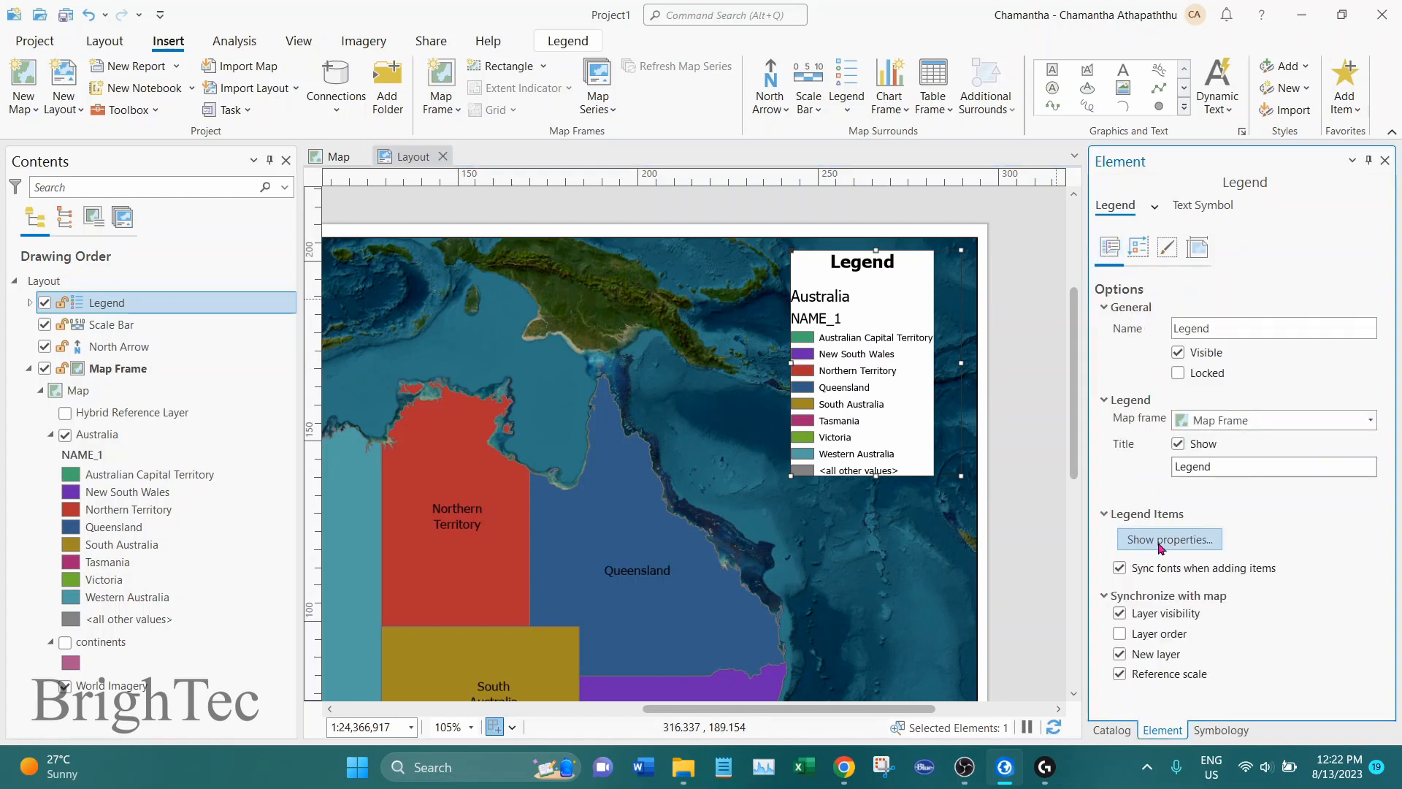
click(1199, 545)
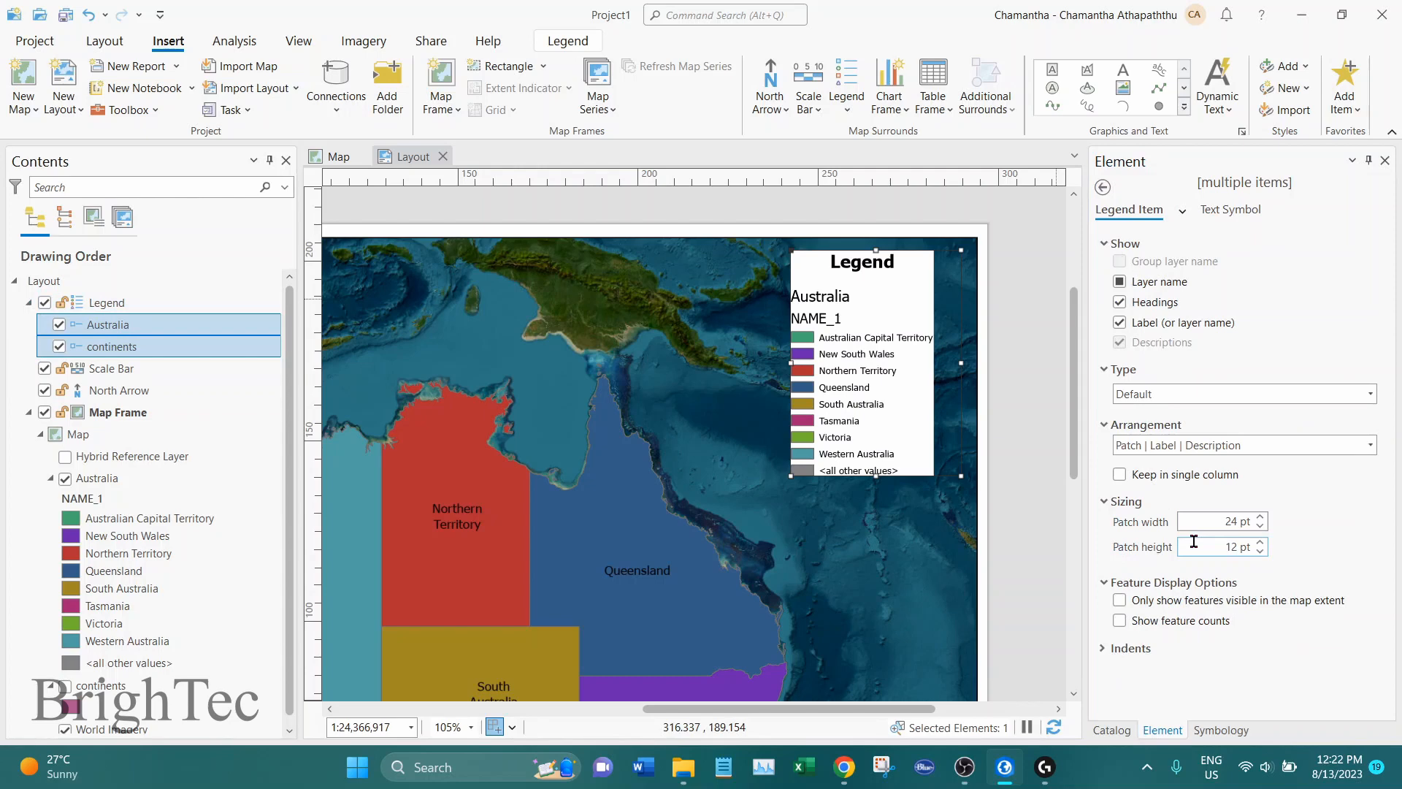
click(1120, 303)
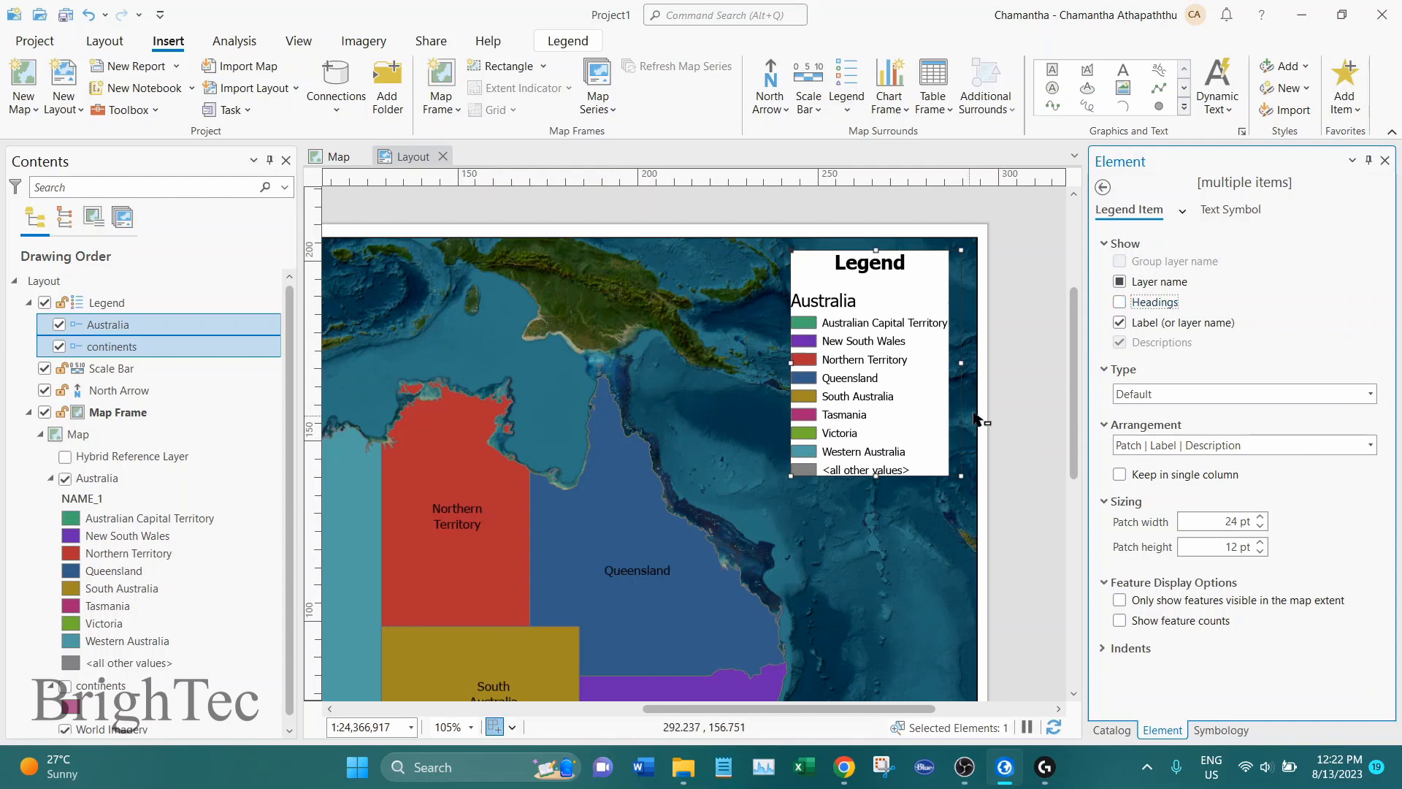
click(923, 466)
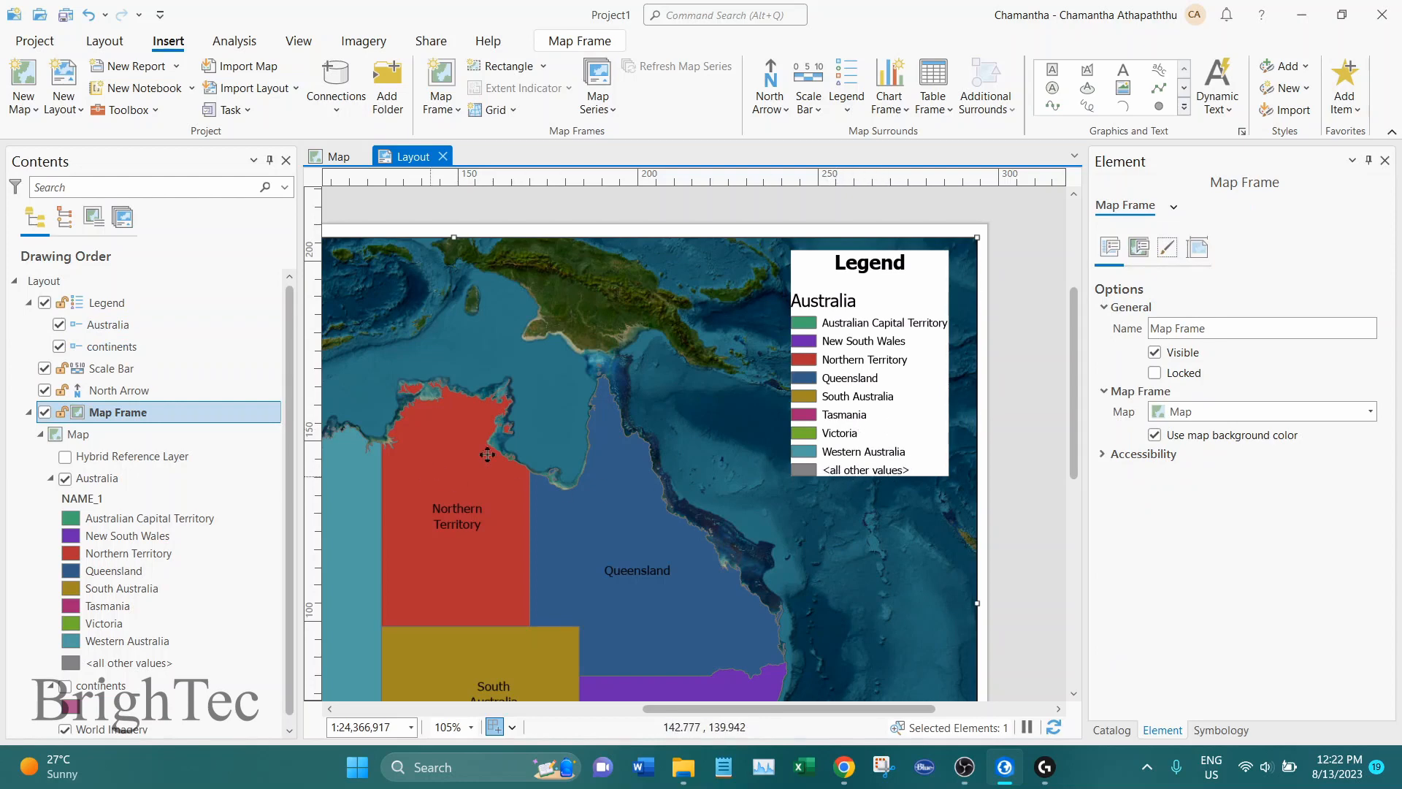
Exclude the "all other values" class from the Australia layer's unique values symbology
click(94, 484)
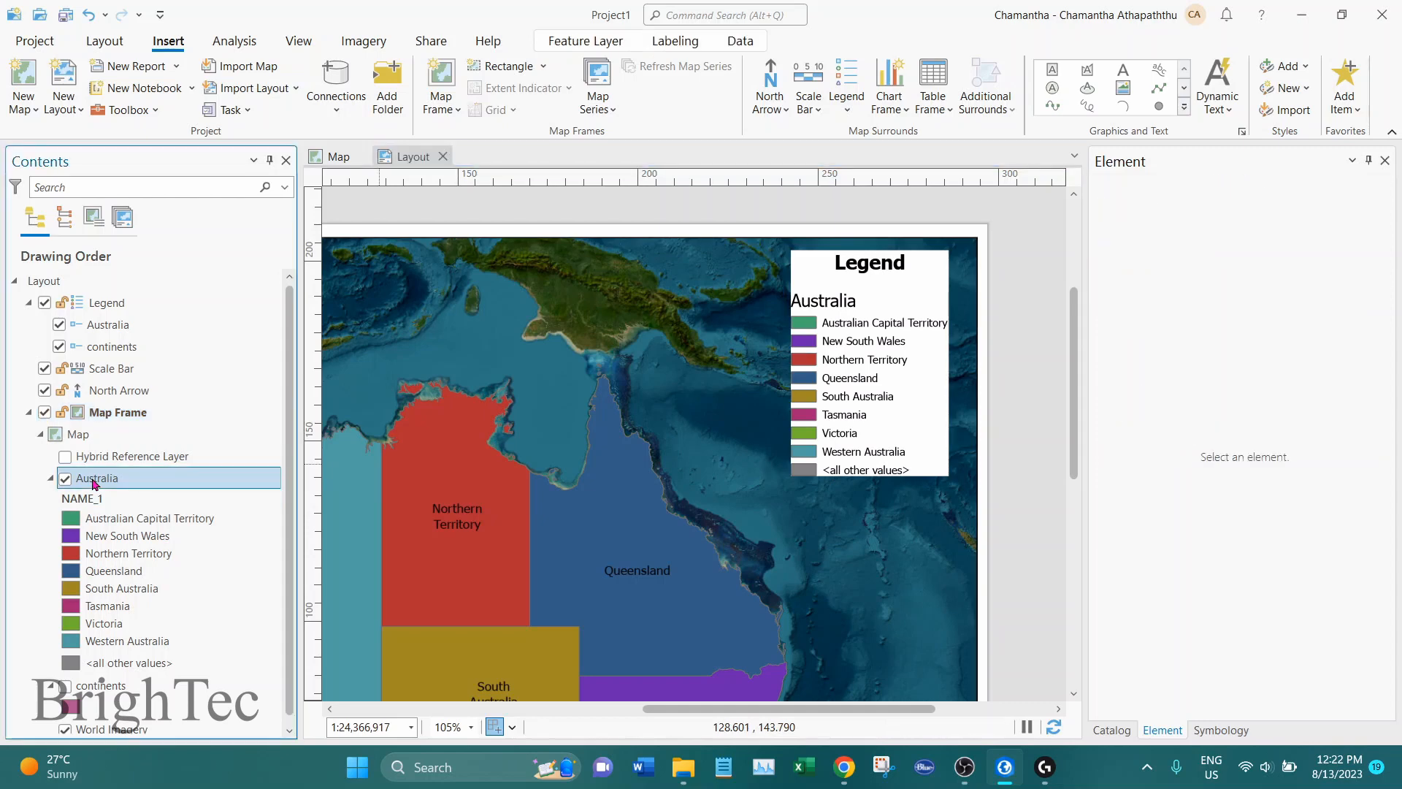
right_click(95, 484)
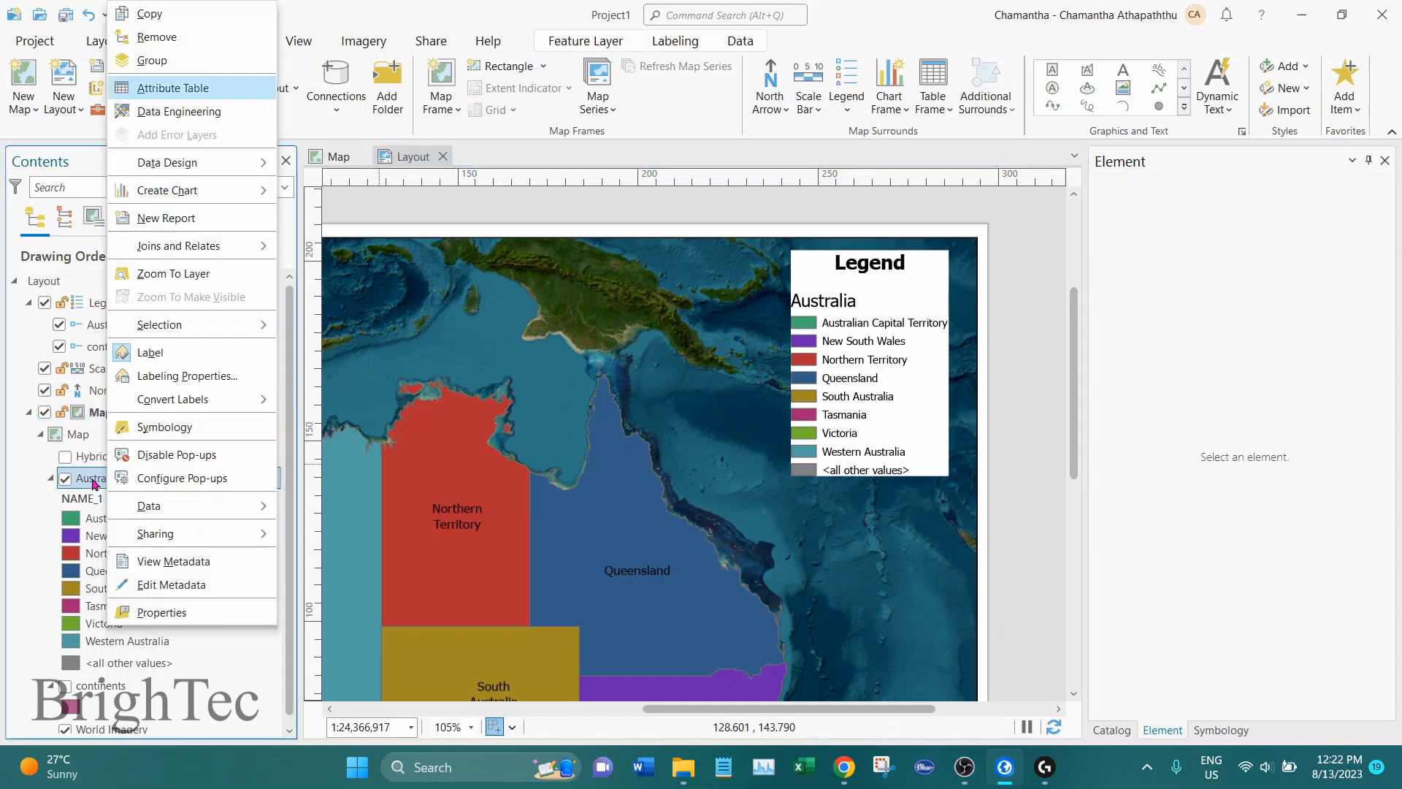
click(186, 427)
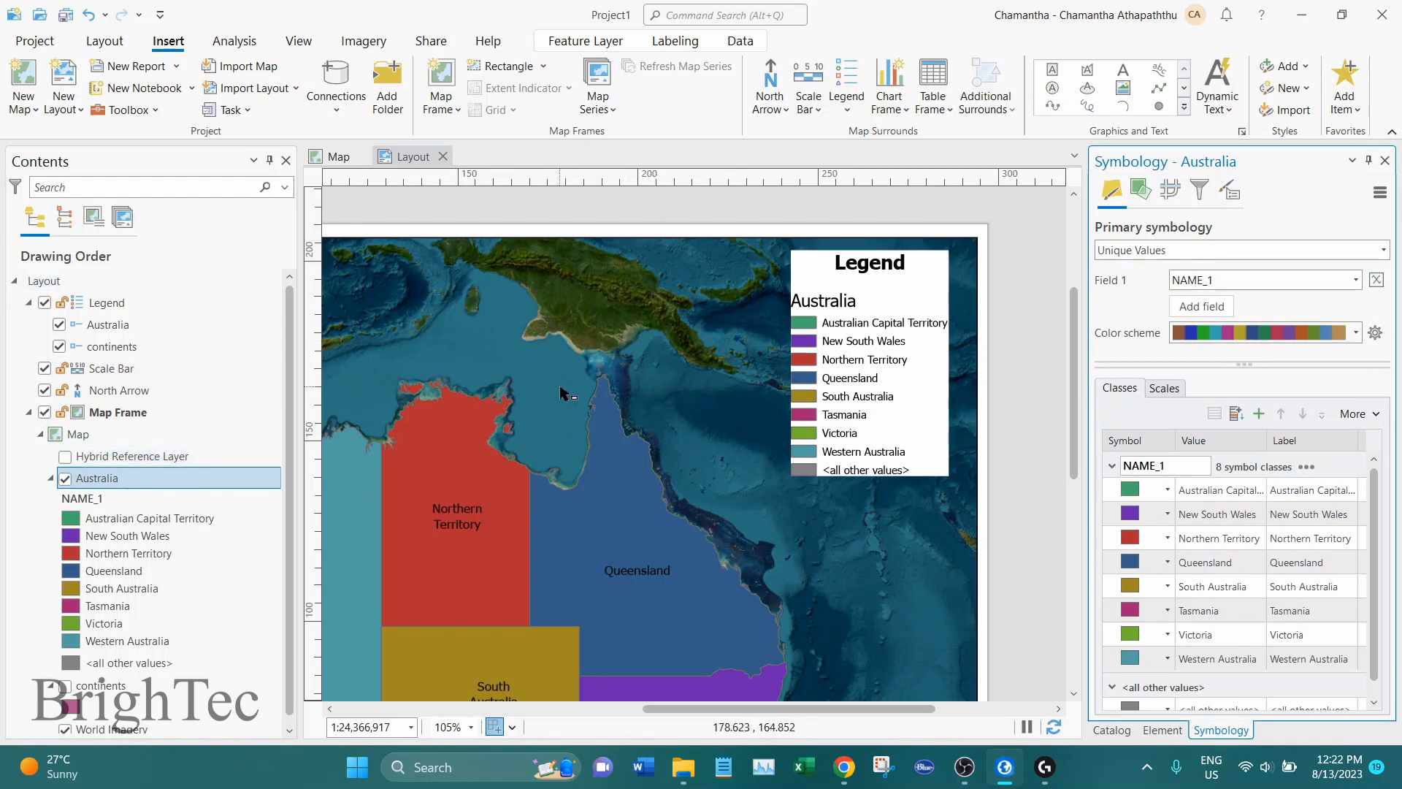
click(406, 166)
click(1358, 414)
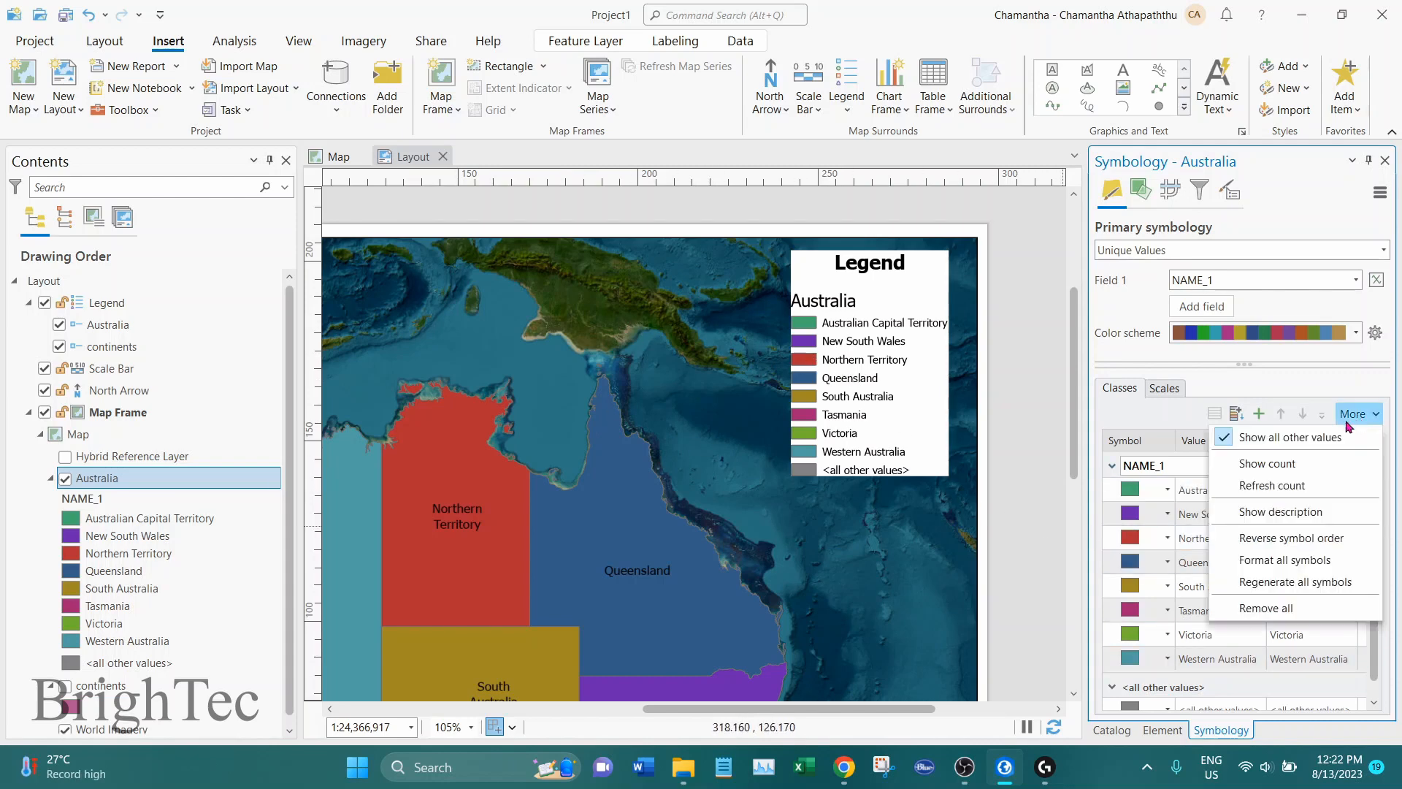
click(1296, 440)
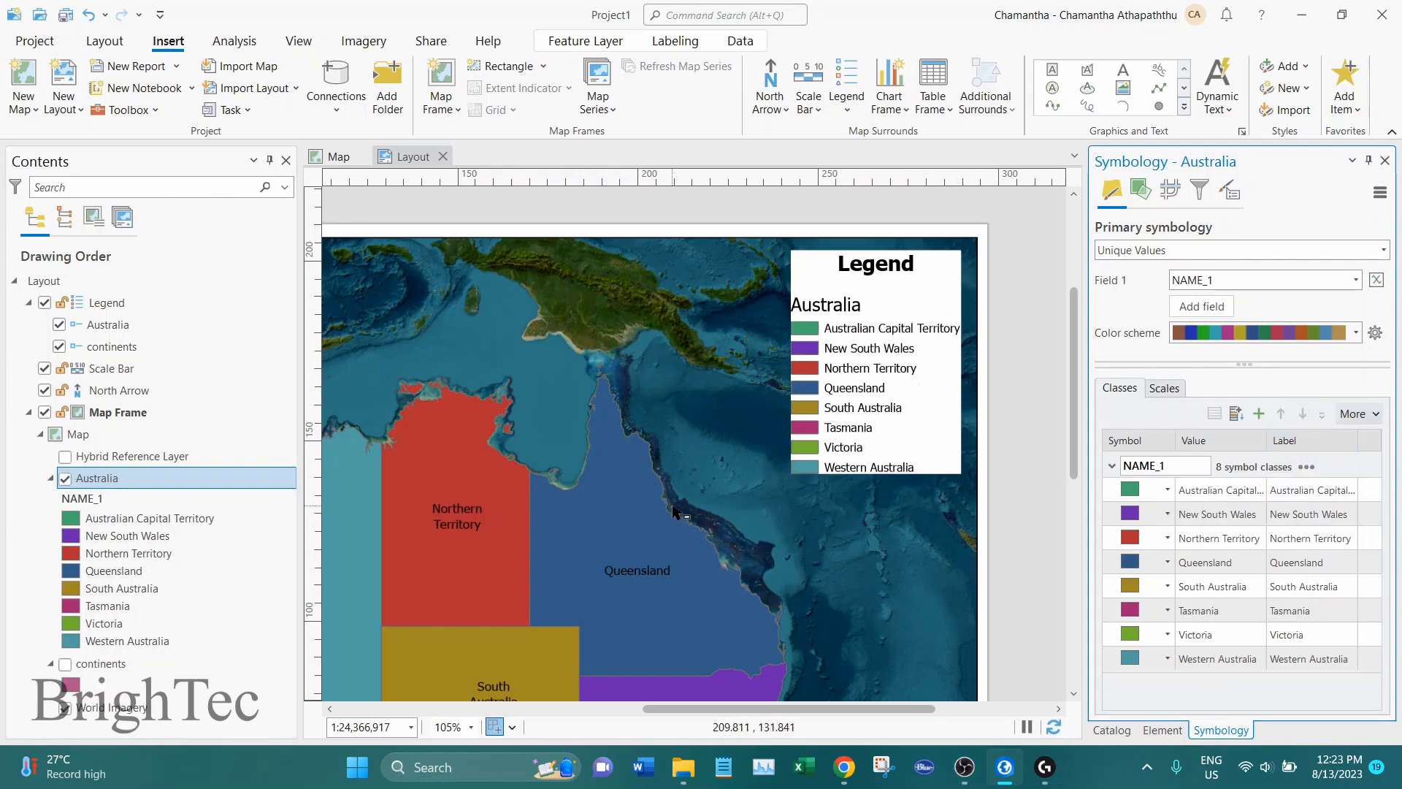
Save the project with the full layout in view
scroll(676, 511, down, 2)
drag(598, 537, 767, 420)
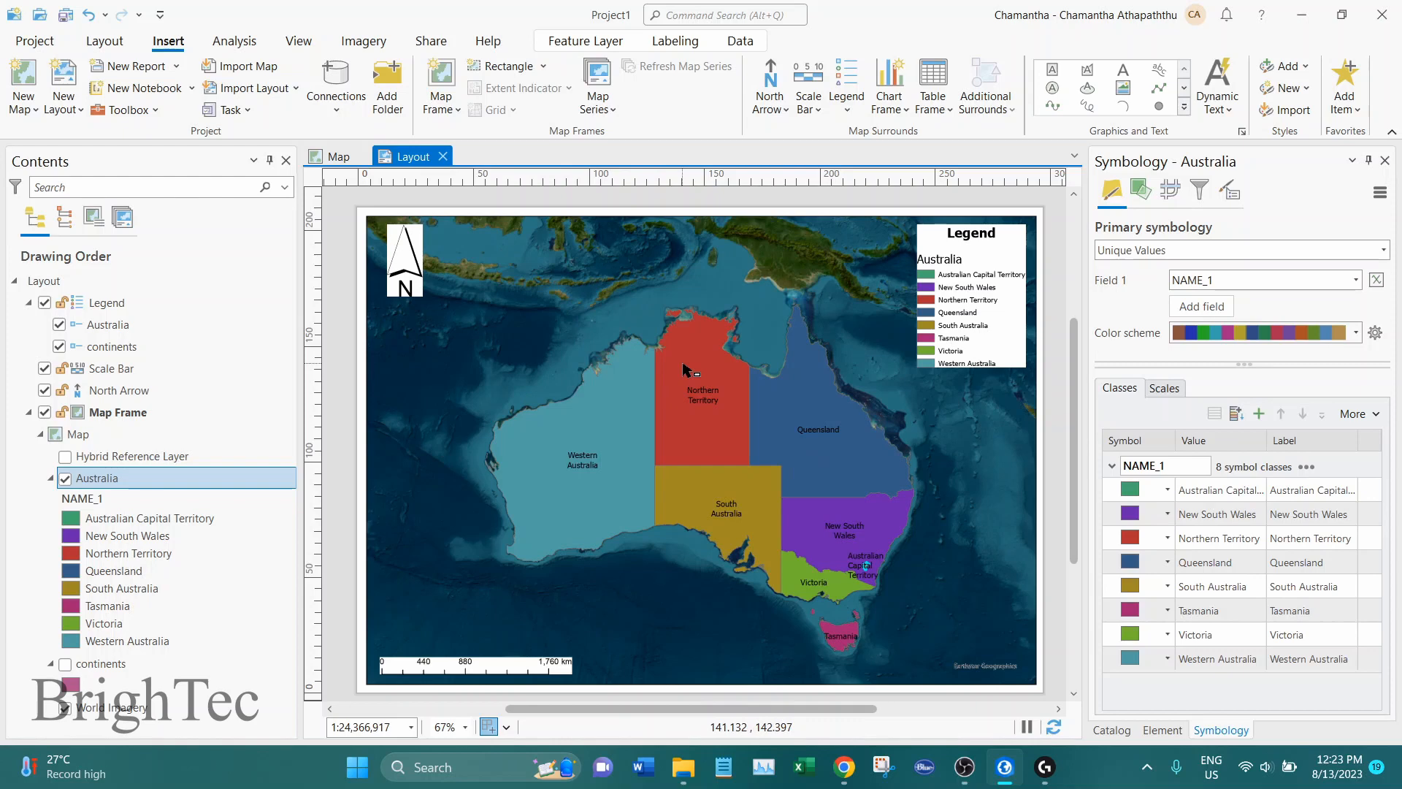
click(65, 21)
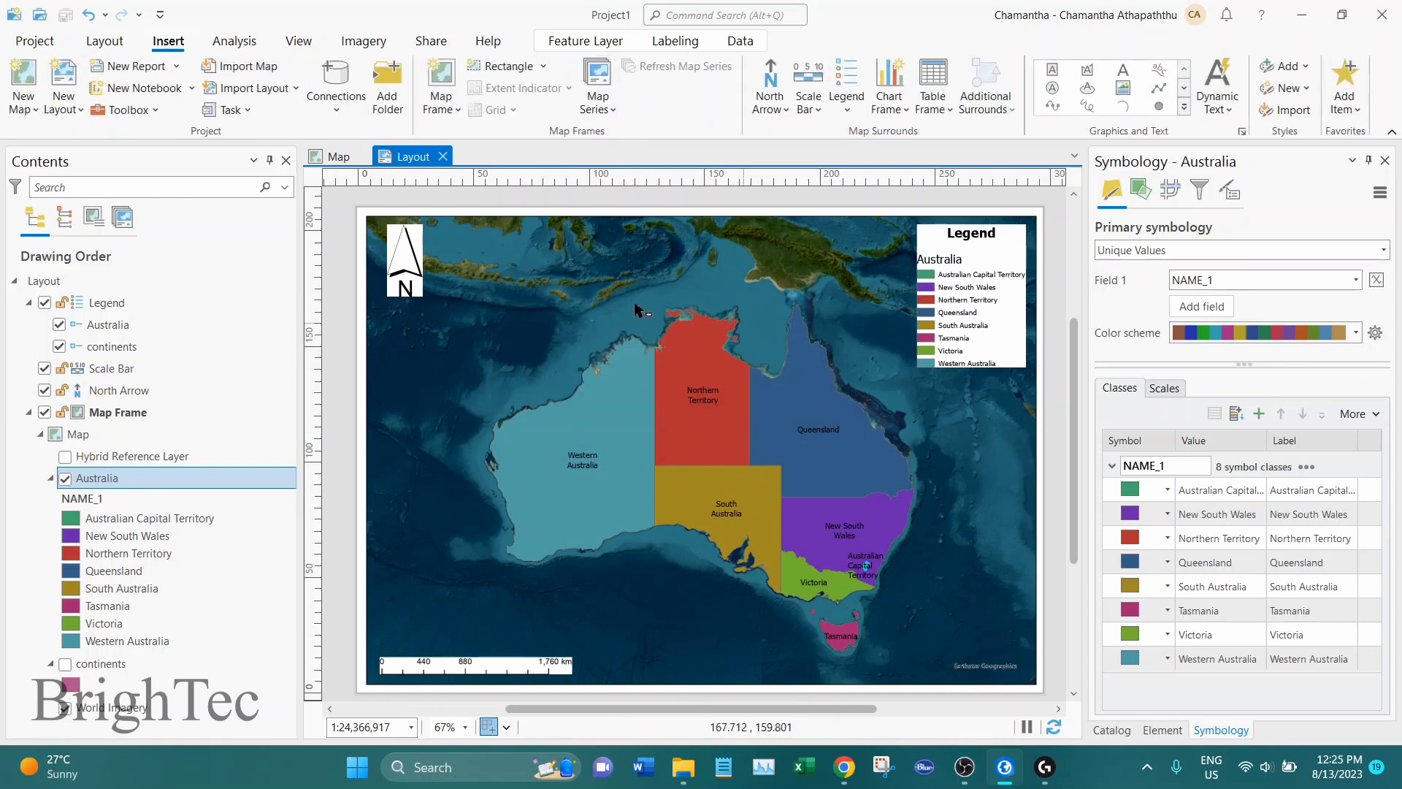
Start exporting the layout with PNG as the file type
click(433, 43)
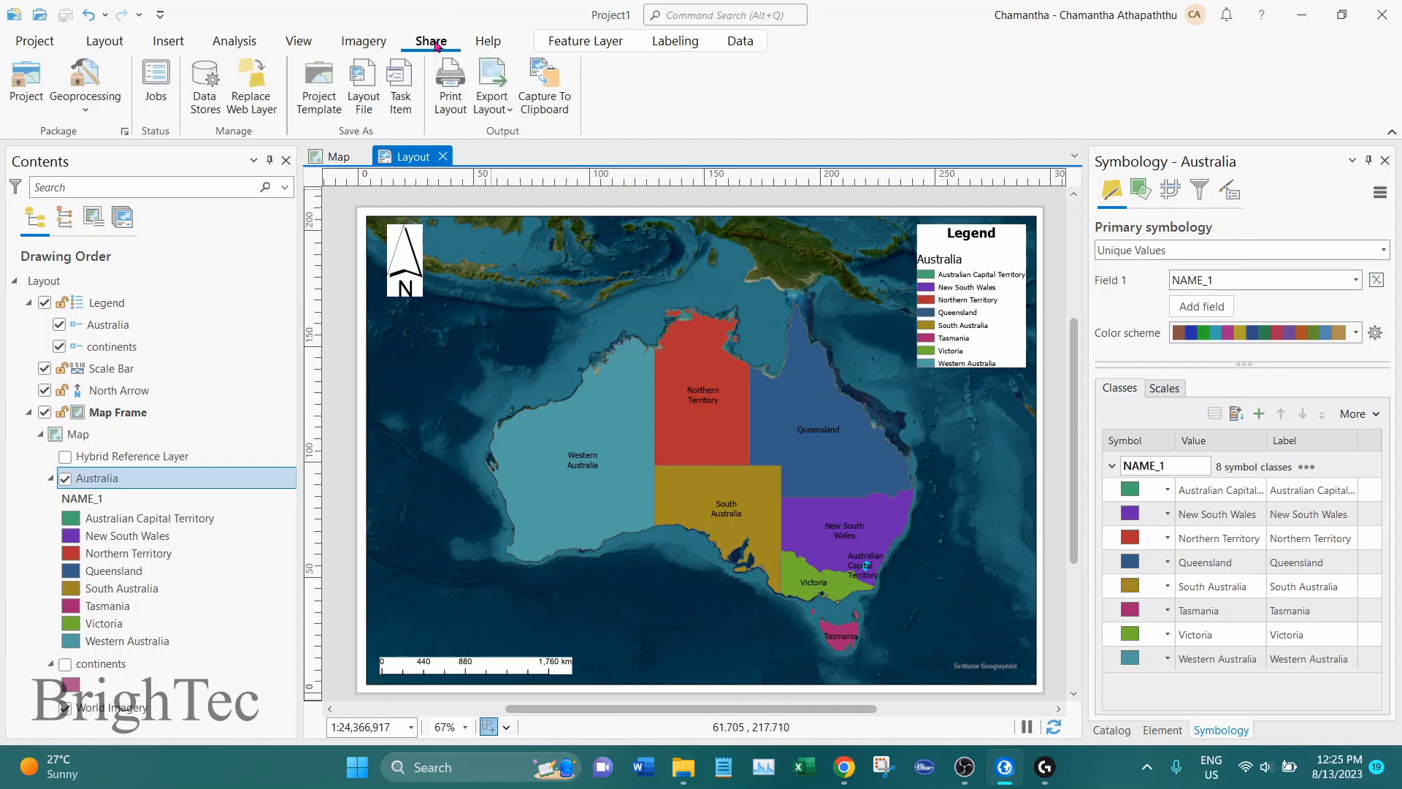
click(499, 75)
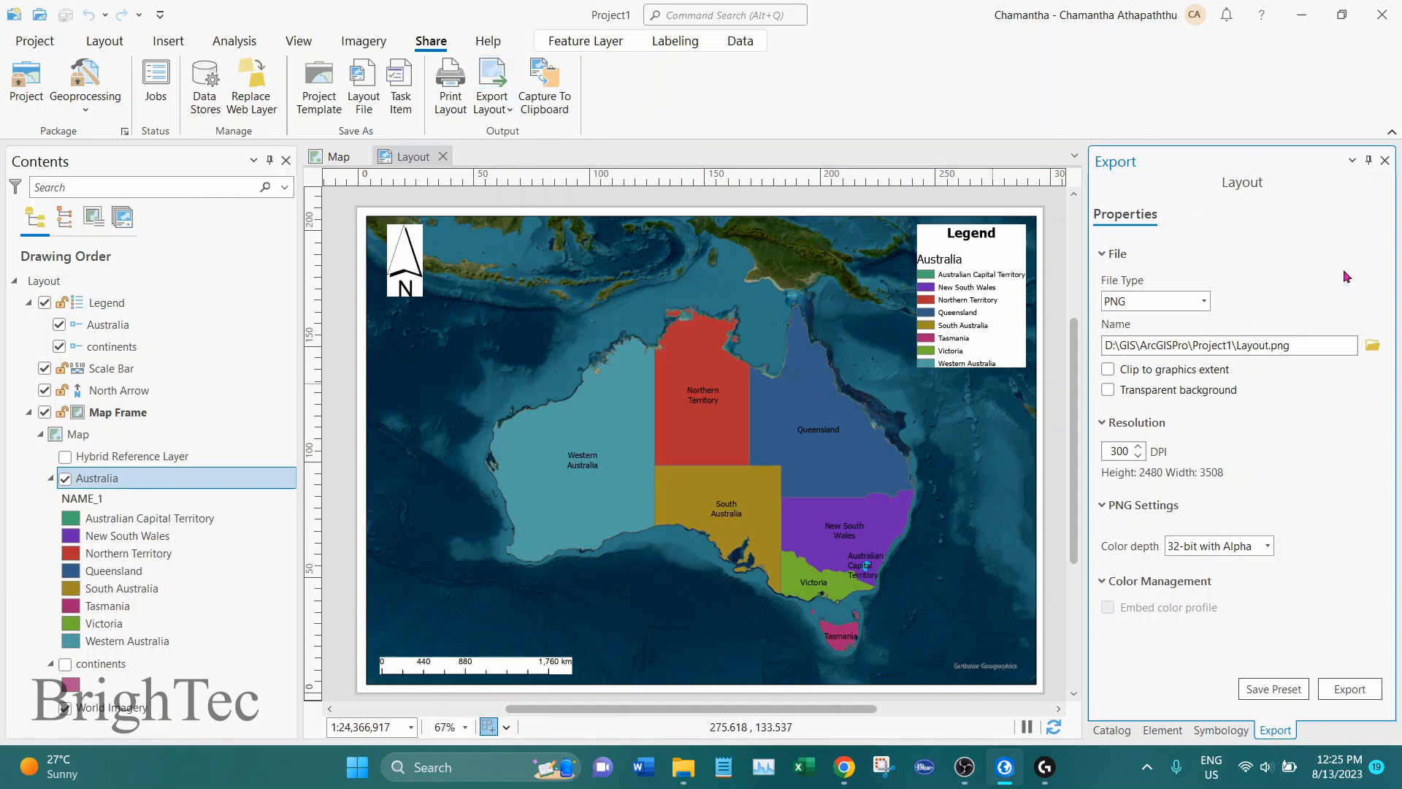
click(1203, 302)
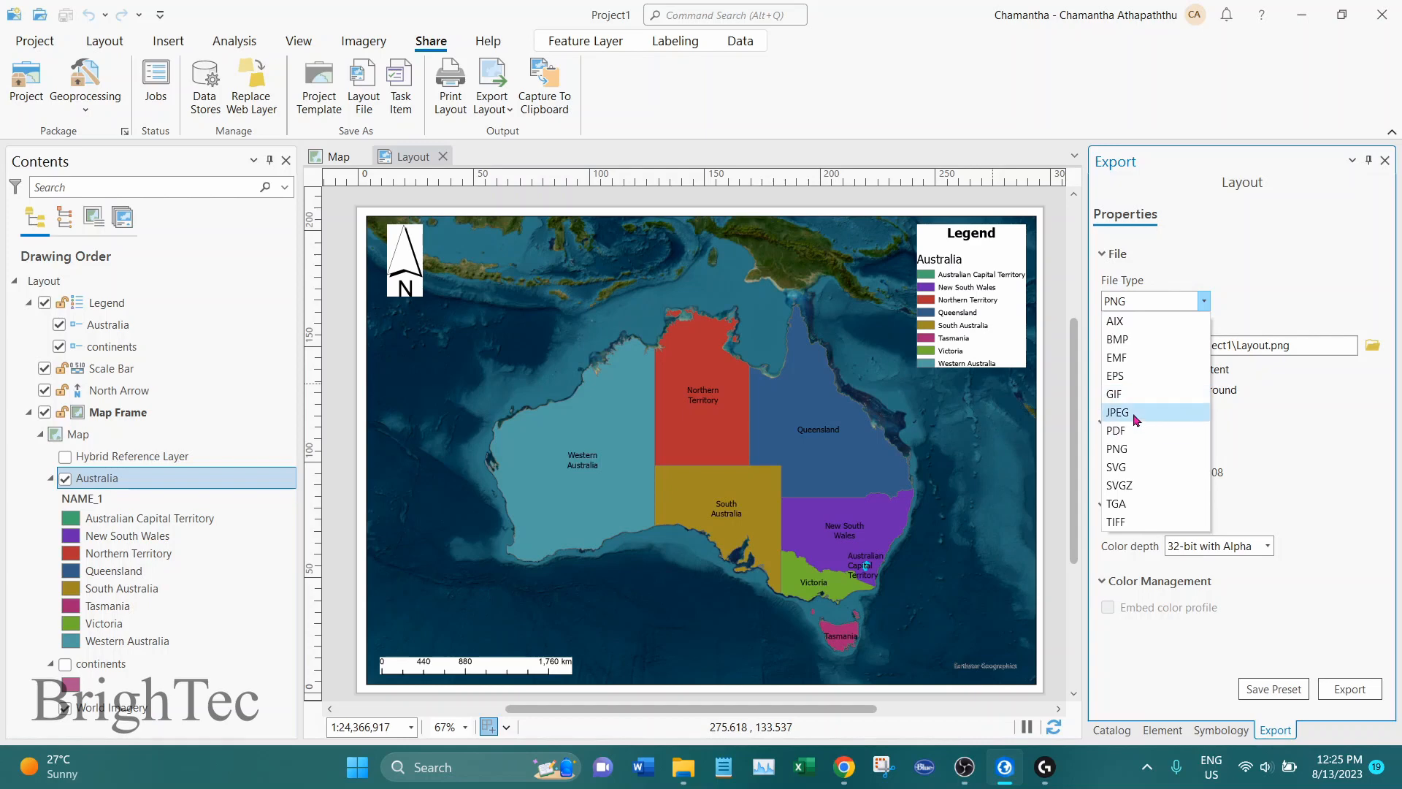
click(1134, 452)
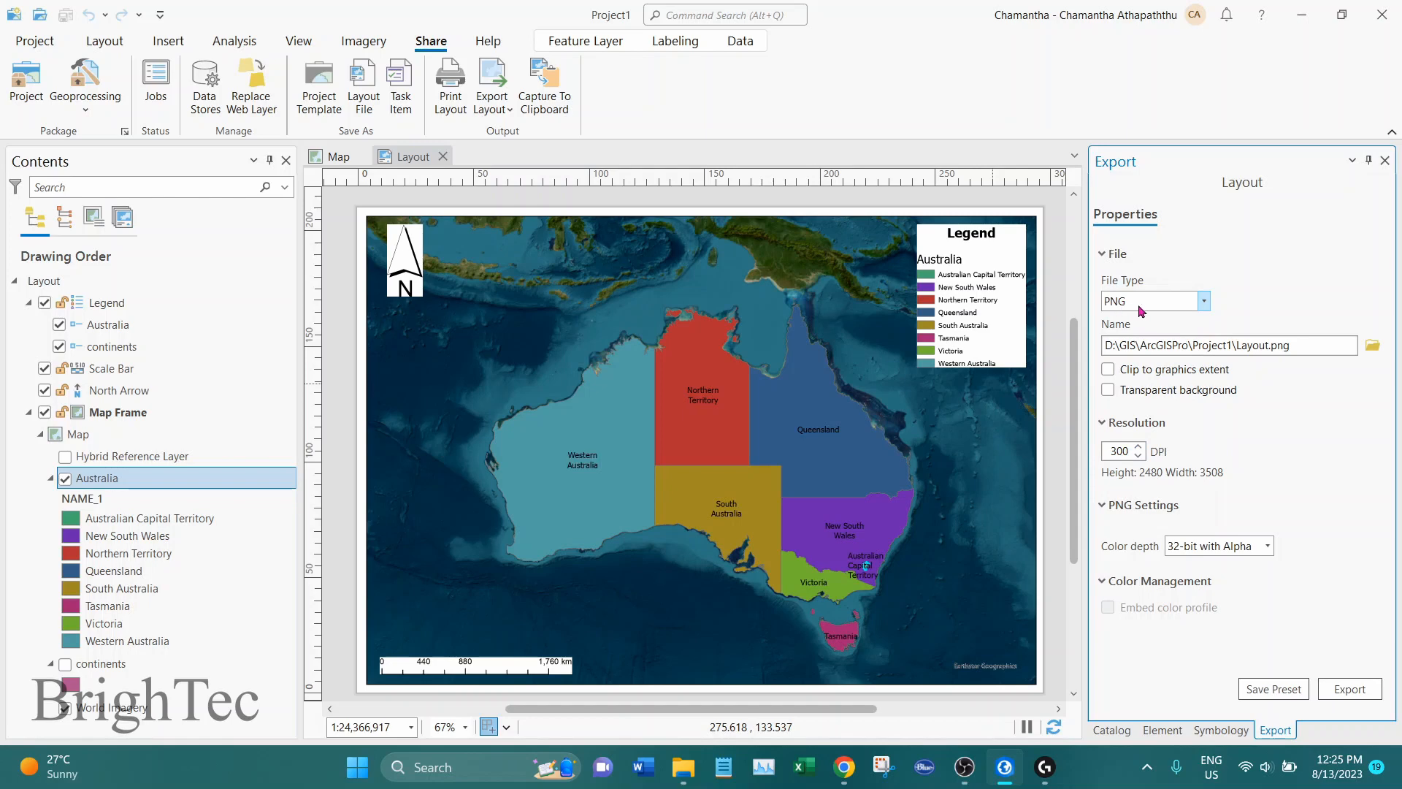
Create a folder named Exported Maps inside Project1 for the layout export
click(1373, 350)
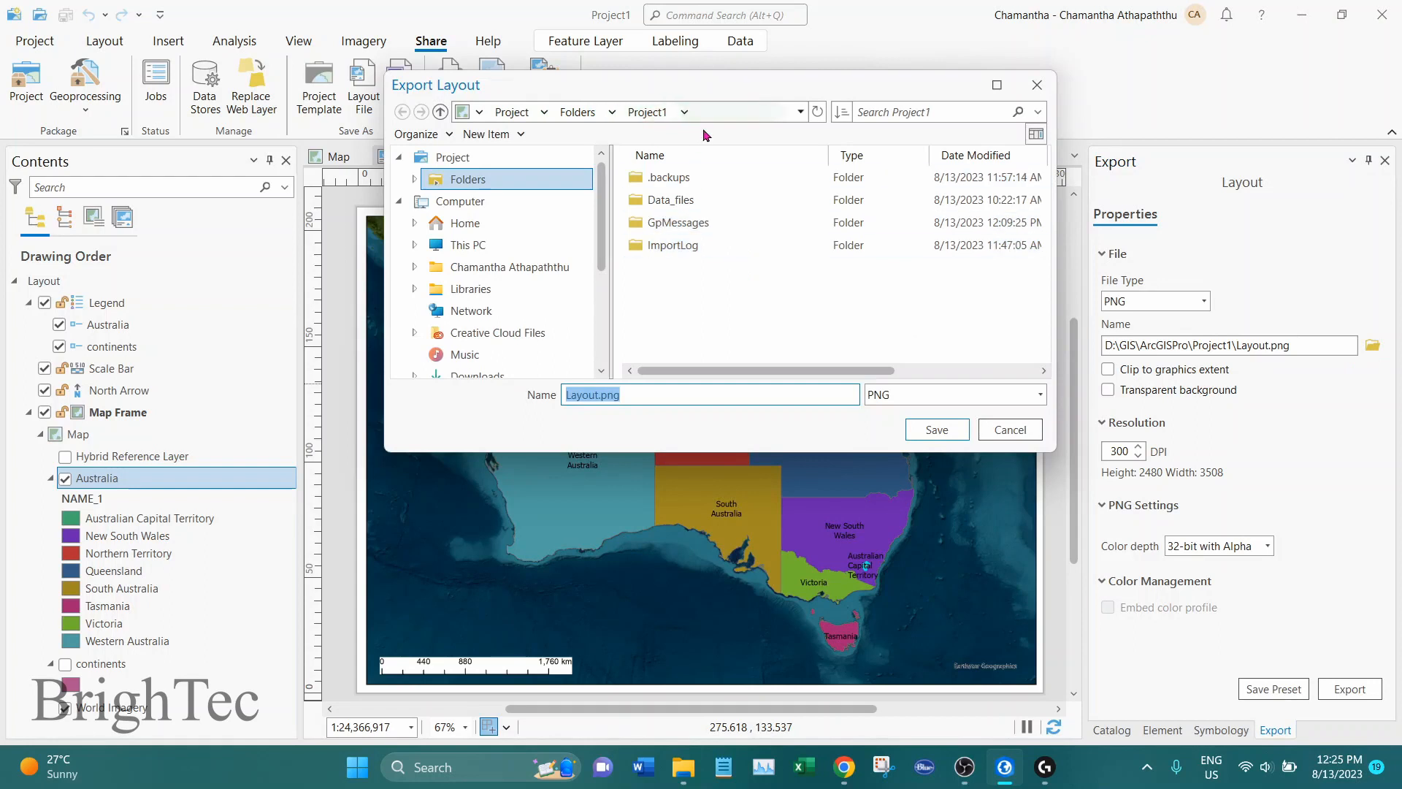
click(509, 135)
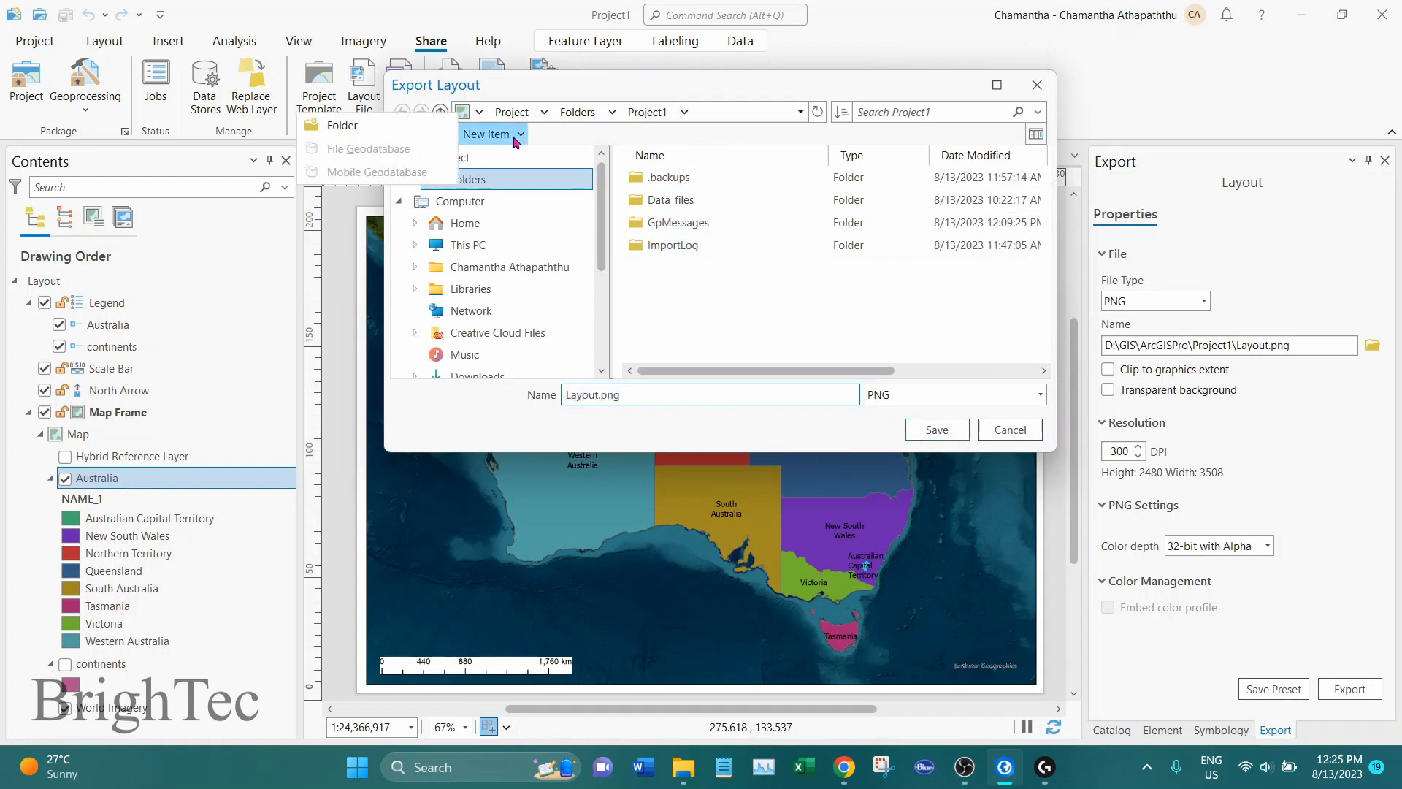
click(376, 130)
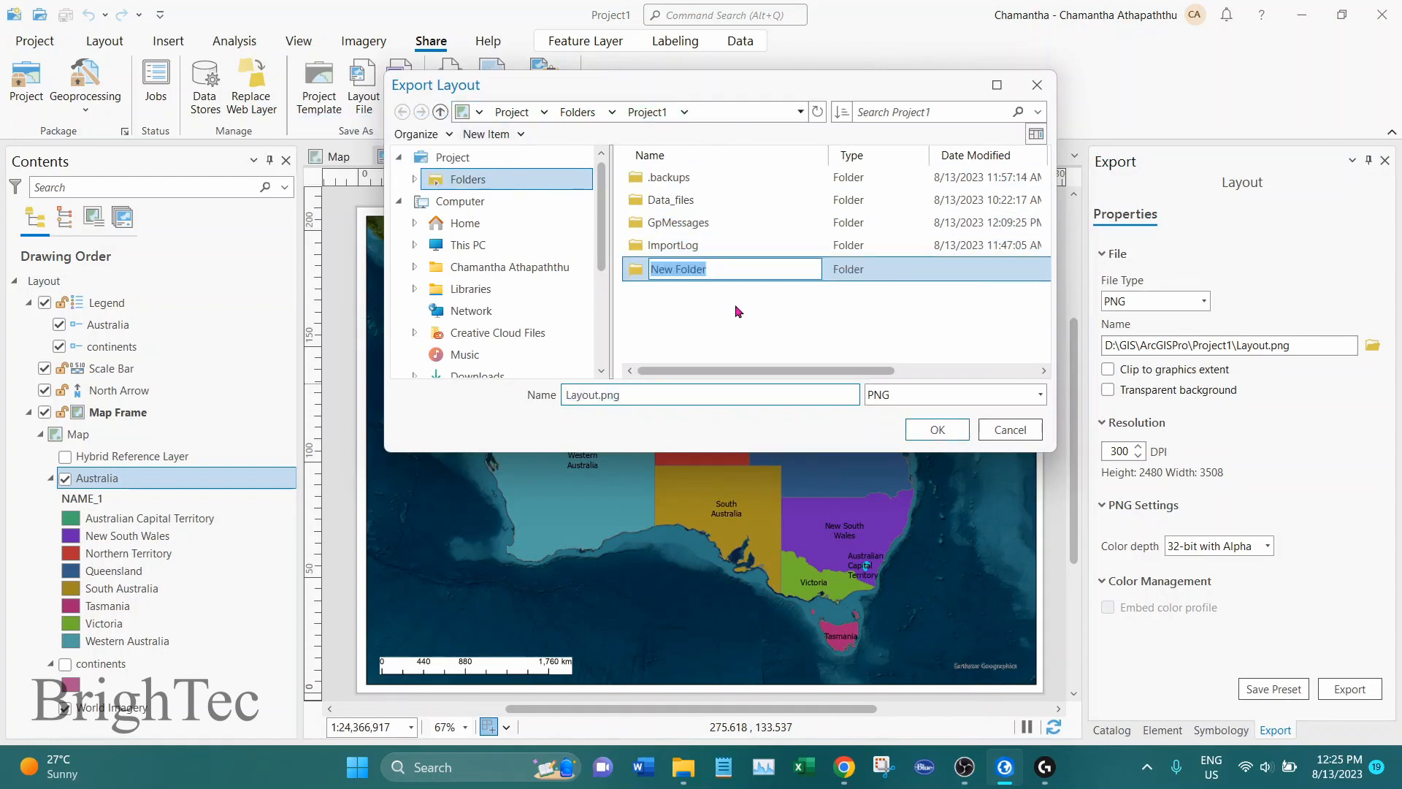
text(M)
key(BackSpace)
text(Exported Maps)
key(Return)
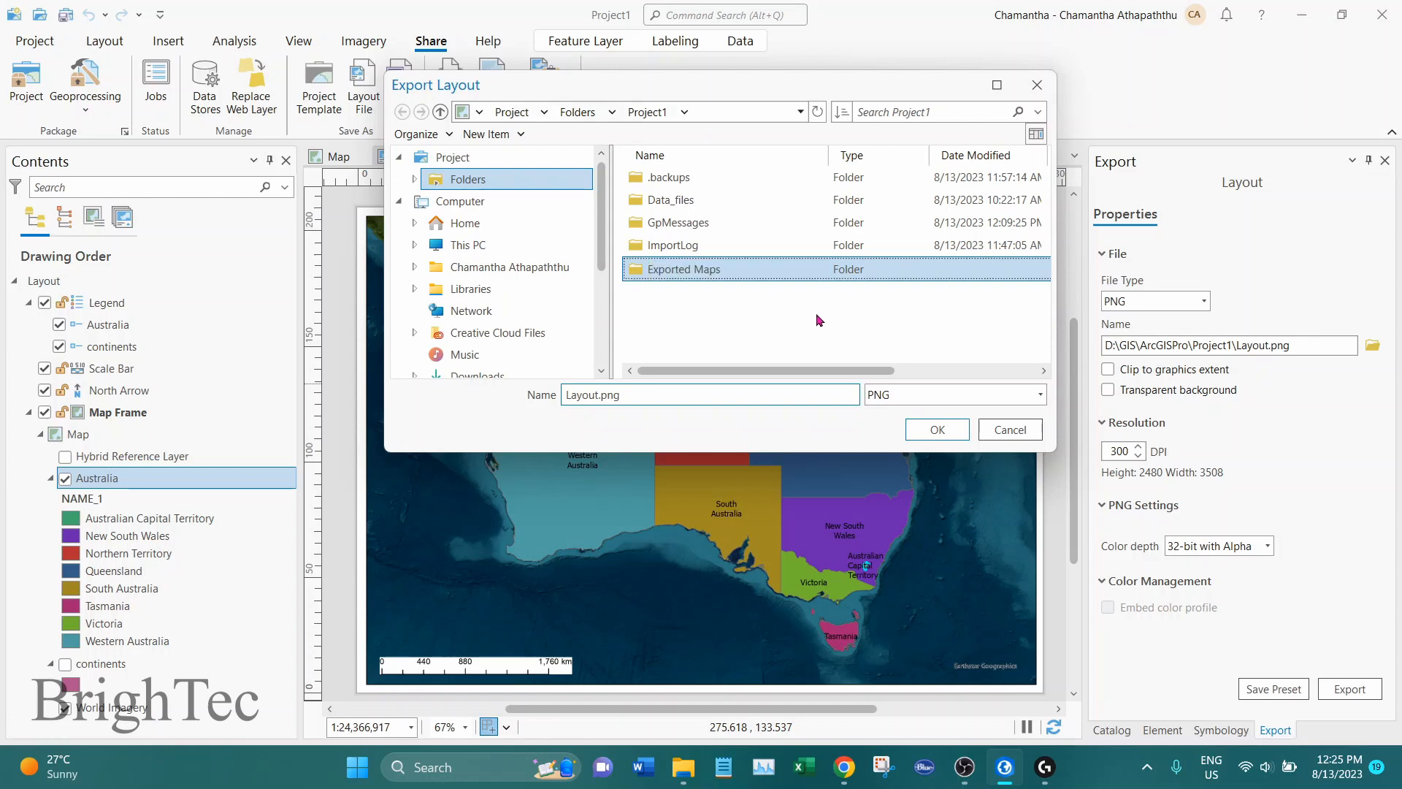
Name the output file Map1 in the Exported Maps folder and export the layout
click(944, 430)
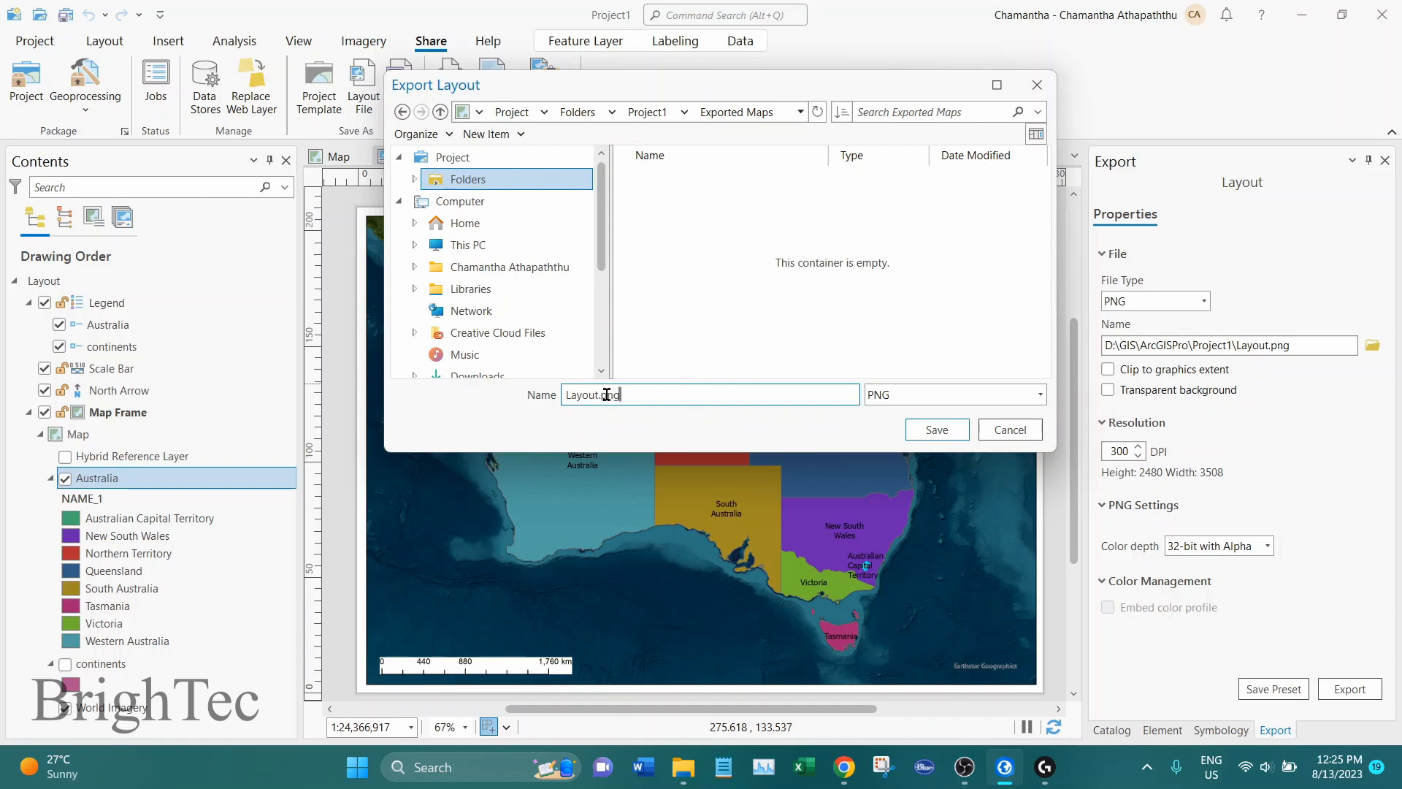
key(ctrl+a)
text(Map1)
click(947, 435)
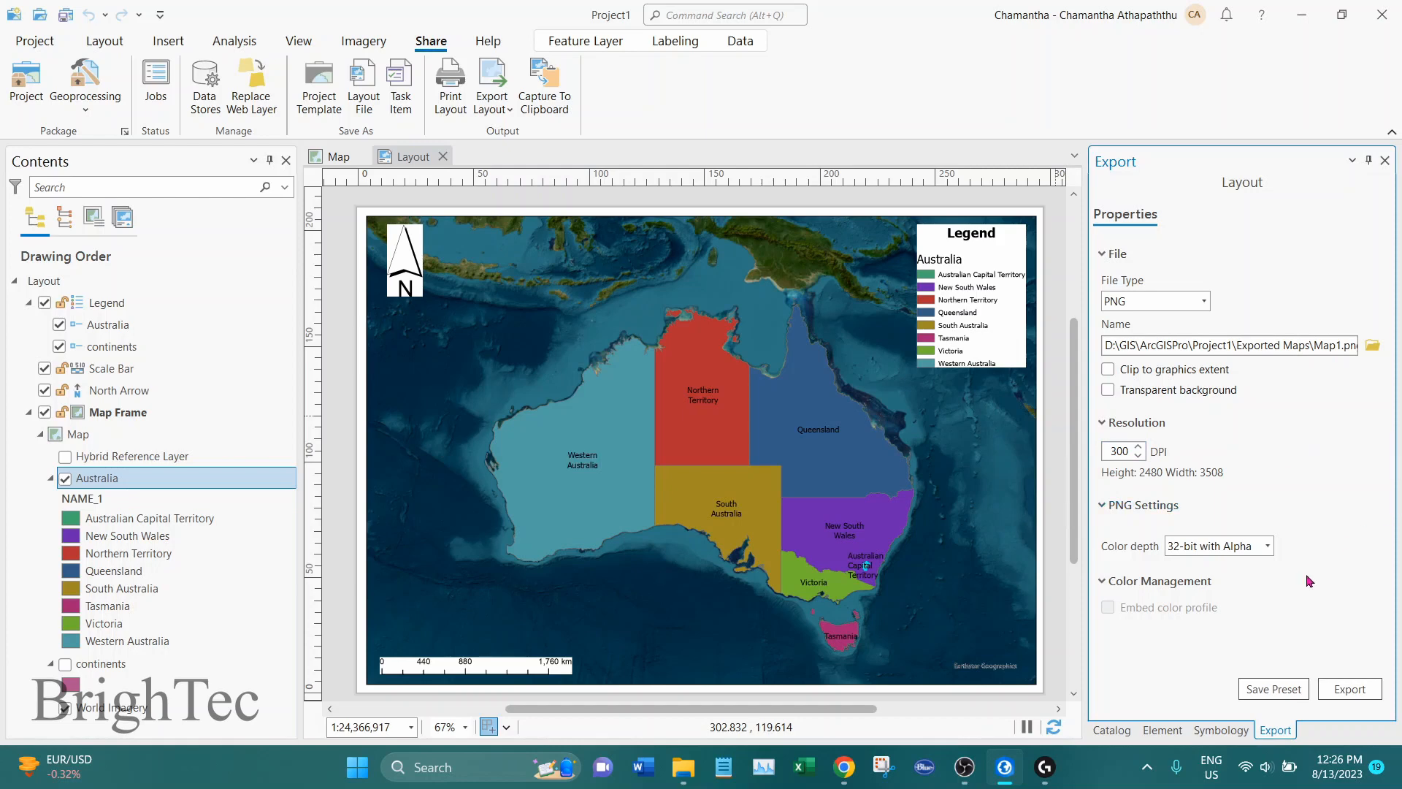
click(1350, 691)
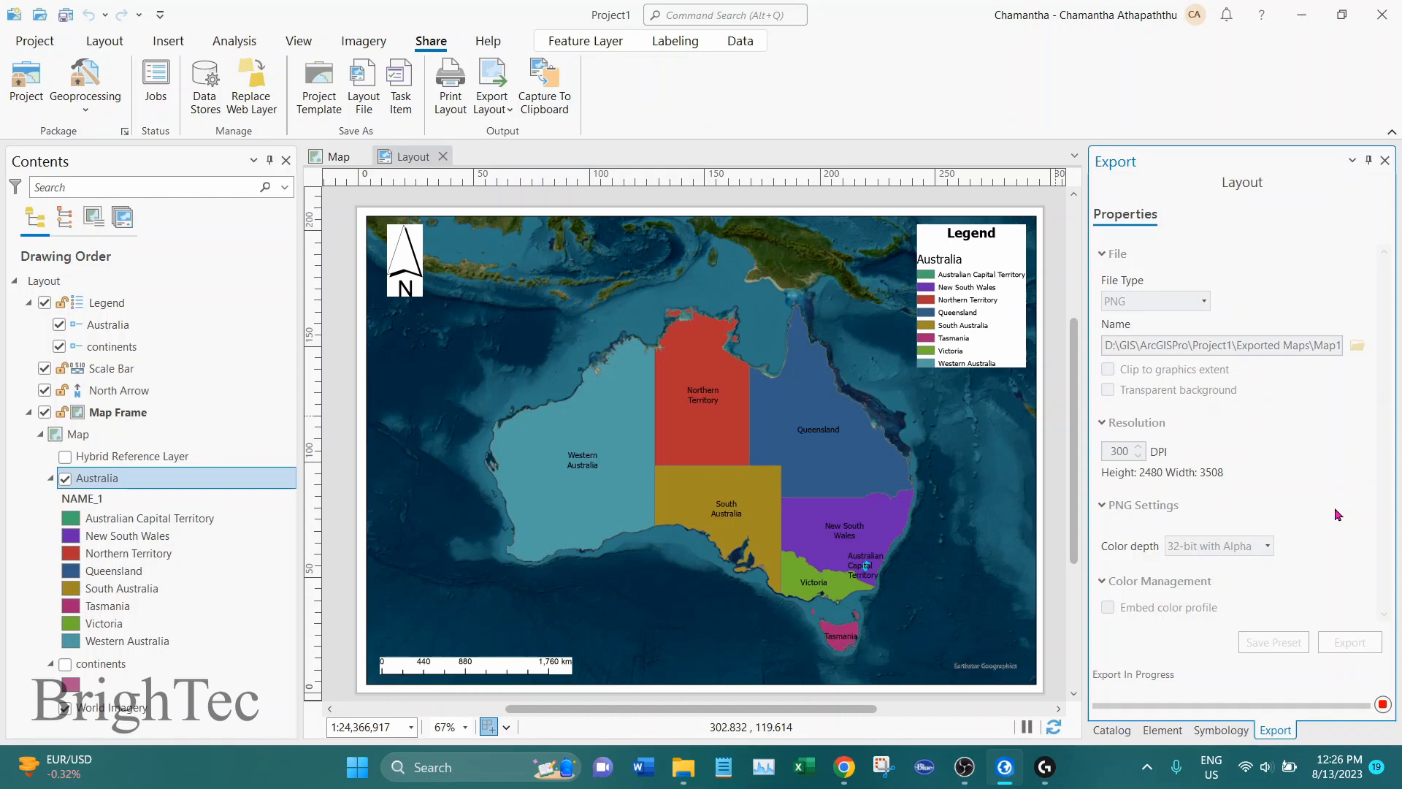
Examine the exported Map1.png in the image viewer
drag(503, 206, 433, 62)
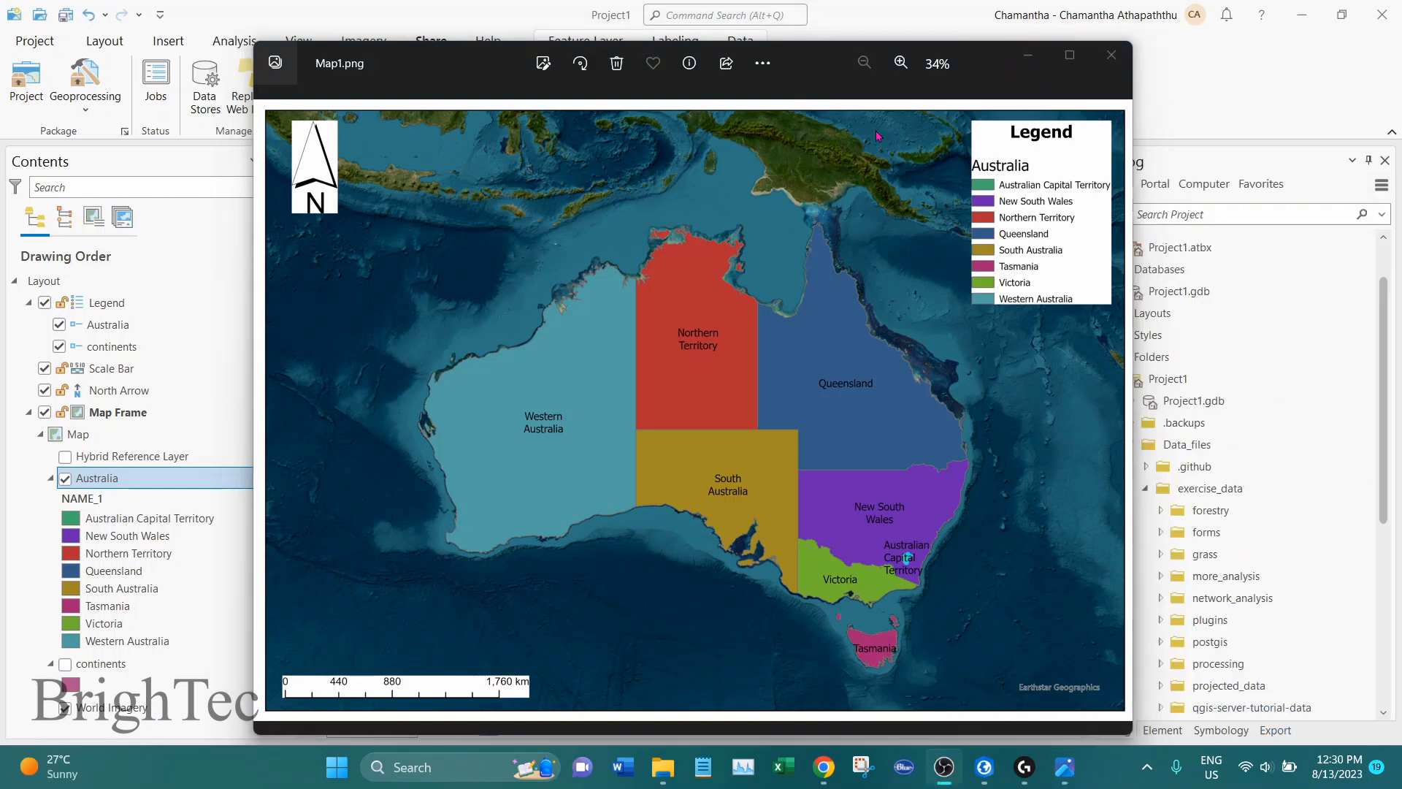
click(821, 69)
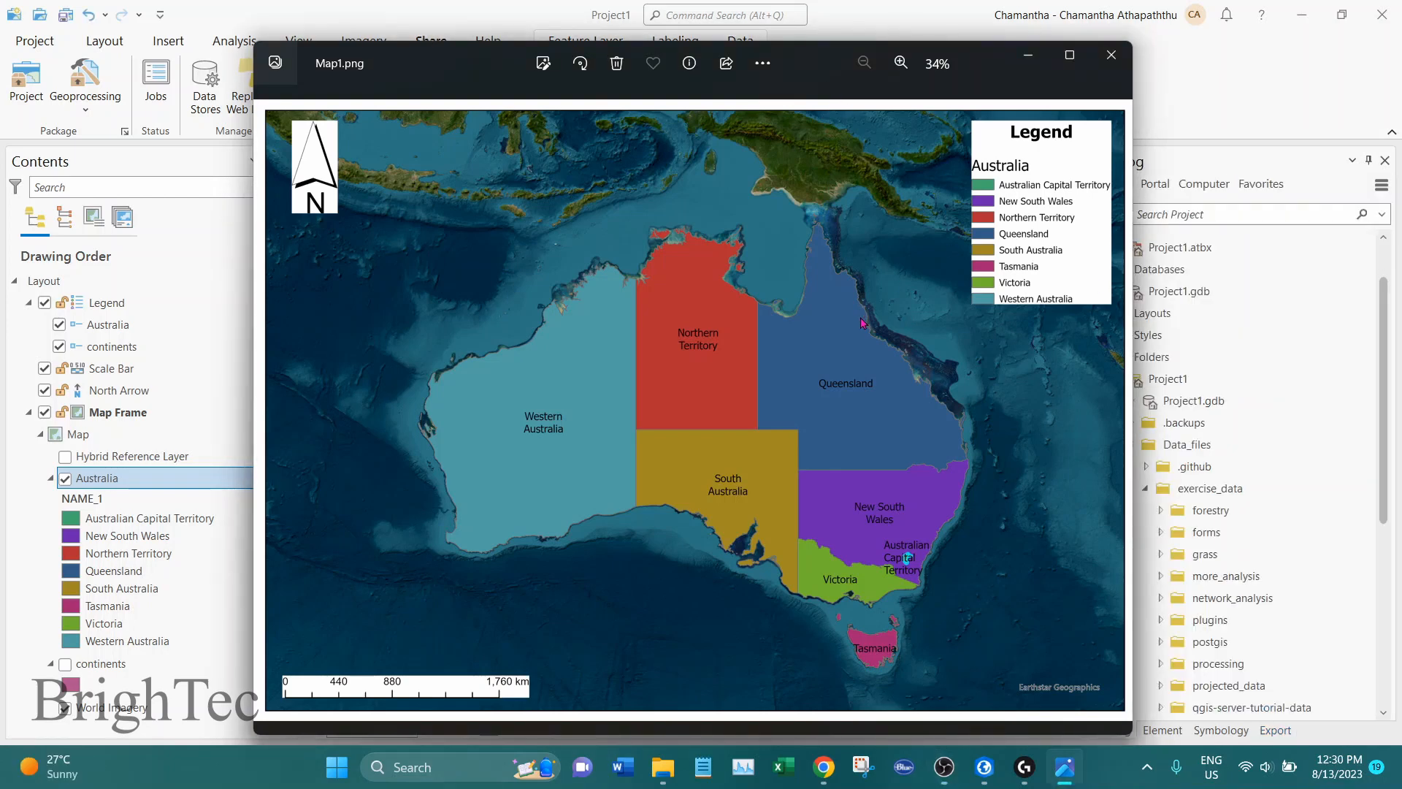